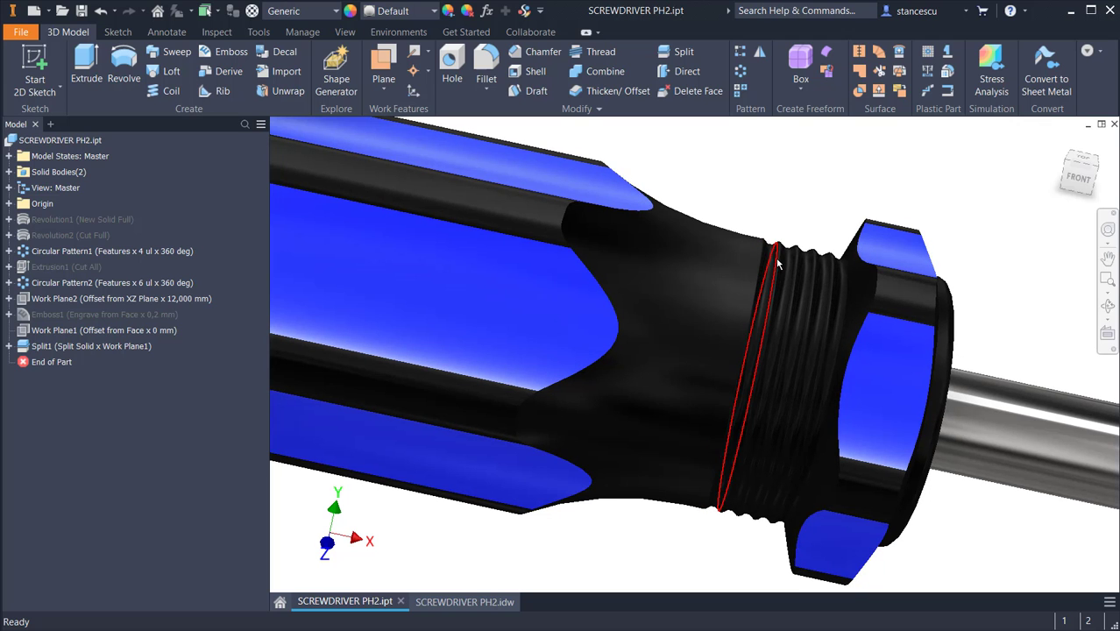
- Examine the finished screwdriver model, from the grooved collar of its handle to the whole tool in the home view
scroll(823, 302, "down", 5)
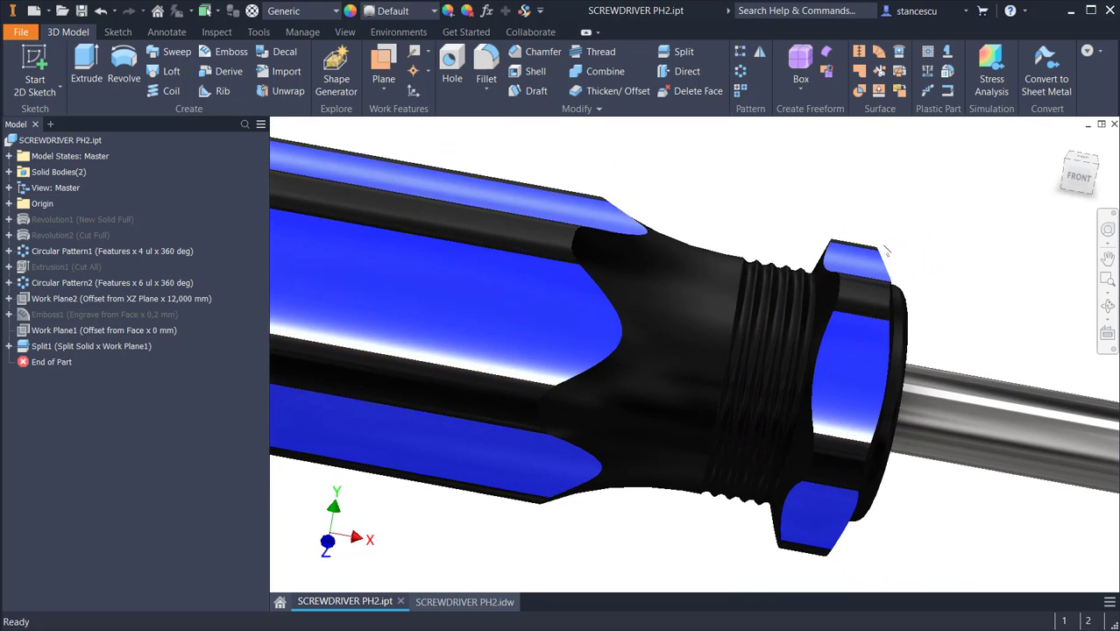
middle_click_drag(824, 302, 720, 289, "shift")
scroll(720, 288, "down", 2)
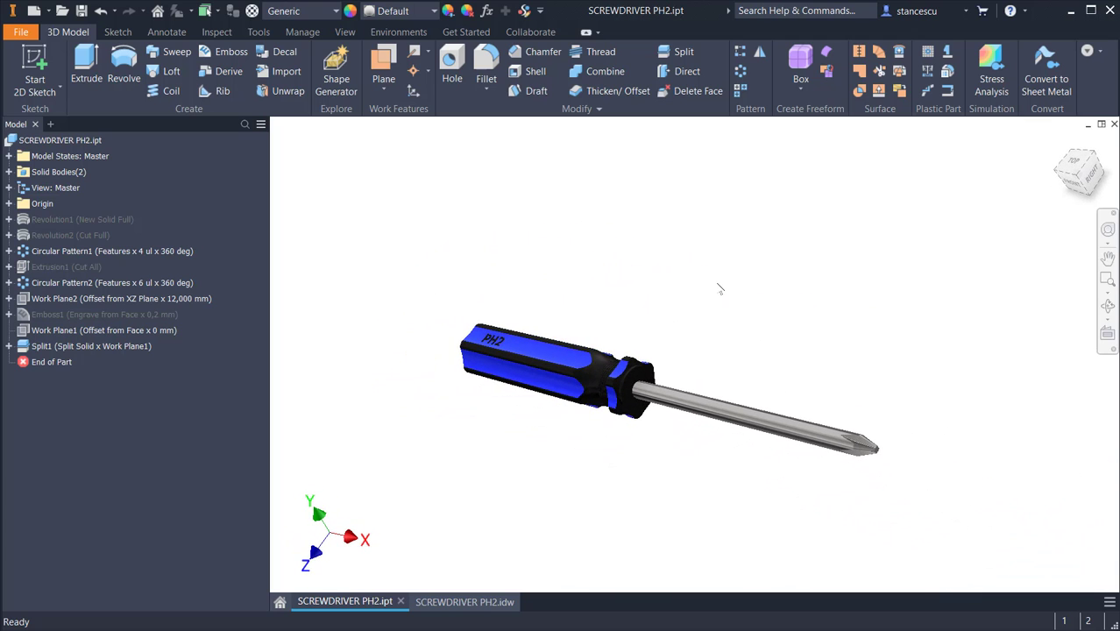
key("F6")
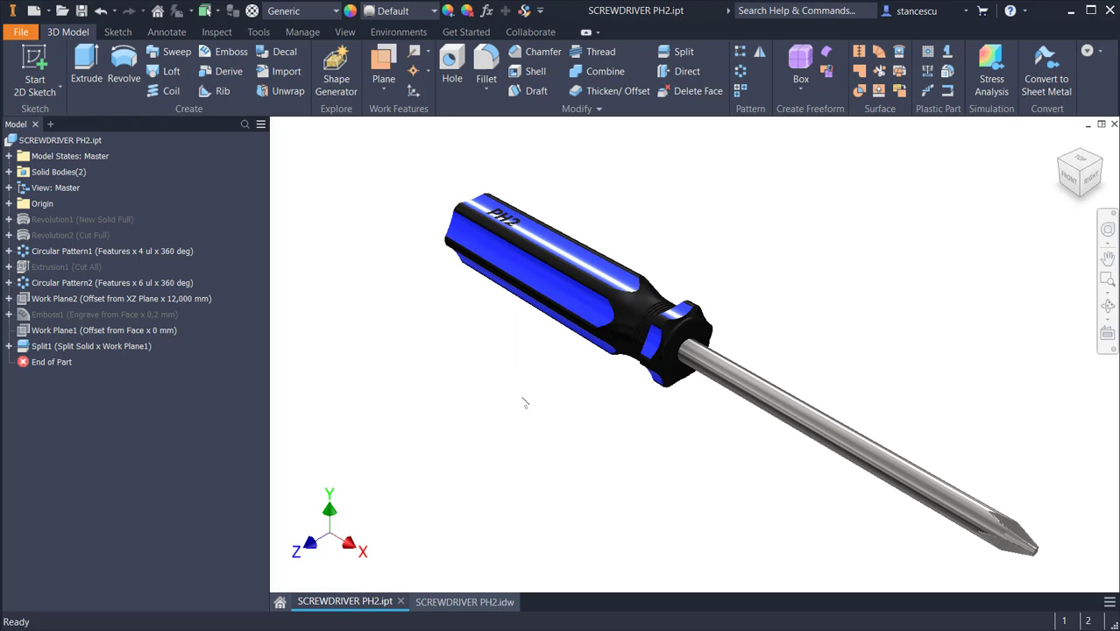
- Examine the screwdriver PH2 drawing, including the groove dimensions in detail view C and the overall sheet
left_click(454, 605)
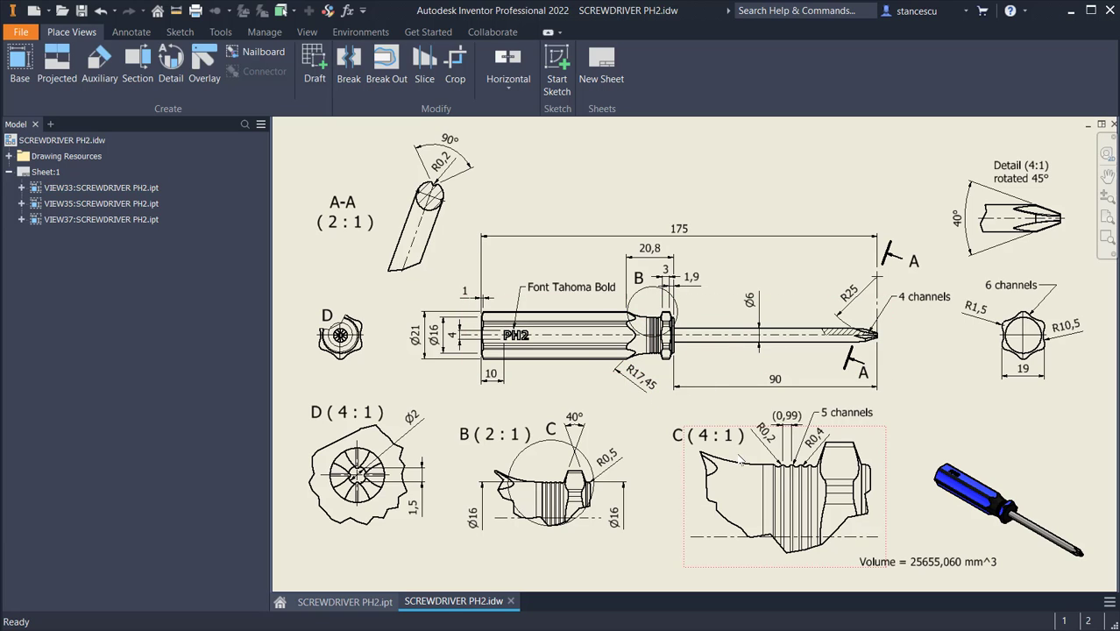
scroll(819, 478, "down", 3)
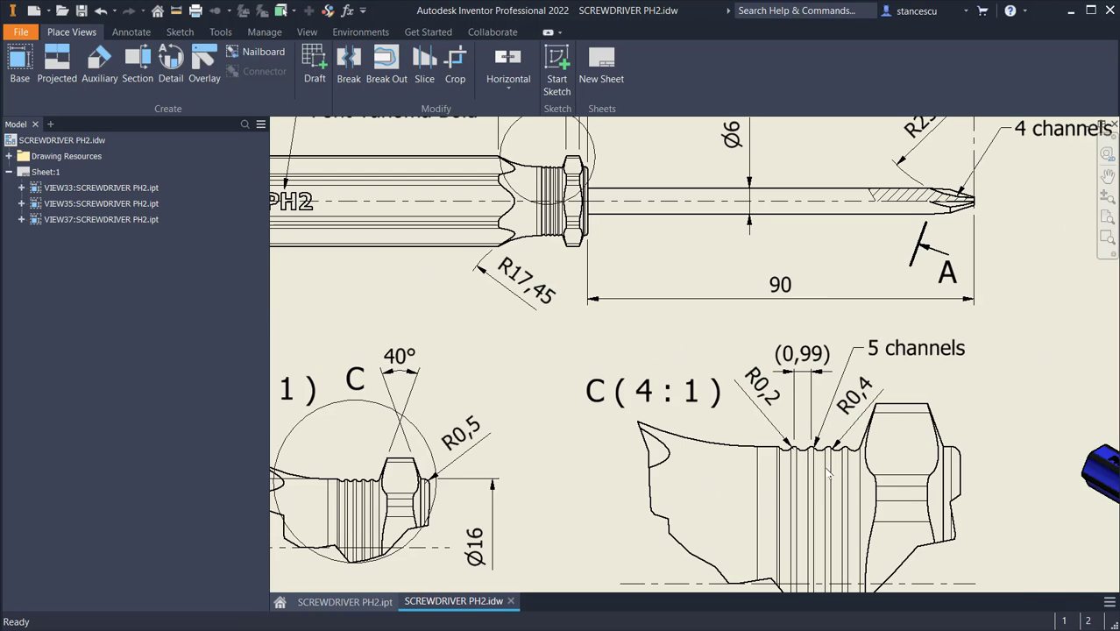
scroll(829, 475, "down", 3)
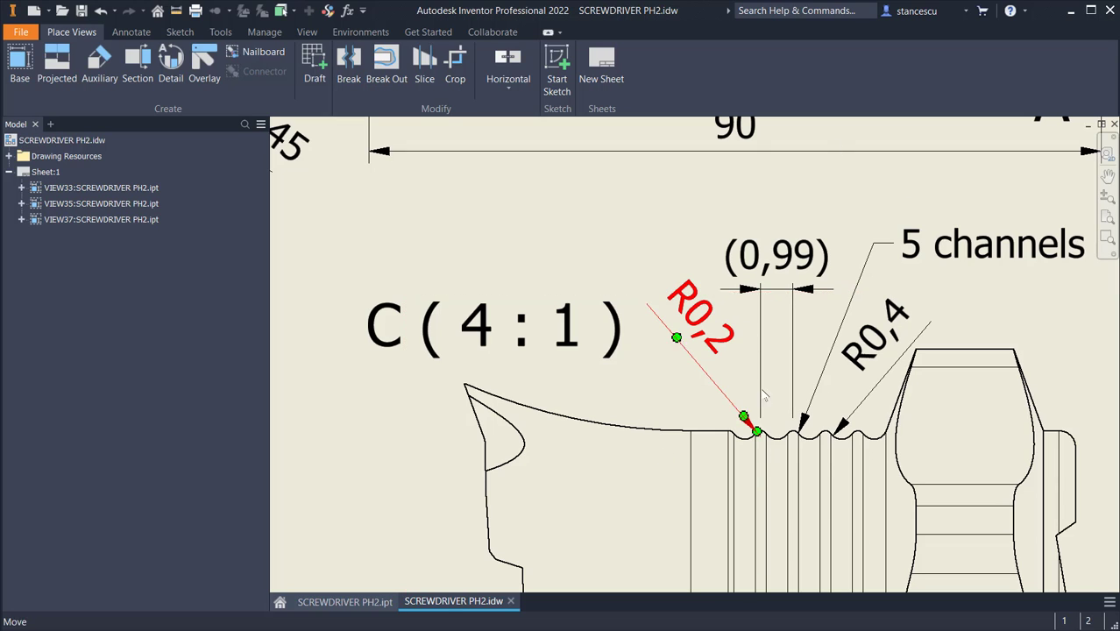
right_click(821, 480)
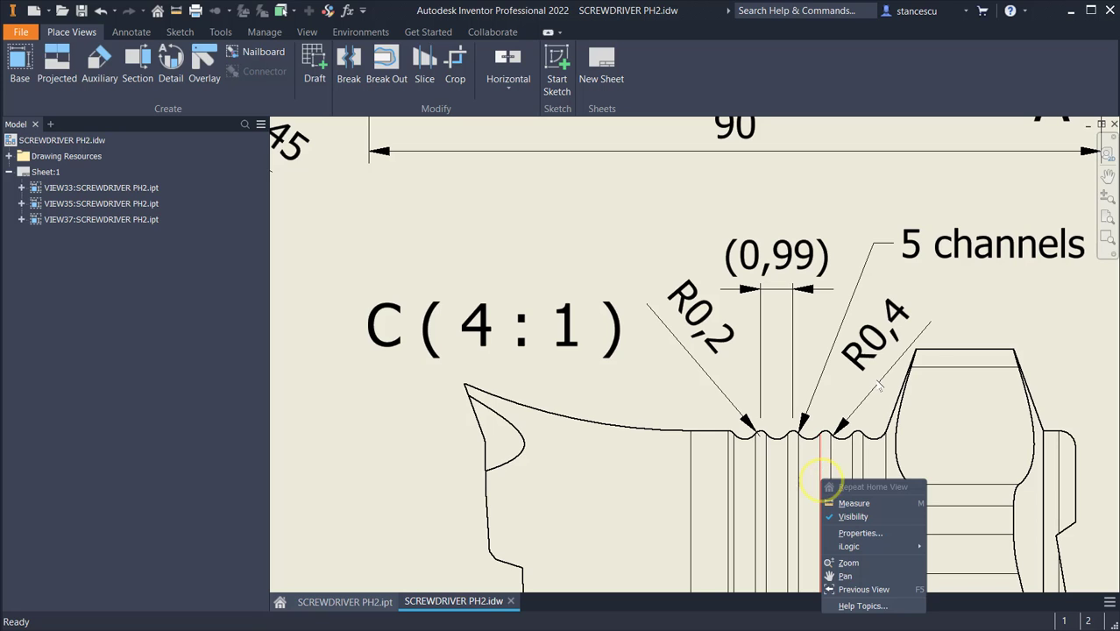
scroll(612, 439, "down", 5)
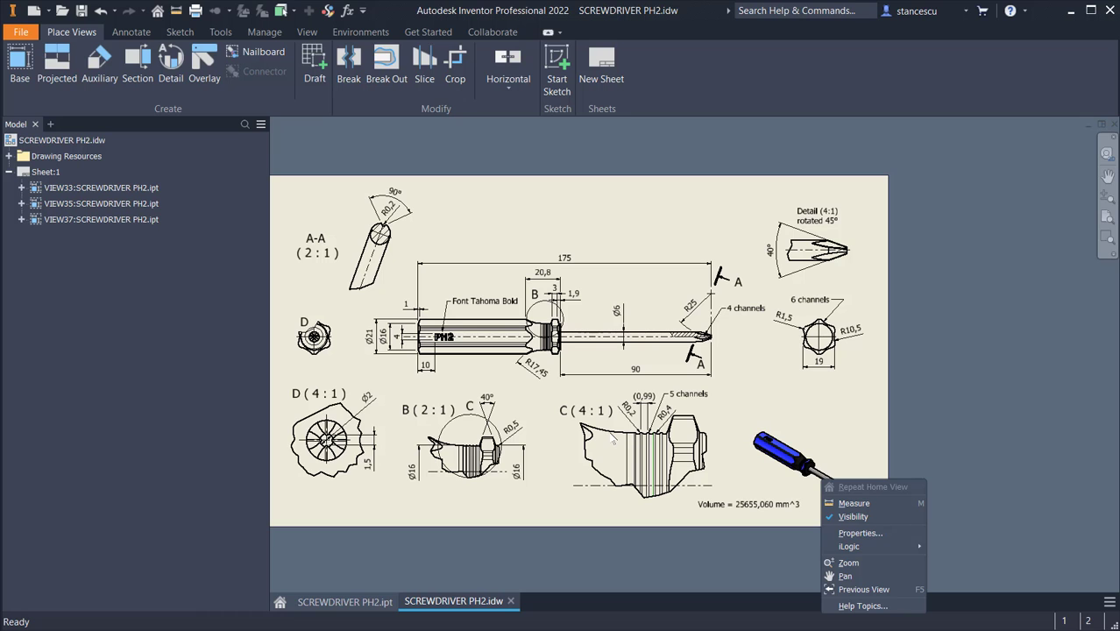
left_click(840, 417)
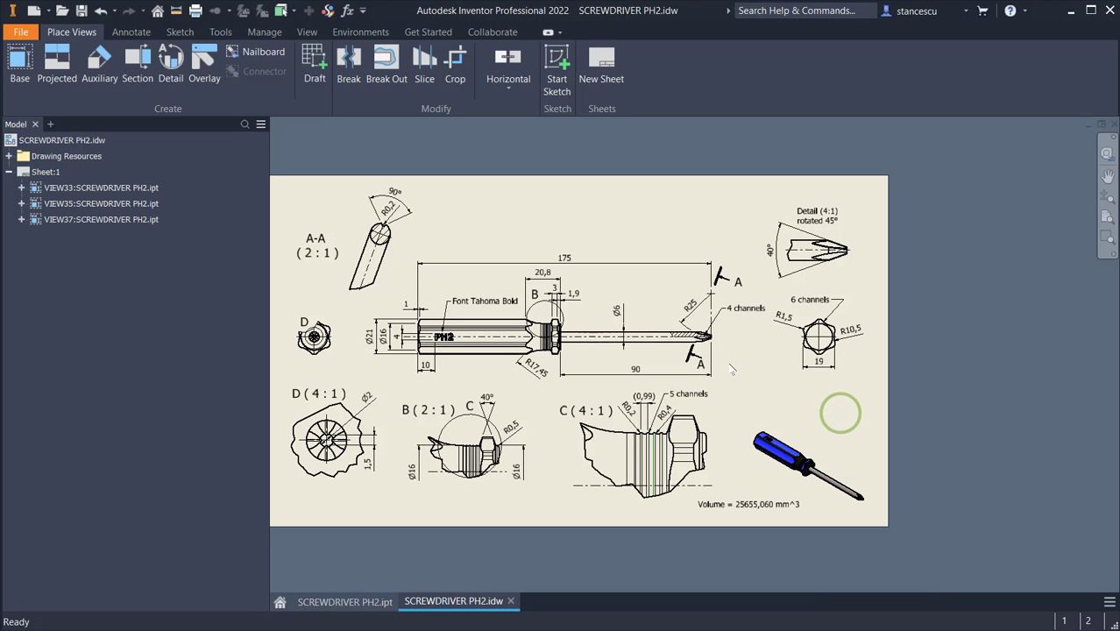
key("Home")
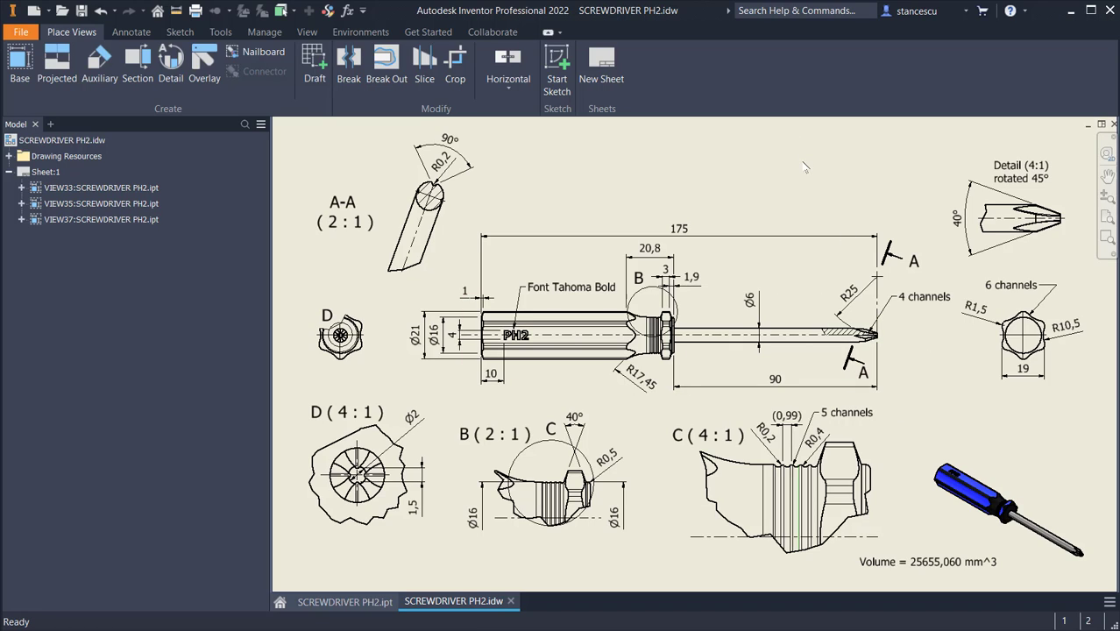
left_click(325, 162)
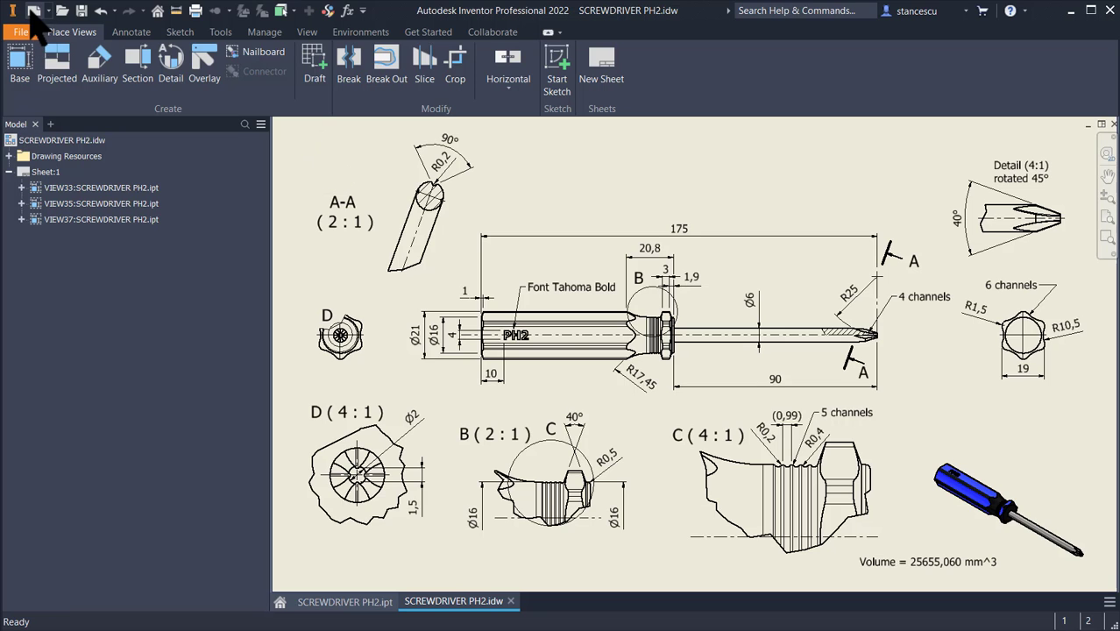
- Create a new part from the metric Standard (mm).ipt template and start a 2D sketch on the XY plane
left_click(31, 11)
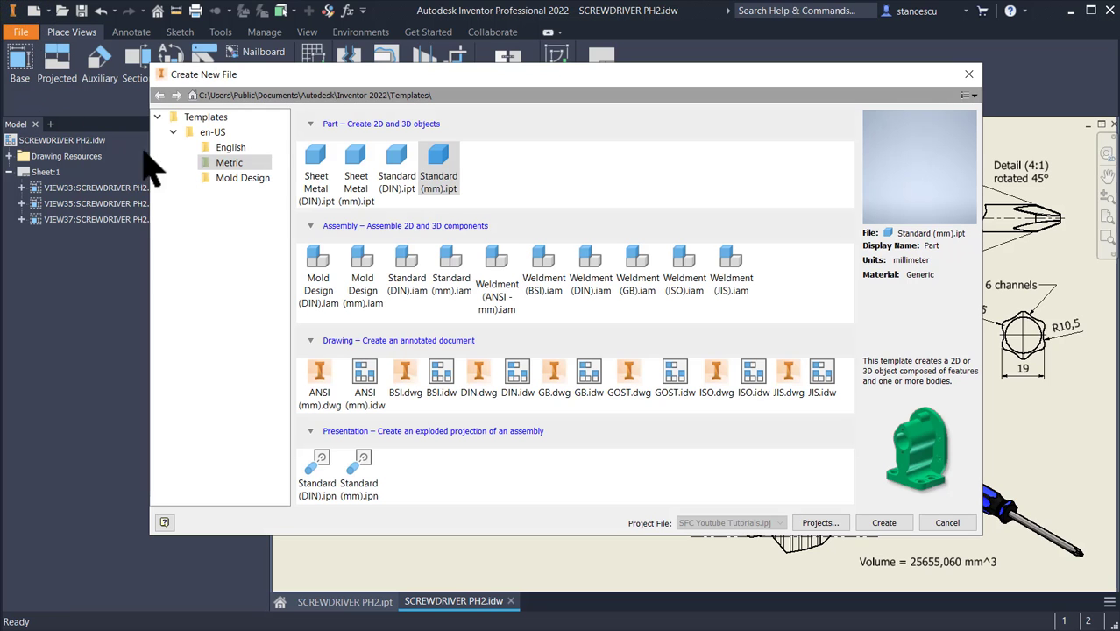
double_click(443, 162)
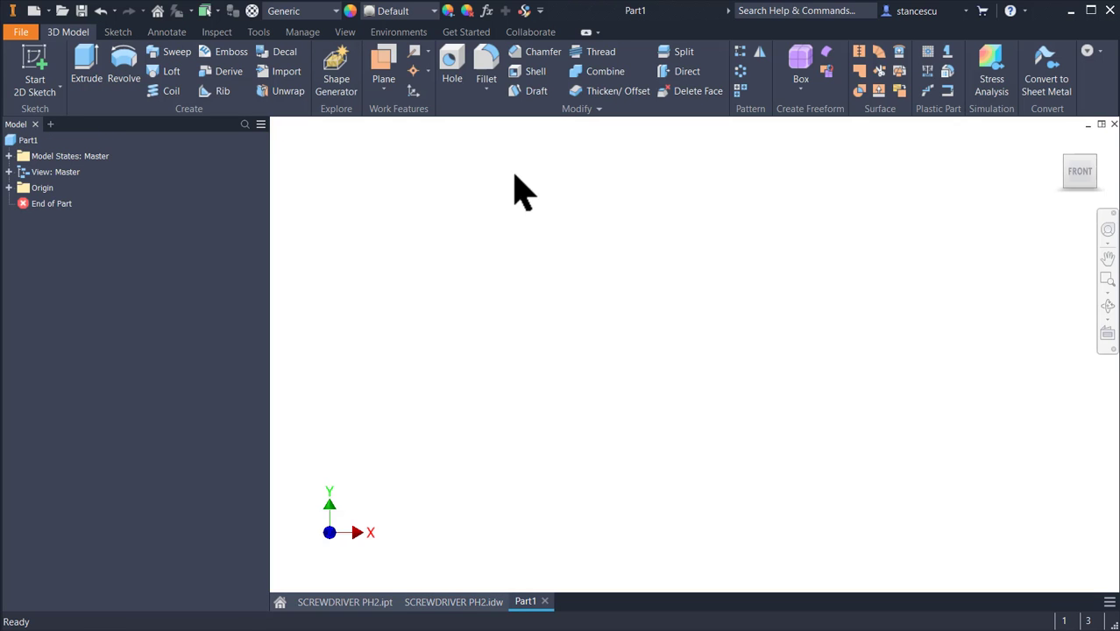
left_click(35, 66)
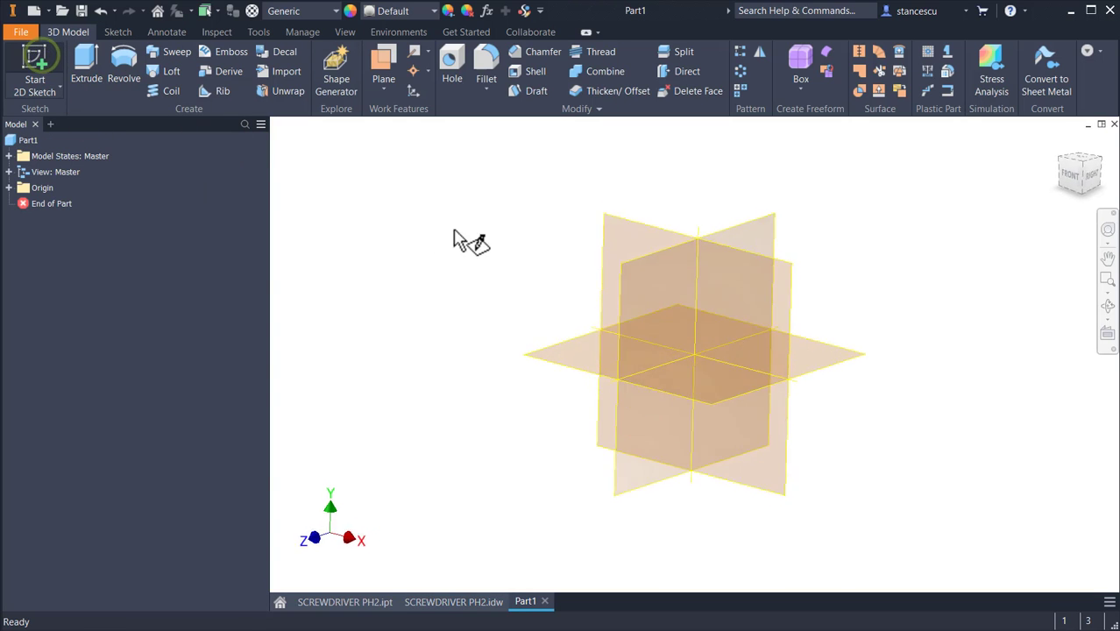
left_click(637, 224)
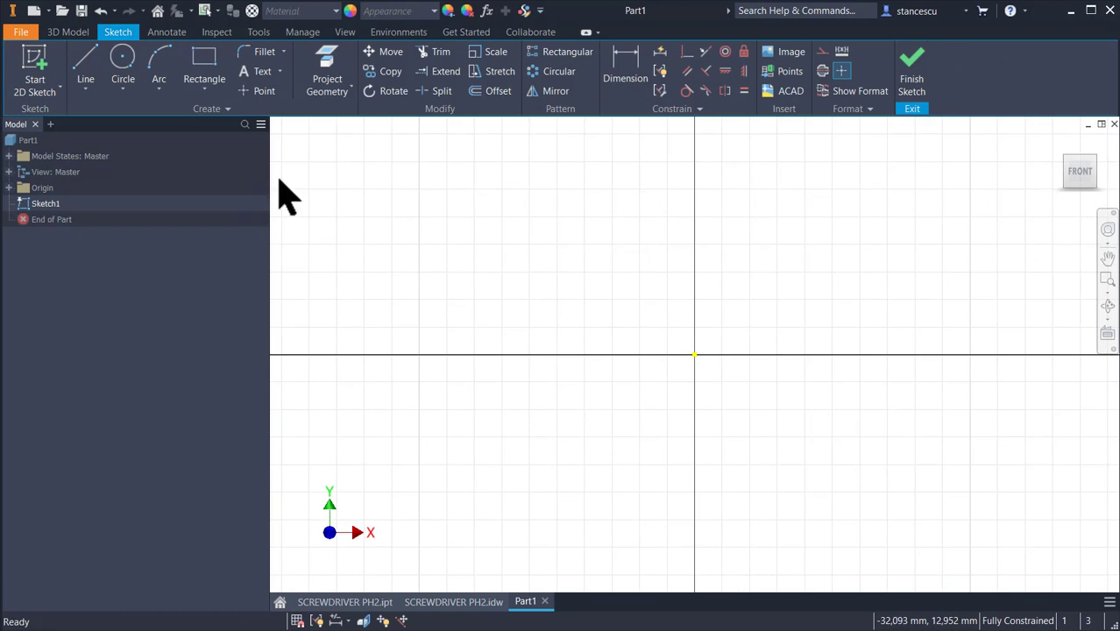
- Draw the handle's half-profile from the origin: about 9 mm up, a short sloped edge, about 47 mm across and about 7 mm down
left_click(92, 83)
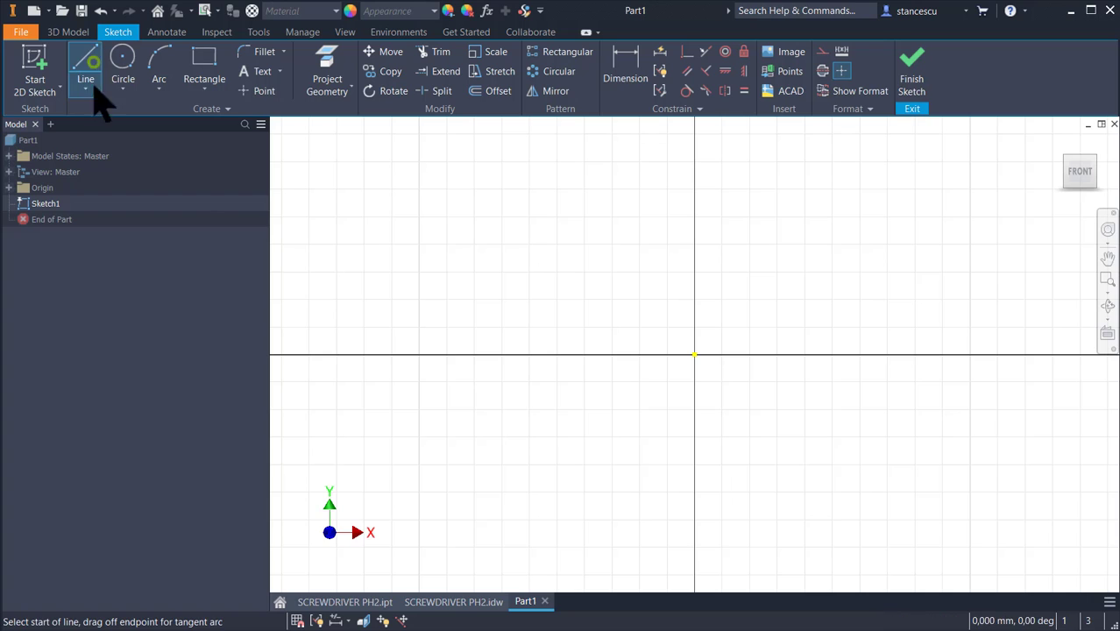
left_click(694, 353)
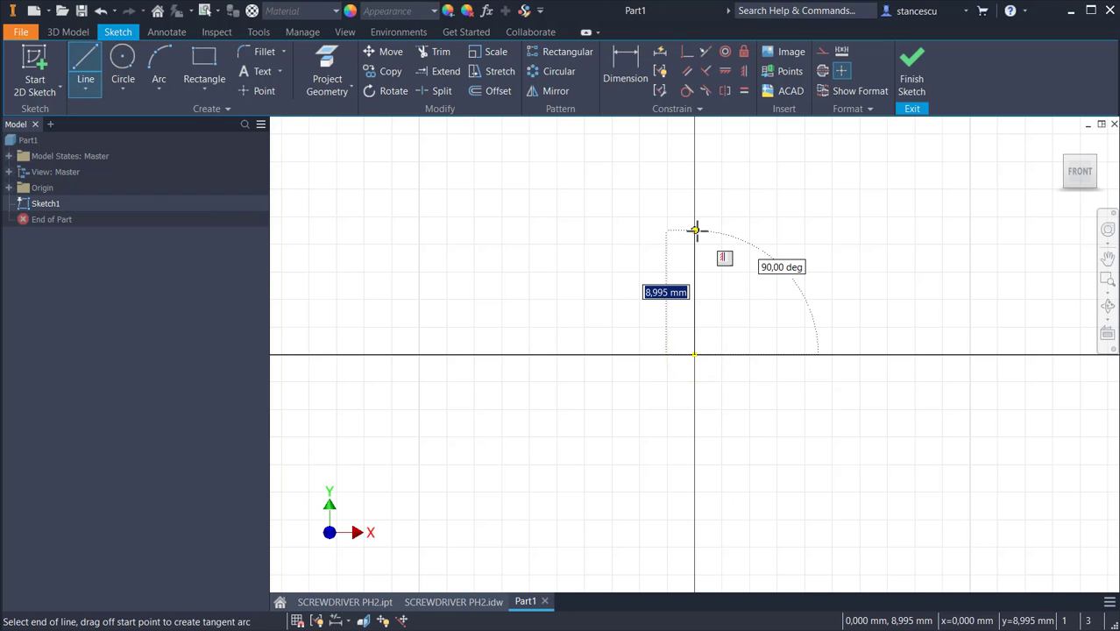
left_click(695, 229)
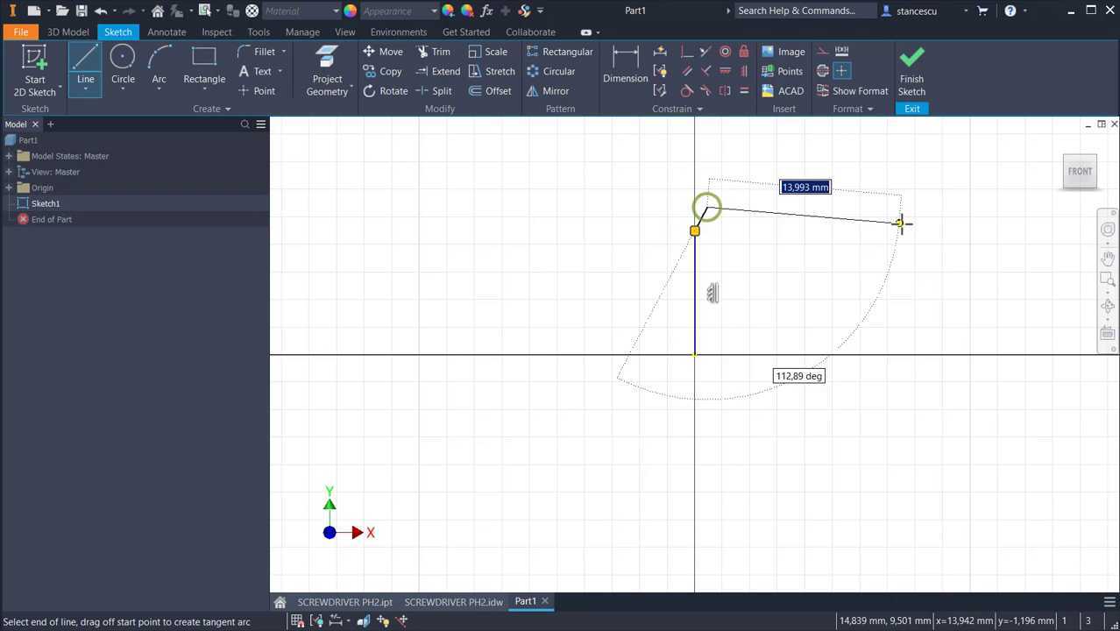
scroll(895, 218, "down", 5)
middle_click_drag(952, 213, 667, 233)
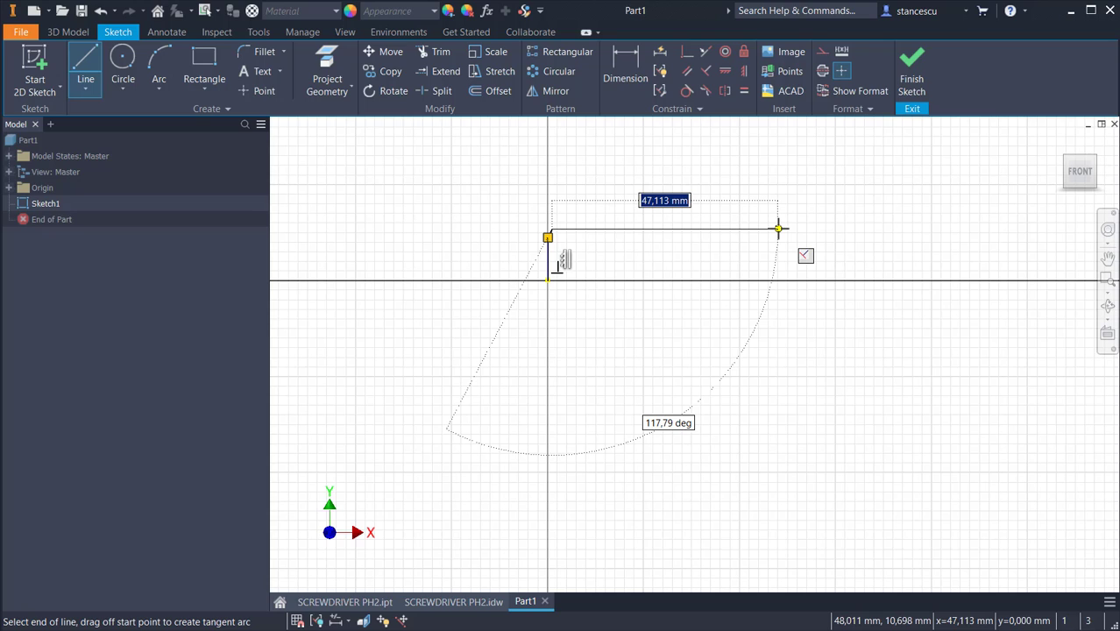
left_click(778, 228)
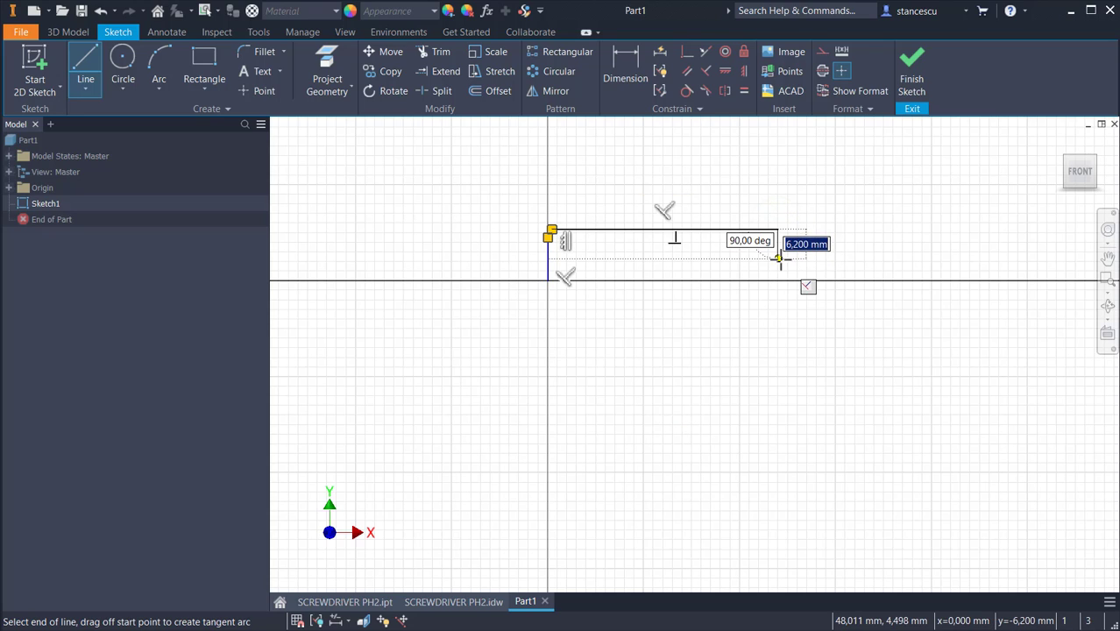
left_click(778, 262)
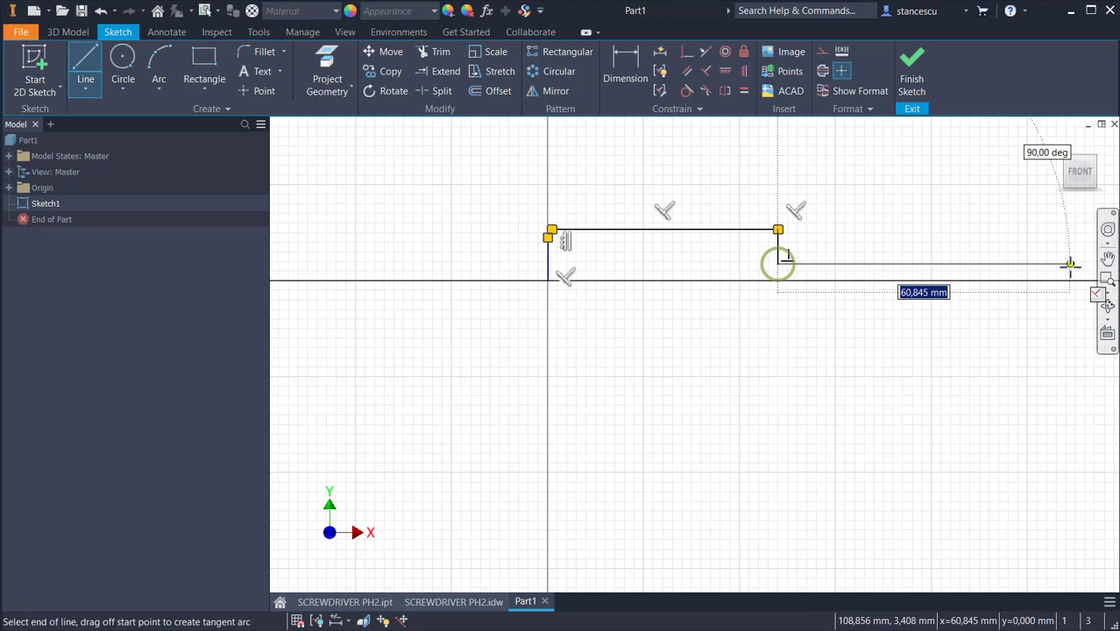
- Continue the profile with a horizontal shaft line about 53 mm long, a sloped tip edge and a short vertical line down to the axis
left_click(1033, 264)
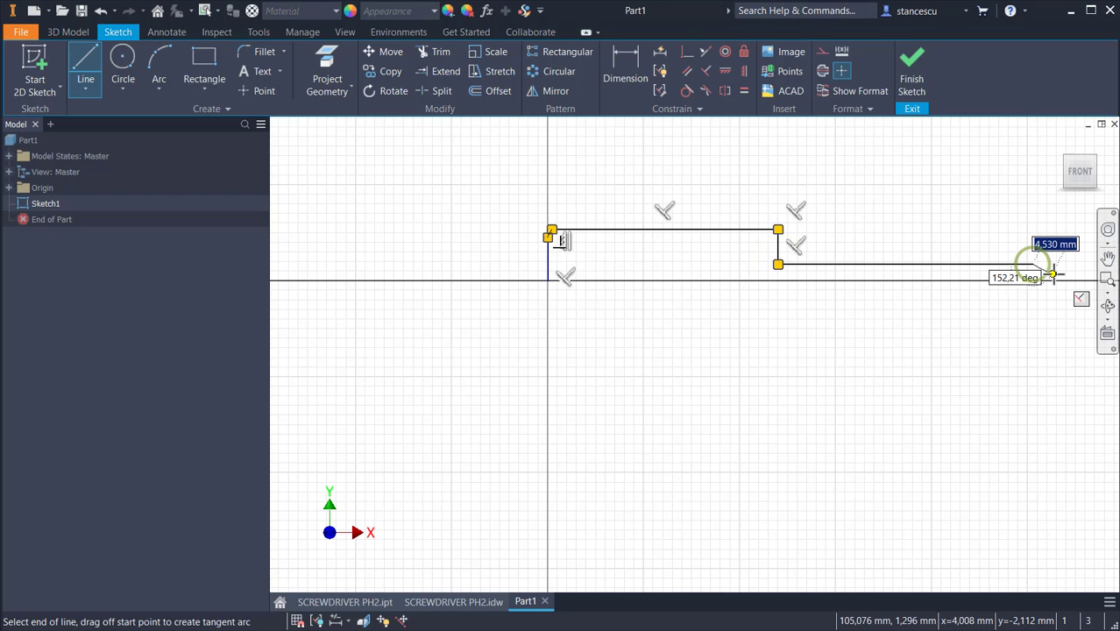
scroll(1053, 274, "up", 3)
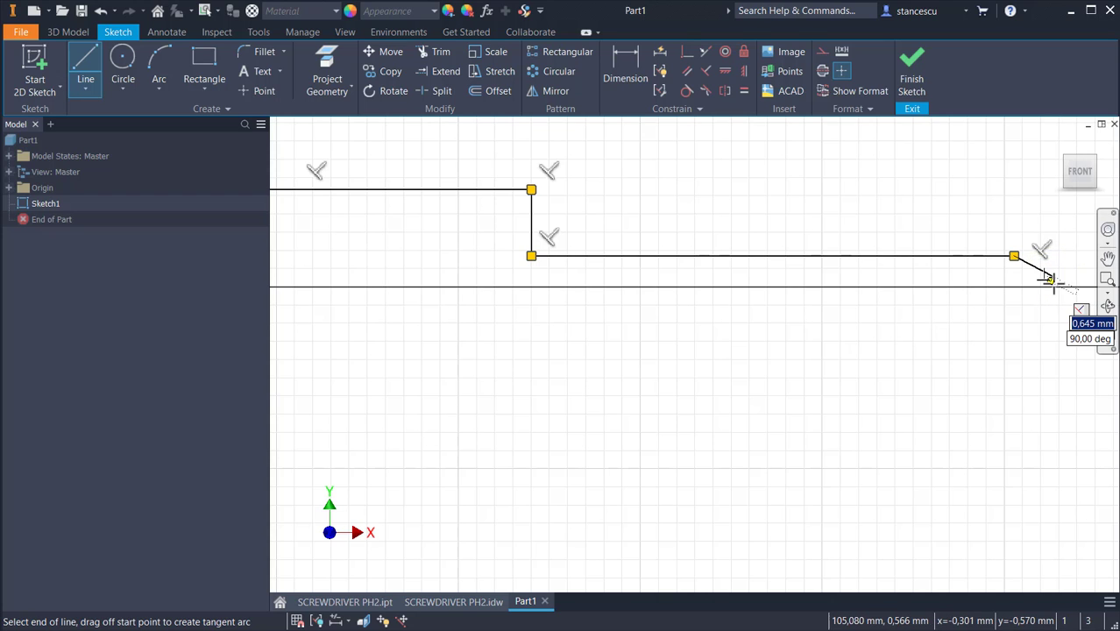
scroll(1053, 285, "up", 3)
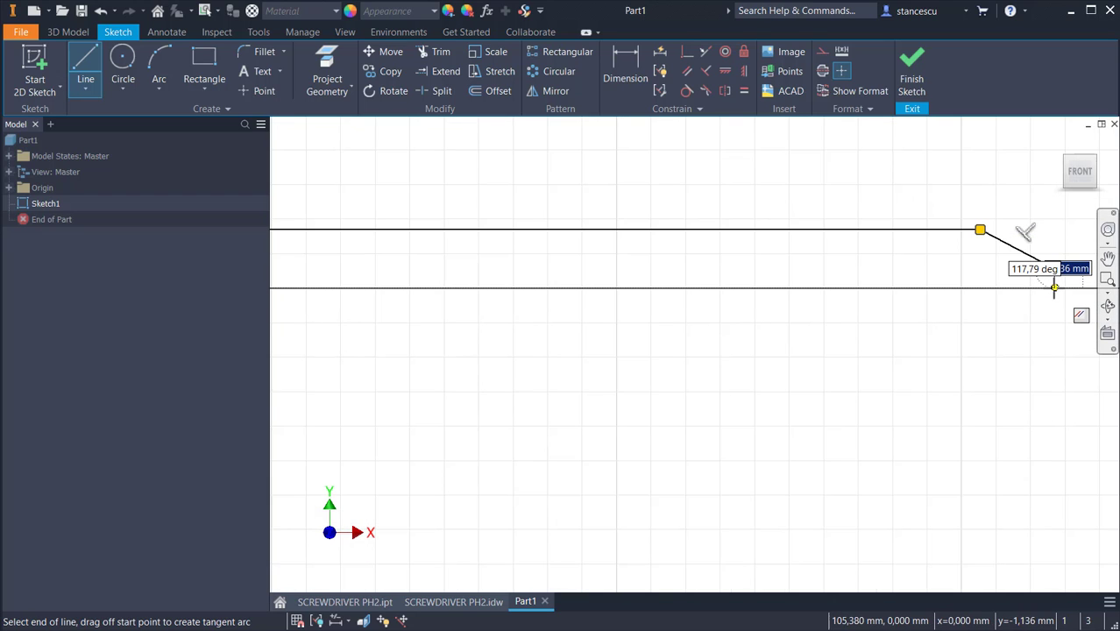
left_click(1054, 288)
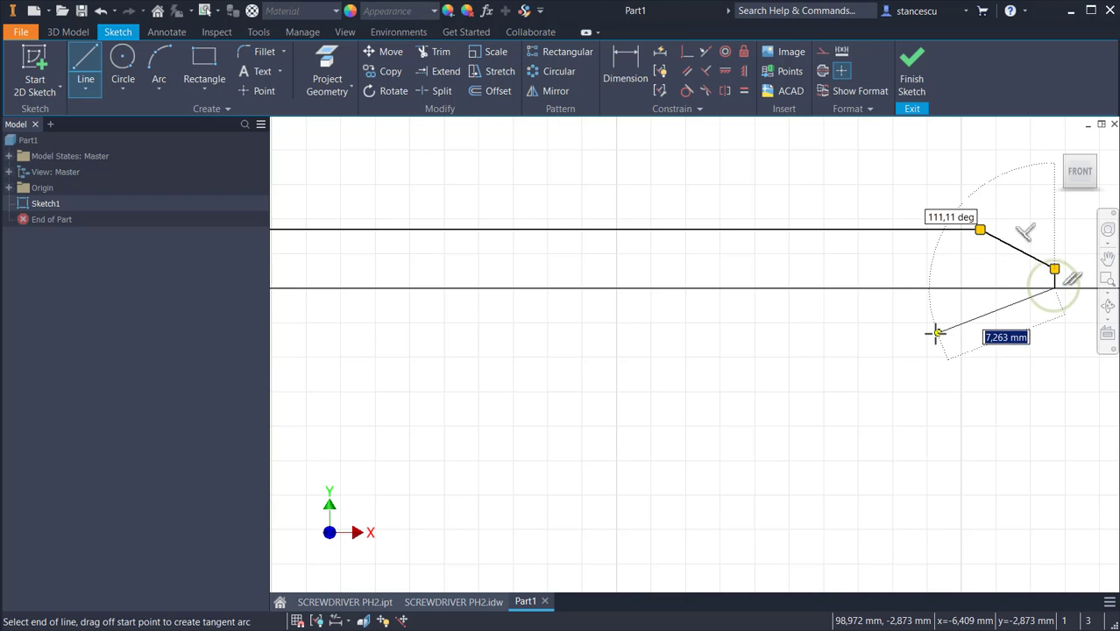
- Close the profile back to the origin with a centerline along the horizontal axis
left_click(822, 74)
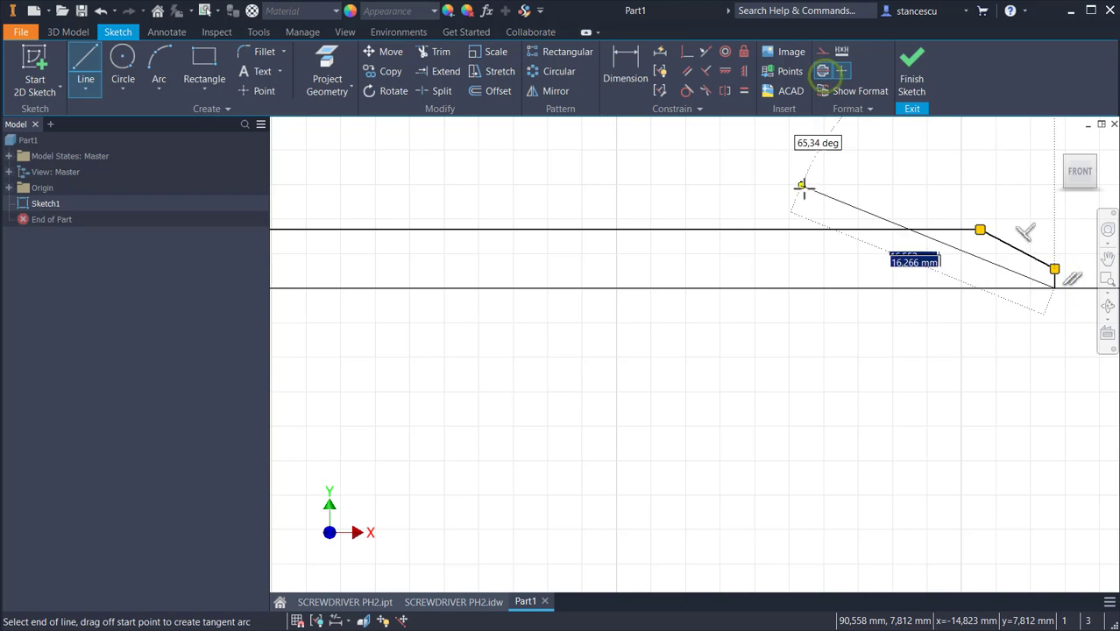
right_click(835, 313)
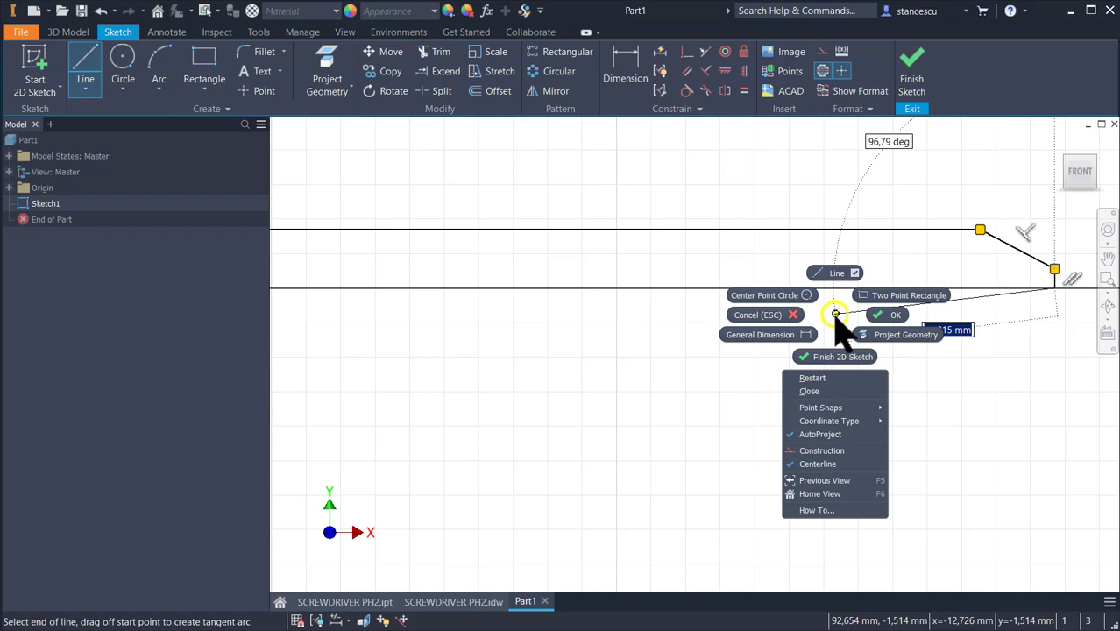
left_click(822, 391)
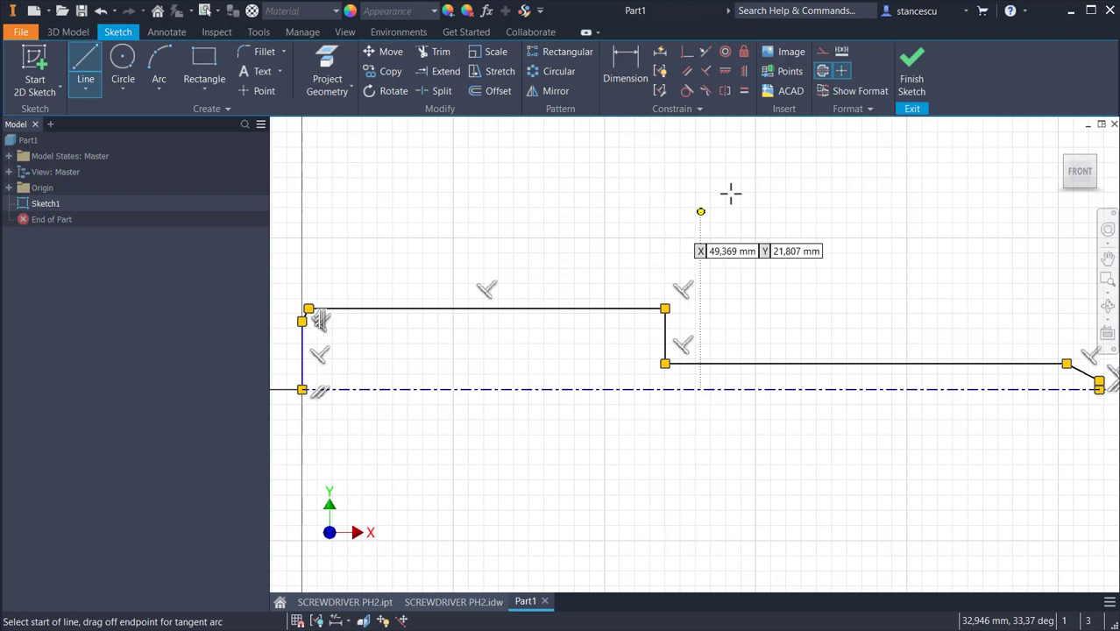
- Dimension the handle's diameter between its upper edge and the centerline as 21 mm, placed beside the handle's end
left_click(626, 74)
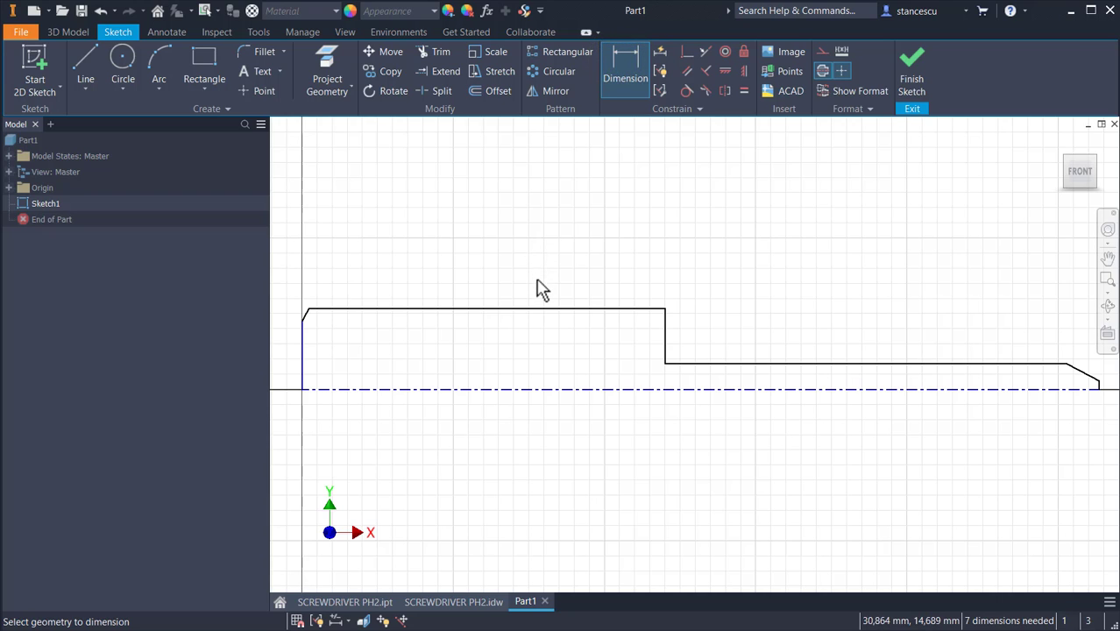
left_click(543, 309)
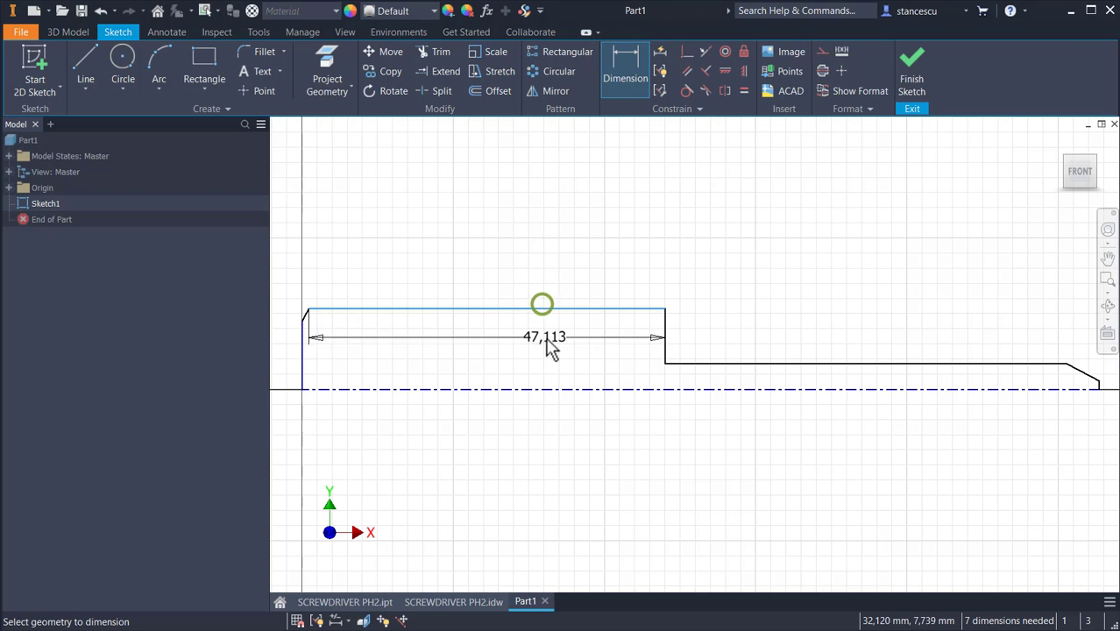
left_click(542, 389)
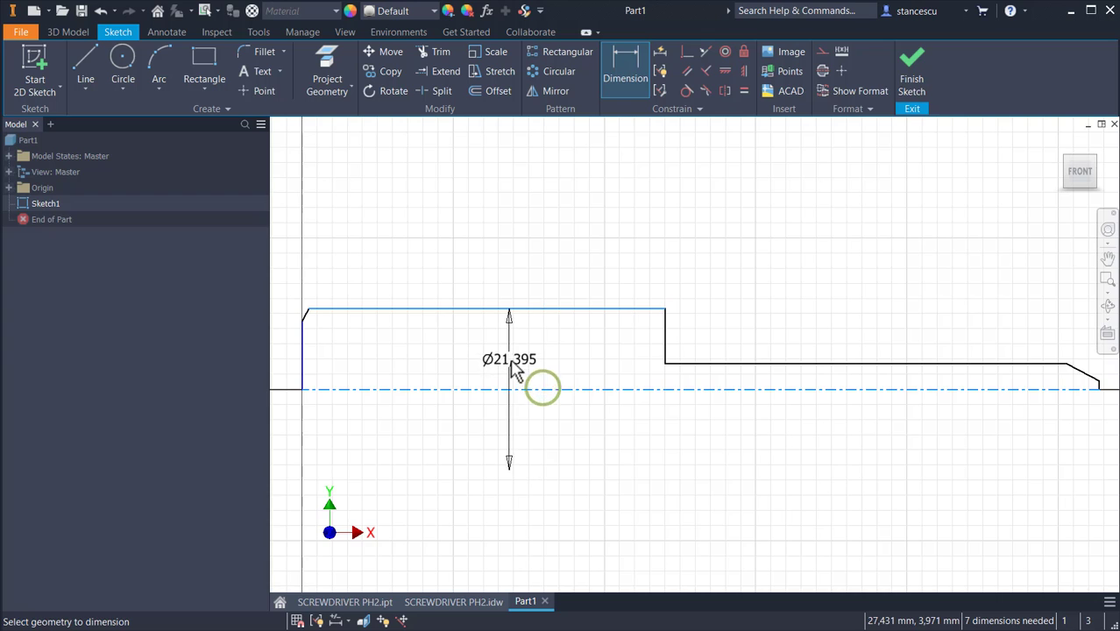
middle_click_drag(510, 360, 600, 377)
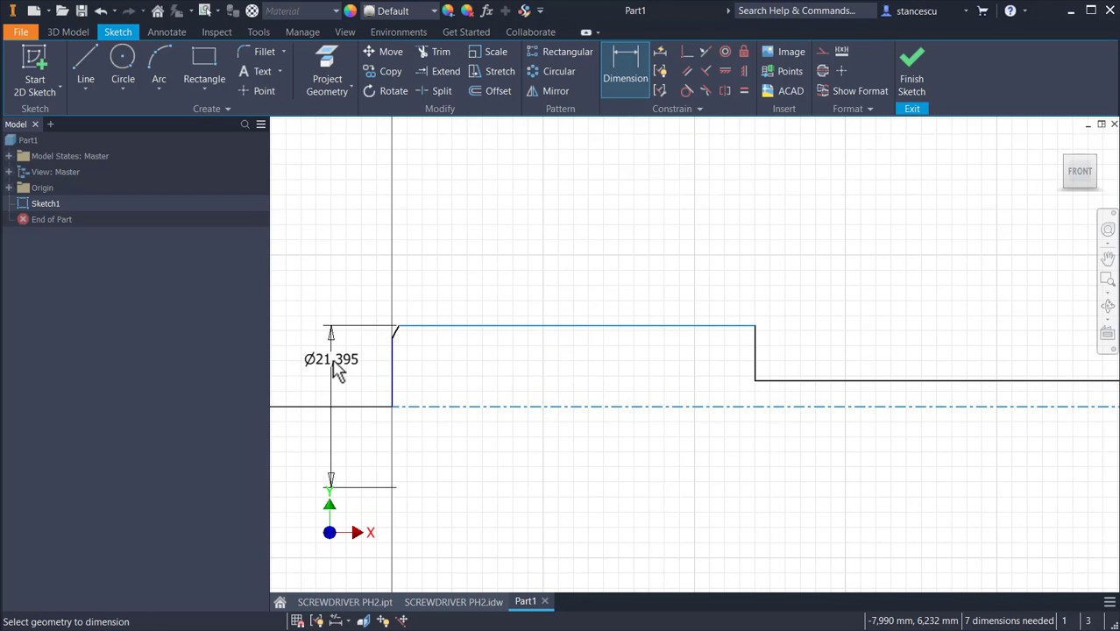
left_click(333, 367)
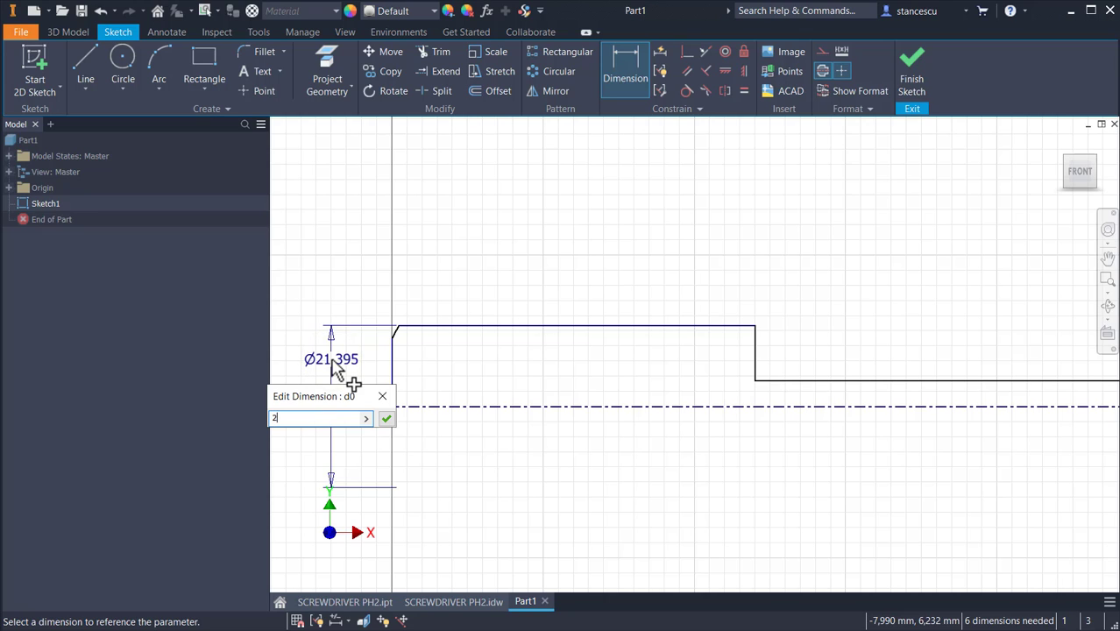
key("Return")
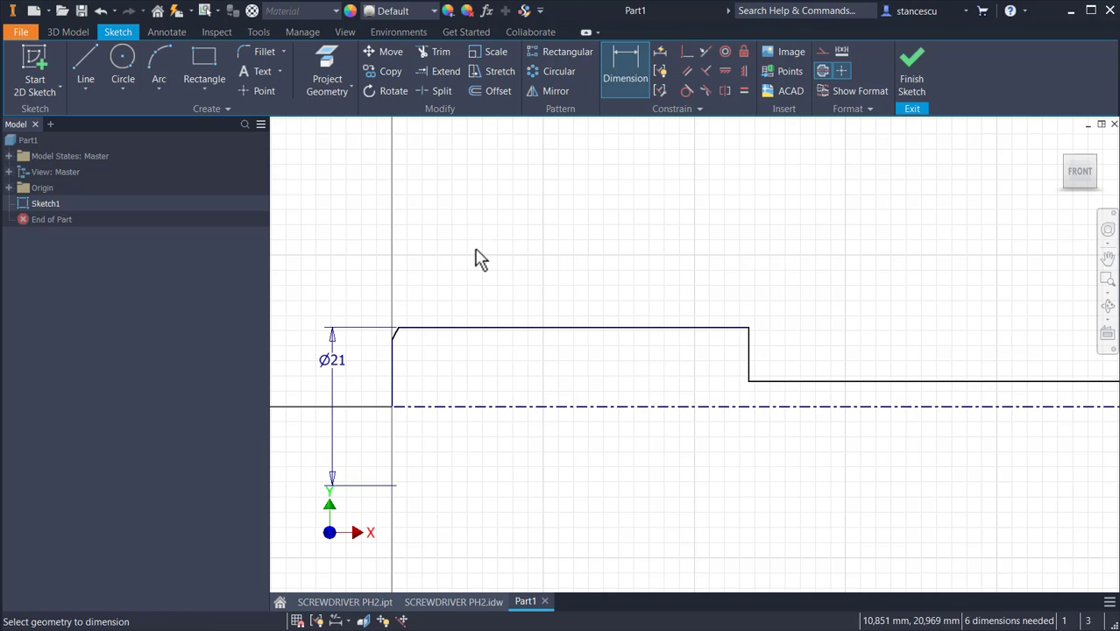
- Dimension the diameter at the handle's flat end, from the lower end of the sloped edge to the centerline, as 16 mm
left_click(392, 340)
left_click(442, 407)
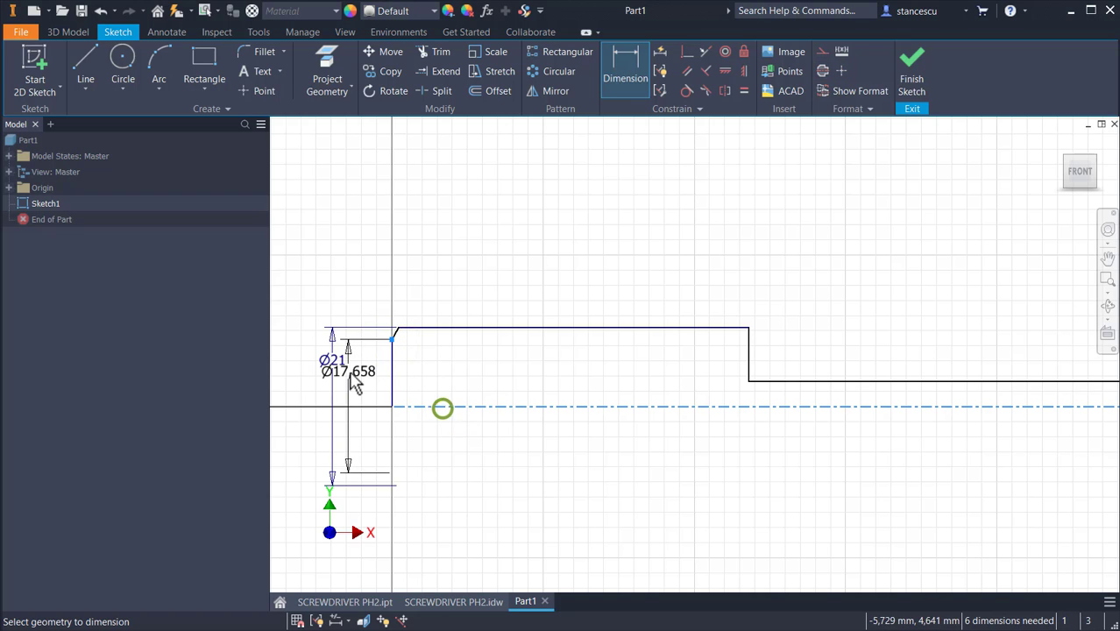
left_click(367, 392)
type("16")
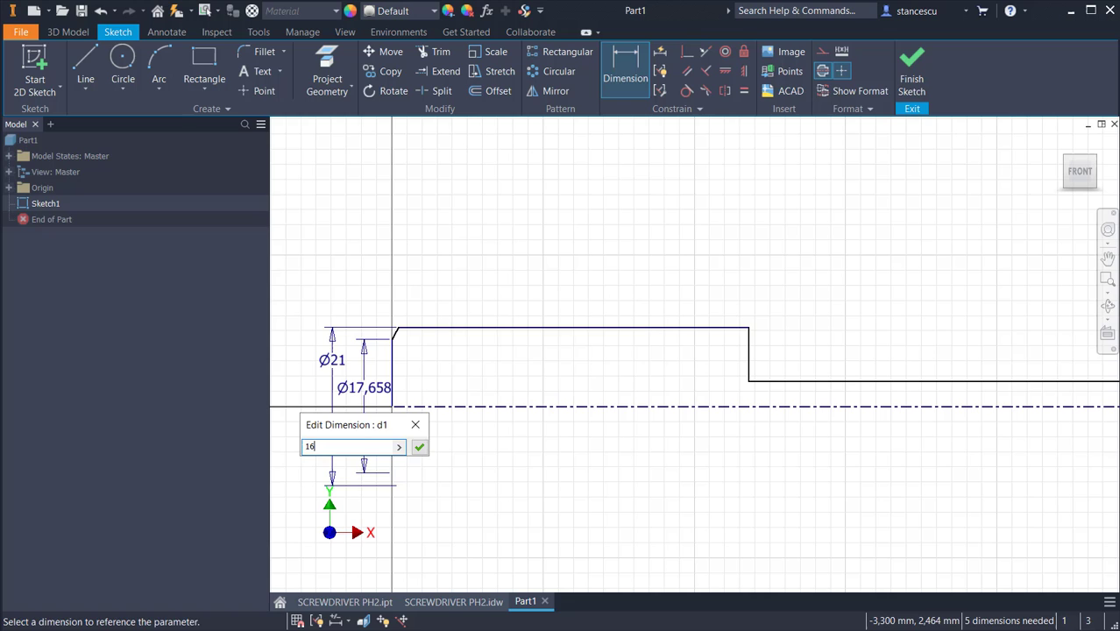
key("Return")
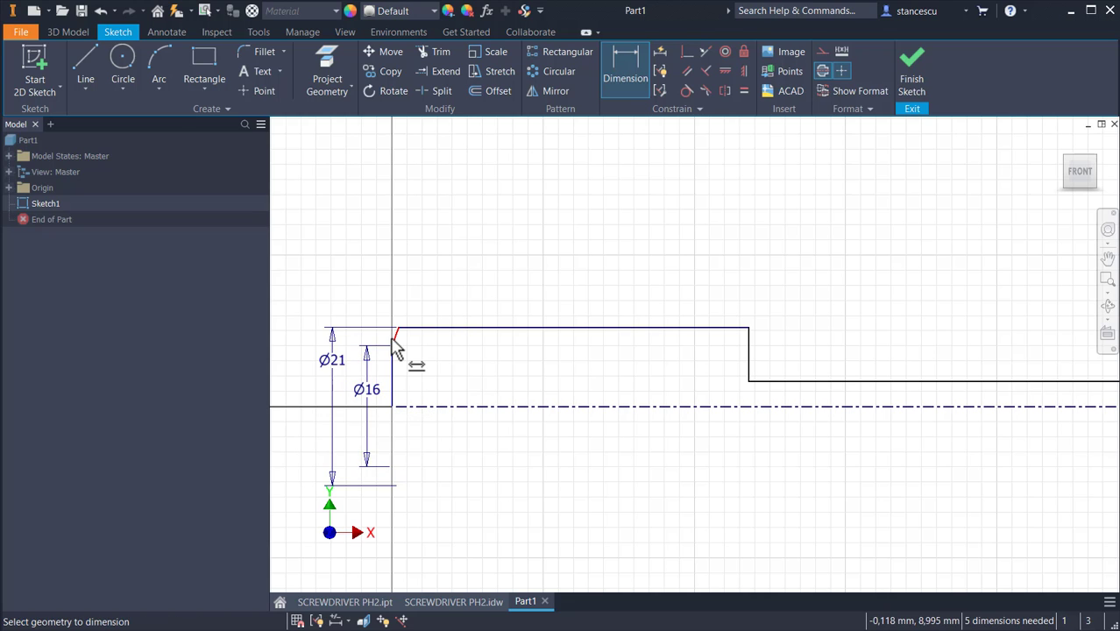
- Dimension the horizontal length of the short sloped edge at the handle's end as 1 mm, placed above the profile
left_click(392, 338)
left_click(423, 259)
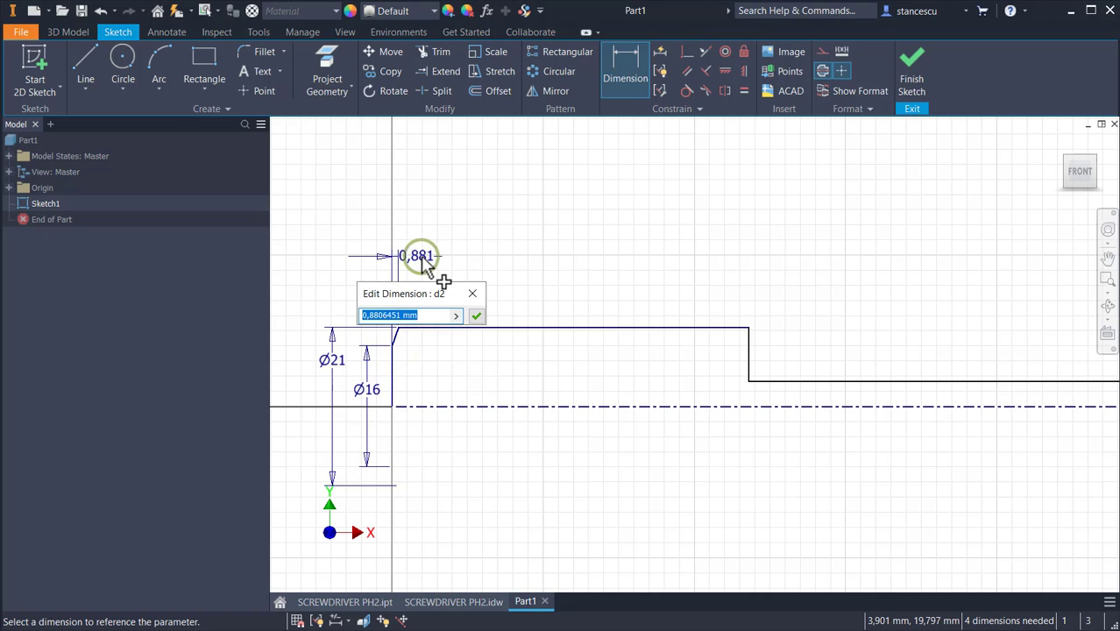
type("1")
key("Return")
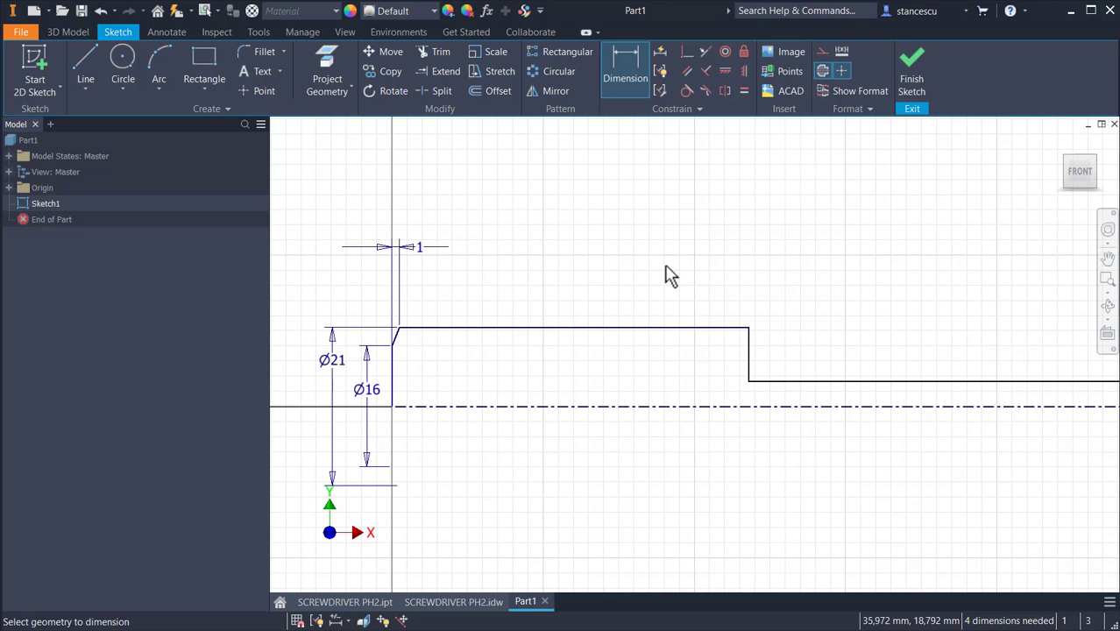
- Dimension the distance from the handle's shoulder to the tip's end point as 90 mm, placed above the shaft
middle_click_drag(983, 280, 662, 252)
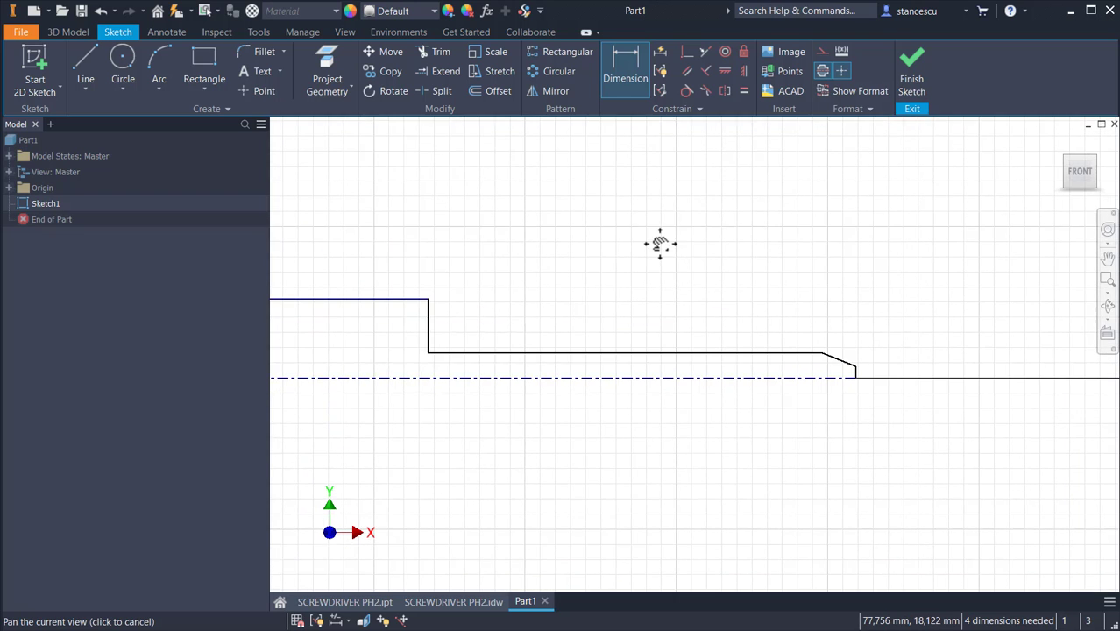
left_click(428, 329)
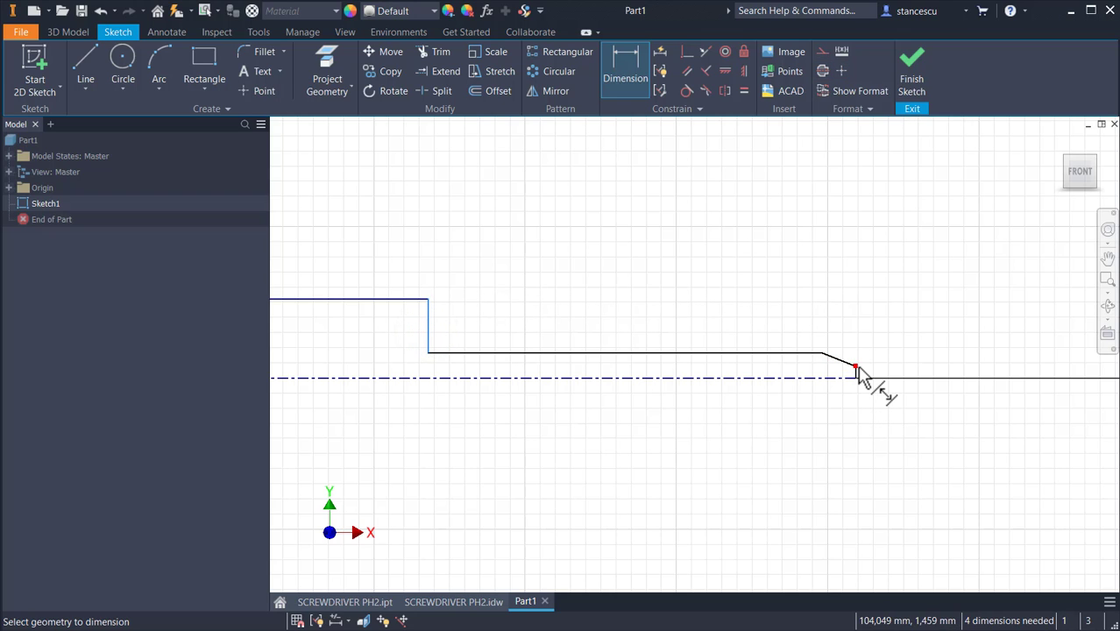
left_click(856, 366)
left_click(690, 231)
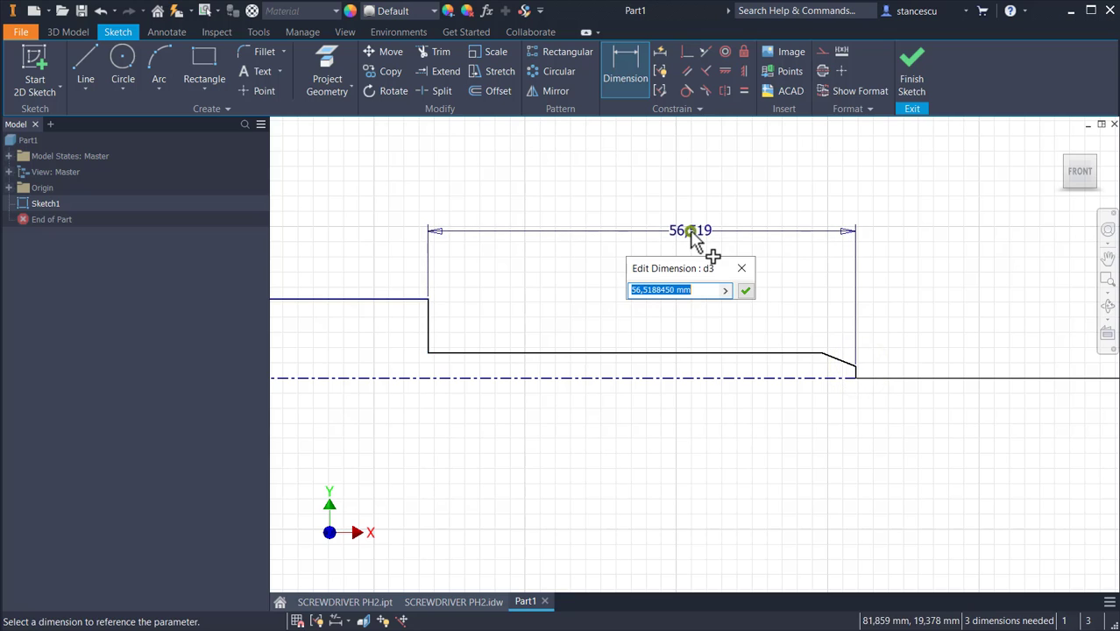
type("90")
key("Return")
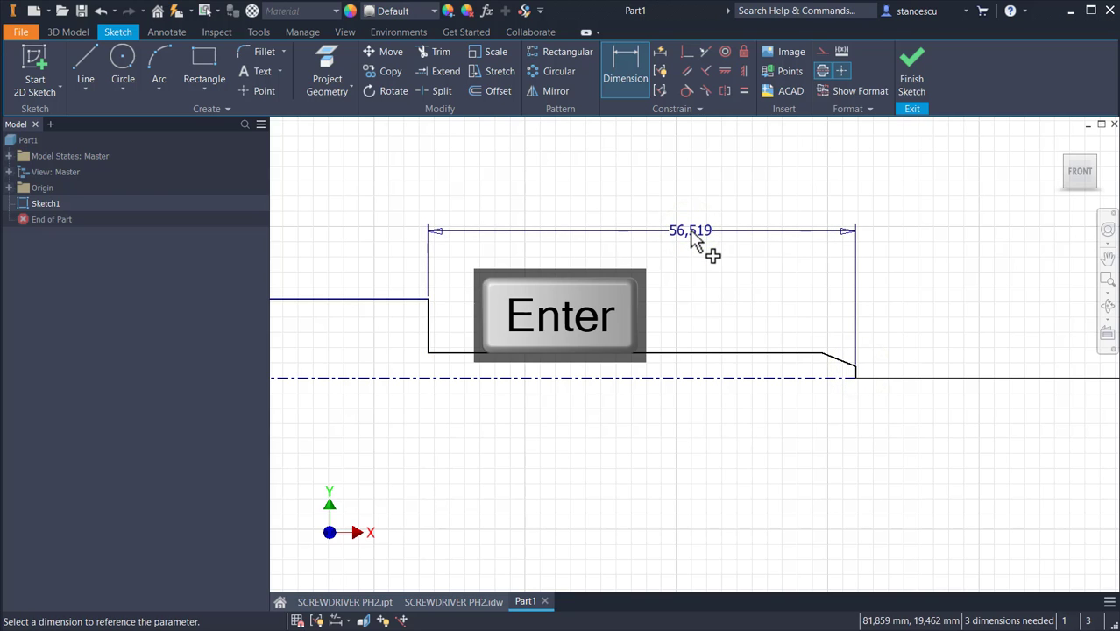
- Try a driven angle dimension between the sloped tip edge and the centerline, and delete it
left_click(843, 361)
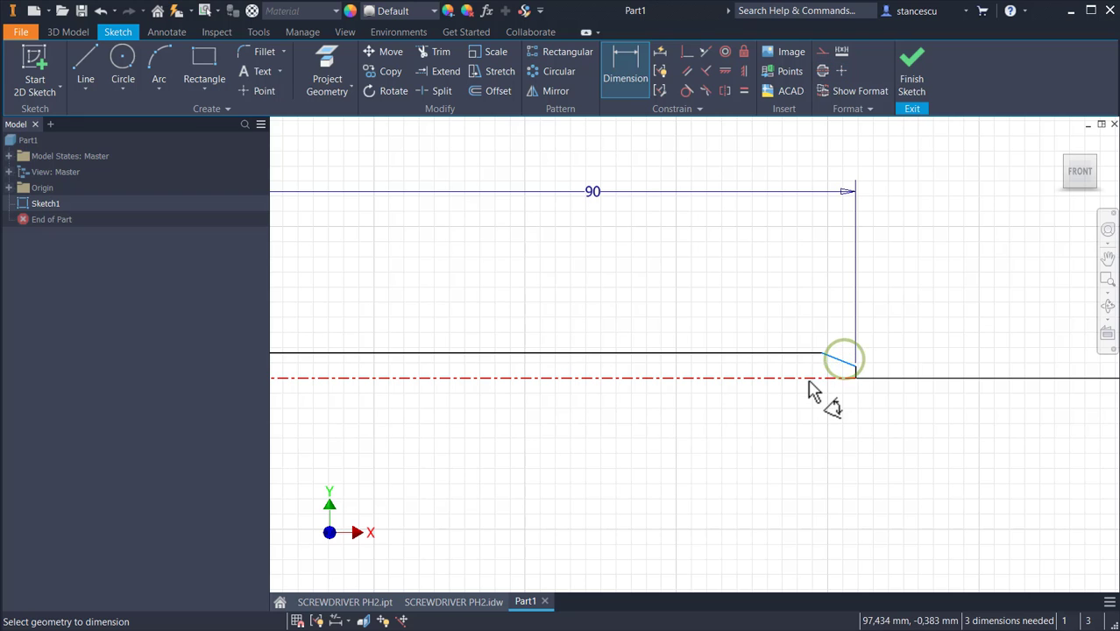
left_click(807, 378)
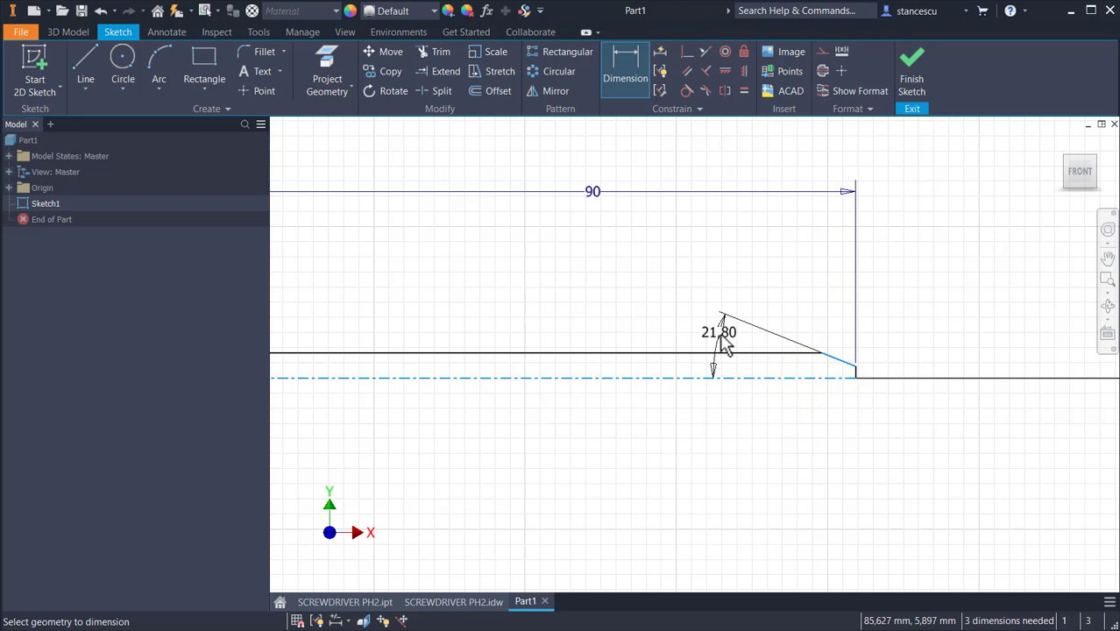
left_click(724, 345)
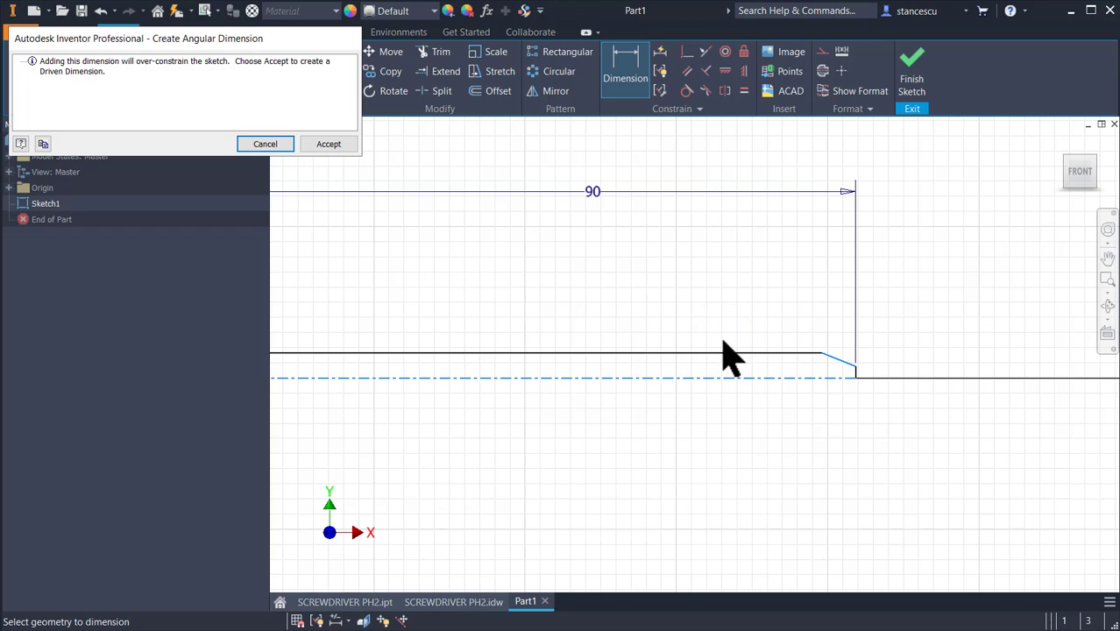
left_click(344, 145)
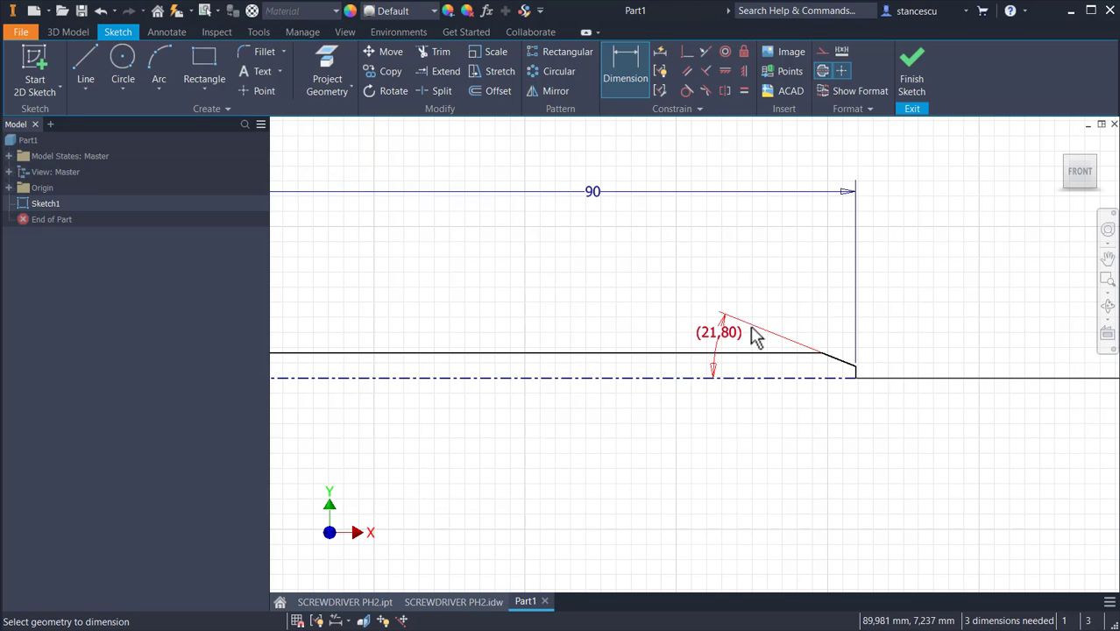
key("Escape")
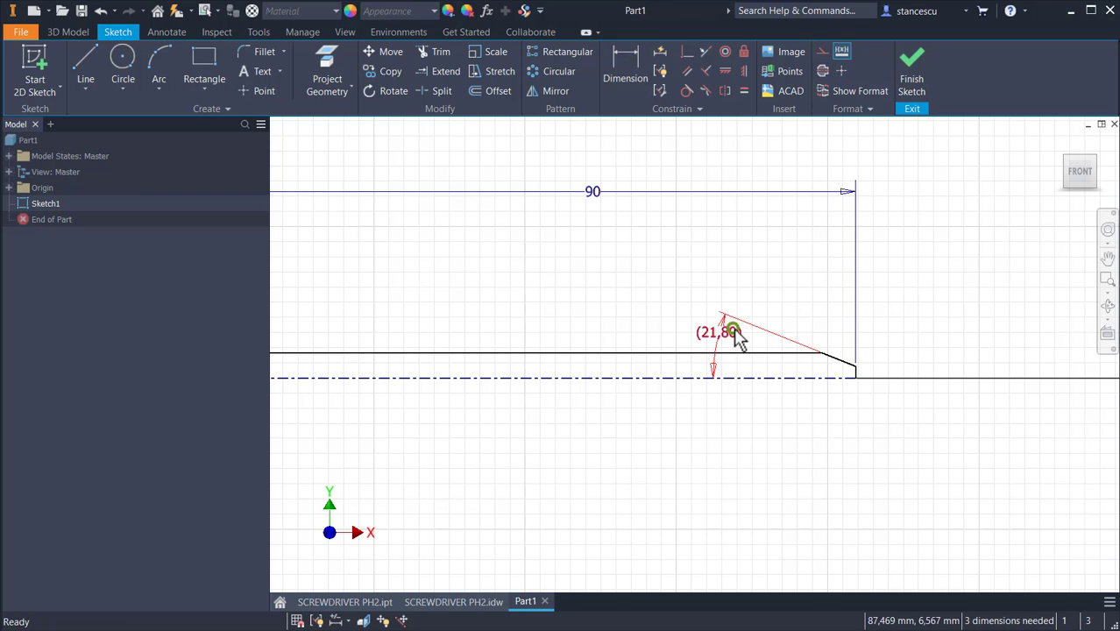
left_click(736, 337)
key("Delete")
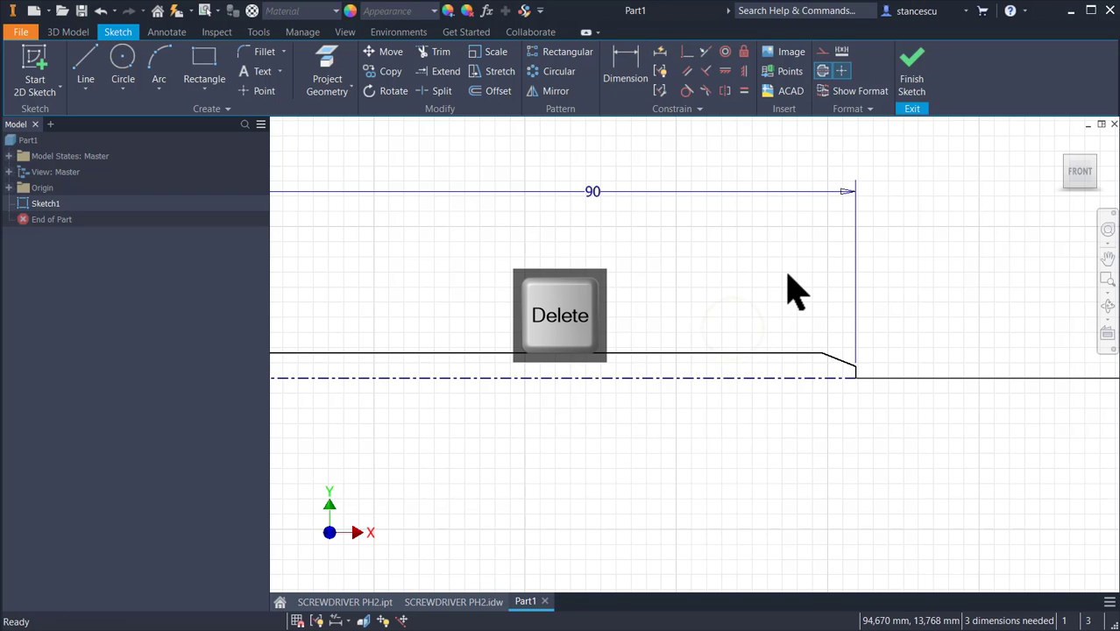
- Delete the perpendicular constraint that ties the sloped tip edge to the sloped edge at the handle's end
left_click(843, 361)
scroll(701, 331, "up", 3)
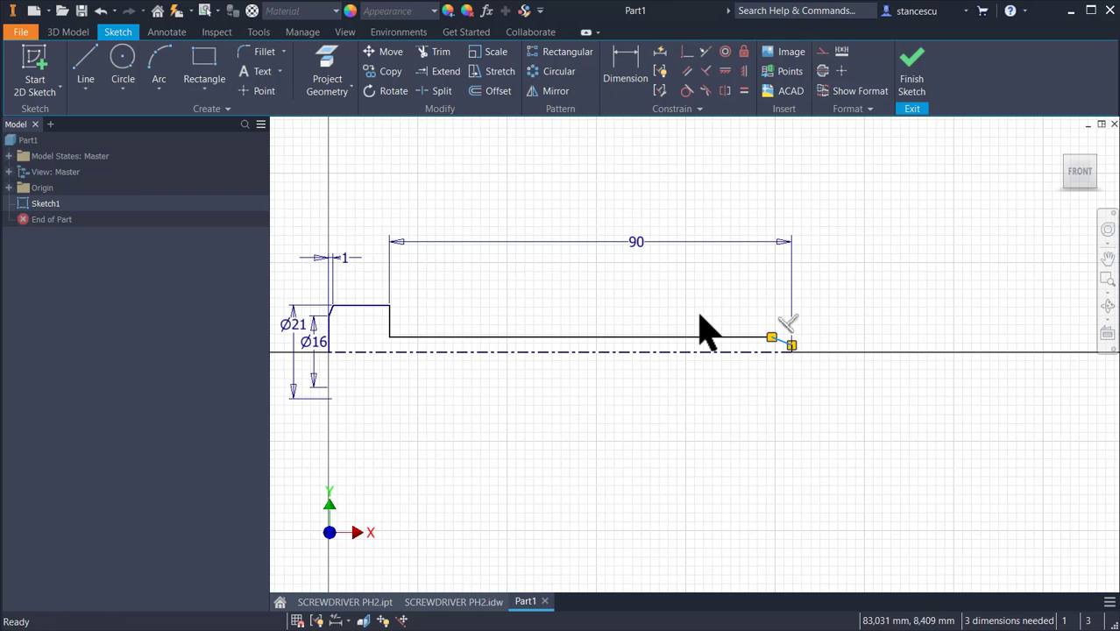
middle_click_drag(694, 319, 814, 319)
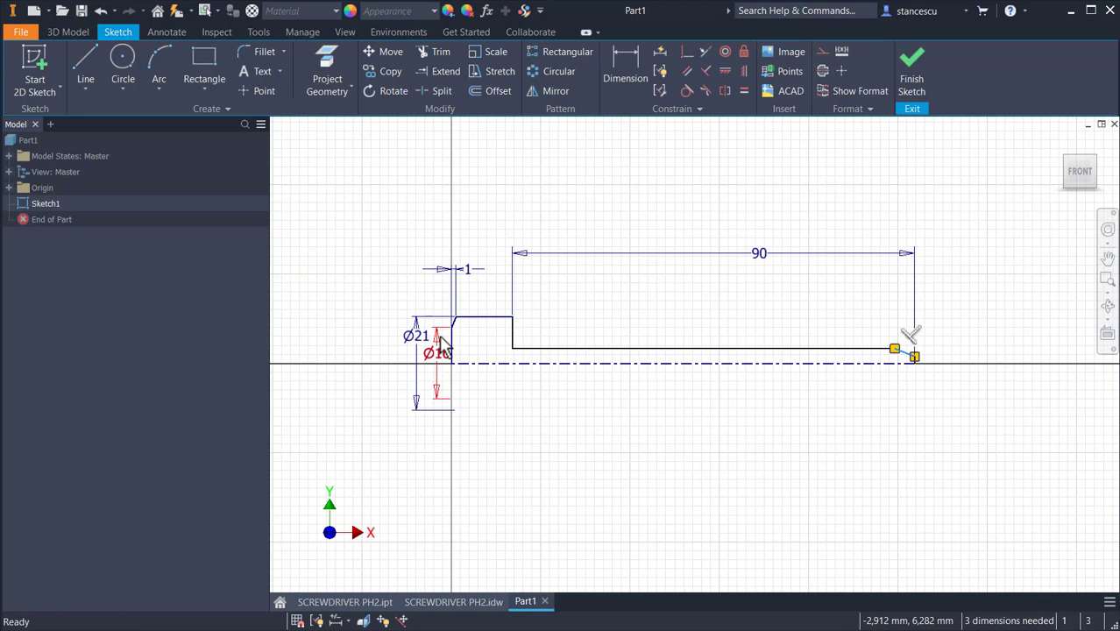
scroll(908, 329, "down", 3)
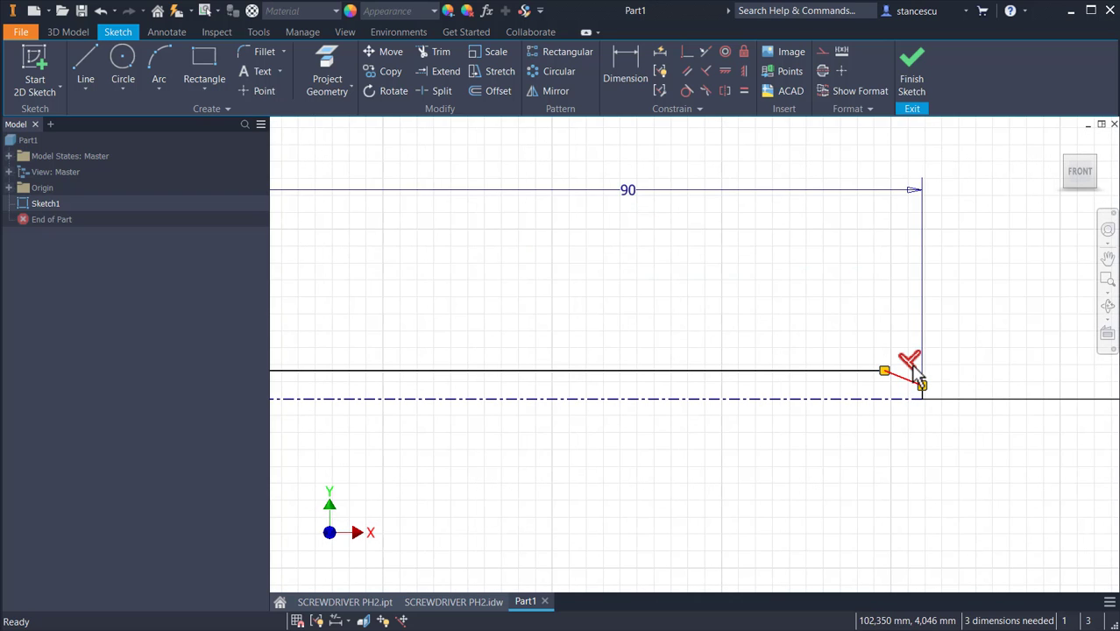
scroll(870, 425, "up", 3)
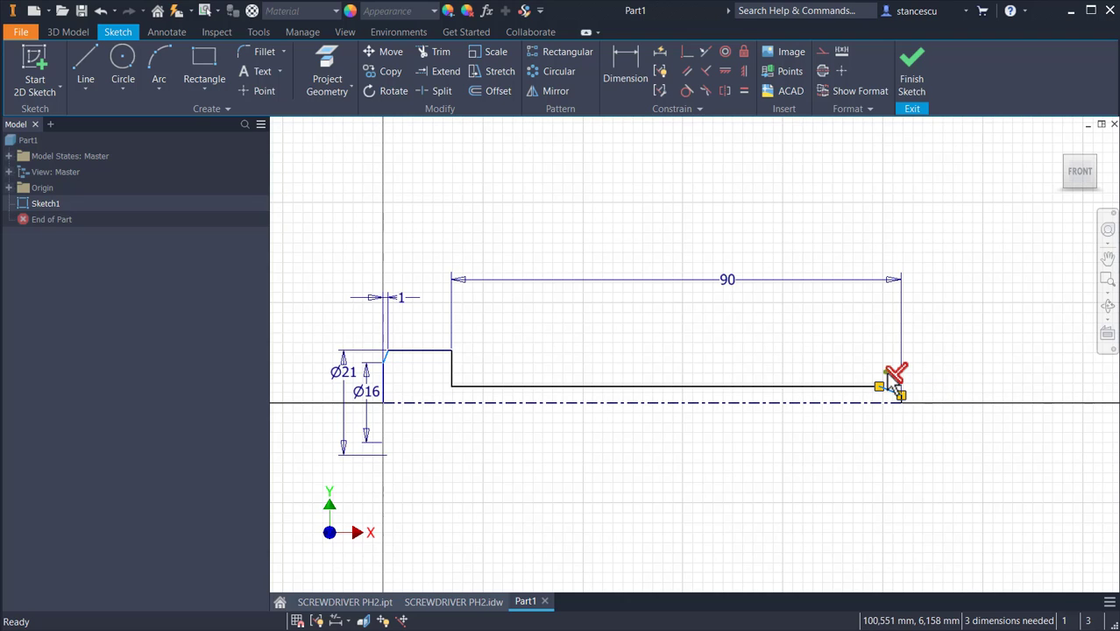
key("Delete")
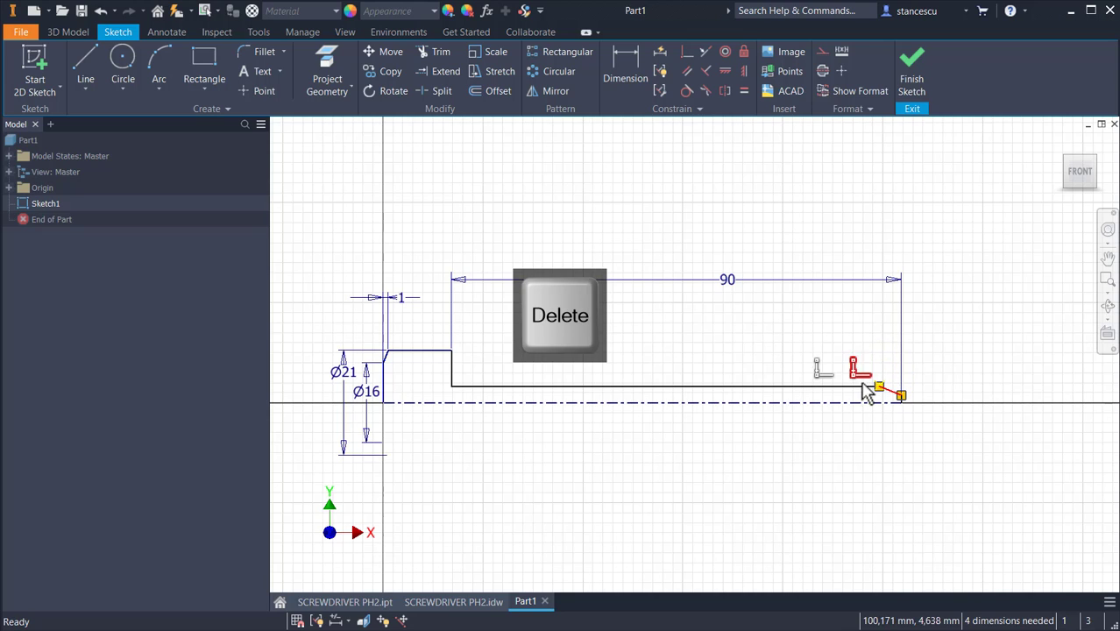
- Dimension the angle between the sloped tip edge and the centerline as 40/2 degrees
left_click(637, 65)
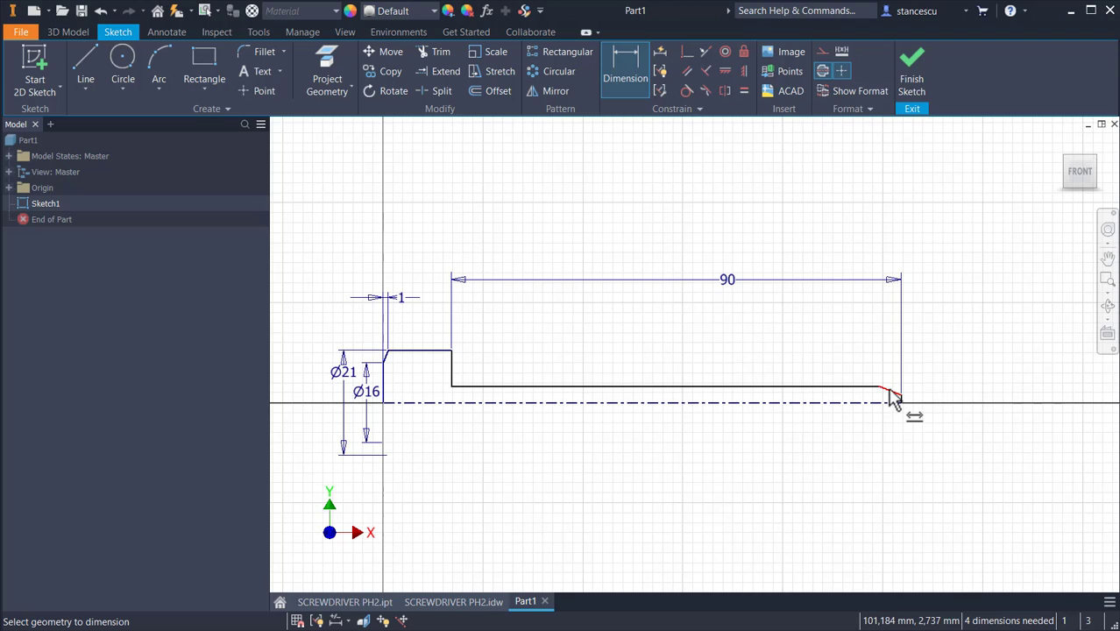
left_click(889, 395)
left_click(878, 403)
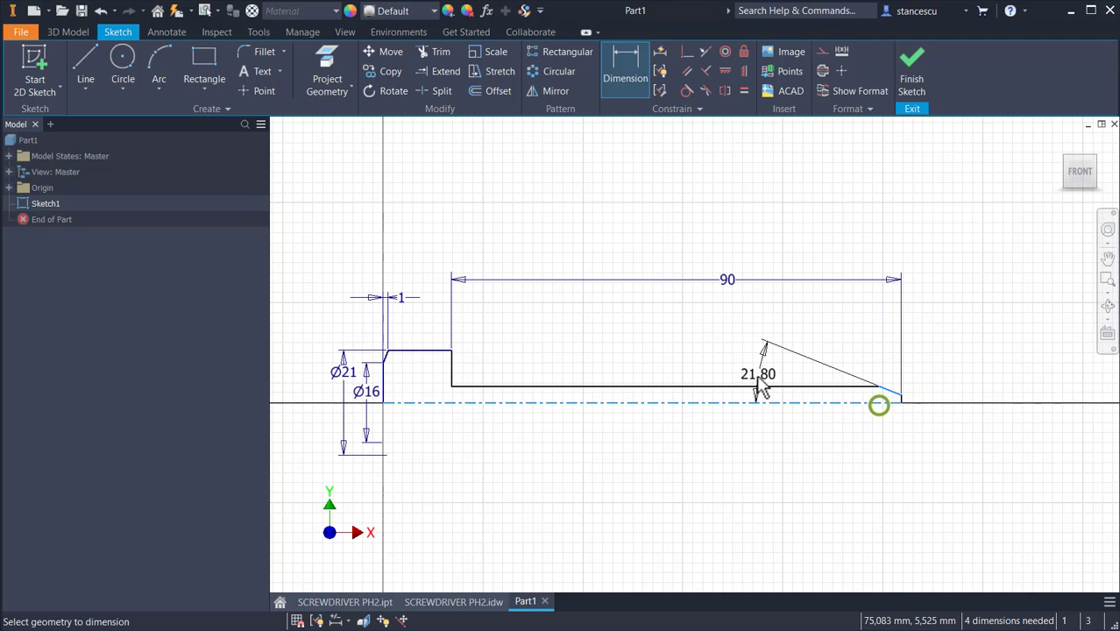
left_click(759, 389)
type("4")
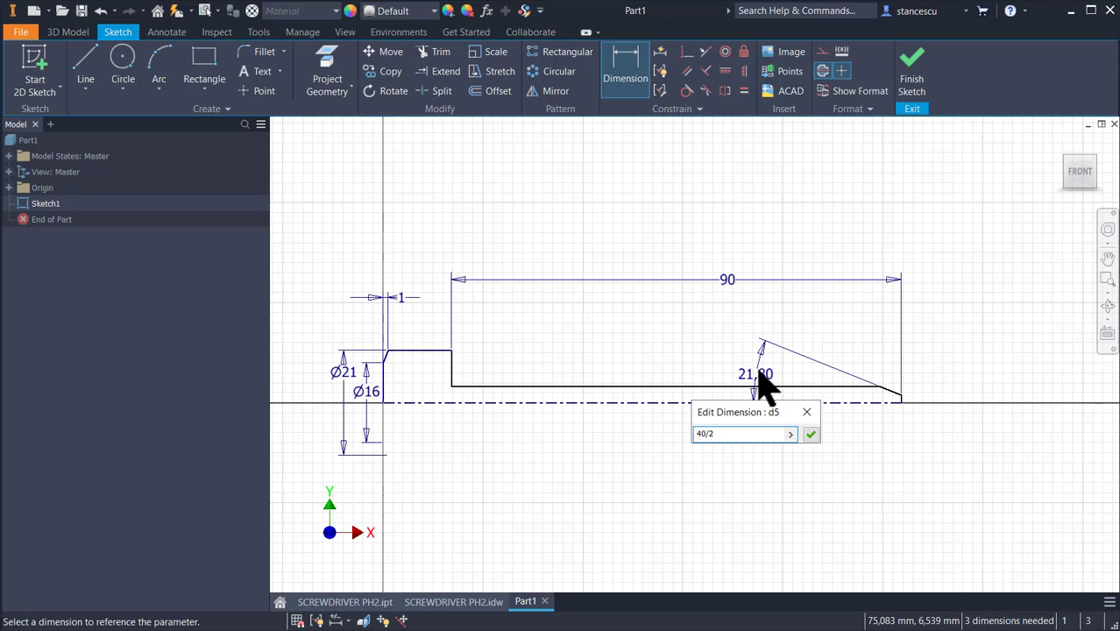
type("0/2")
key("Return")
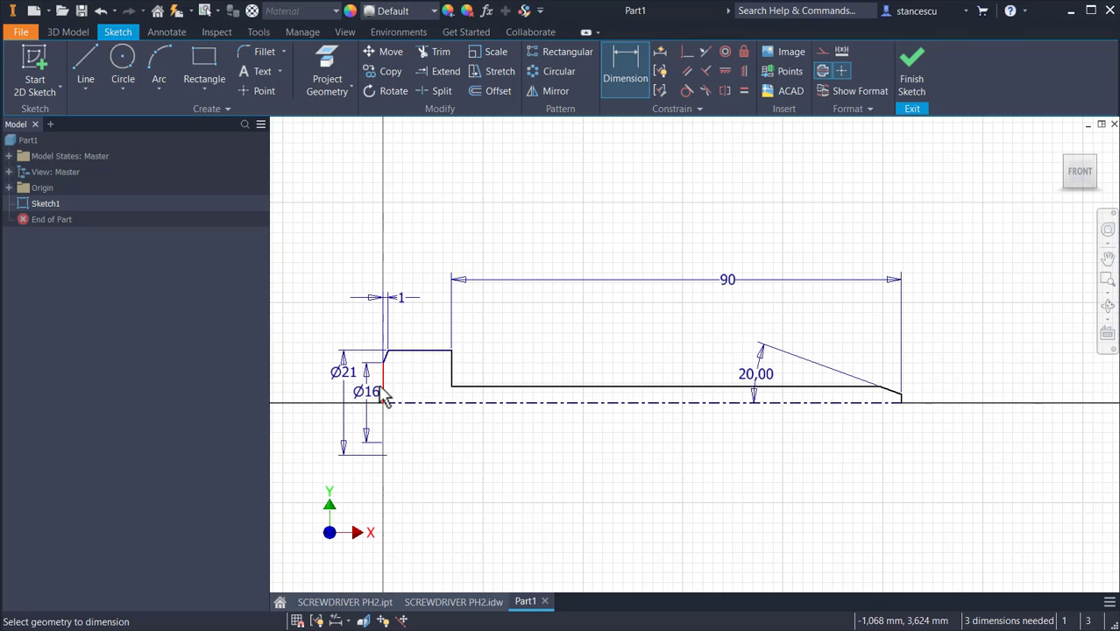
- Dimension the centerline's overall length as 175 mm, placed above the 90 mm dimension
left_click(589, 403)
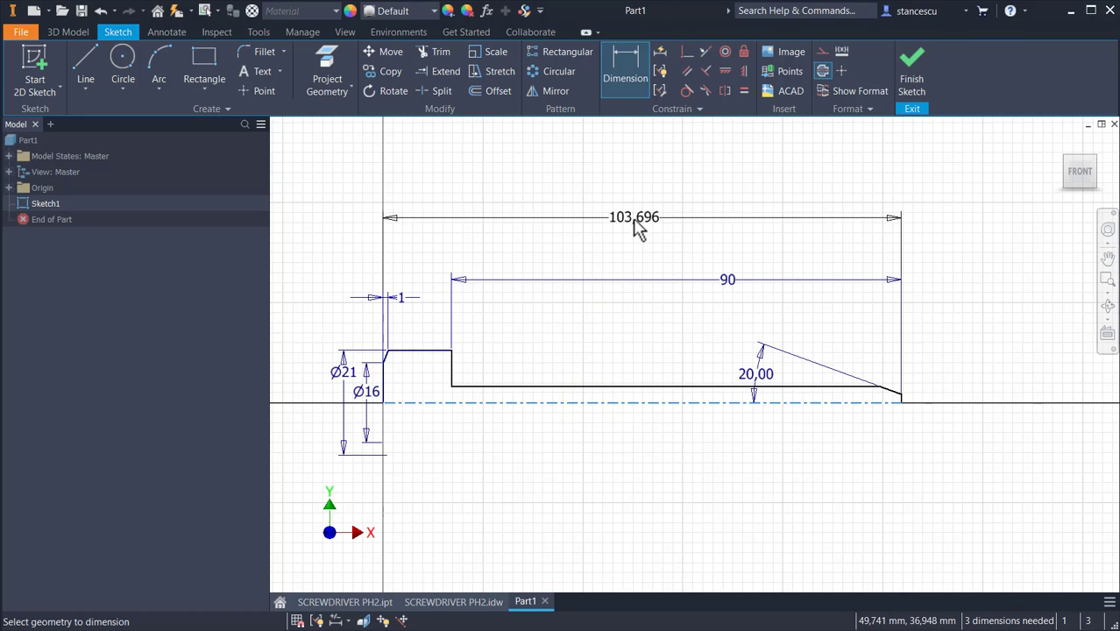
left_click(638, 229)
type("17")
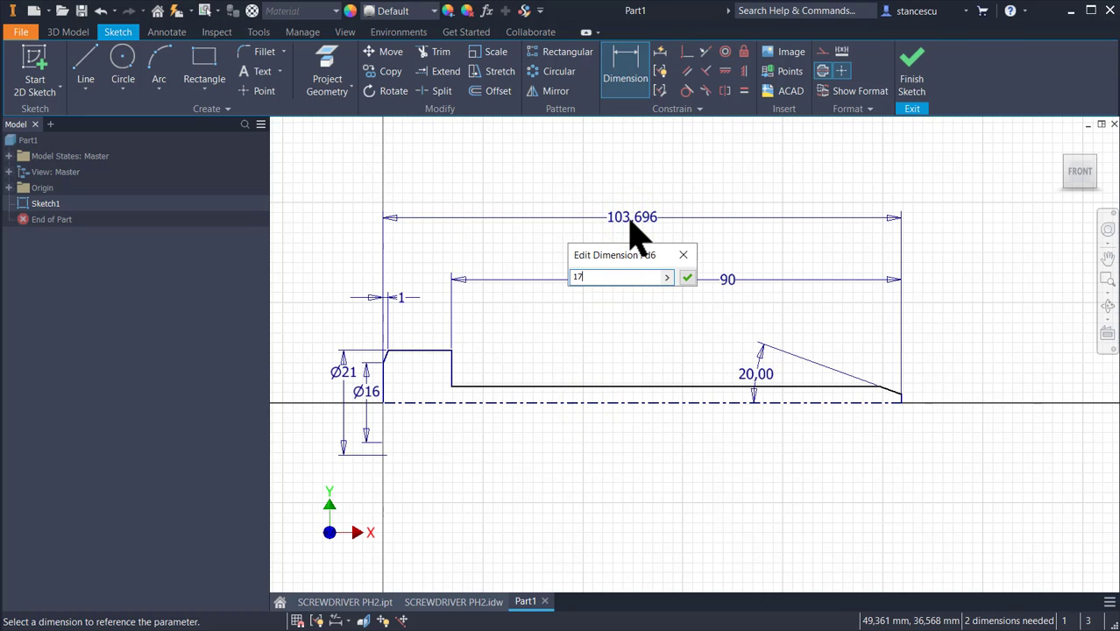
type("5")
key("Return")
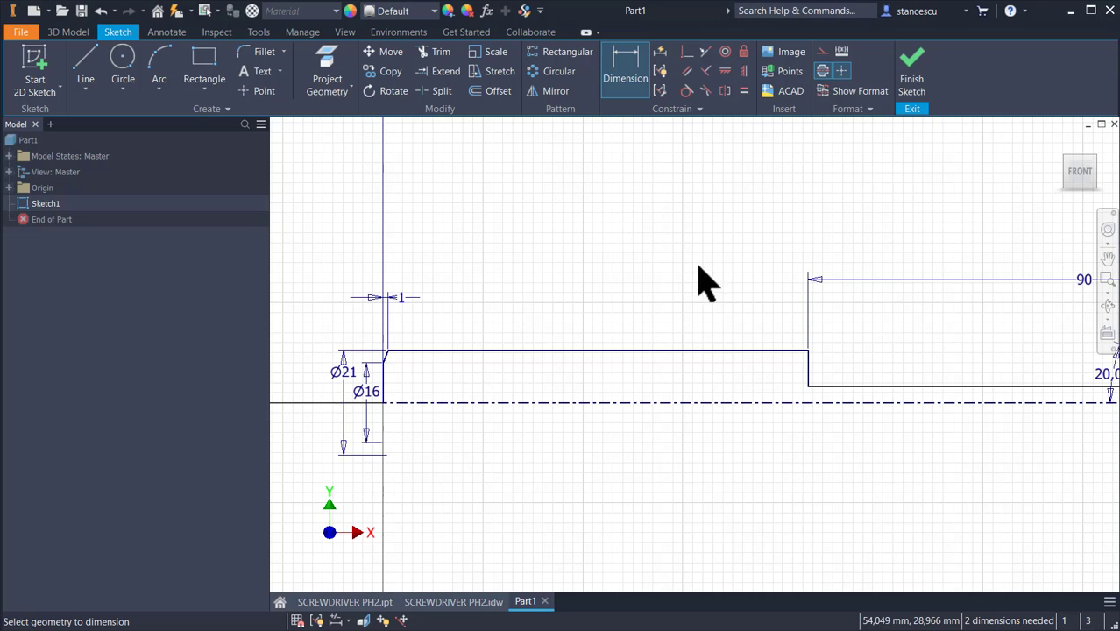
- Dimension the shaft's diameter between its upper line and the centerline as 6 mm
left_click(920, 386)
left_click(915, 402)
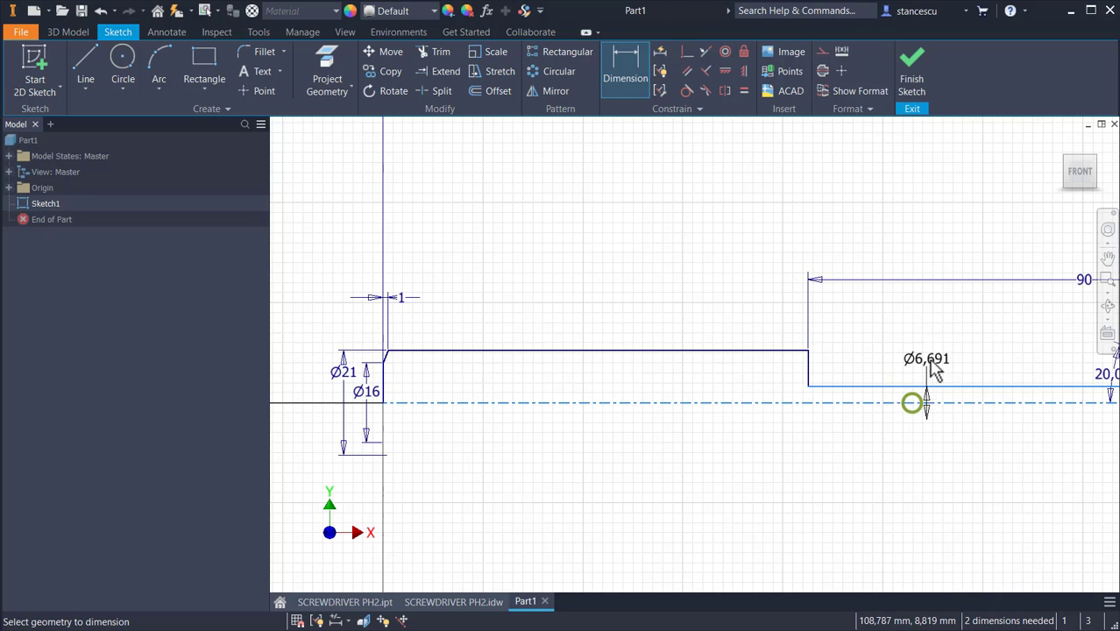
left_click(936, 346)
type("6")
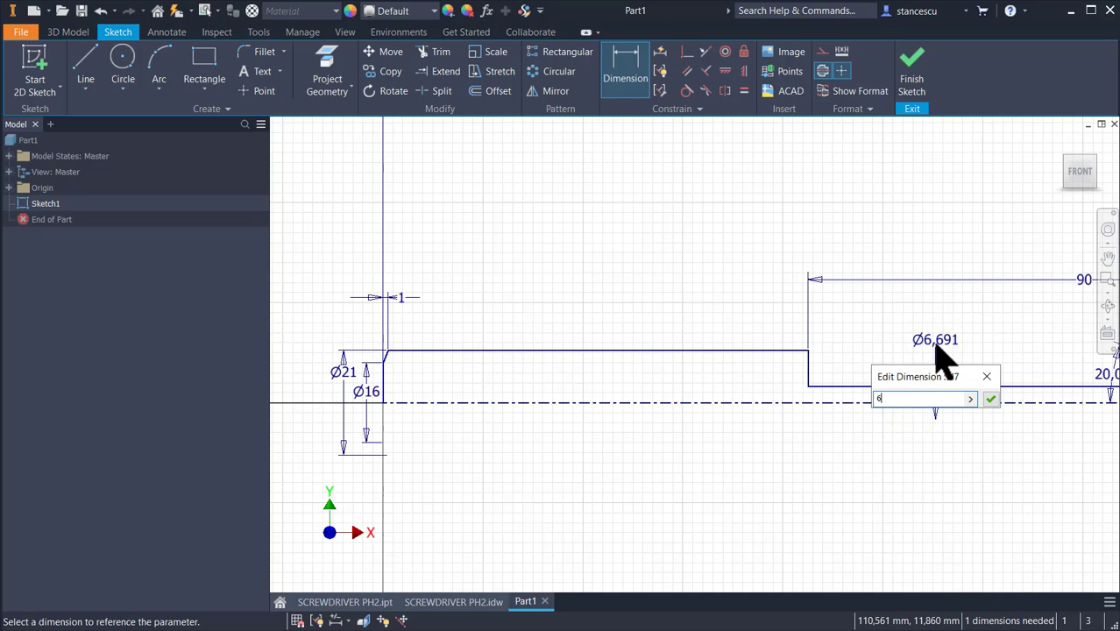
key("Return")
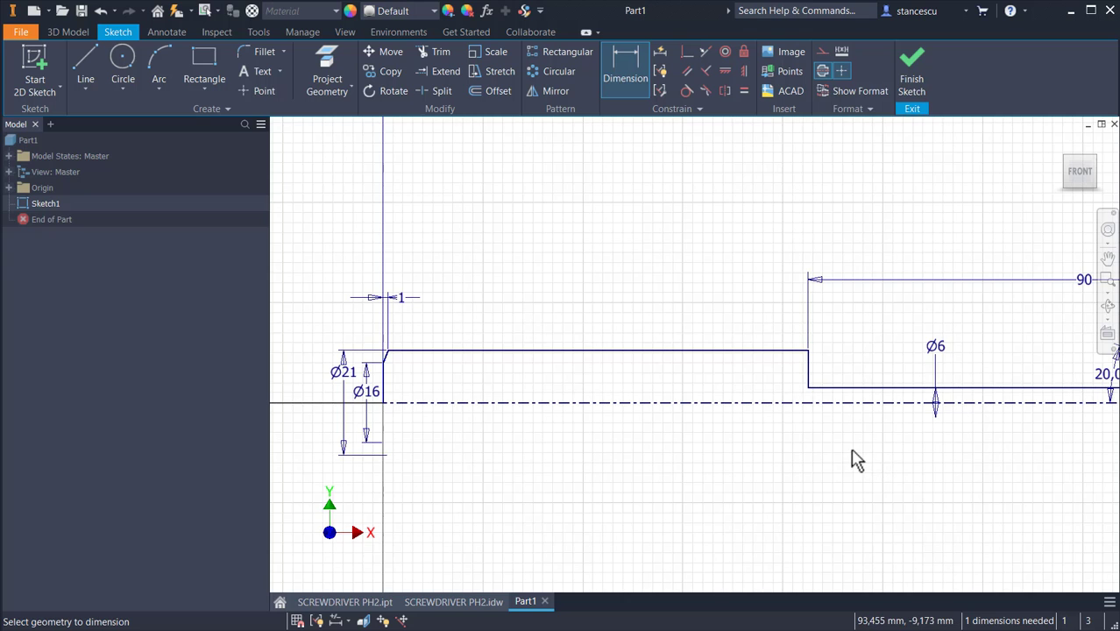
- Dimension the diameter at the tip's end, from the sloped edge's end point to the centerline, as 2 mm, placed beyond the tip
middle_click_drag(857, 460, 590, 430)
scroll(718, 442, "down", 3)
scroll(771, 417, "up", 3)
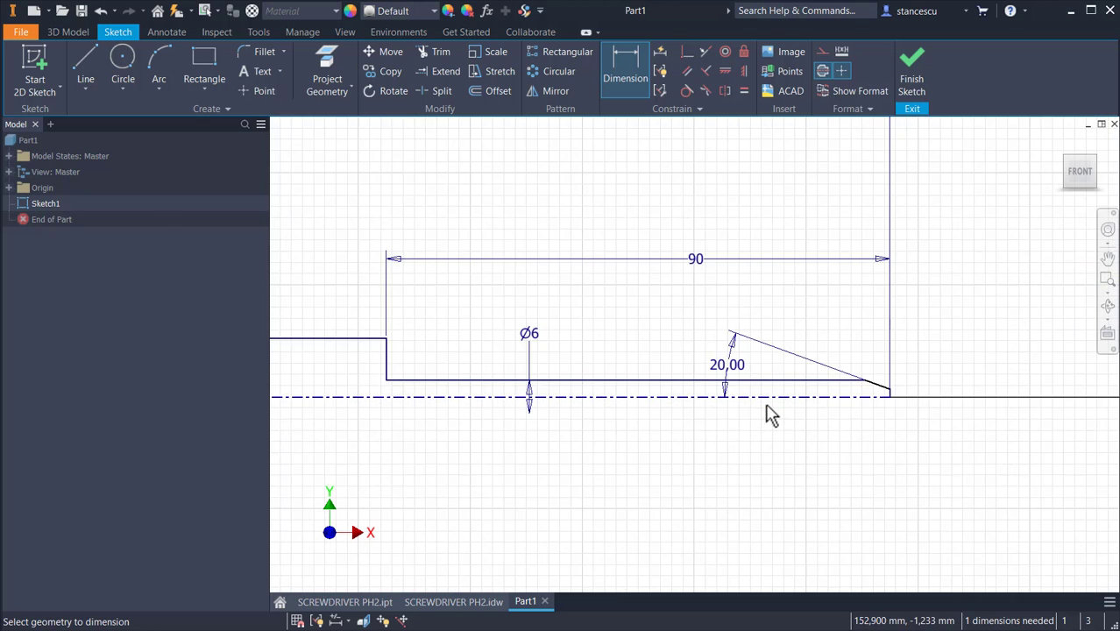
scroll(971, 420, "up", 3)
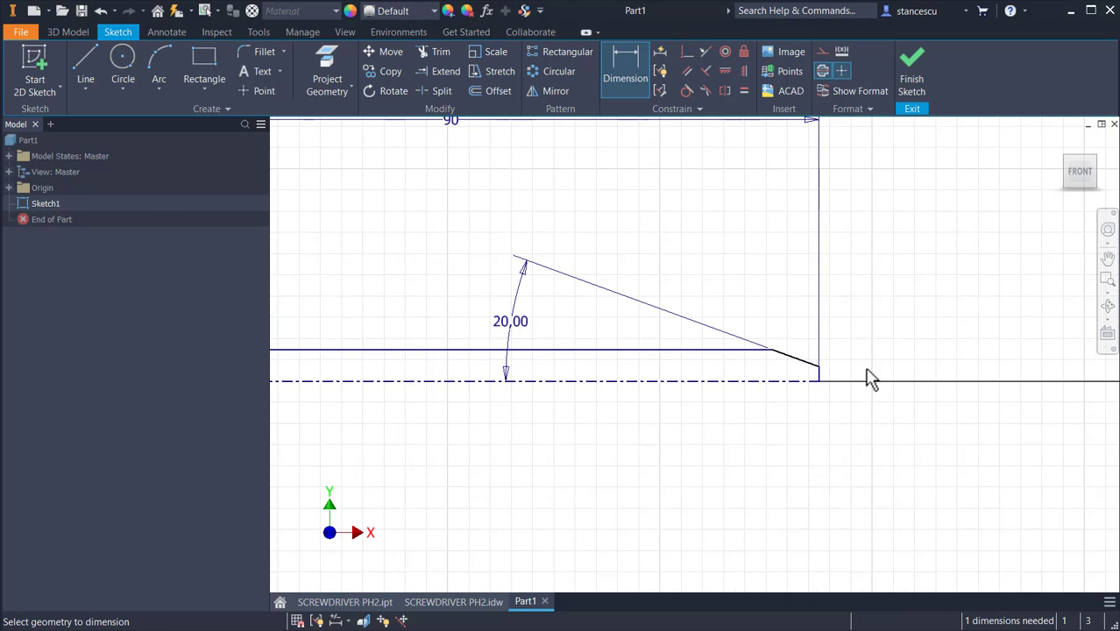
left_click(818, 368)
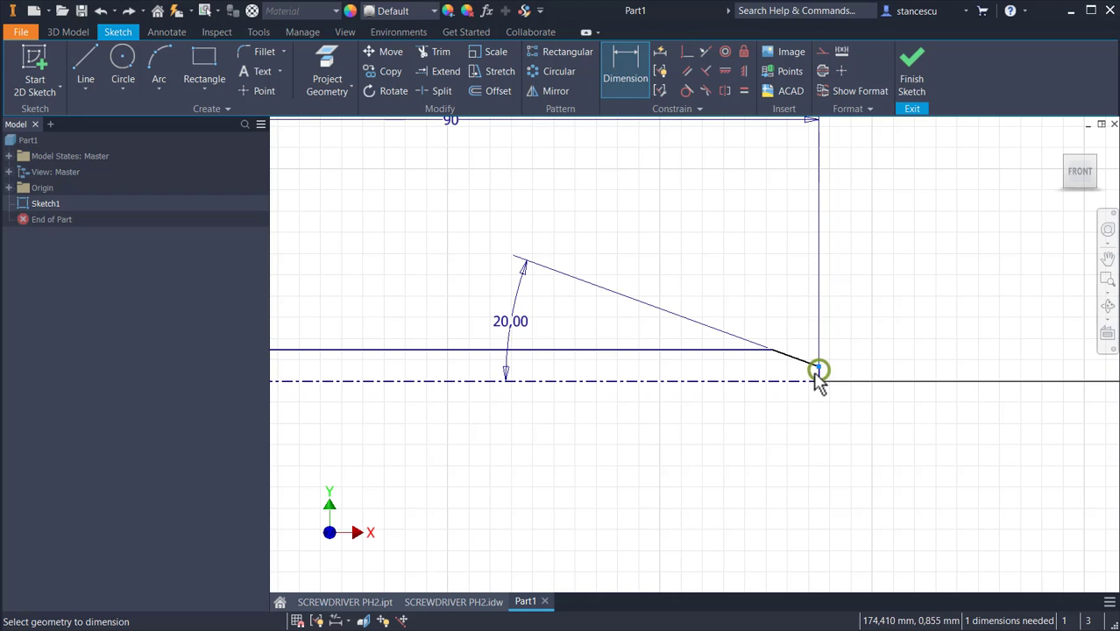
left_click(812, 382)
left_click(930, 314)
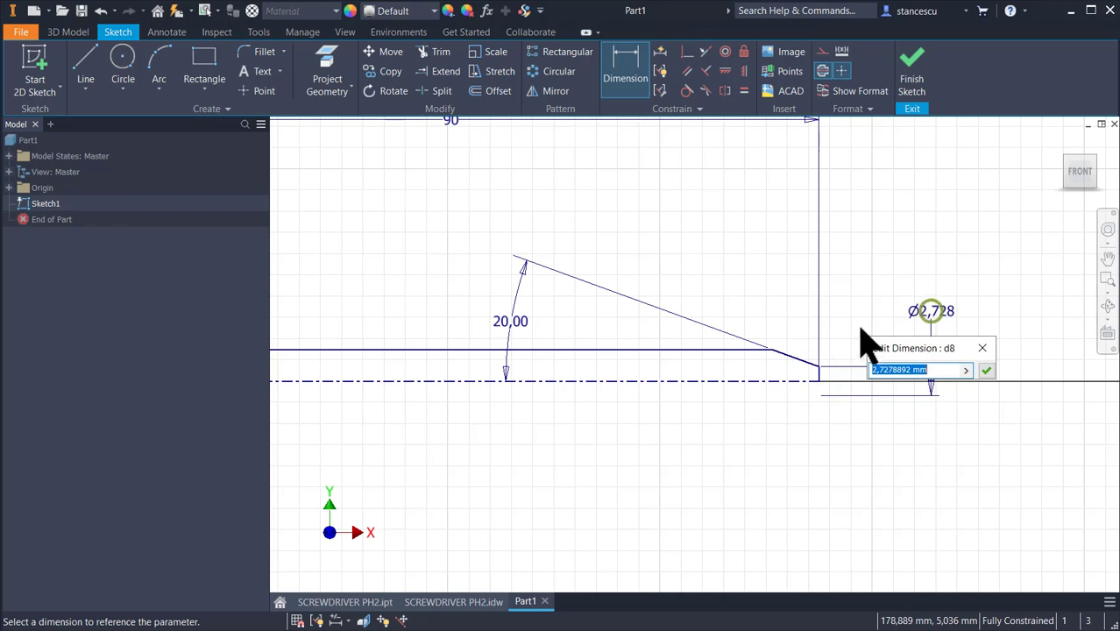
type("2")
key("Return")
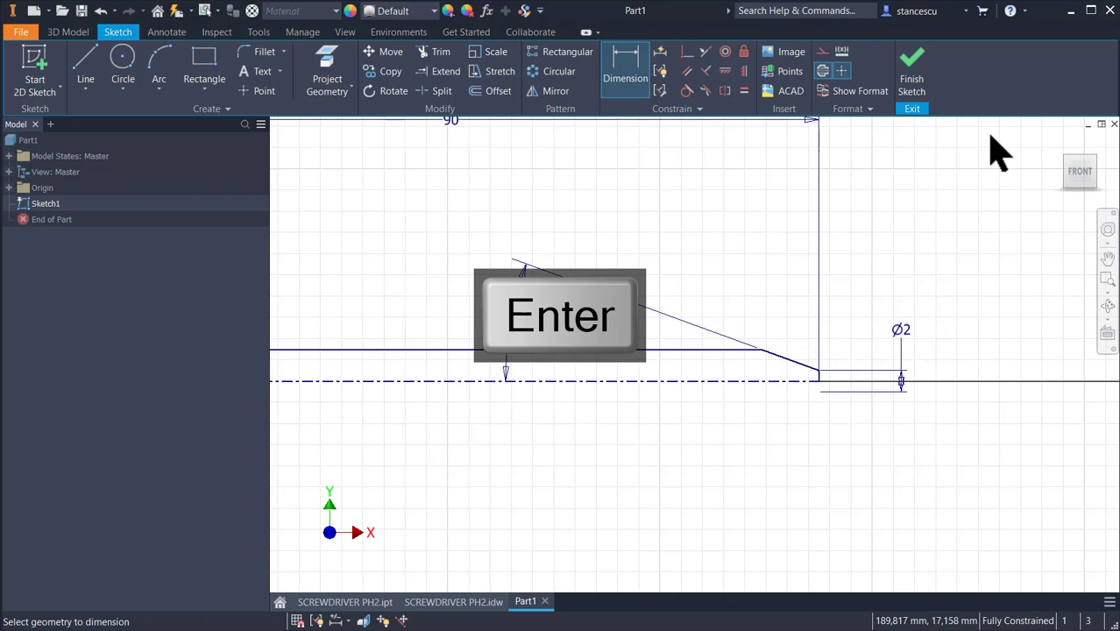
- Switch to the SCREWDRIVER PH2.idw drawing and examine the handle's neck and collar dimensions in the main view and details B and C
key("Home")
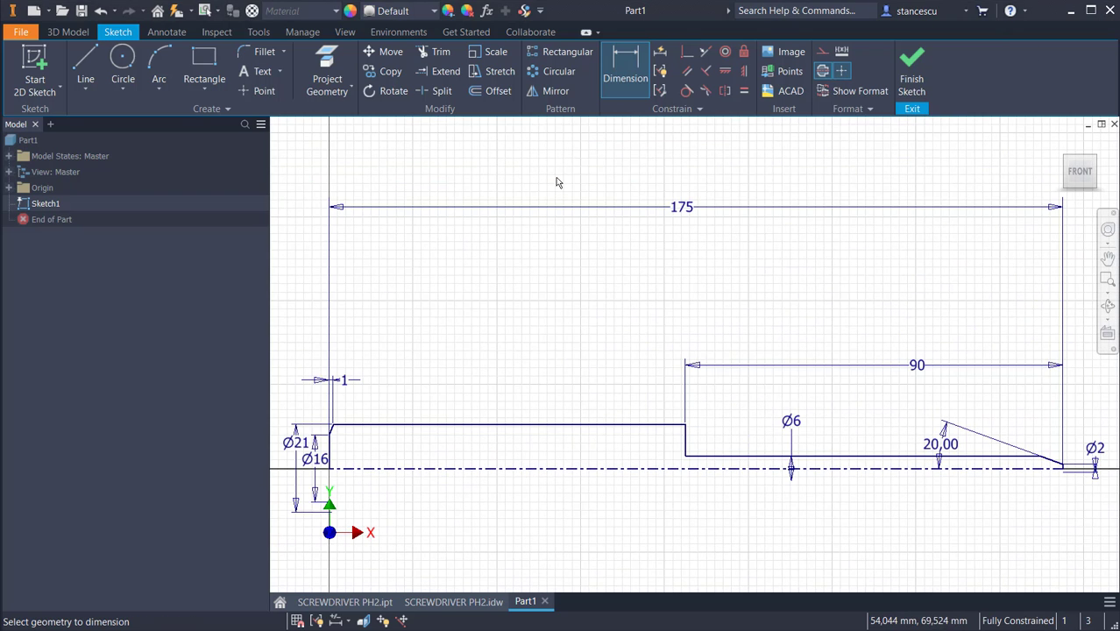
left_click(480, 601)
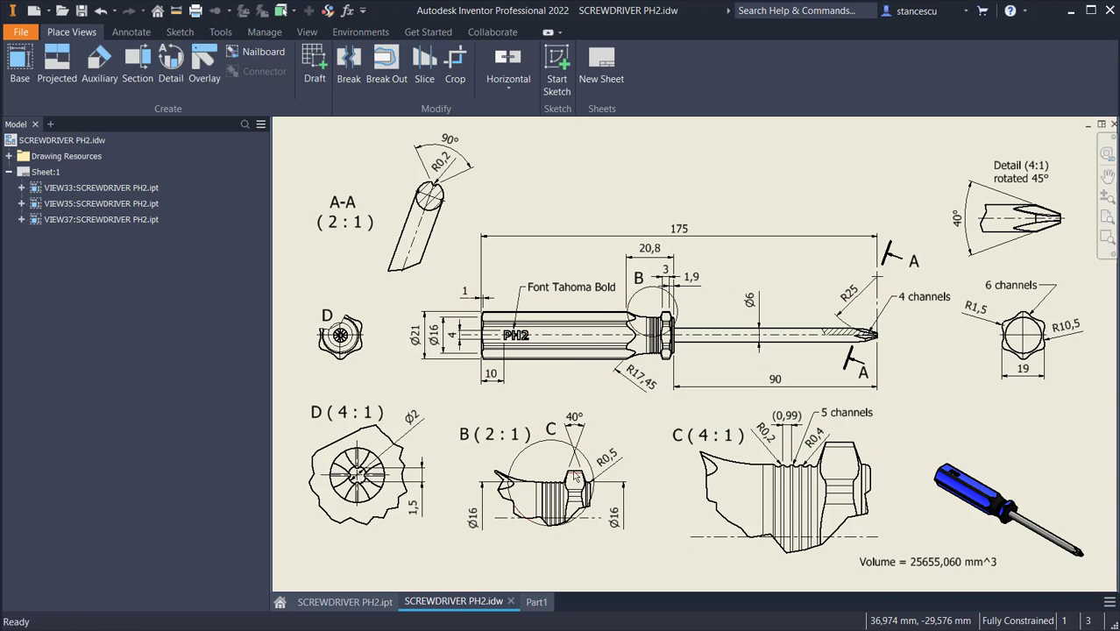
scroll(534, 493, "up", 2)
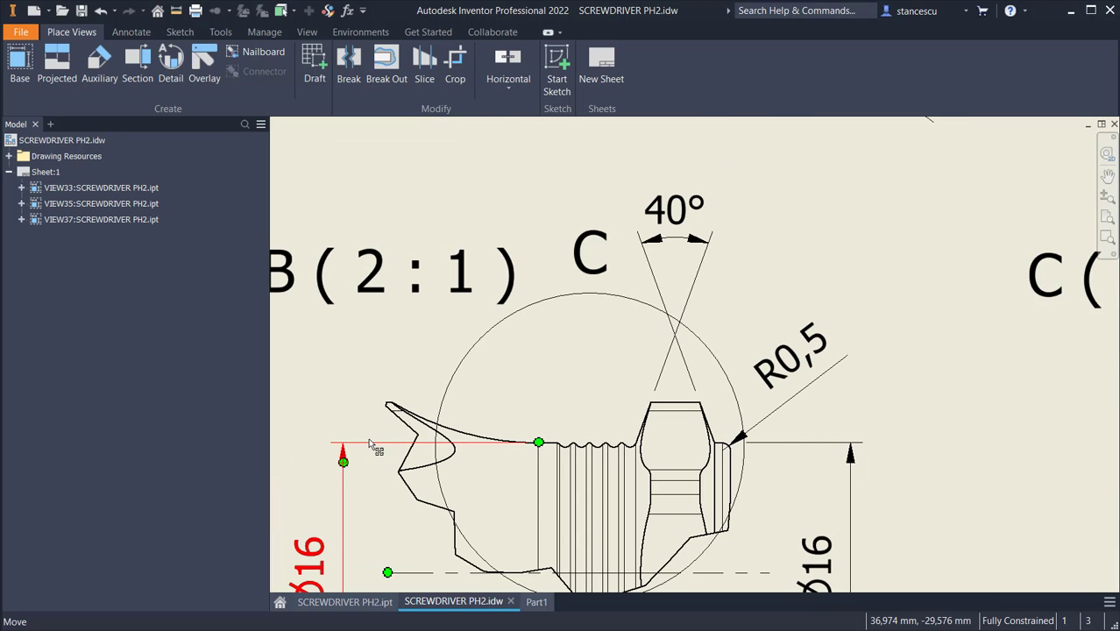
middle_click_drag(359, 515, 456, 375)
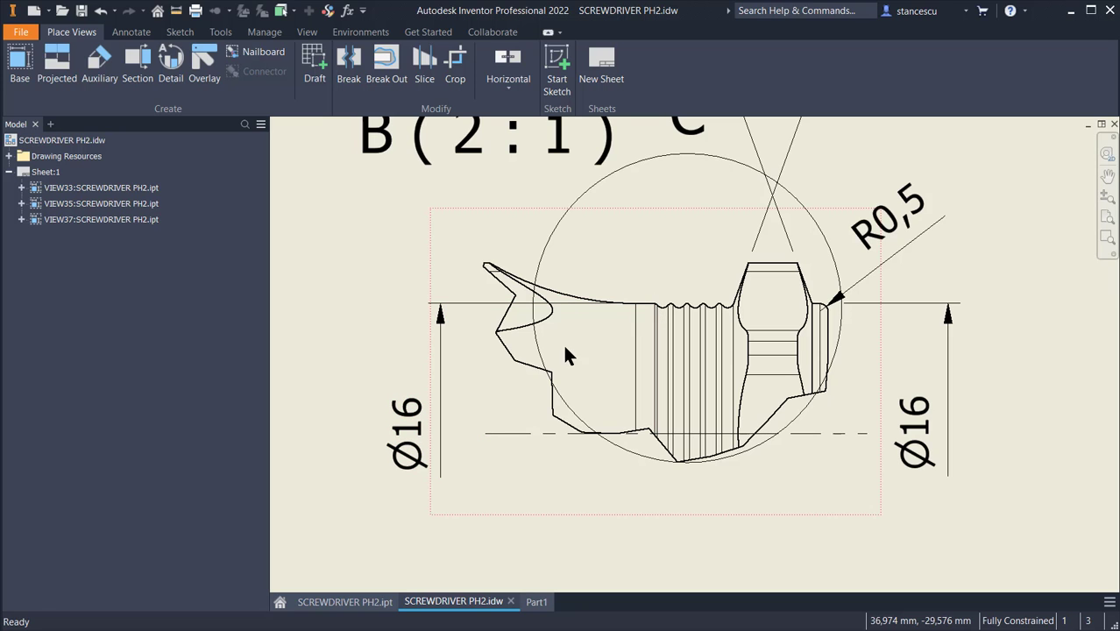
middle_click_drag(734, 349, 706, 559)
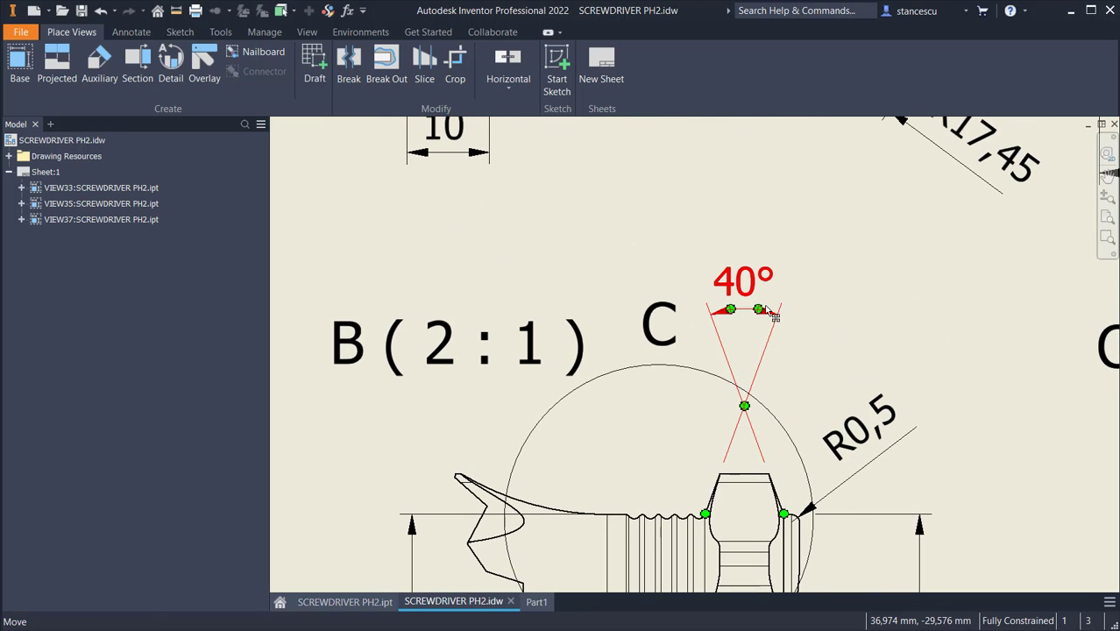
middle_click_drag(791, 467, 807, 312)
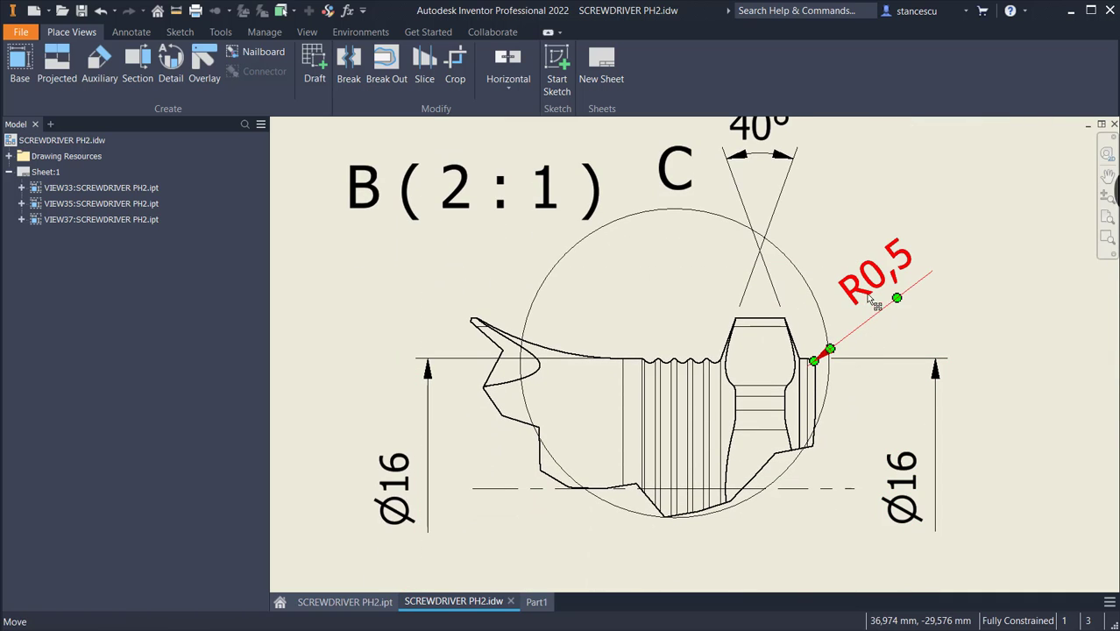
scroll(867, 237, "down", 2)
middle_click_drag(867, 235, 835, 405)
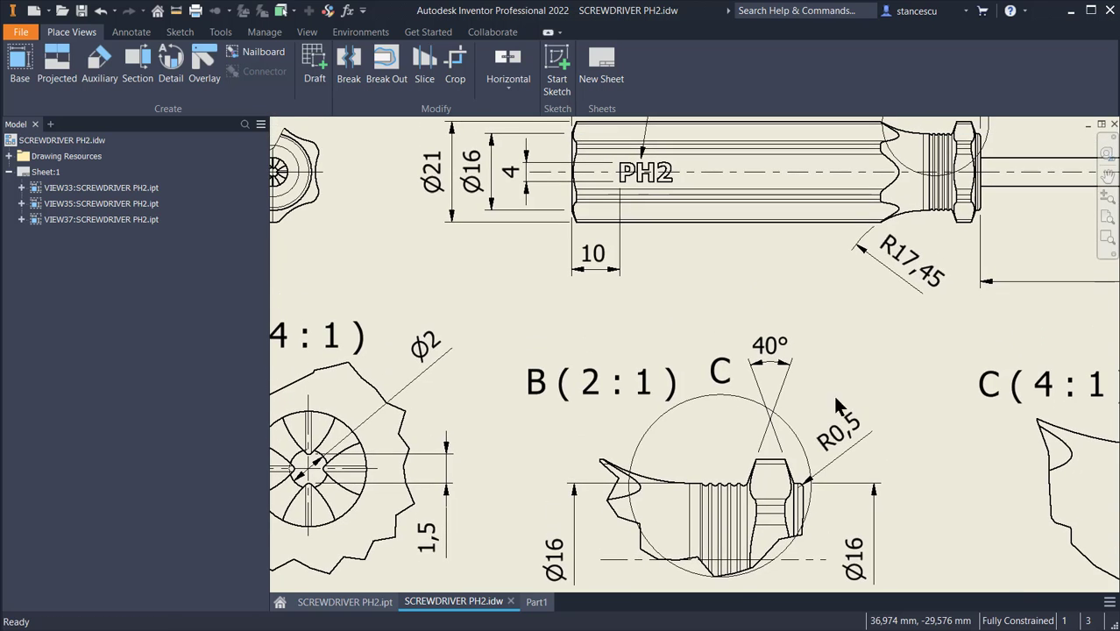
middle_click_drag(835, 318, 664, 423)
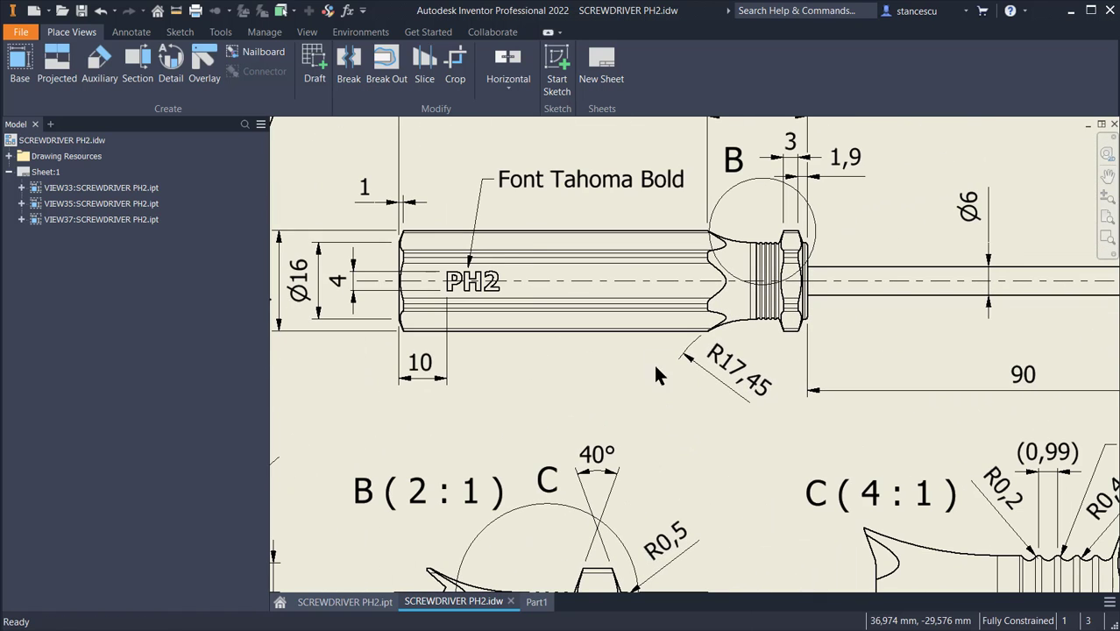
left_click(738, 371)
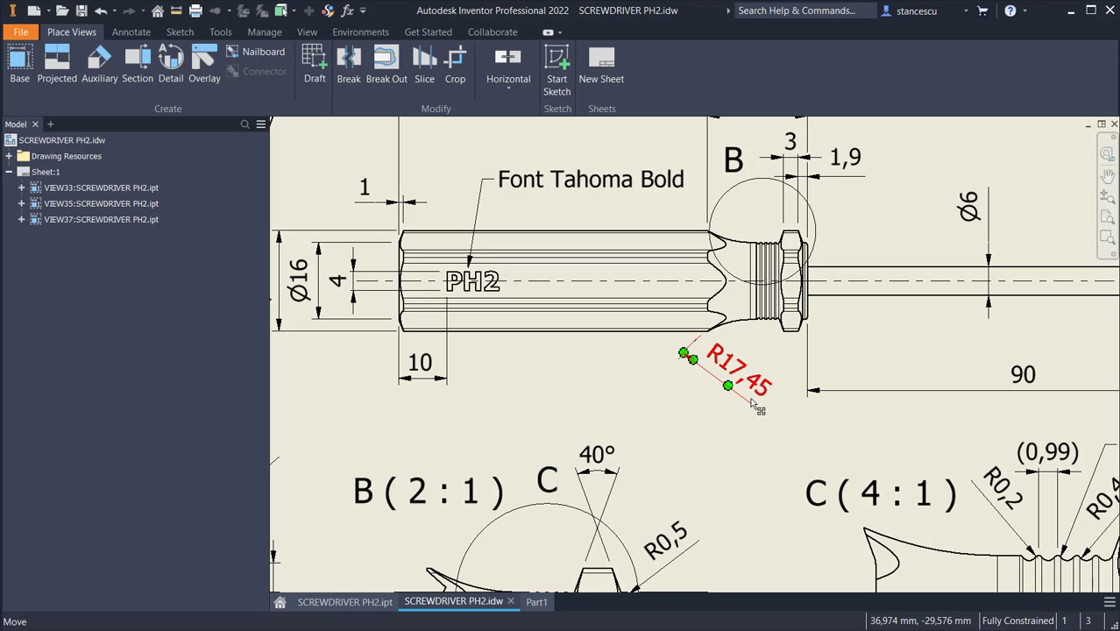
key("Escape")
middle_click_drag(769, 452, 413, 395)
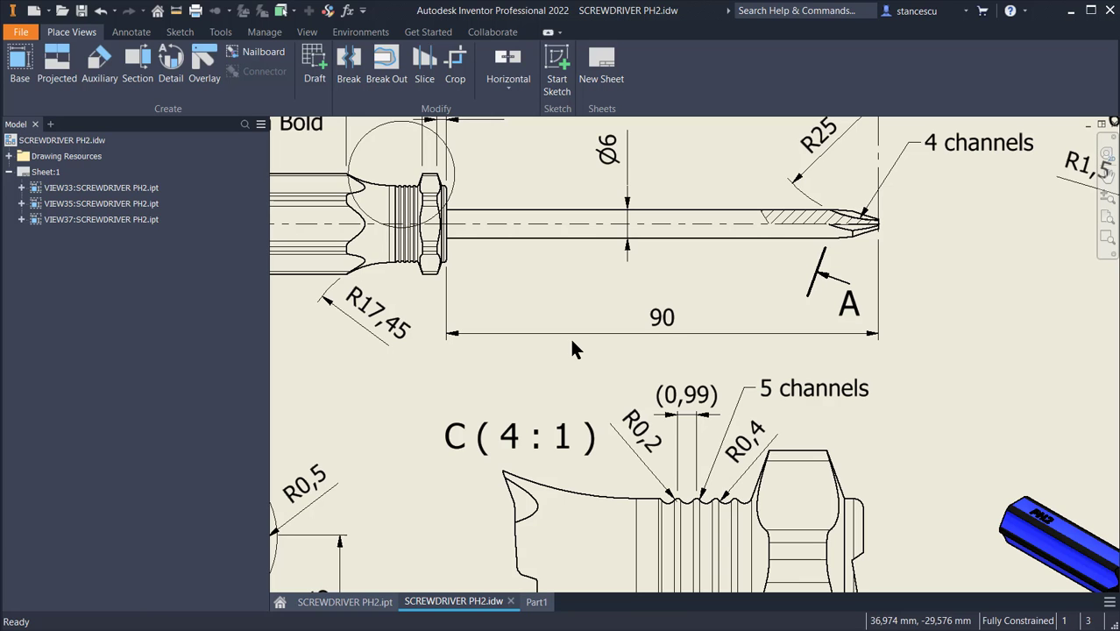
key("Home")
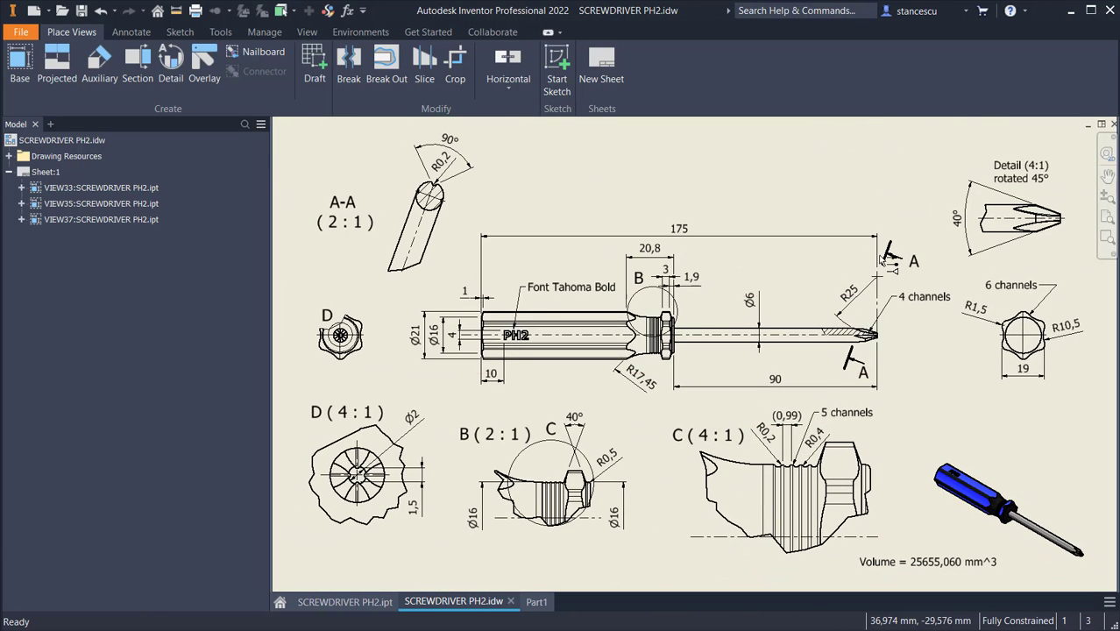
- Back in Part1, sketch a short horizontal line inward from the handle's end edge and a sloped line up to the handle's upper line
left_click(533, 602)
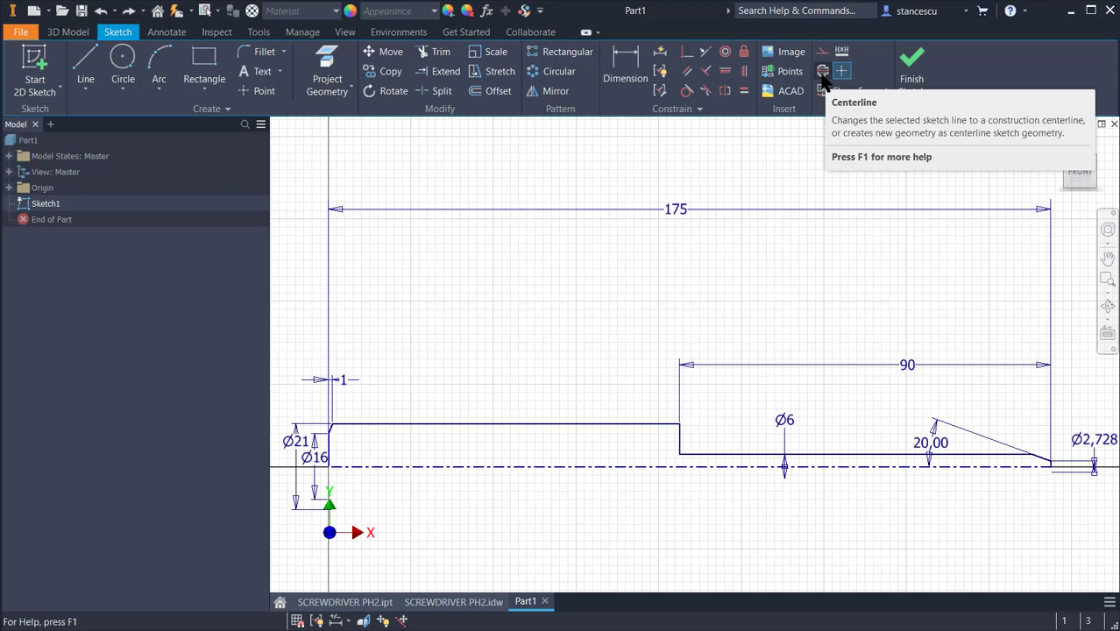
scroll(684, 454, "up", 5)
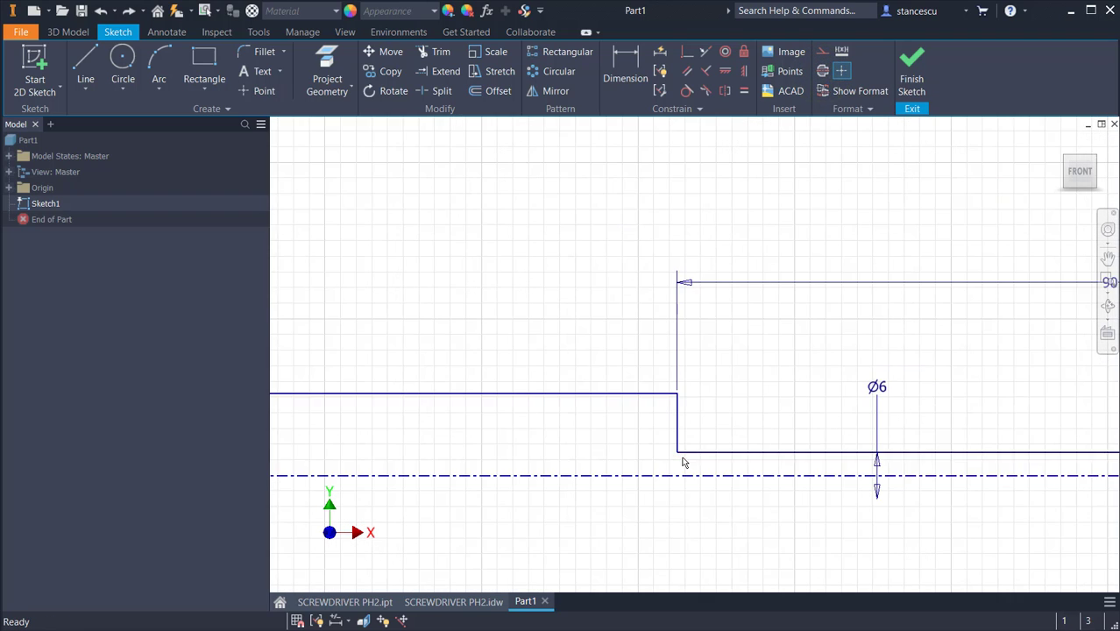
left_click(85, 59)
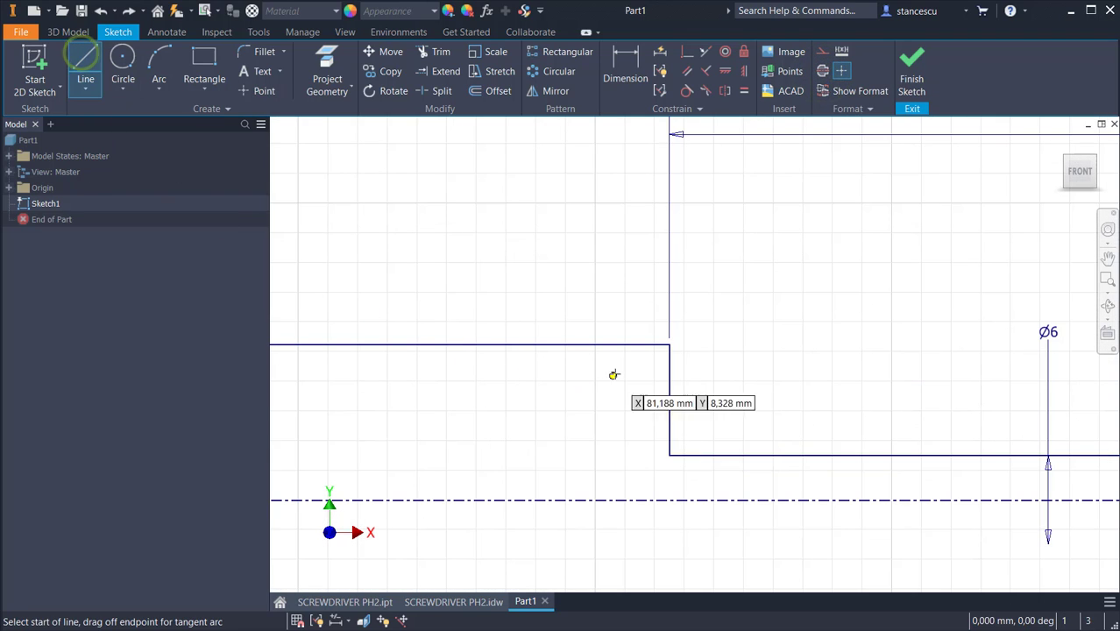
left_click(669, 418)
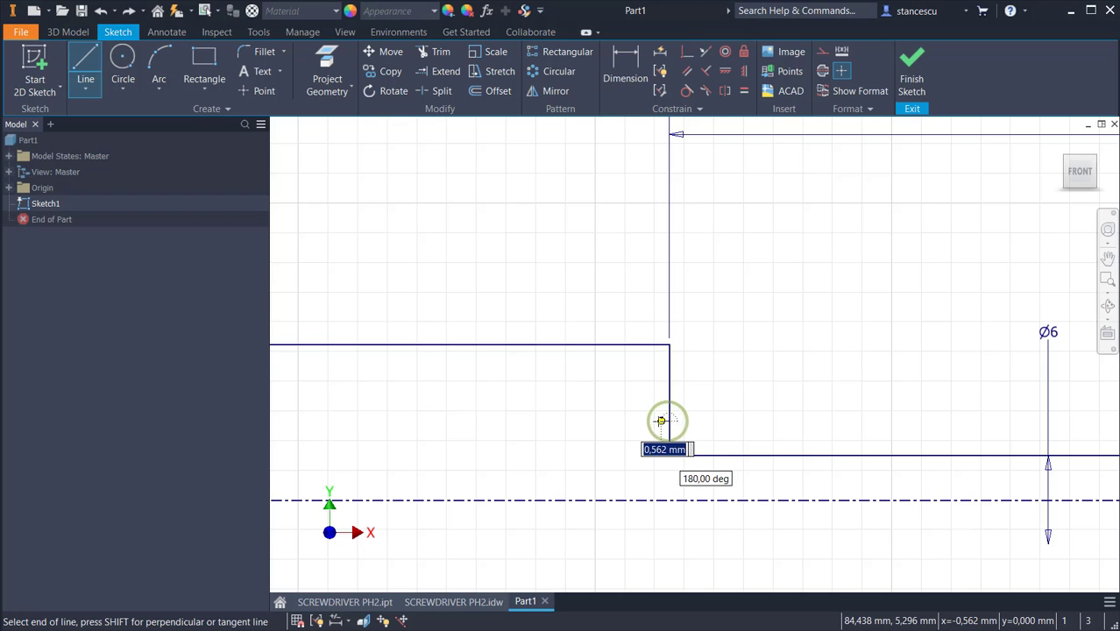
left_click(655, 420)
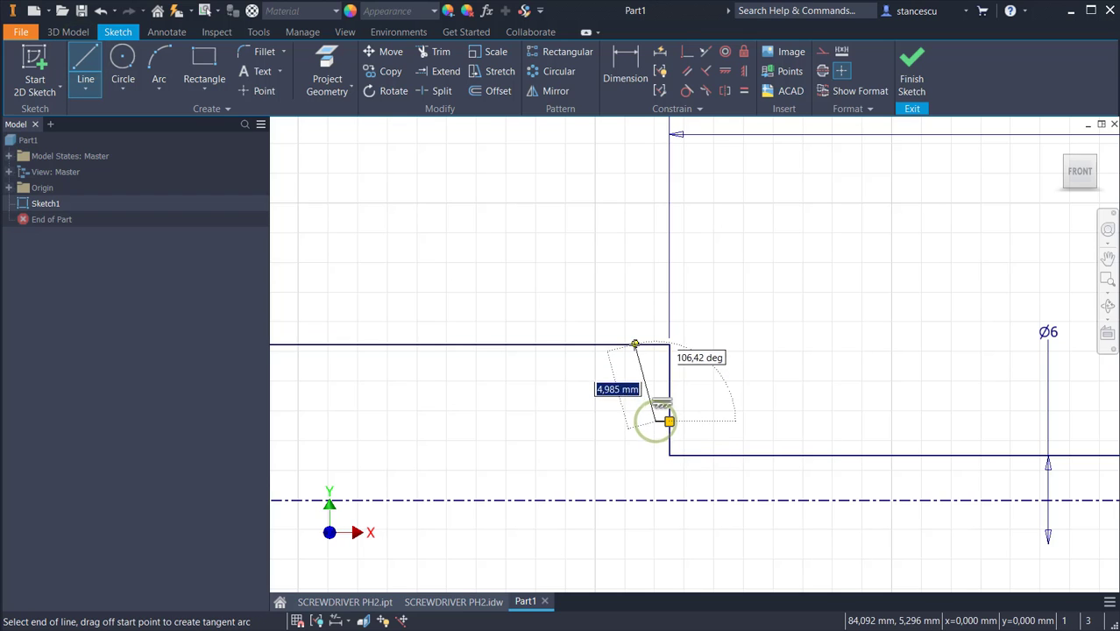
double_click(627, 345)
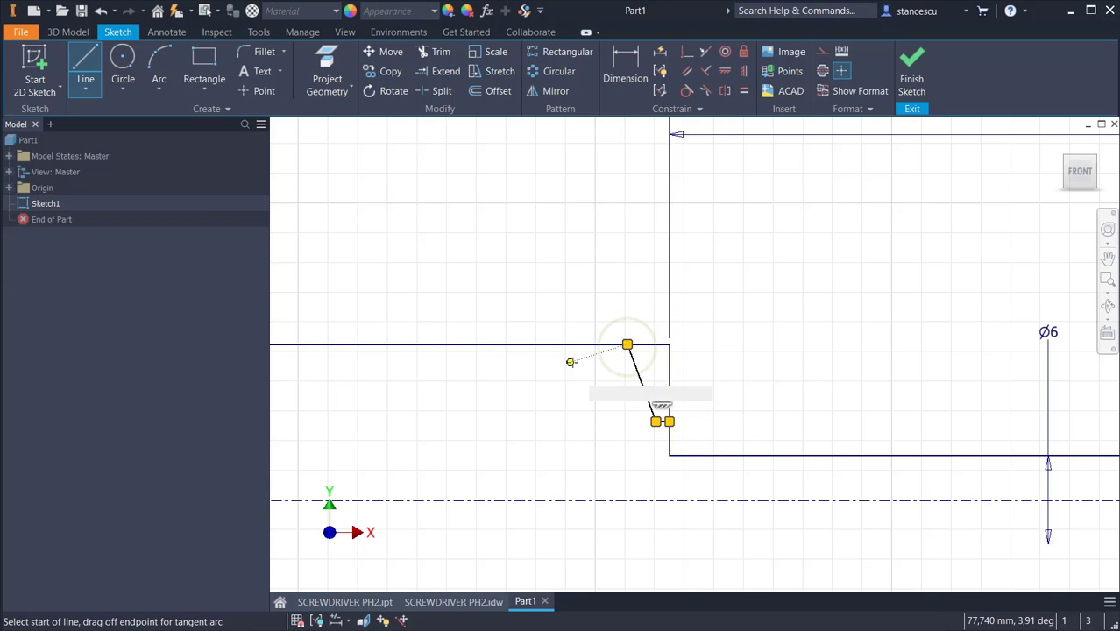
- Sketch the collar's second sloped line about 5.4 mm long, a horizontal neck line about 12.2 mm long, and a tangent arc ending on the handle's upper line
left_click(578, 345)
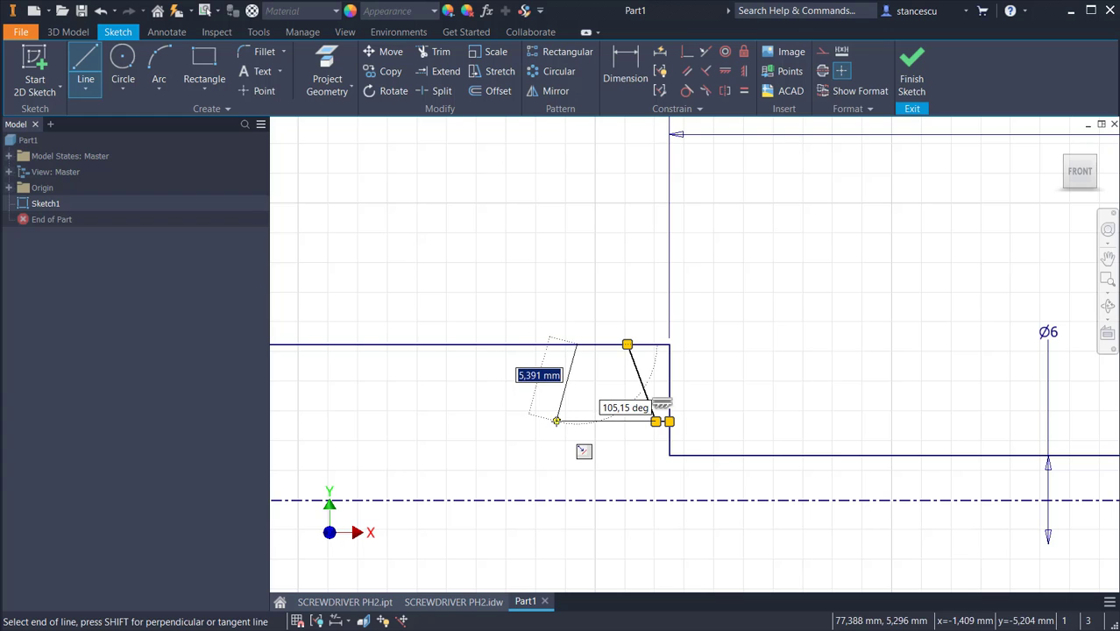
left_click(555, 421)
middle_click_drag(500, 417, 687, 430)
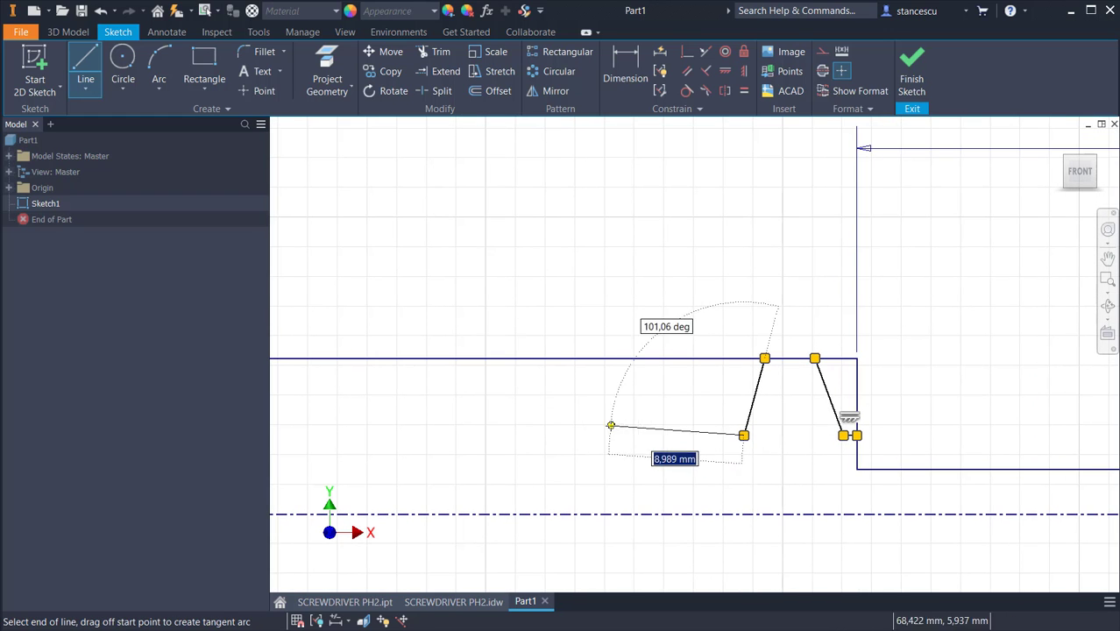
left_click(563, 434)
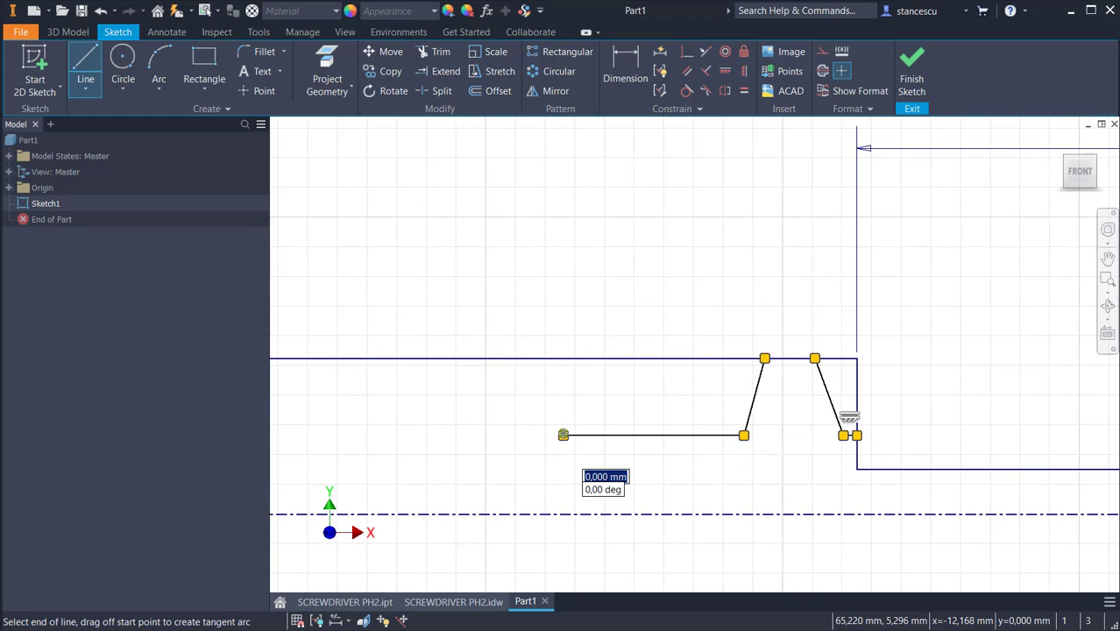
left_click_drag(563, 435, 350, 358)
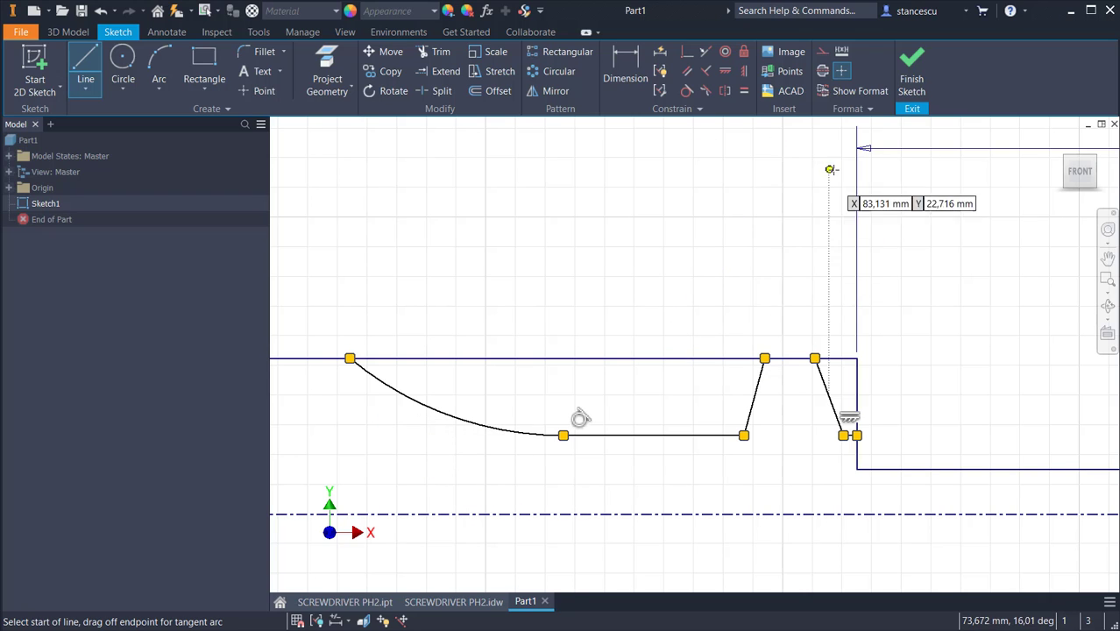
- Try to make the horizontal neck line collinear with the short horizontal line at the handle's end edge
left_click(705, 51)
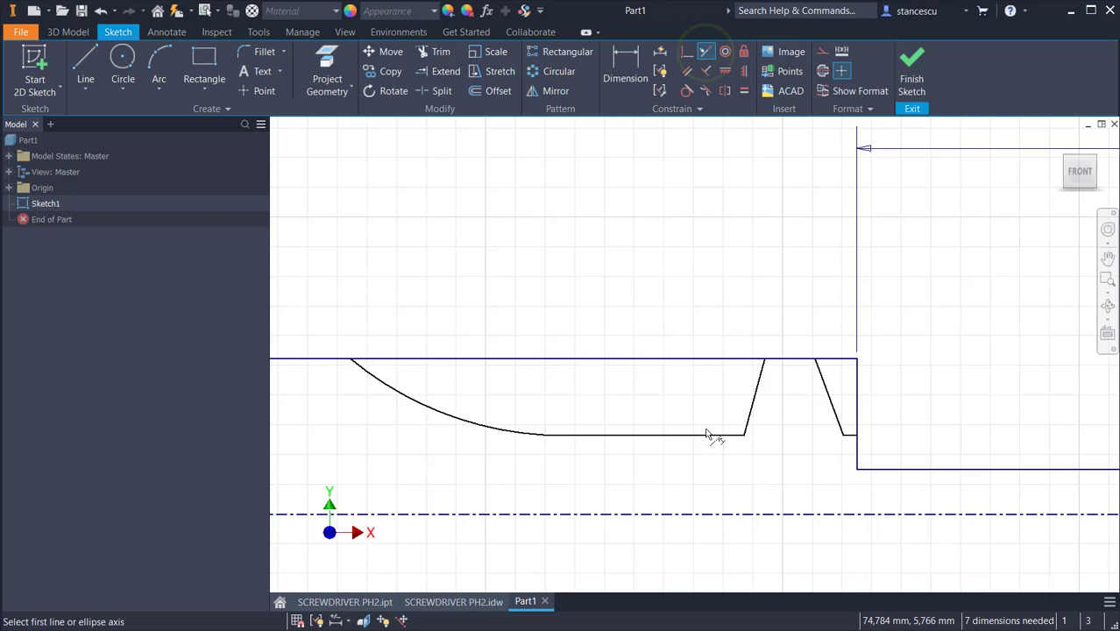
left_click(719, 436)
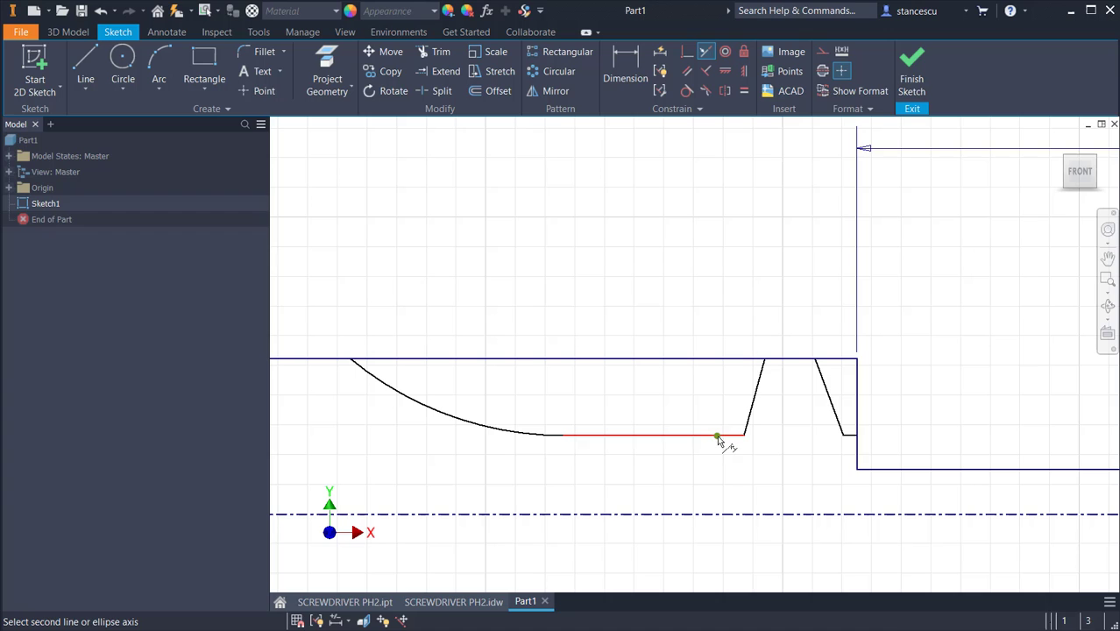
left_click(847, 435)
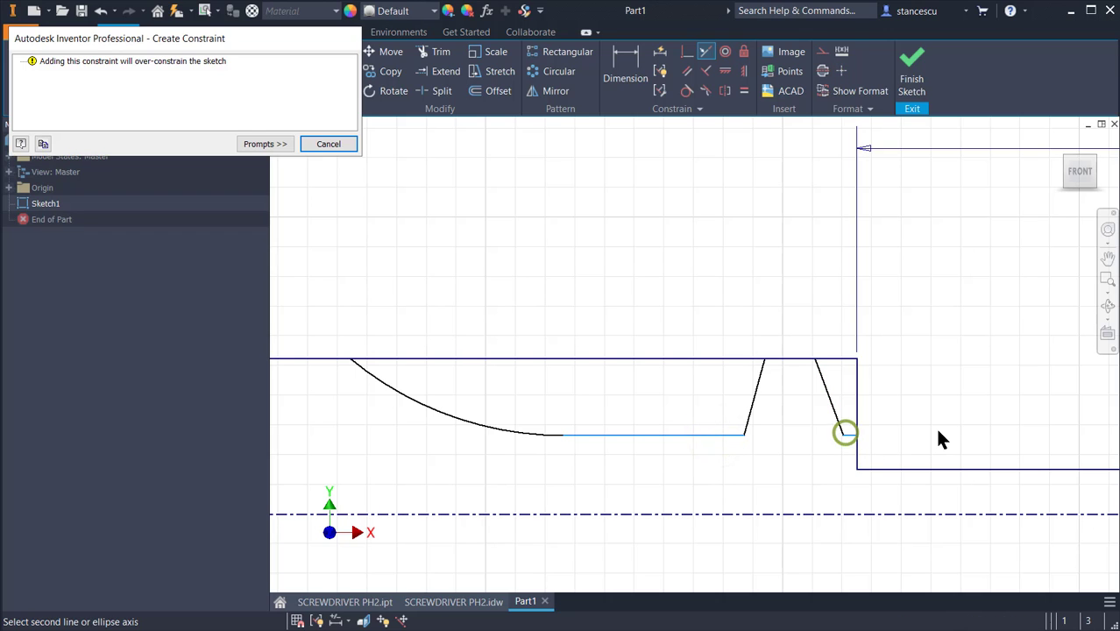
left_click(327, 145)
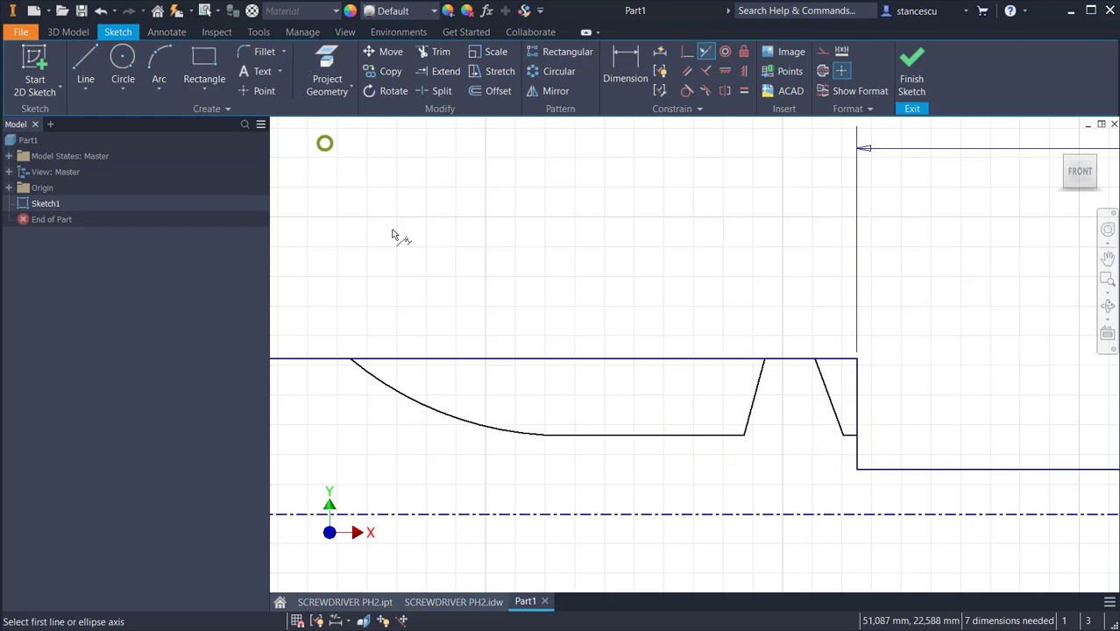
- Dimension the neck's diameter between its horizontal line and the centerline as 16 mm
scroll(579, 438, "down", 3)
middle_click_drag(594, 405, 892, 398)
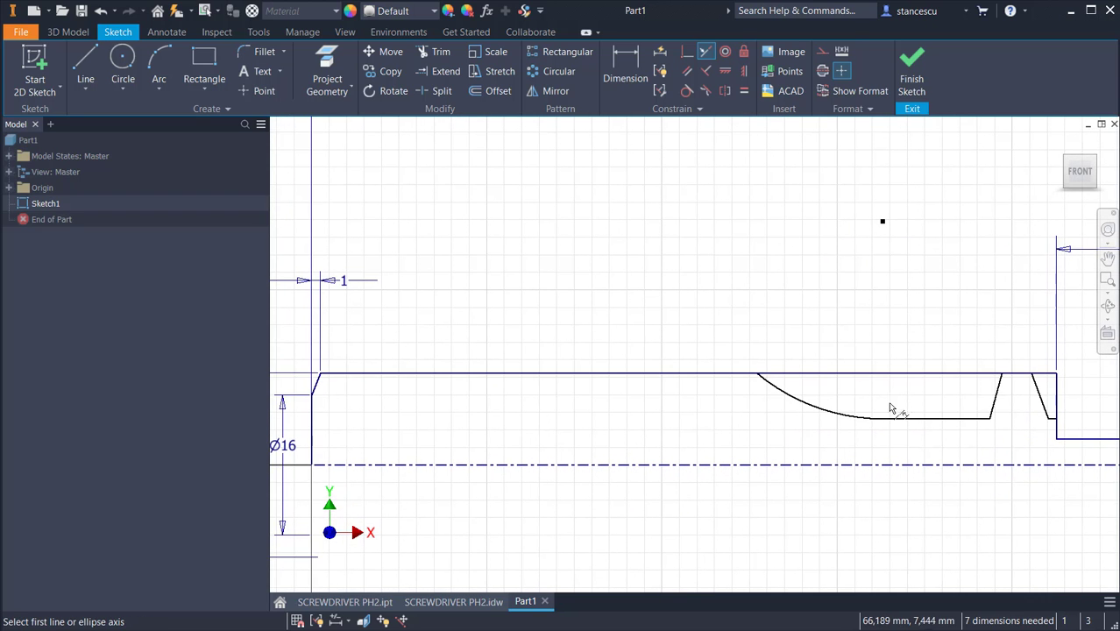
middle_click_drag(863, 435, 578, 430)
left_click(633, 77)
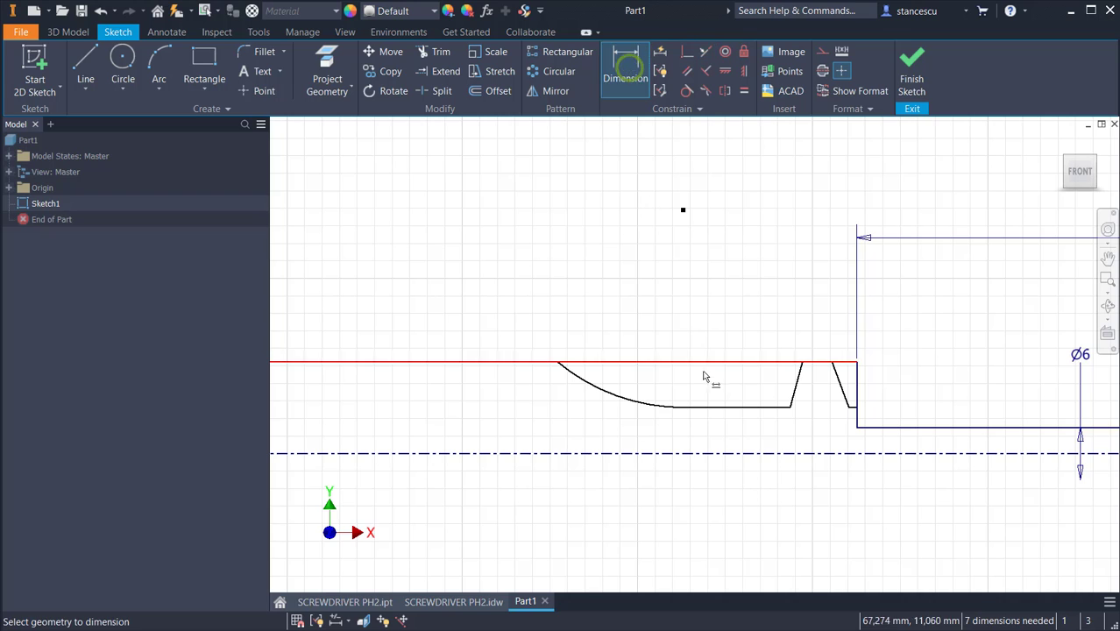
left_click(703, 407)
left_click(706, 454)
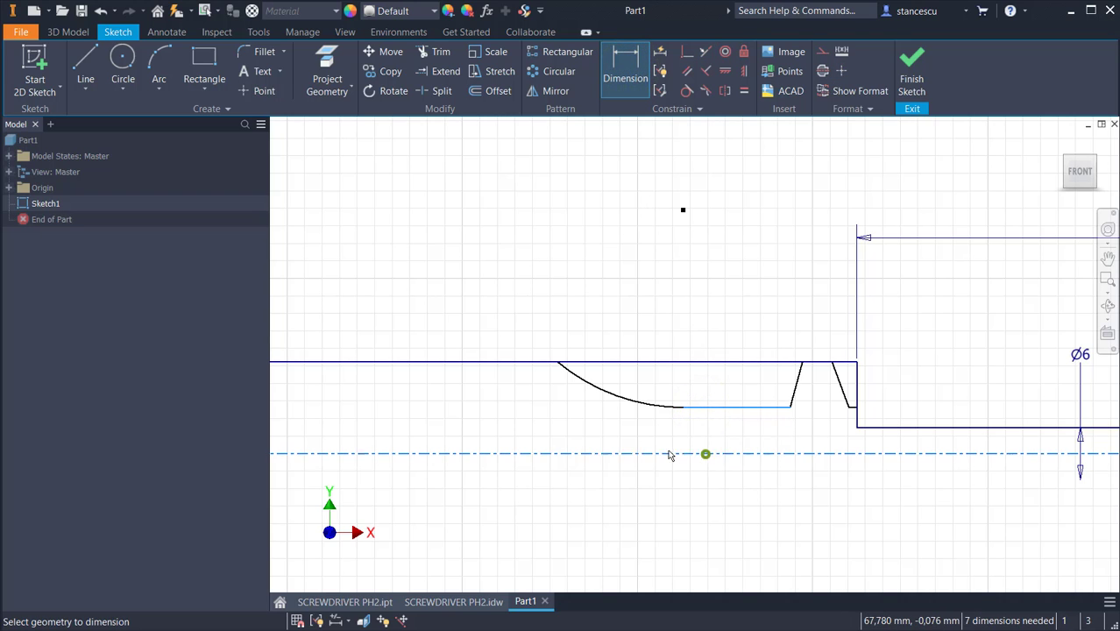
left_click(579, 445)
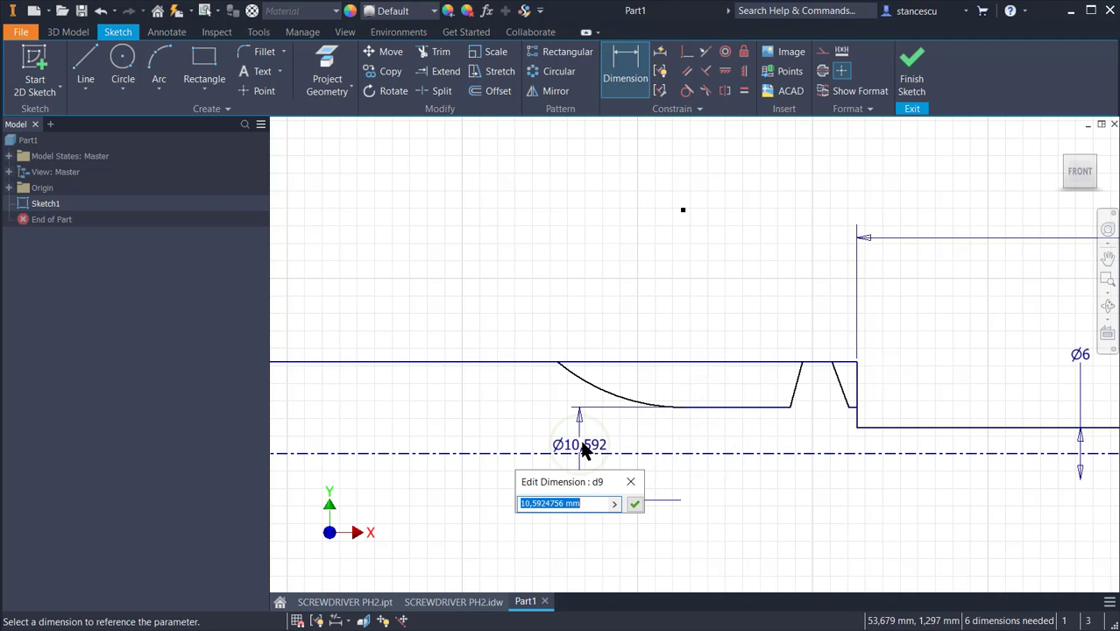
type("16")
key("Return")
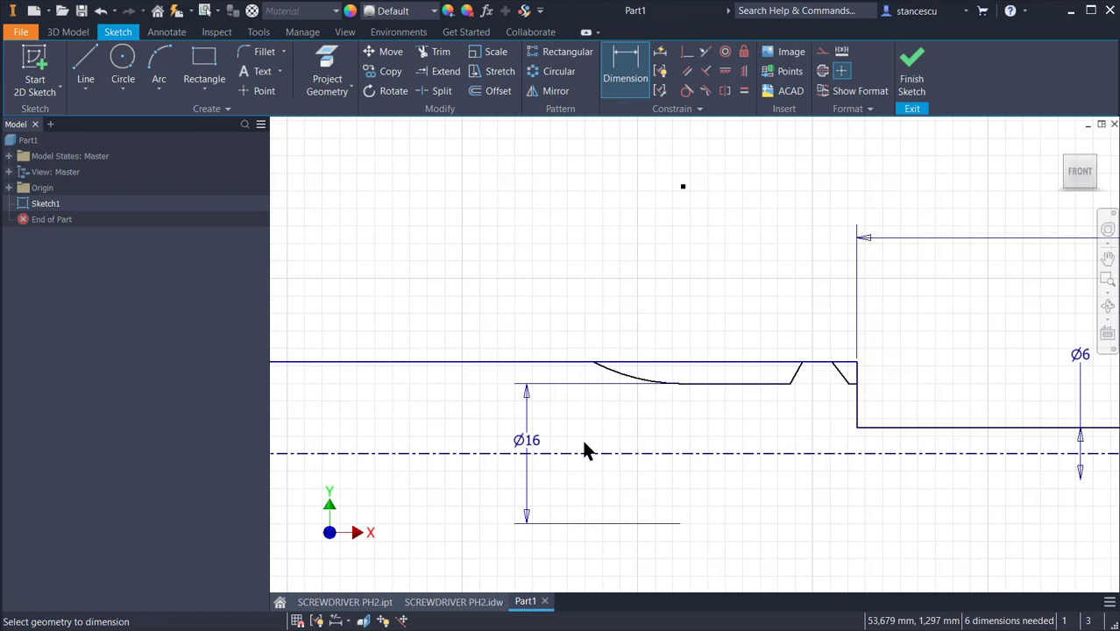
- Apply an Equal constraint to the collar's two sloped lines
scroll(764, 316, "up", 3)
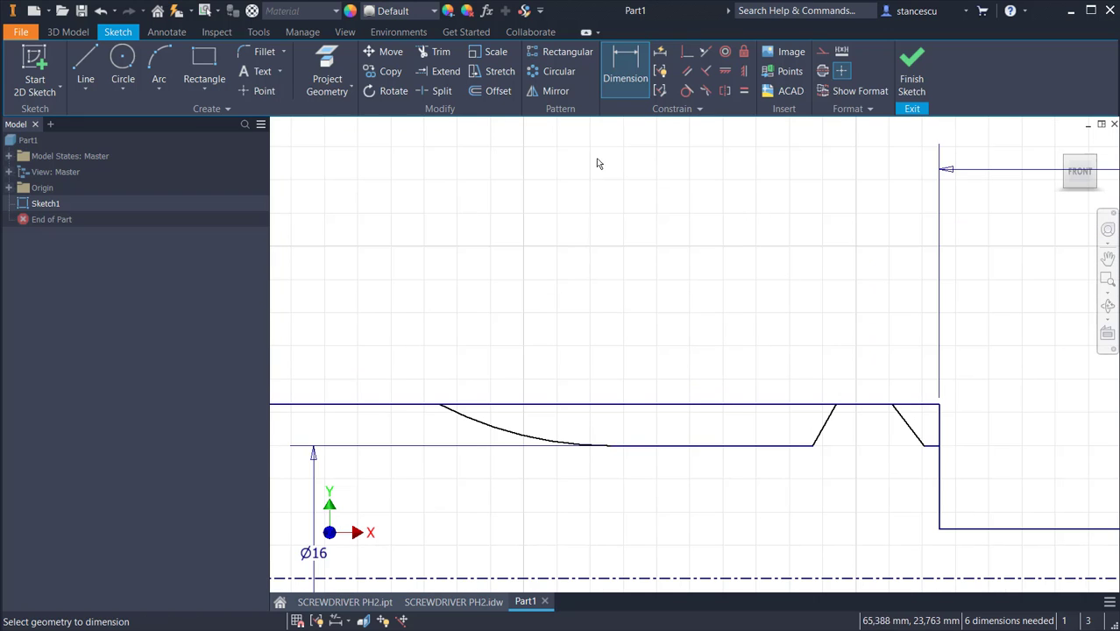
left_click(818, 429)
left_click(901, 429)
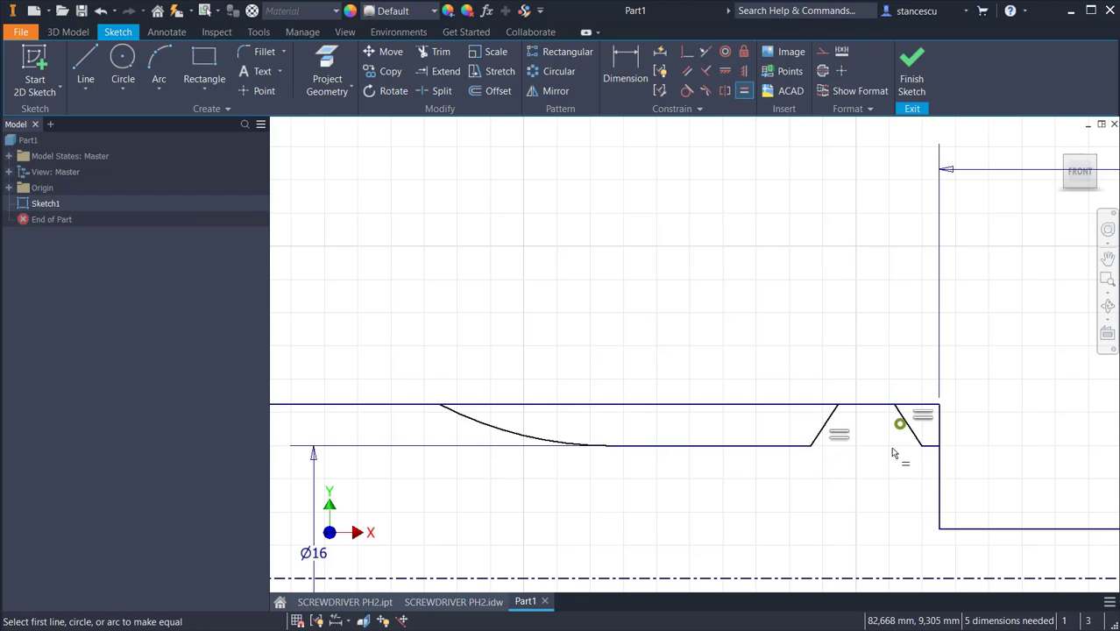
- Dimension the angle between the collar's two sloped lines as 40 degrees
left_click(623, 79)
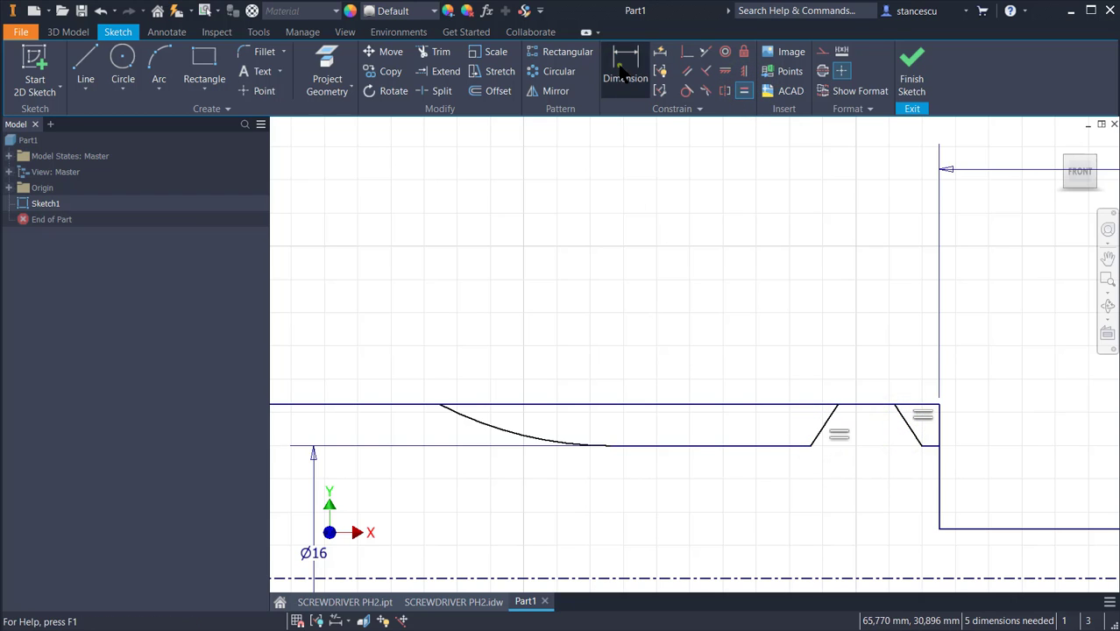
left_click(827, 426)
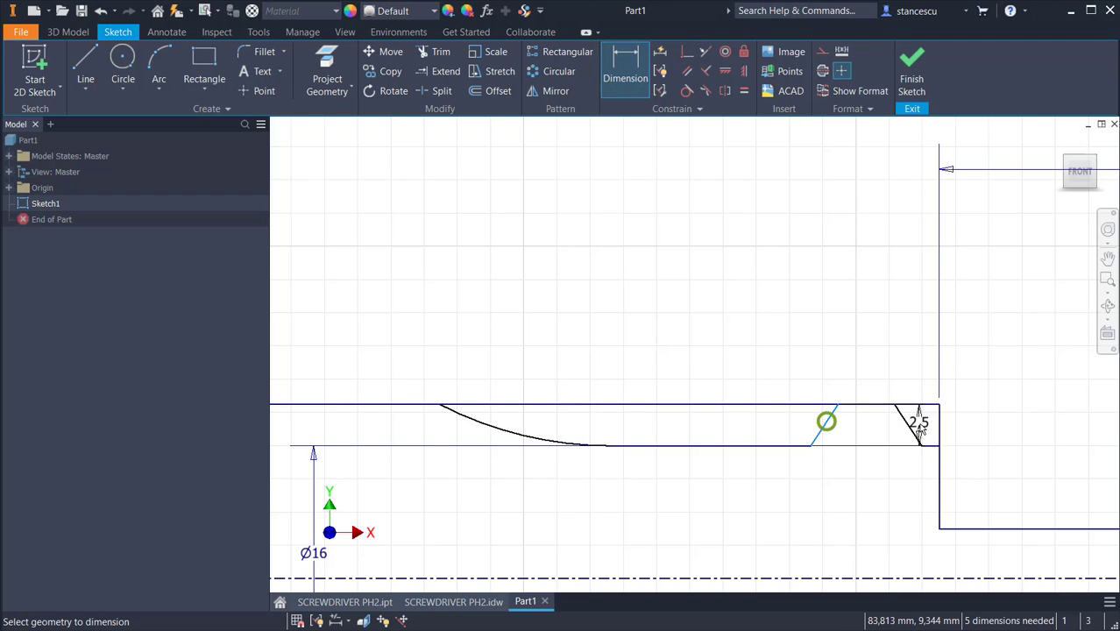
left_click(911, 426)
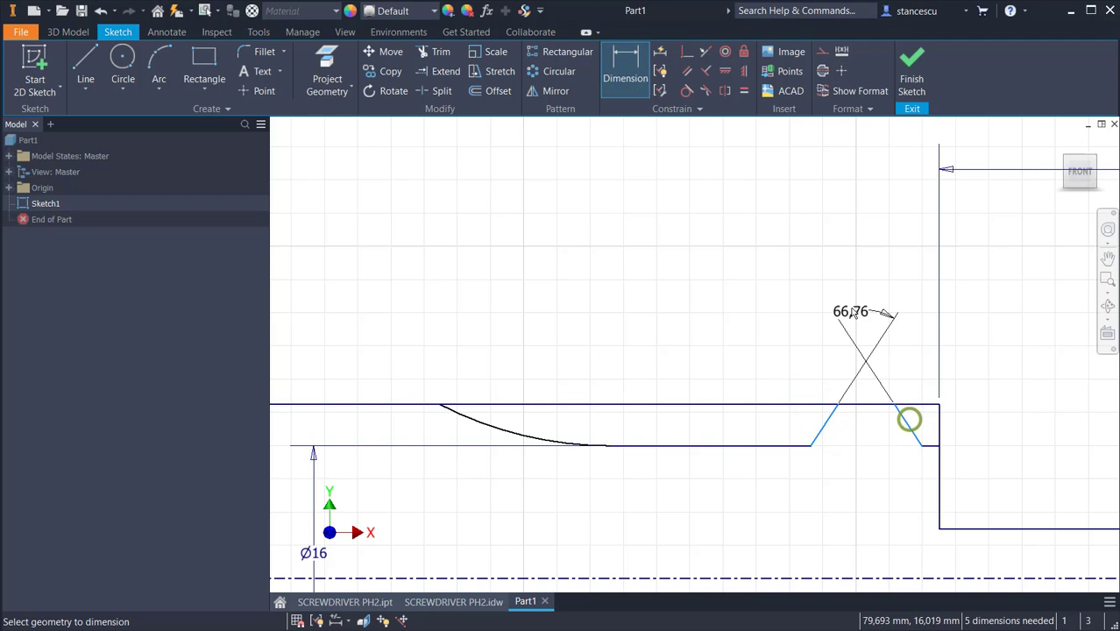
left_click(858, 262)
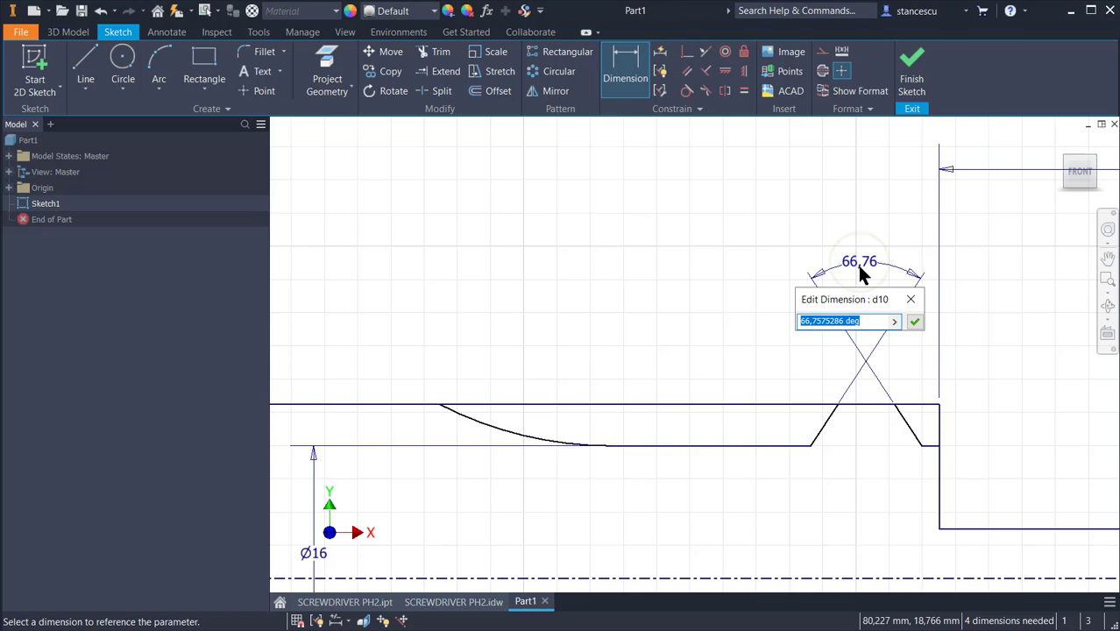
type("40")
key("Return")
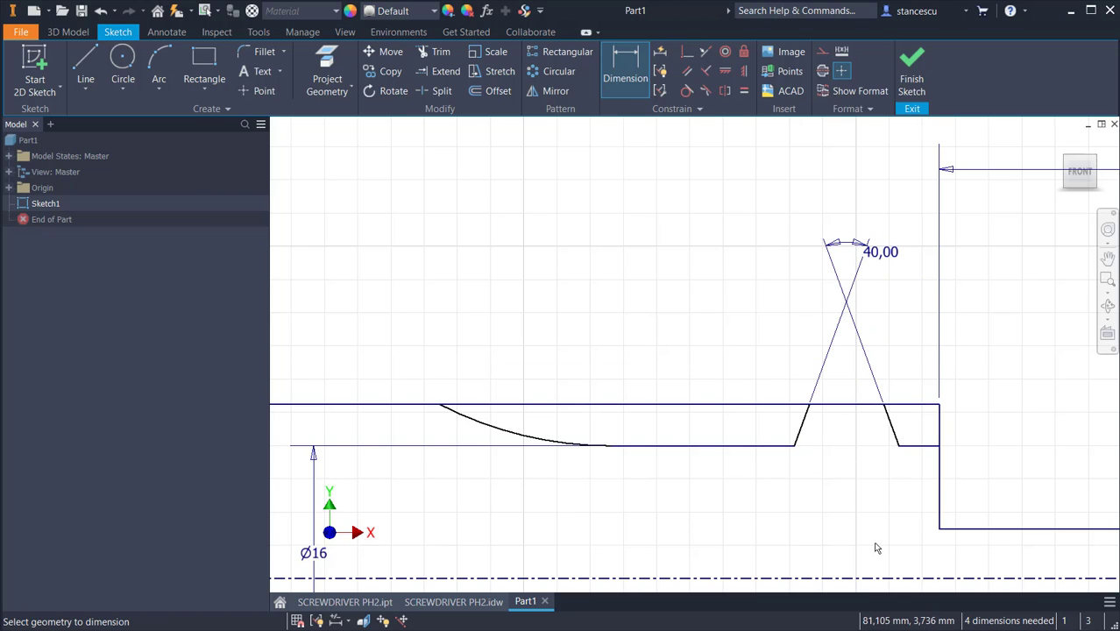
- Dimension the distance from the upper end of the collar's outer sloped line to the handle's end edge as 1,9 mm
left_click(883, 405)
left_click(938, 491)
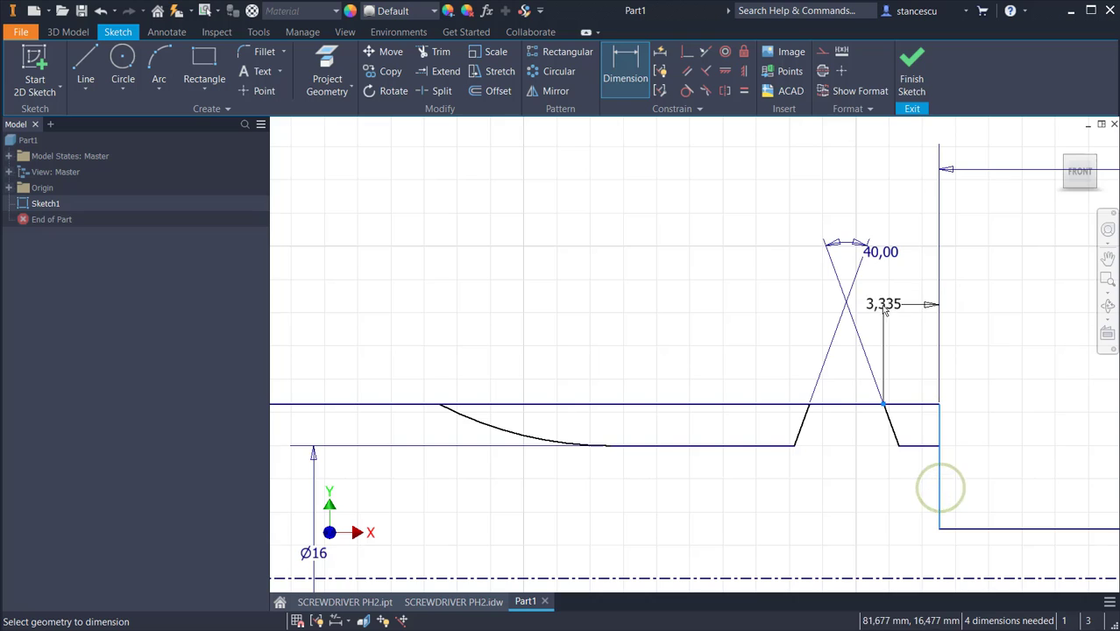
left_click(916, 312)
type("1")
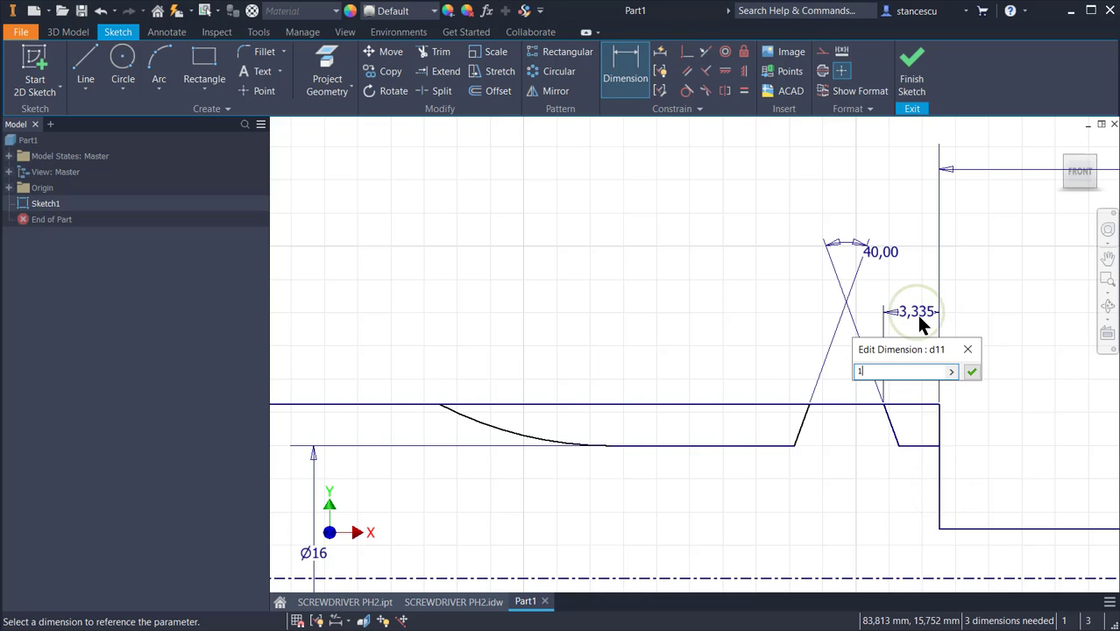
type(",9")
key("Return")
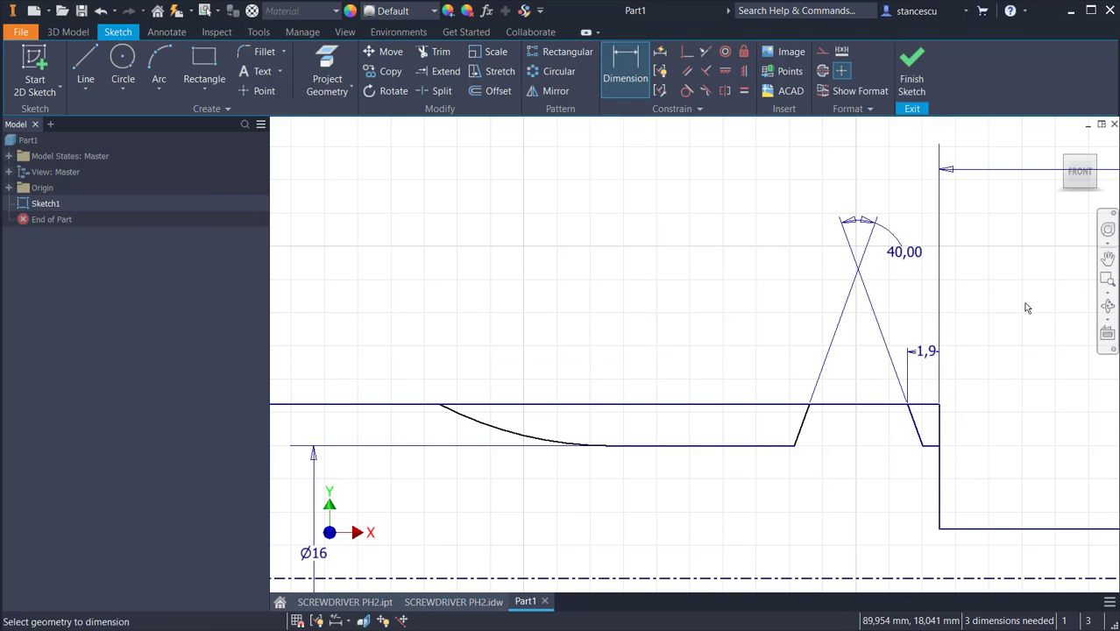
- Dimension the collar's top width between the upper ends of its two sloped lines as 3 mm
left_click(809, 405)
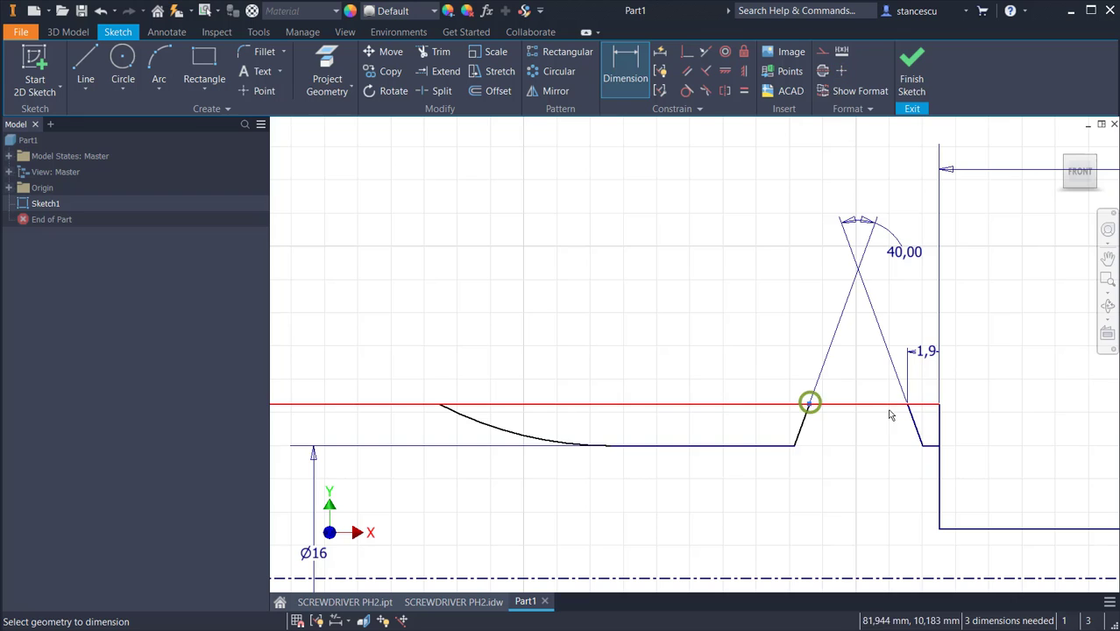
left_click(908, 404)
left_click(865, 181)
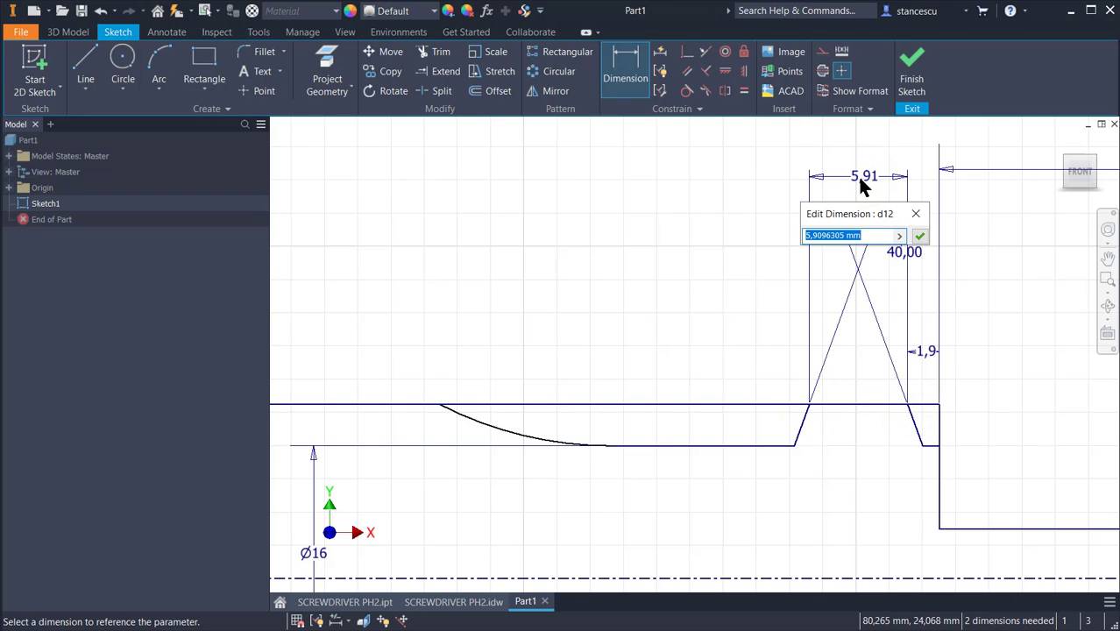
type("3")
key("Return")
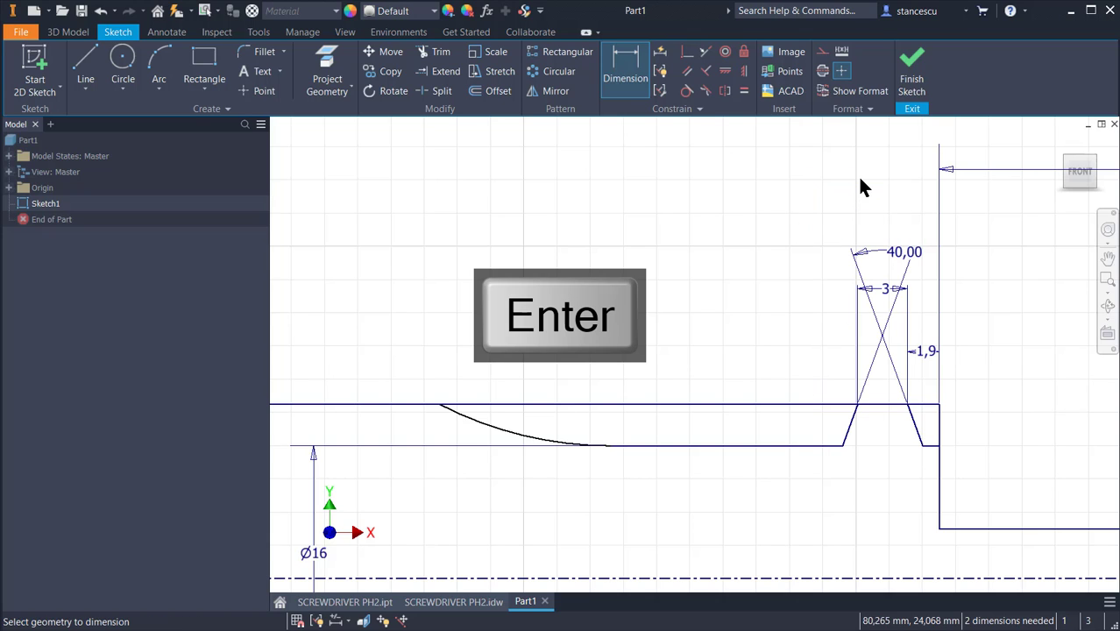
- Dimension the radius of the neck's tangent arc as 17,45 mm
left_click(505, 431)
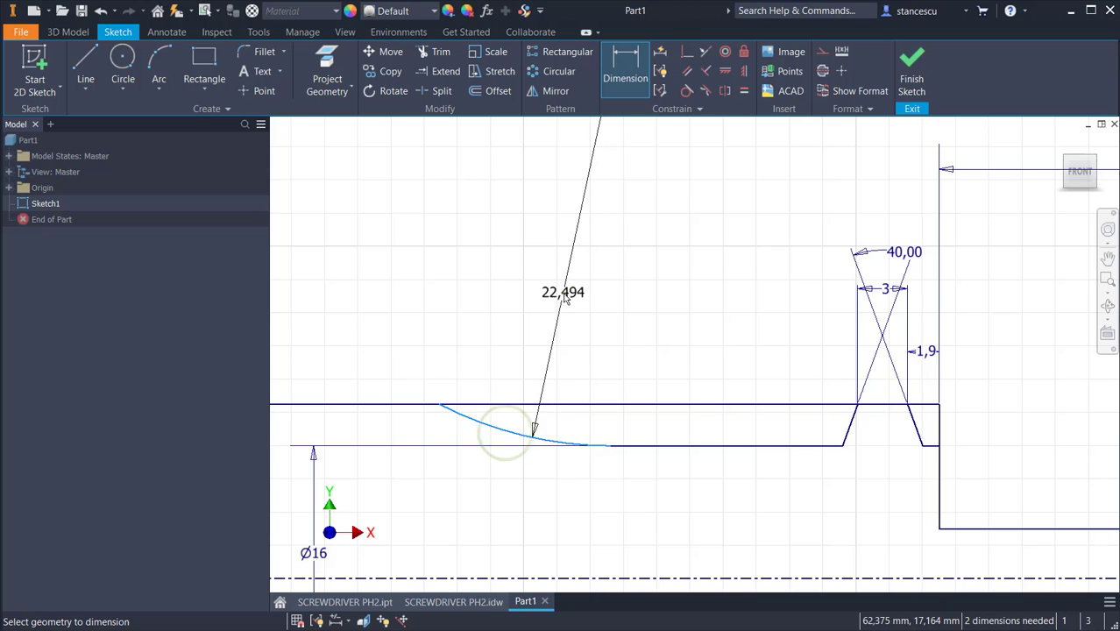
left_click(566, 299)
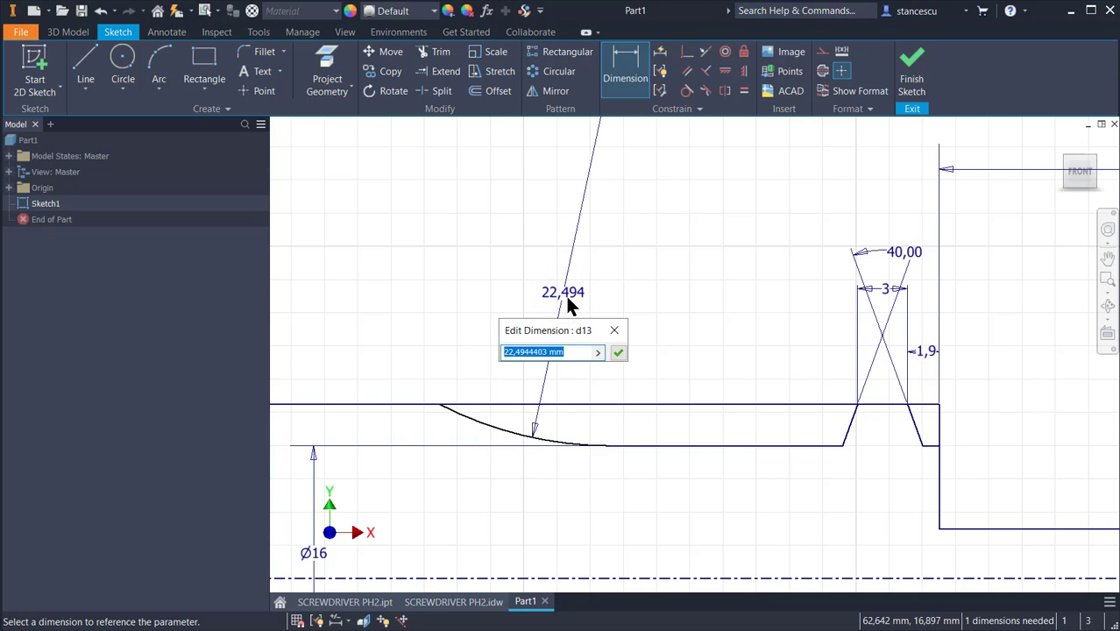
type("17,4")
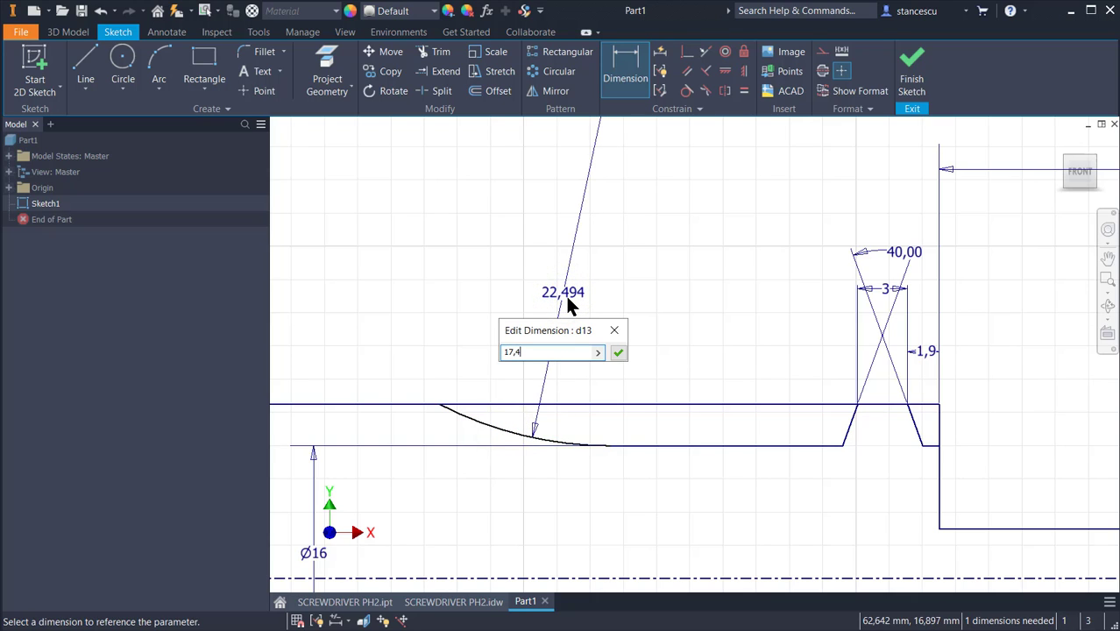
type("8")
key("Return")
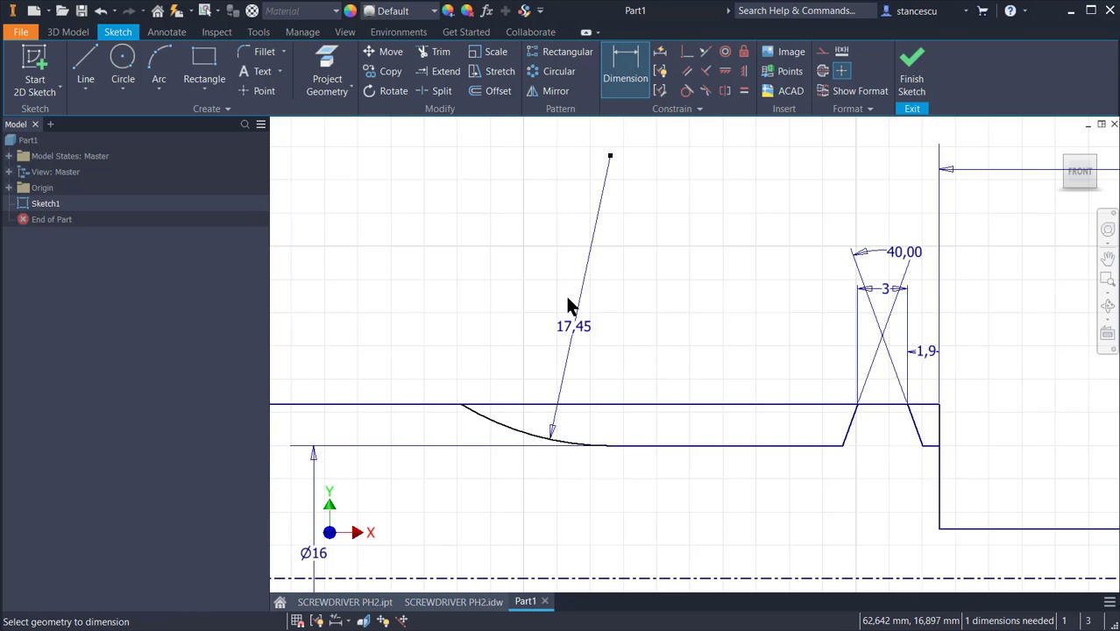
- Dimension the distance from the arc's upper end to the handle's end edge as 20,8 mm
left_click(462, 405)
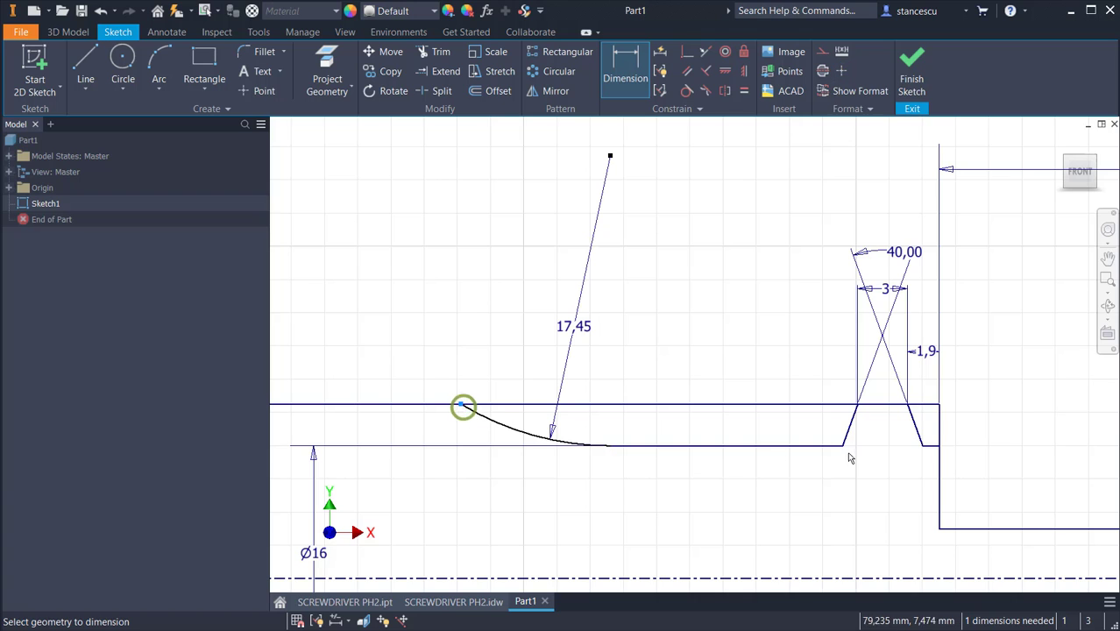
left_click(937, 489)
middle_click_drag(766, 250, 744, 380)
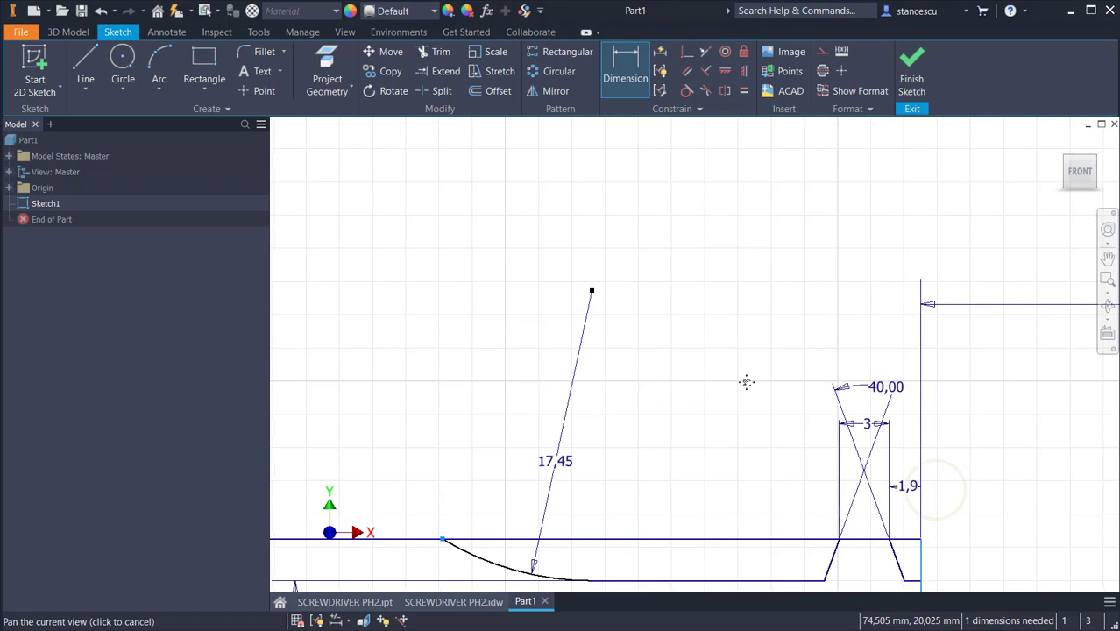
left_click(775, 238)
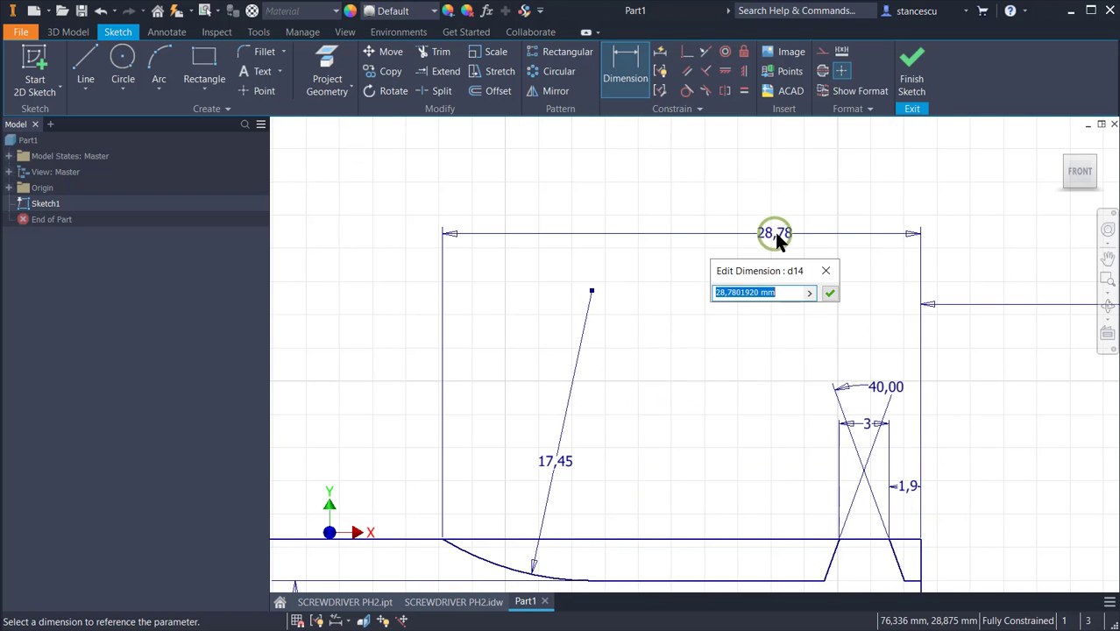
type("20,8")
key("Return")
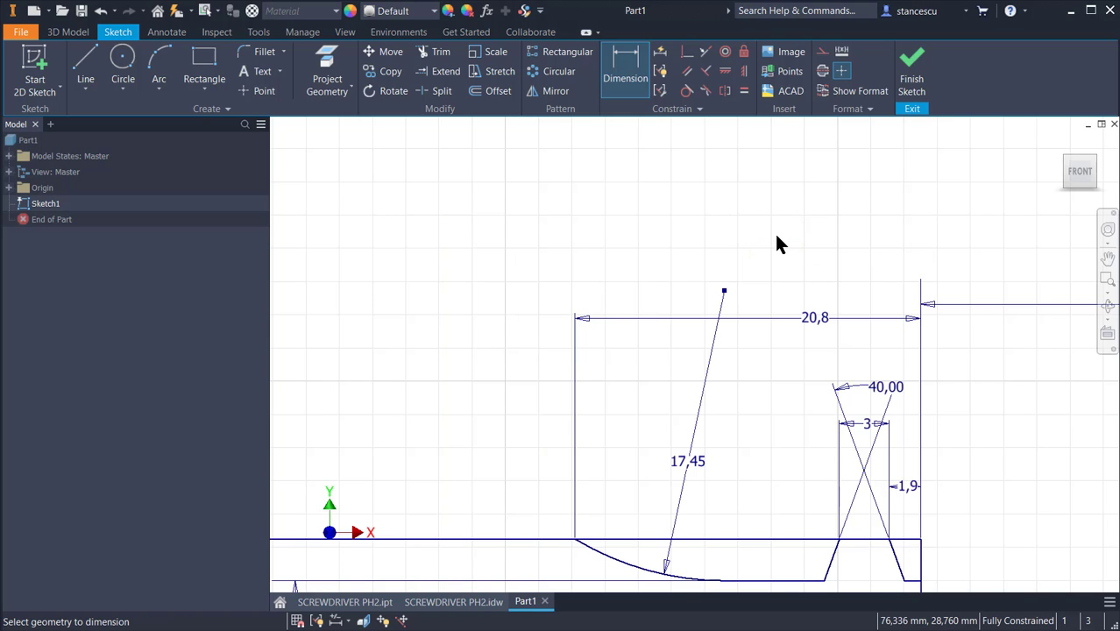
- Trim away the corner formed by the handle's upper line and end edge beyond the collar's outer sloped line
mouse_move(845, 477)
middle_mouse_down()
mouse_move(777, 303)
mouse_move(793, 371)
middle_mouse_up()
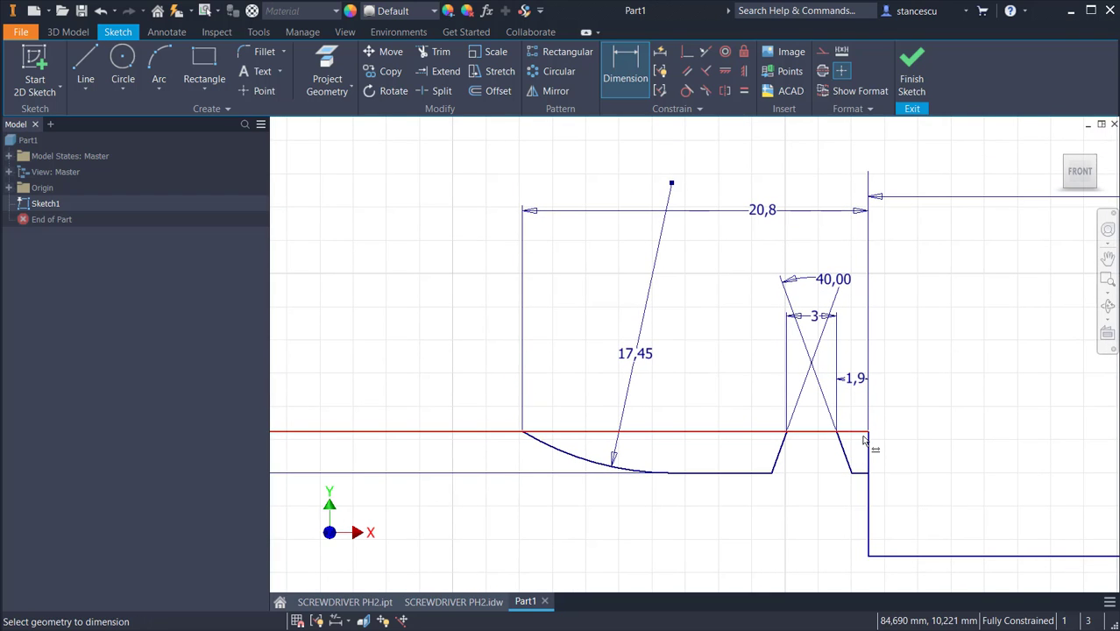
left_click(441, 52)
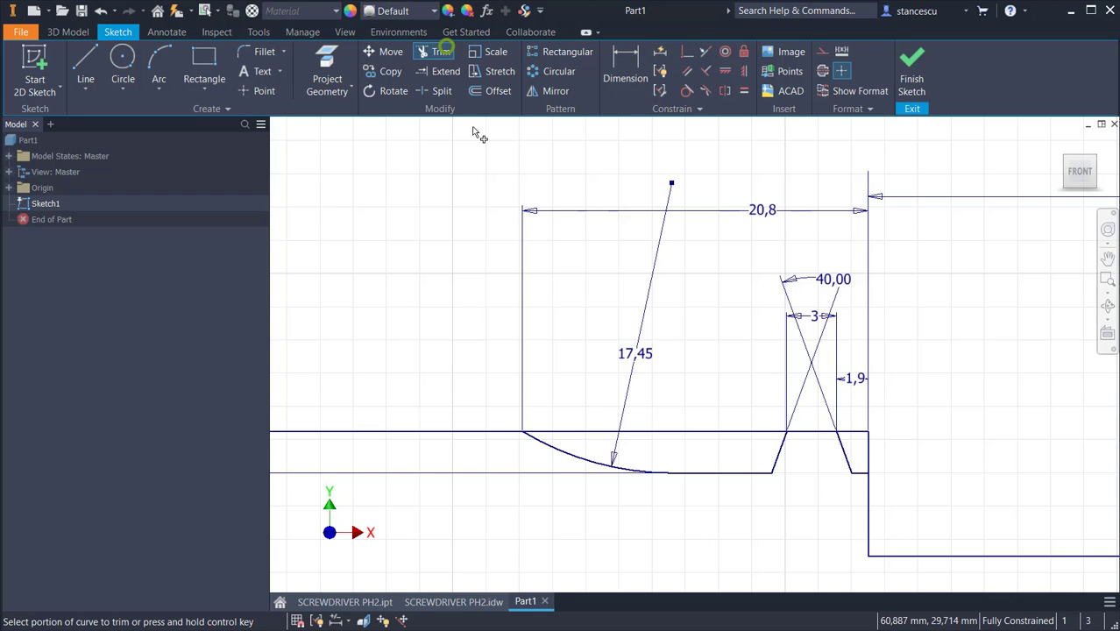
left_click(866, 442)
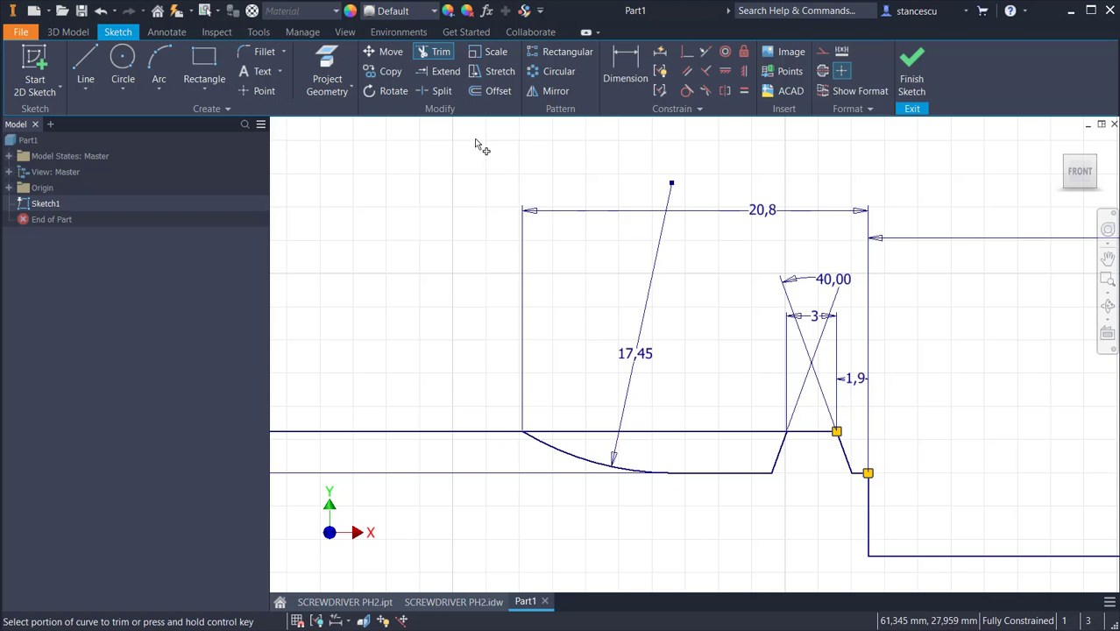
- Split the handle's upper line at the arc's end and the collar's inner corner, and convert the segment between them to construction geometry
left_click(441, 91)
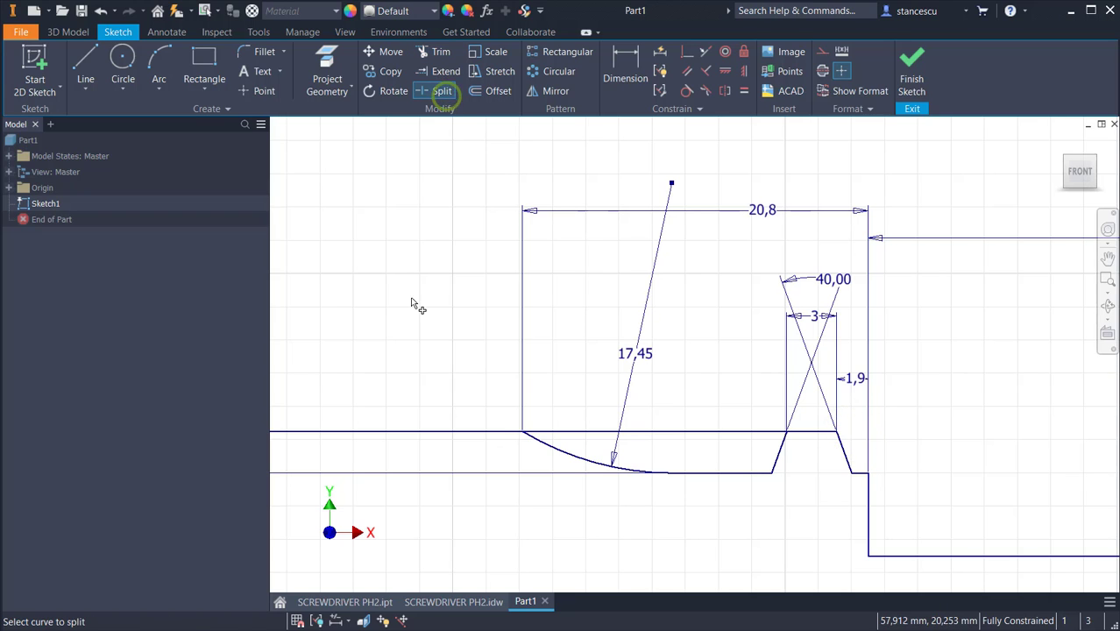
left_click(548, 433)
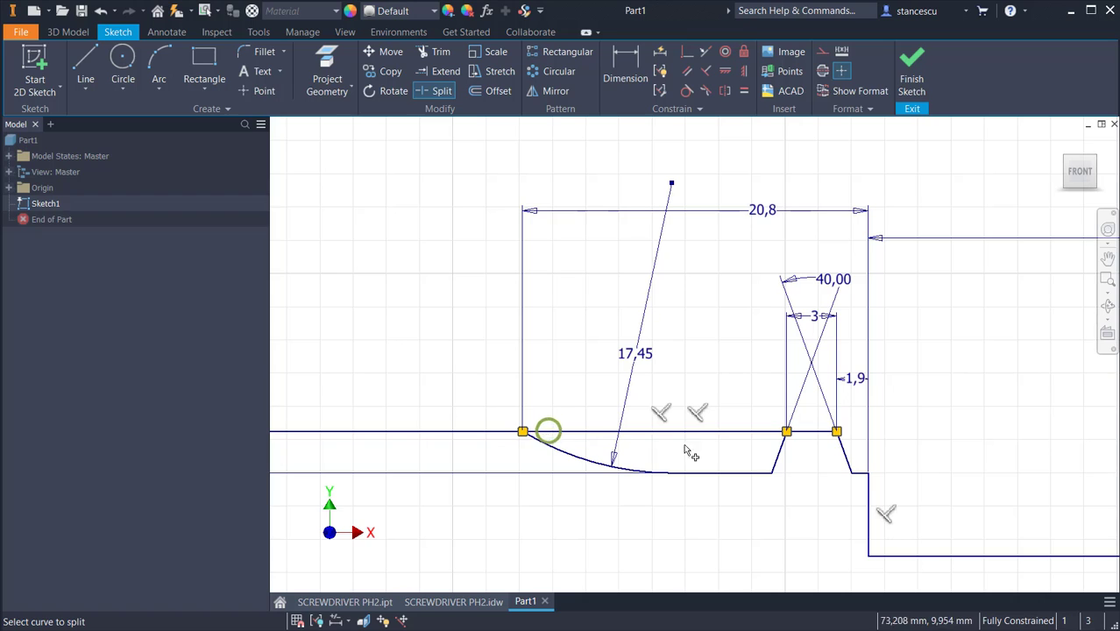
left_click(754, 433)
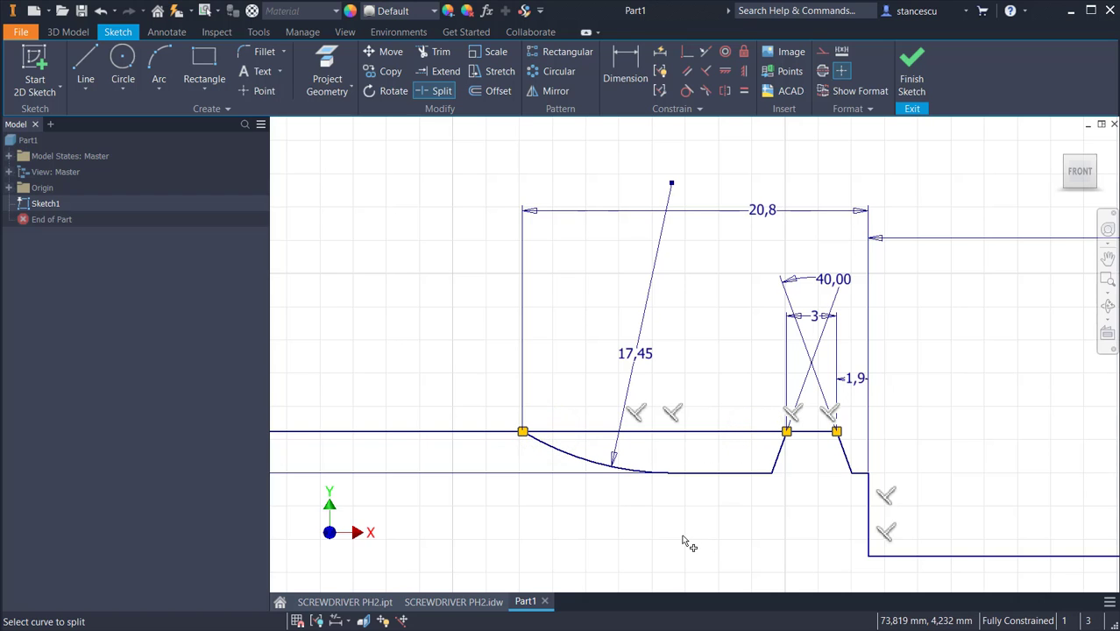
key("Escape")
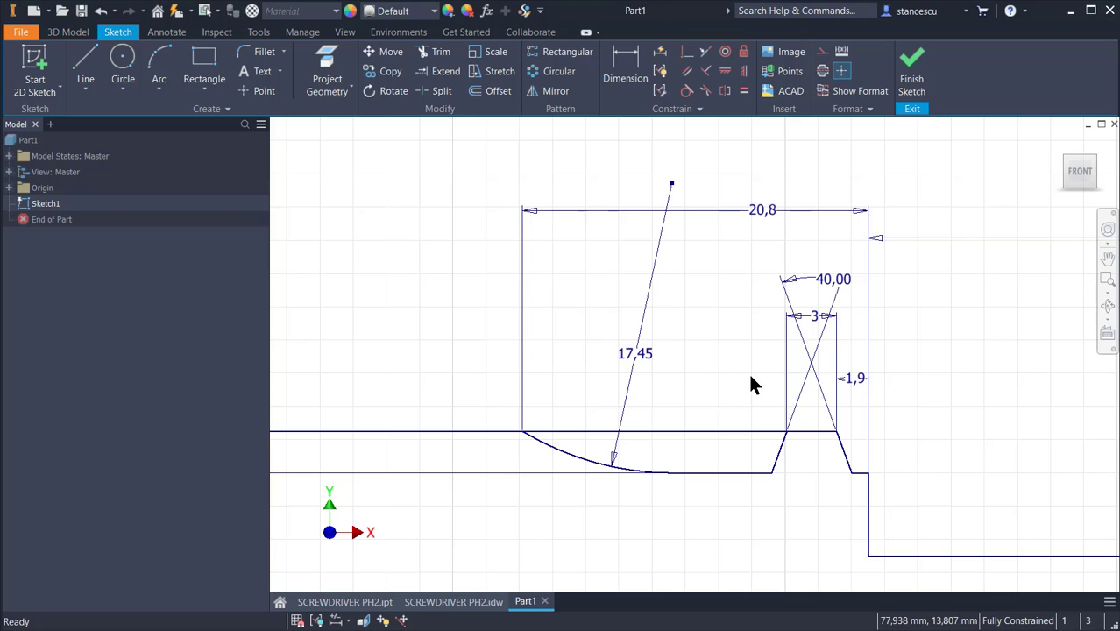
left_click_drag(741, 392, 689, 438)
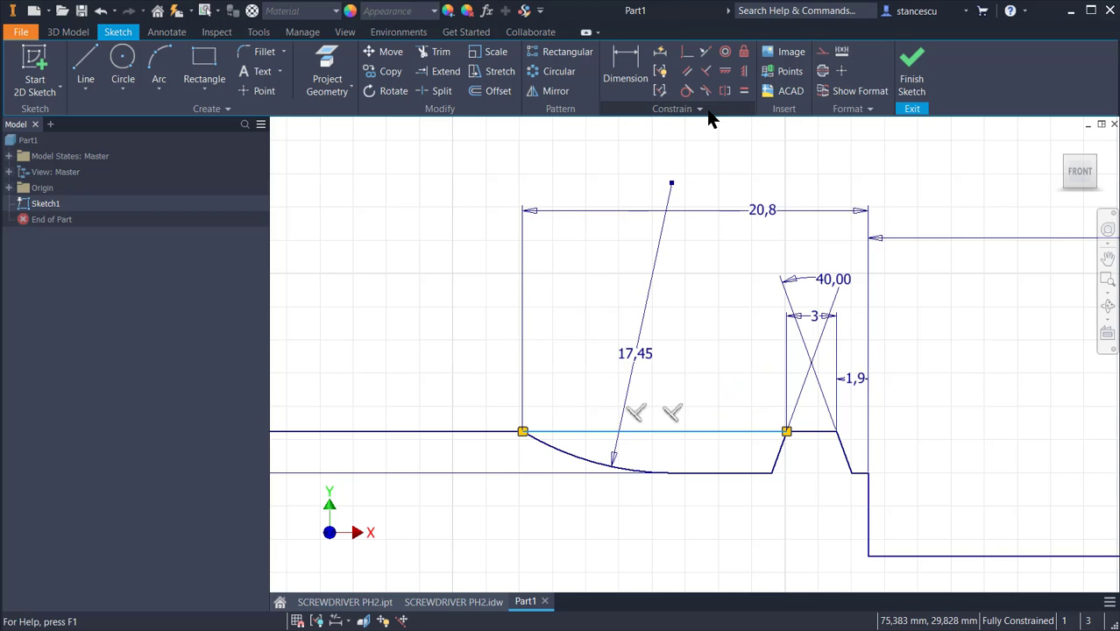
left_click(823, 53)
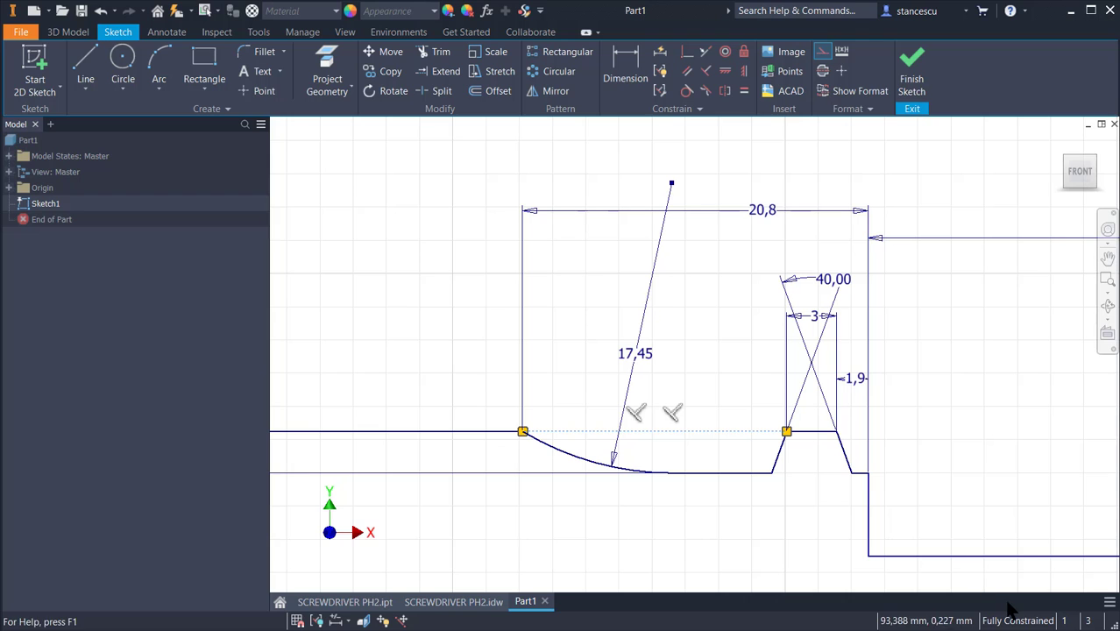
- Switch to the SCREWDRIVER PH2.idw drawing and examine detail views B and C for the neck channels' dimensions and the end edge's rounding
scroll(715, 497, "up", 3)
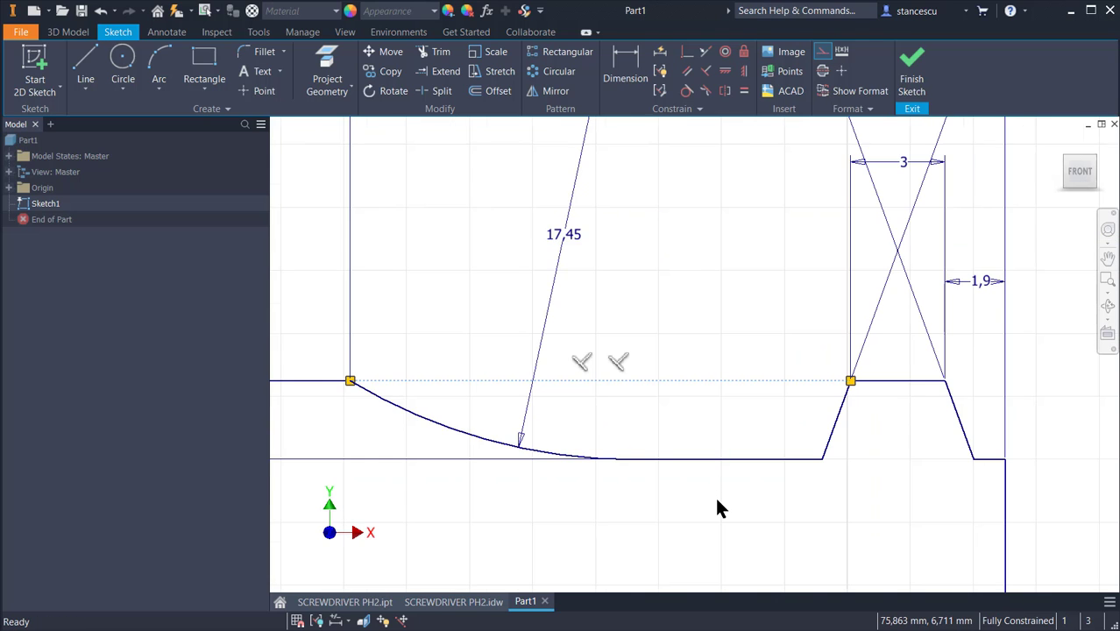
scroll(715, 496, "up", 3)
scroll(715, 497, "down", 2)
middle_click_drag(694, 493, 695, 381)
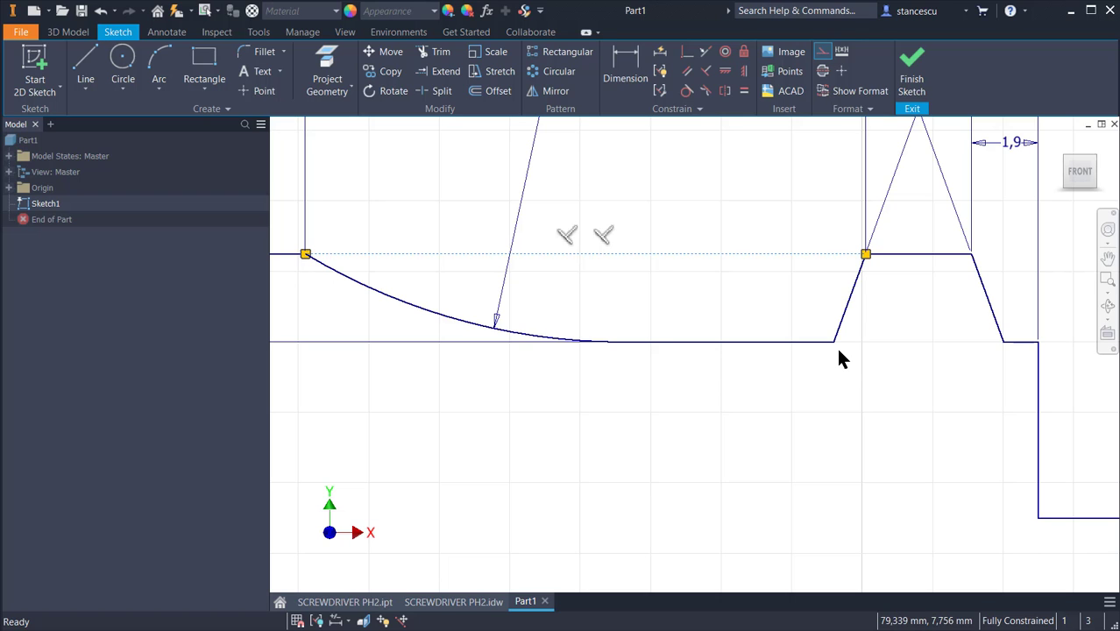
left_click(453, 601)
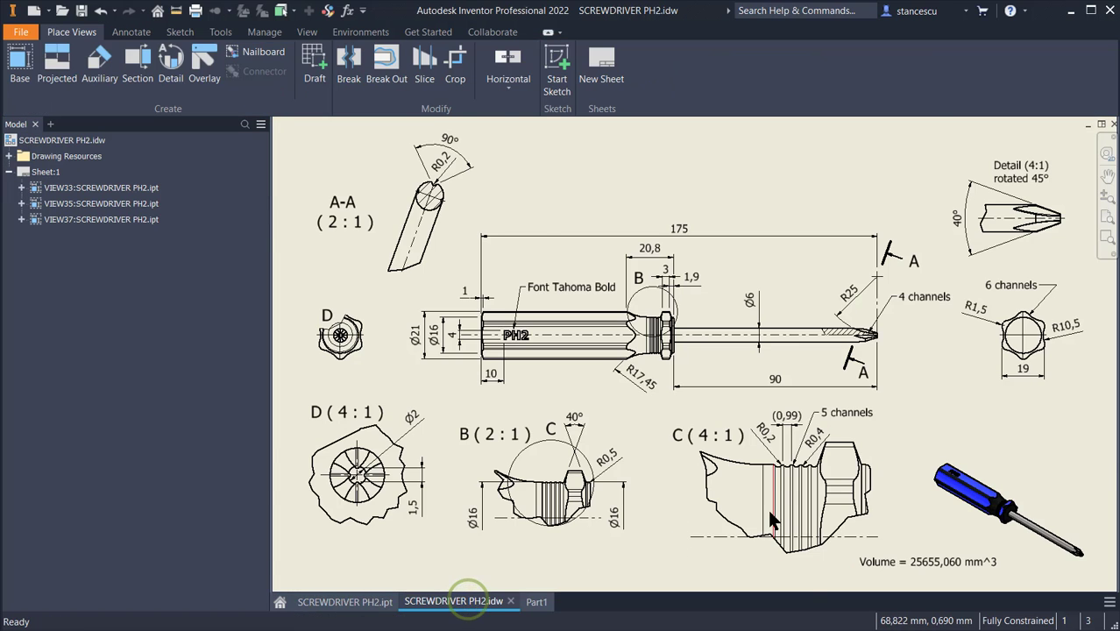
scroll(794, 468, "up", 4)
scroll(795, 468, "up", 4)
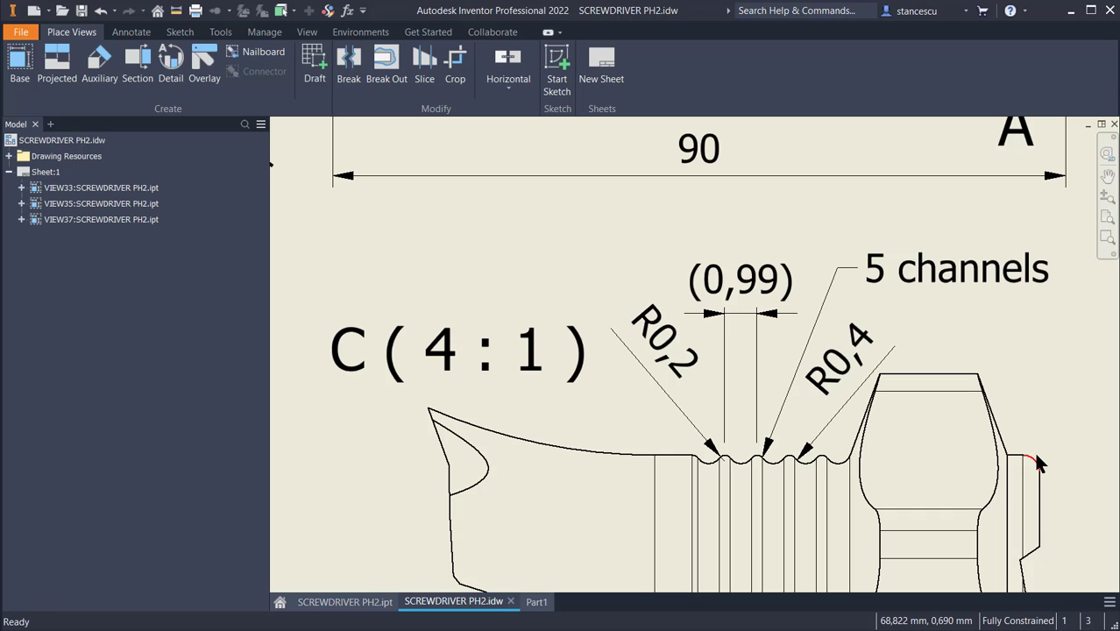
scroll(846, 295, "down", 5)
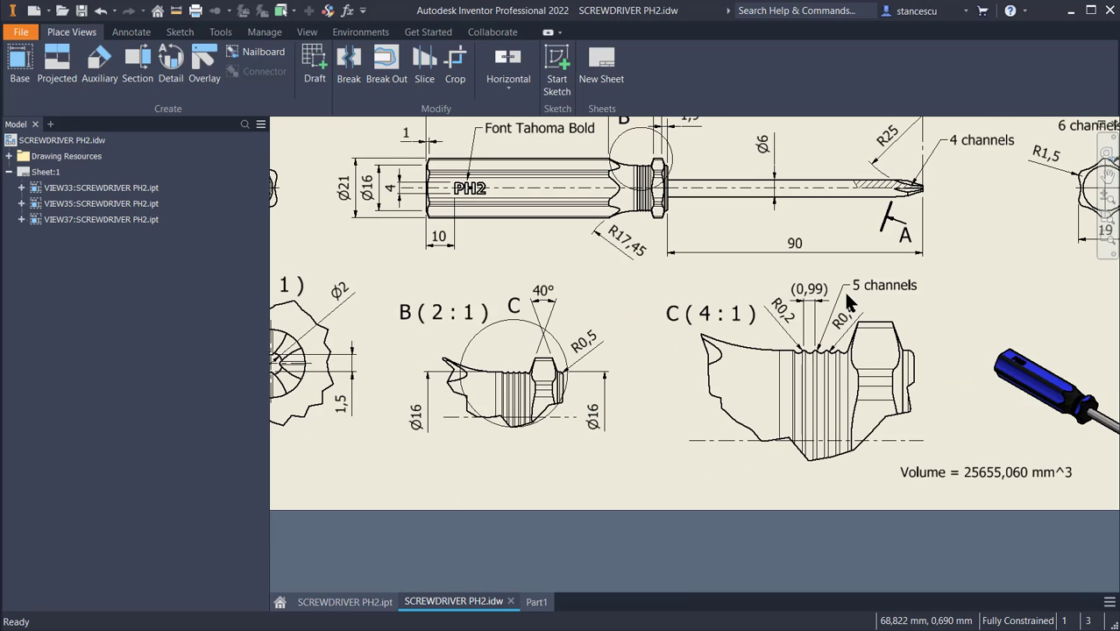
middle_click_drag(847, 294, 785, 467)
middle_click_drag(632, 485, 750, 393)
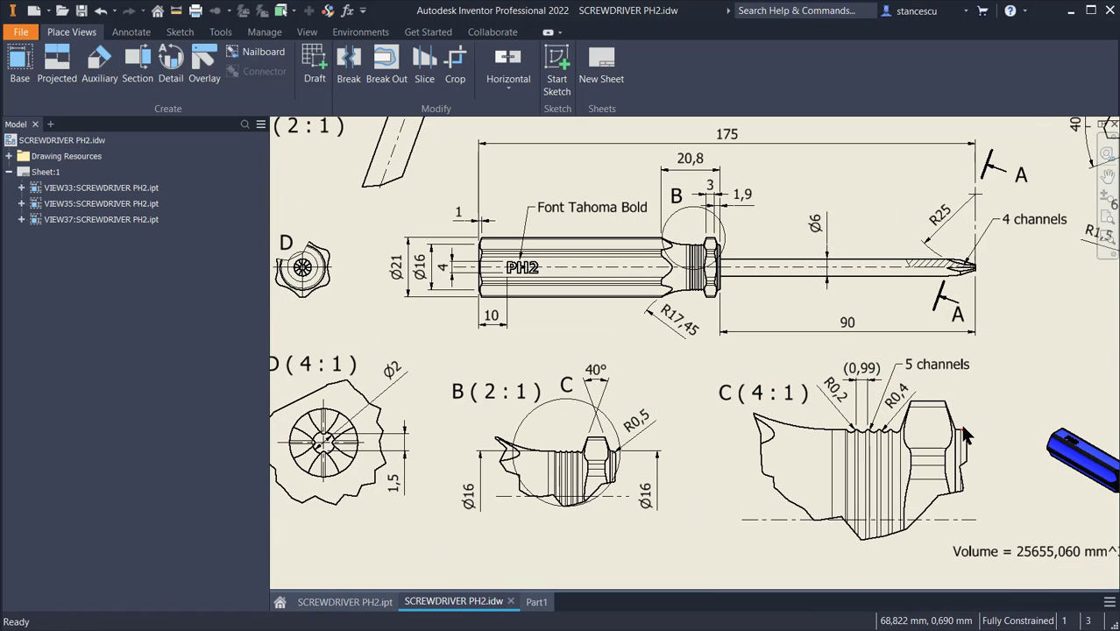
scroll(864, 435, "up", 3)
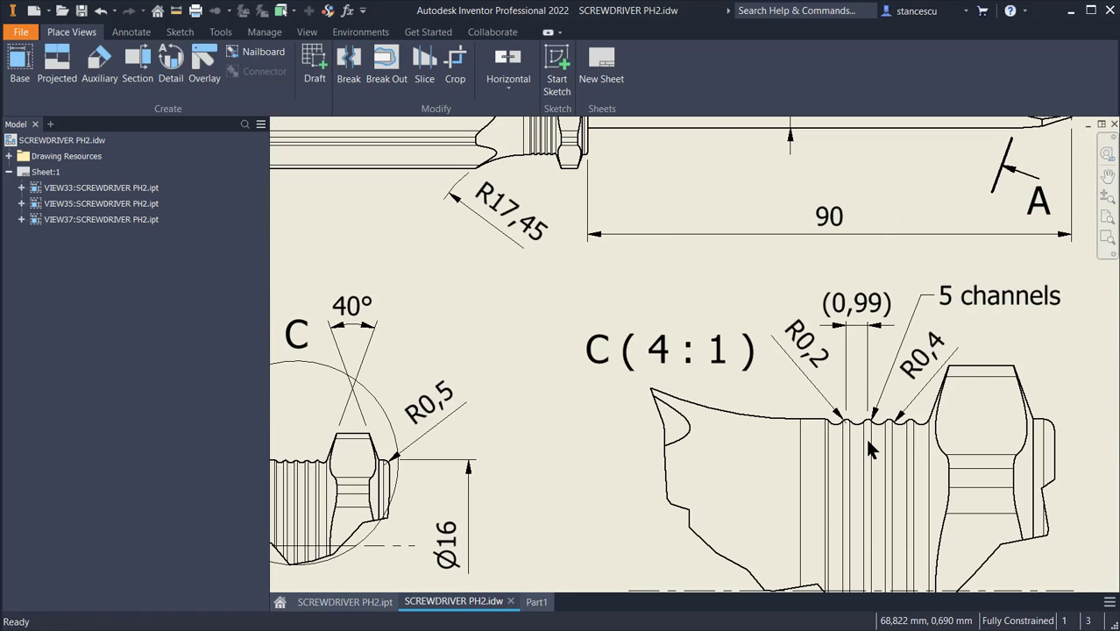
- Switch to Part1 and round the corner between the neck's end segment and the vertical end edge with a 0,5 mm sketch fillet
left_click(538, 601)
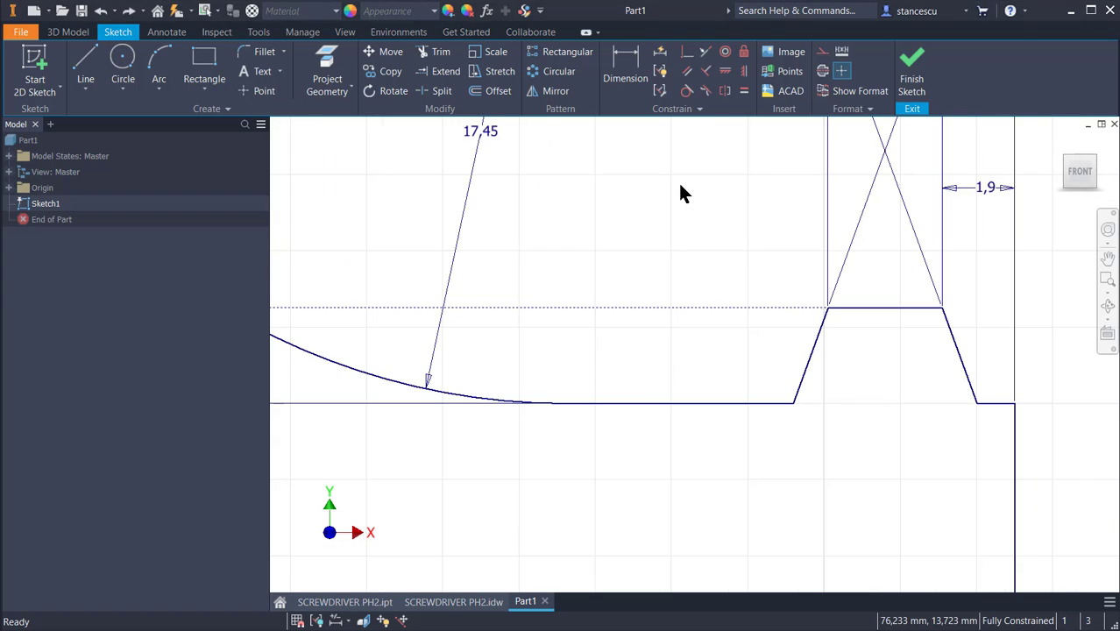
left_click(680, 184)
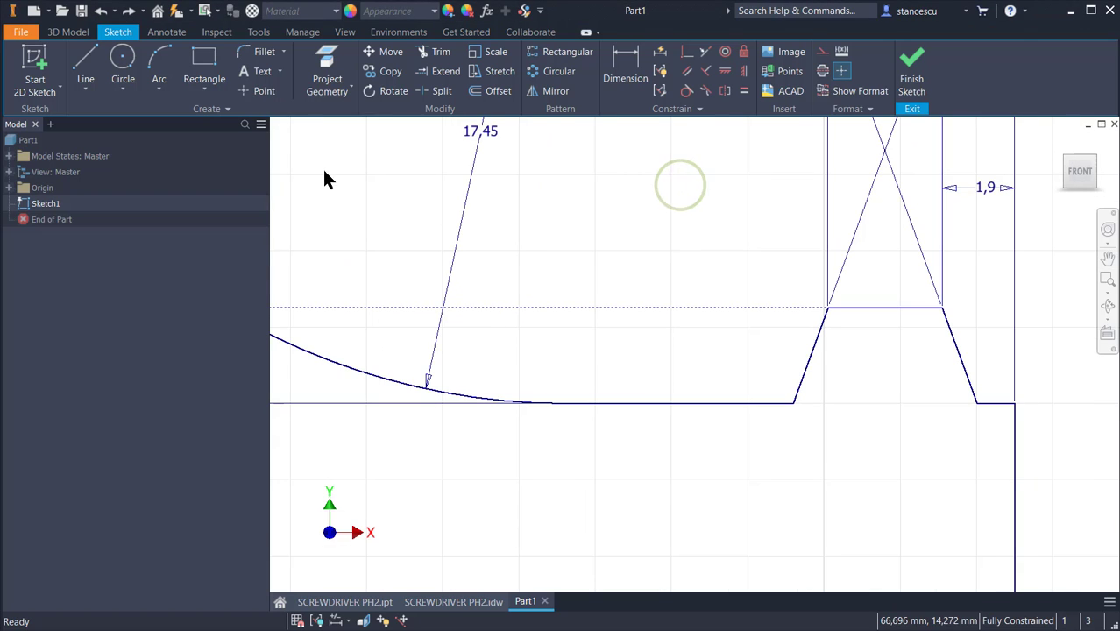
left_click(268, 53)
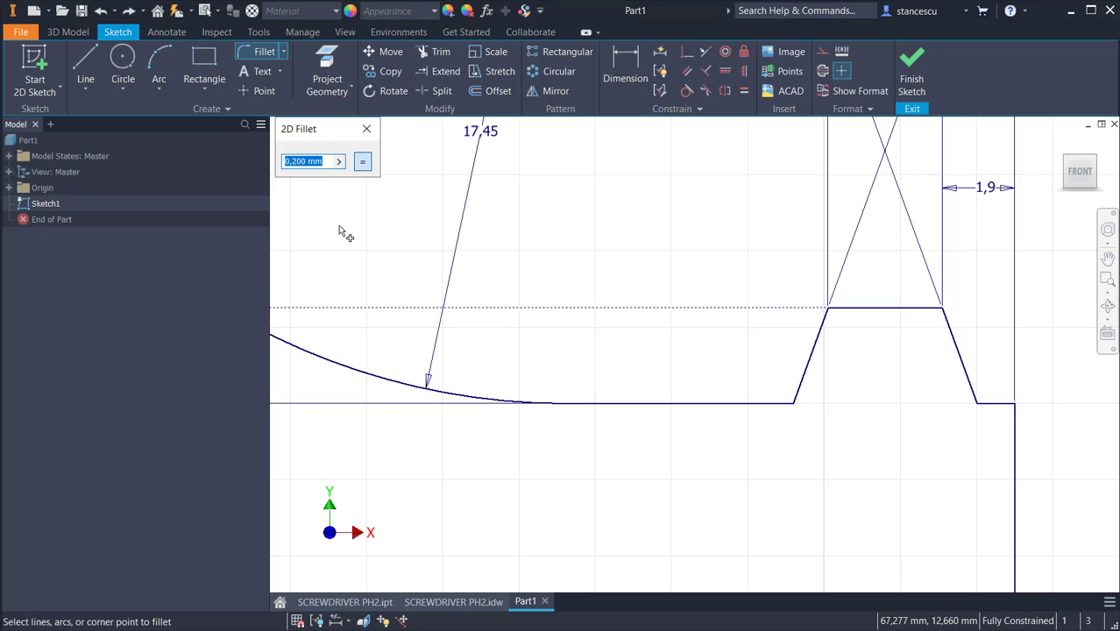
type("0,5")
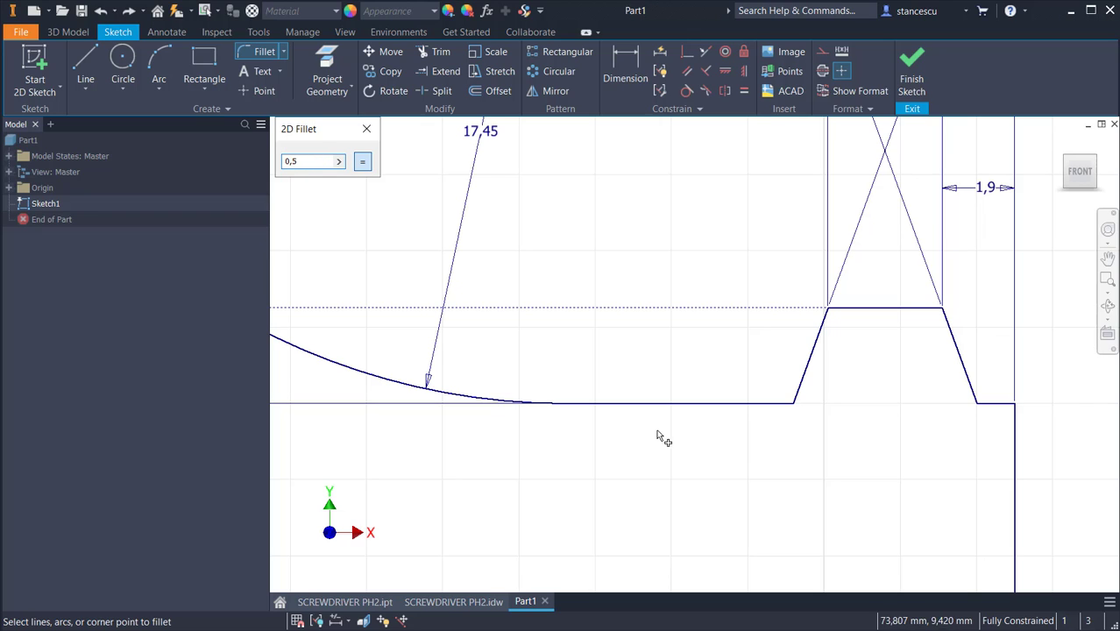
left_click(1015, 416)
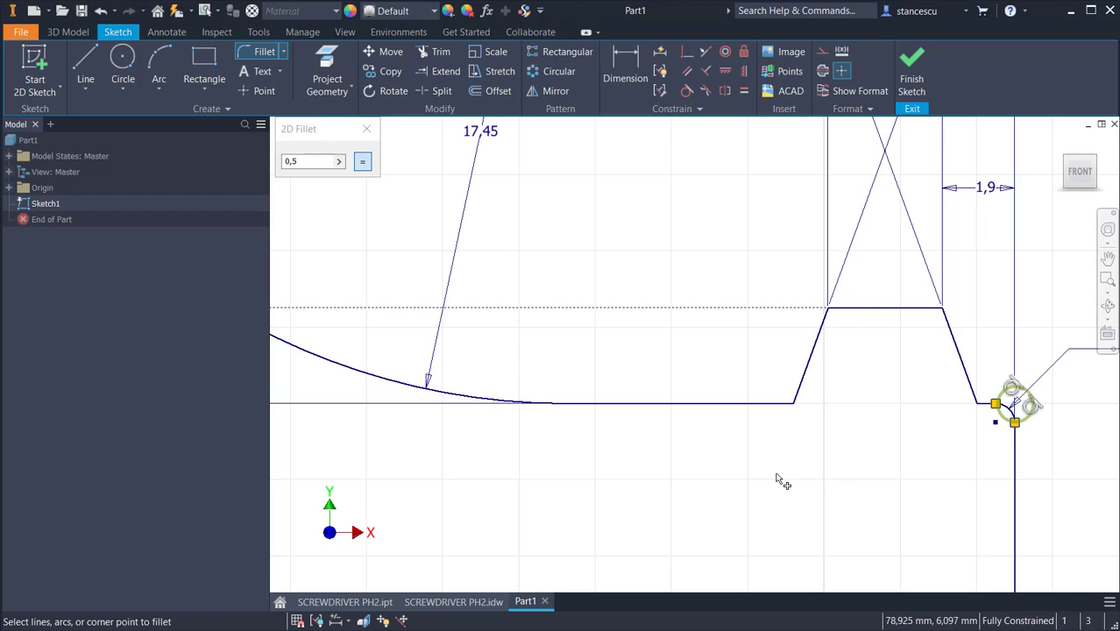
left_click(366, 130)
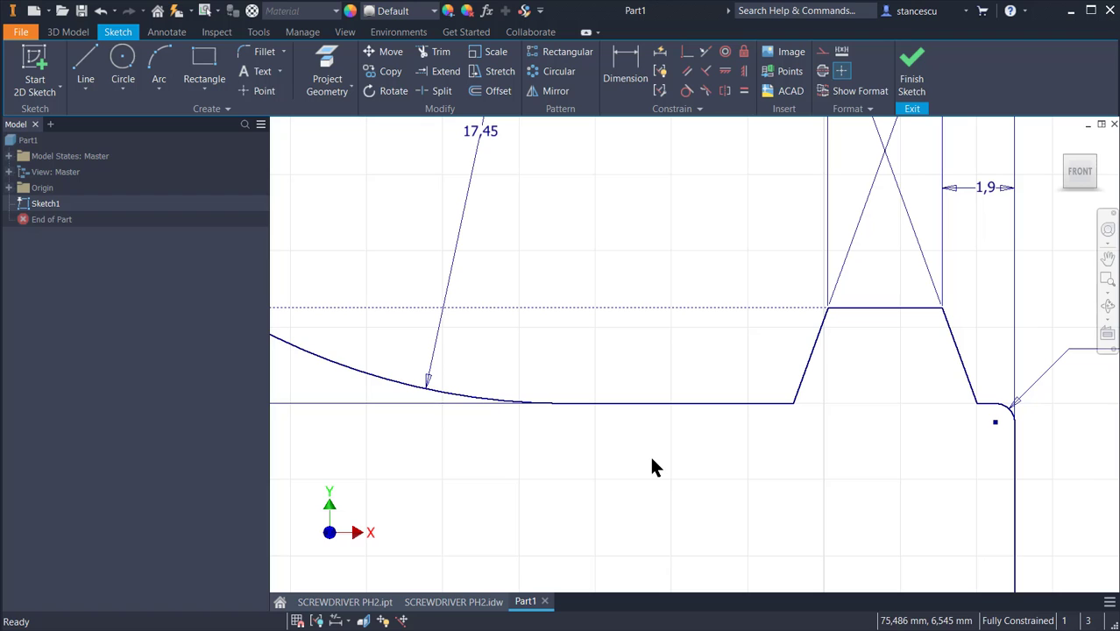
- Draw a circle of radius 0,4 mm just below the neck's horizontal line, near the collar
left_click(123, 58)
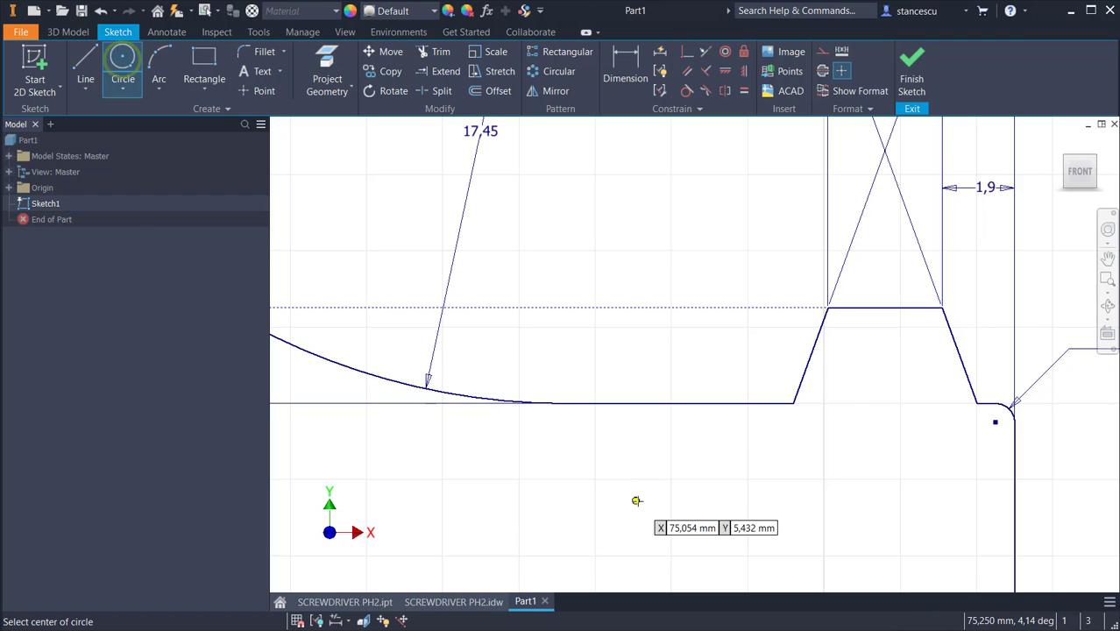
left_click(702, 461)
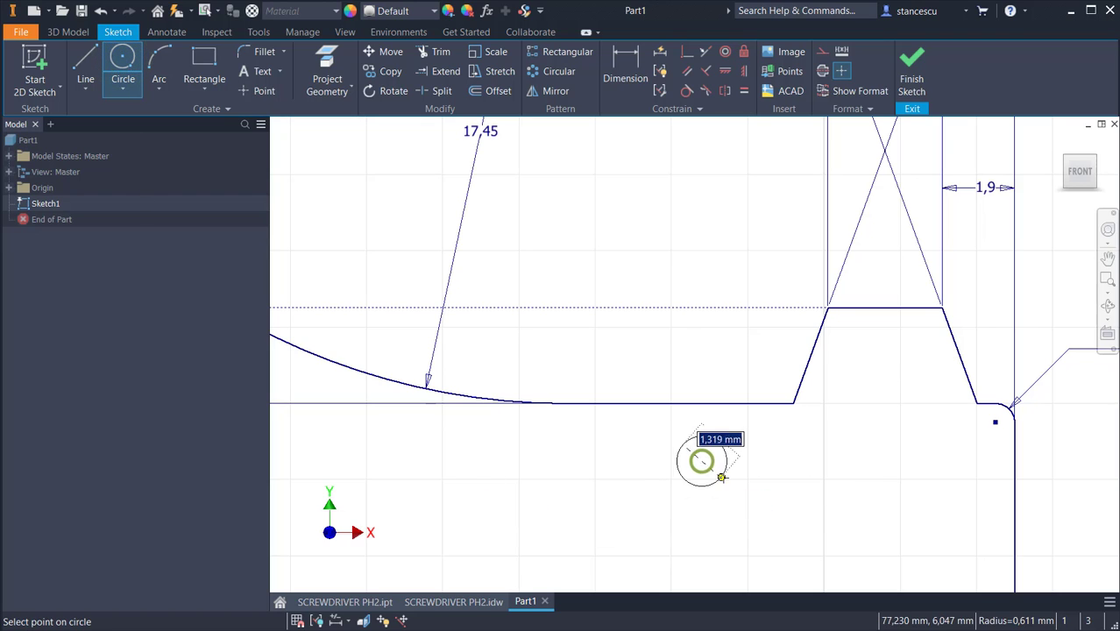
right_click(727, 478)
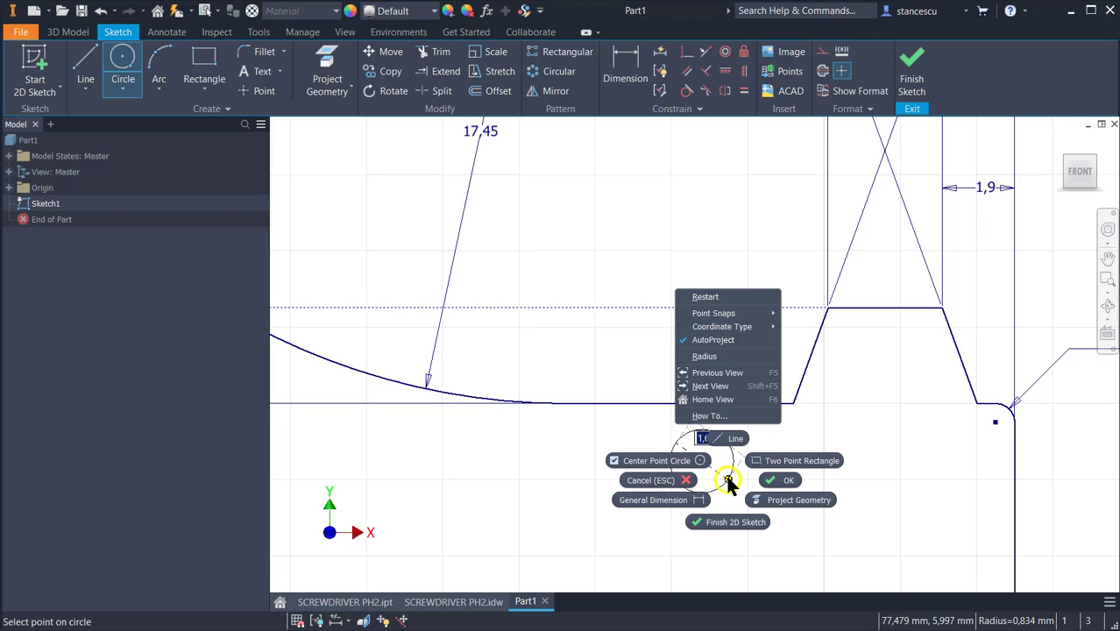
left_click(724, 357)
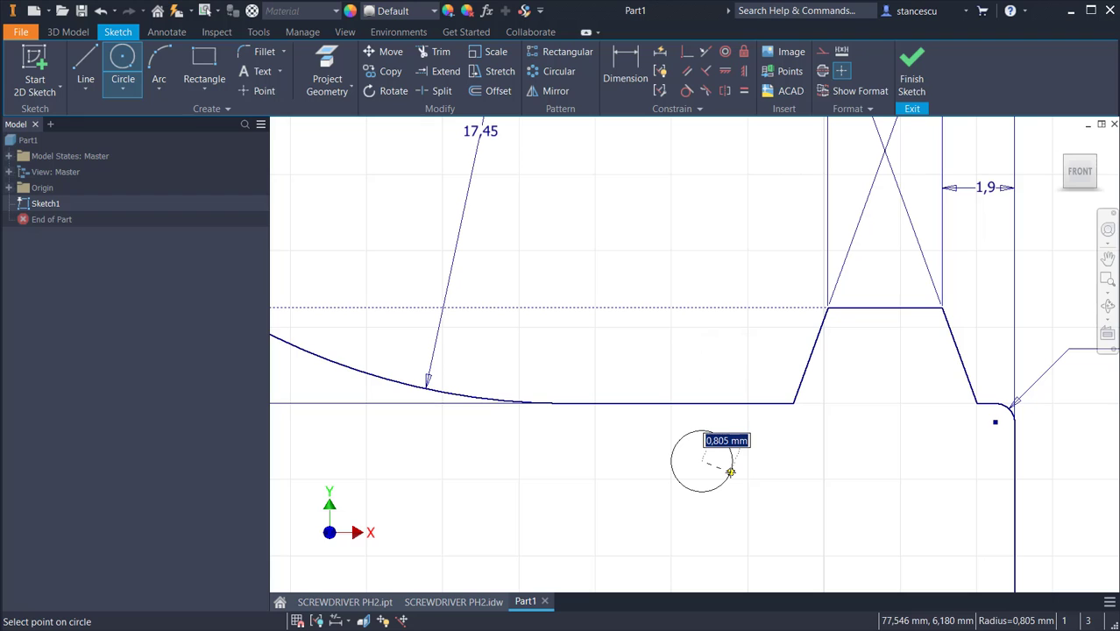
type("0,4")
key("Return")
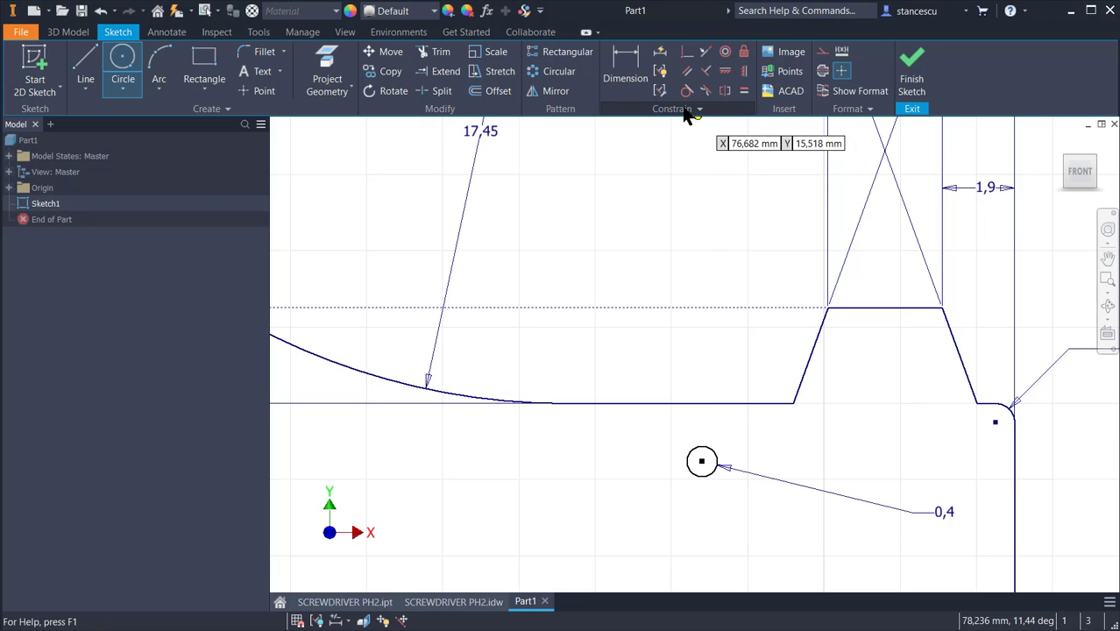
- Constrain the 0,4 mm radius circle coincident with the collar's inner lower corner and tangent to the collar's inner sloped line
left_click(685, 52)
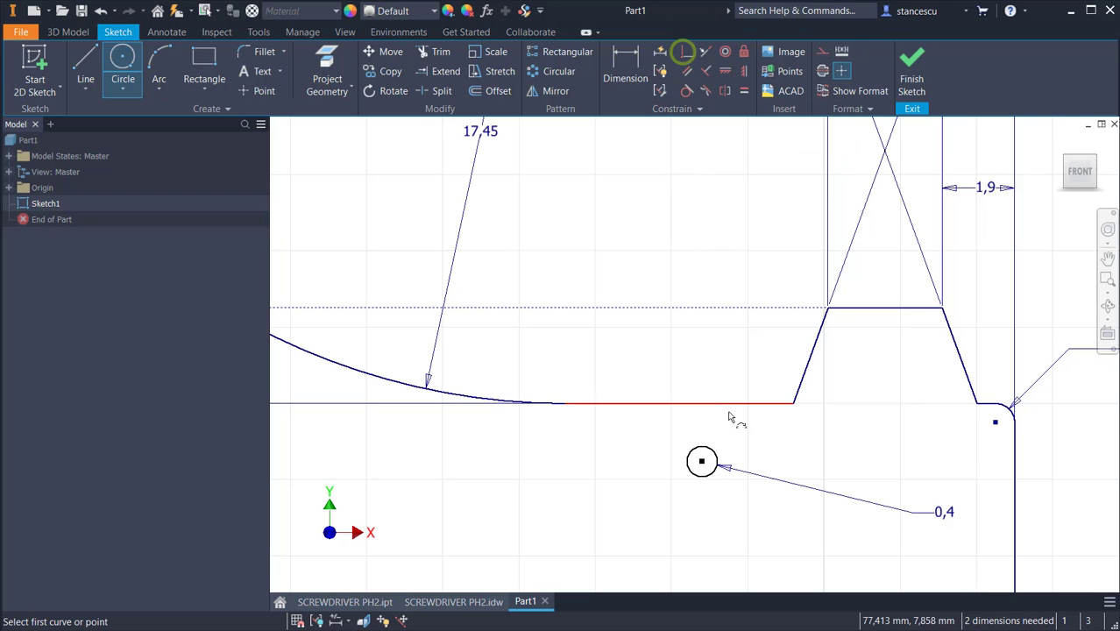
left_click(719, 462)
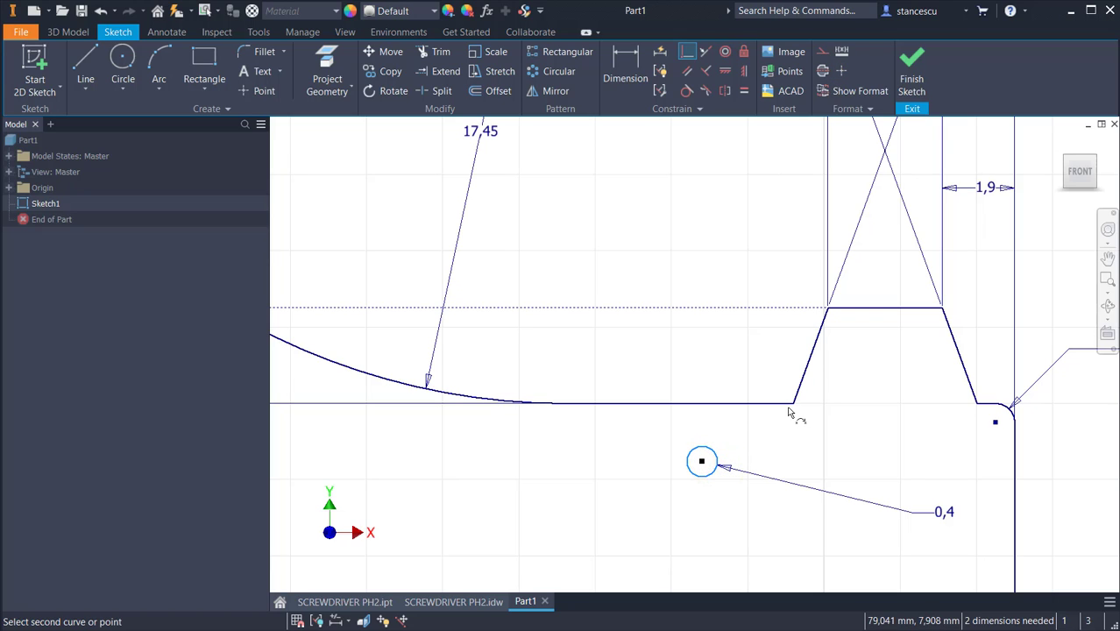
left_click(795, 405)
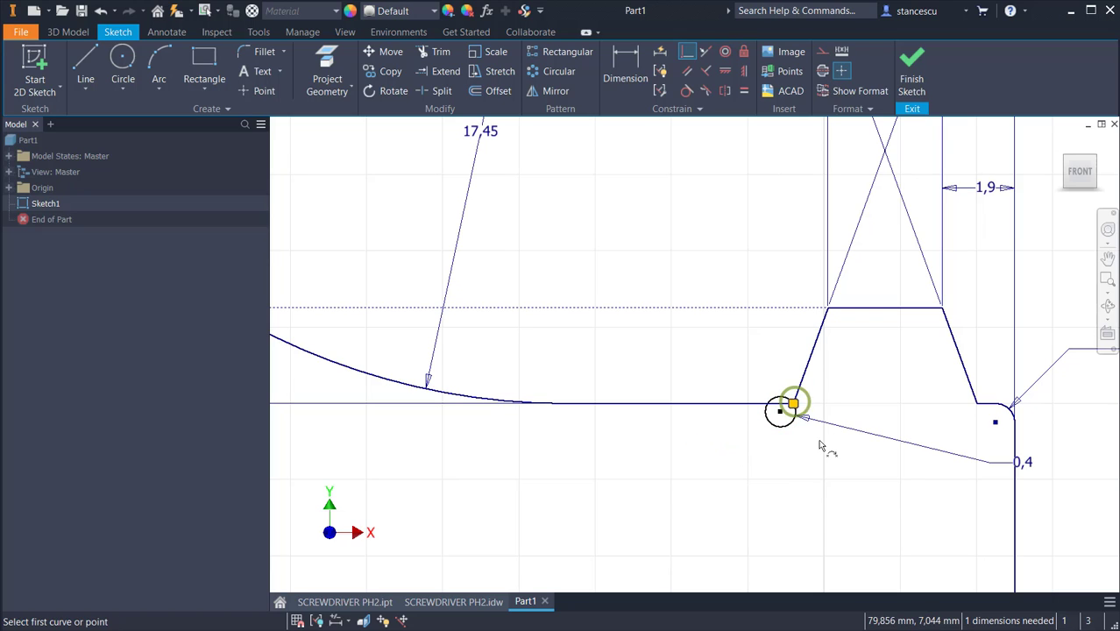
left_click(687, 91)
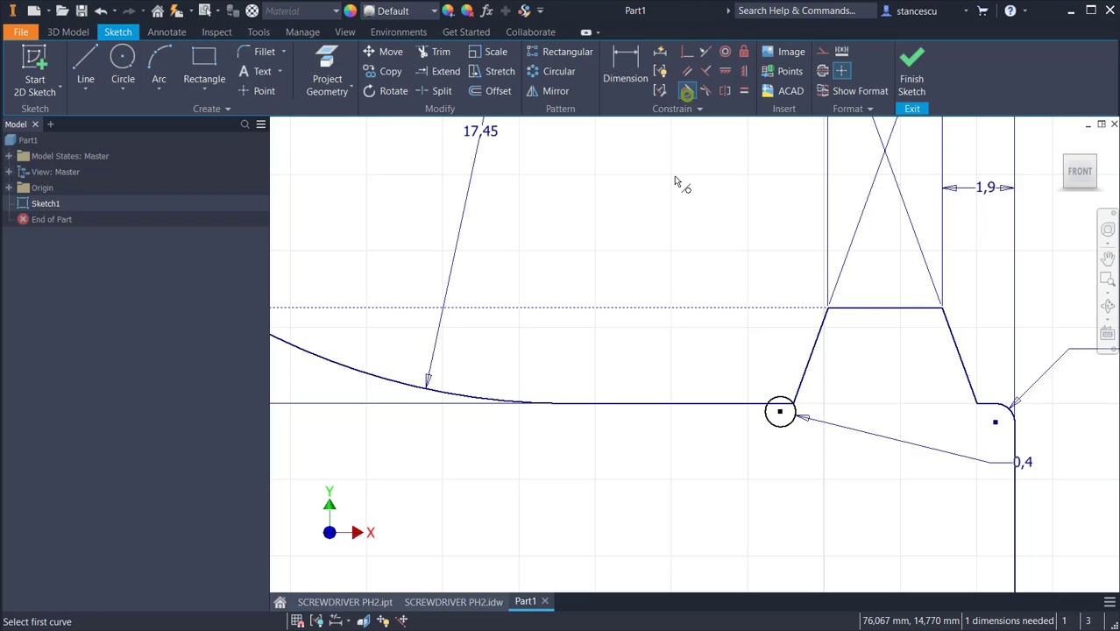
left_click(807, 365)
left_click(797, 424)
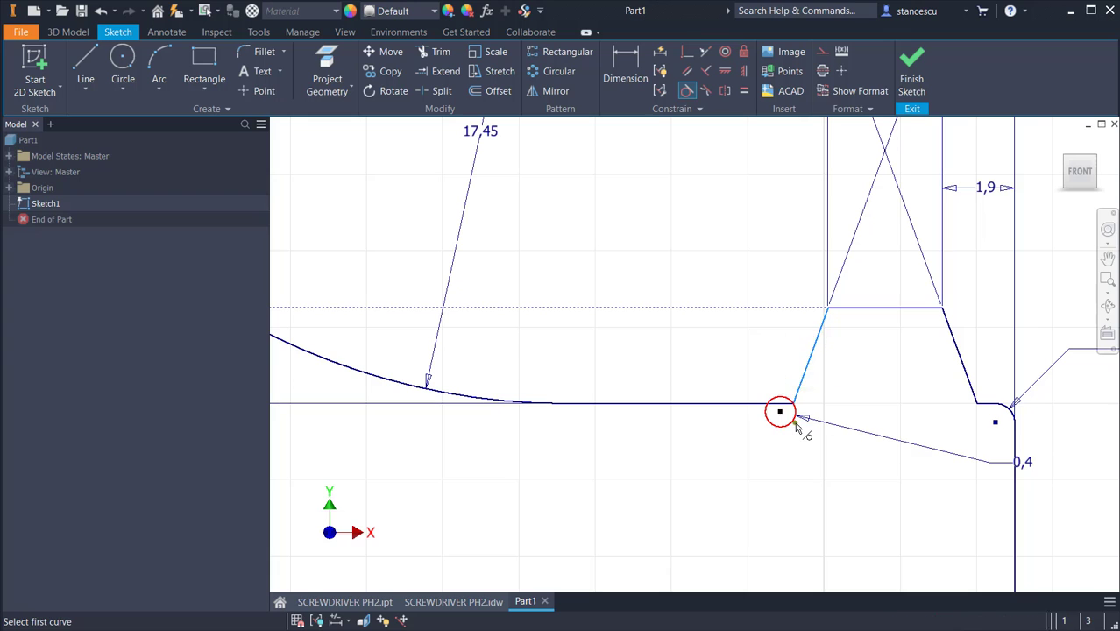
key("Escape")
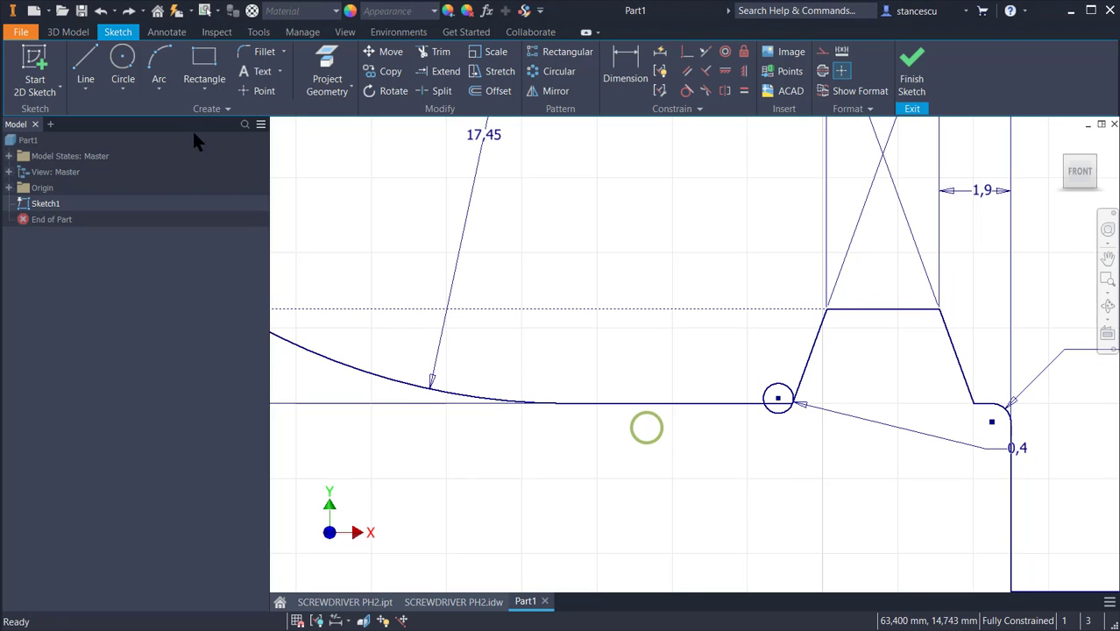
- Draw a second circle of radius 0,2 mm below the neck's horizontal line, on the handle side of the first circle
left_click(136, 57)
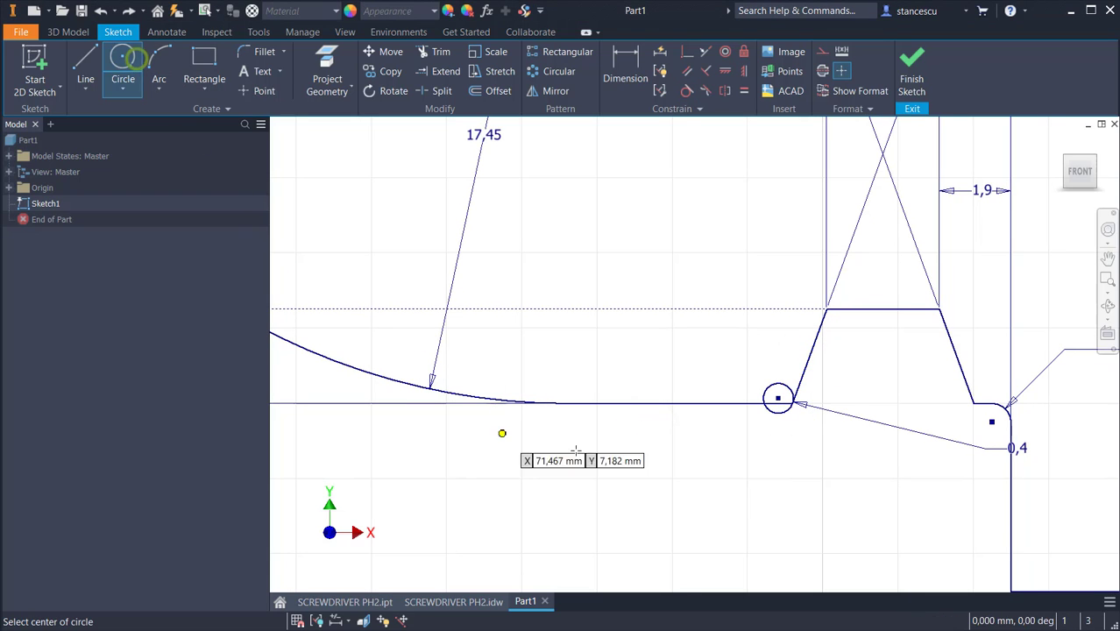
left_click(699, 450)
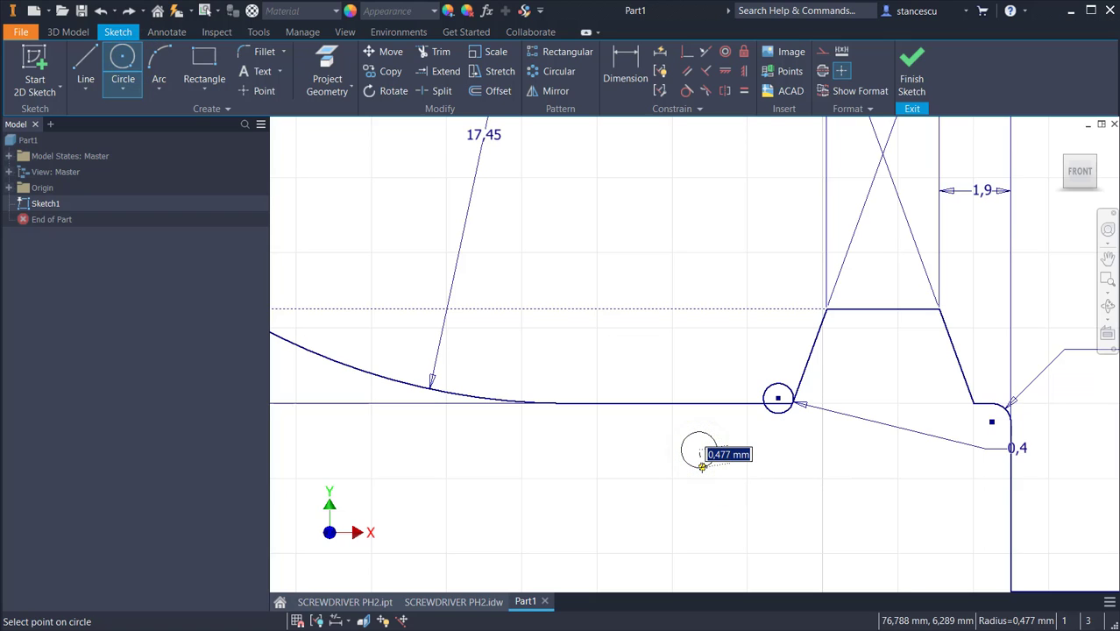
type("0,2")
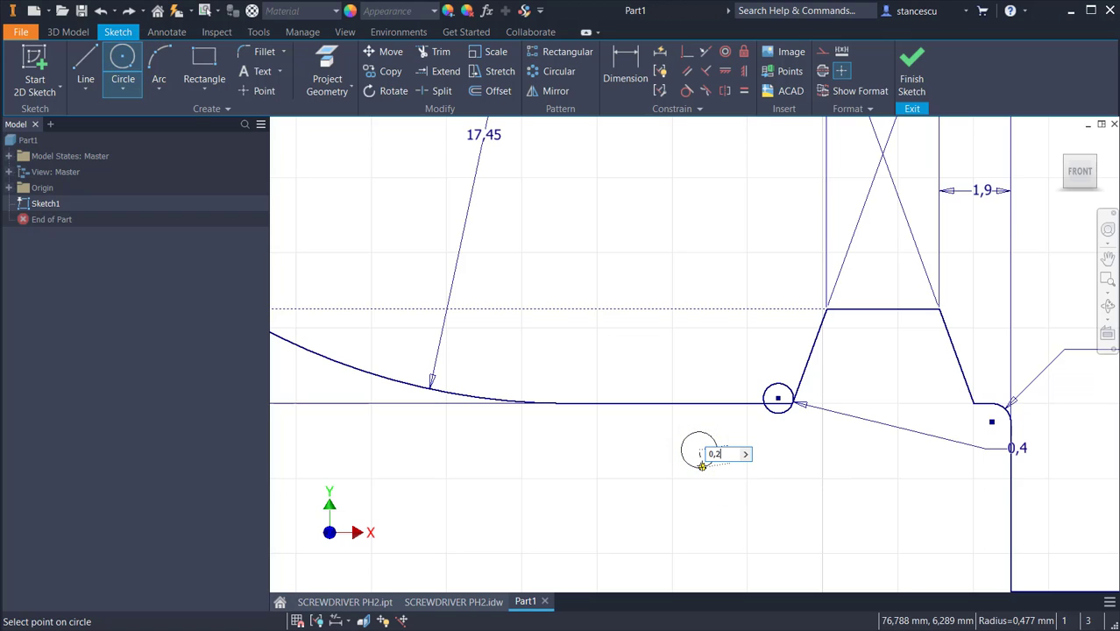
key("Return")
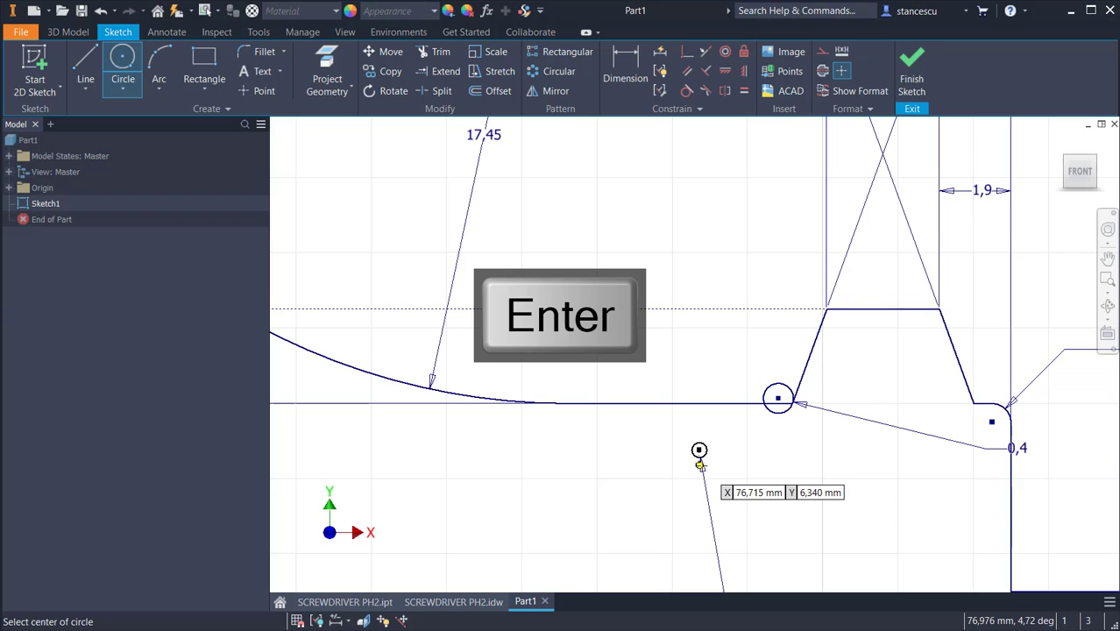
- Make the 0,2 mm radius circle tangent to both the larger circle and the neck's horizontal line
scroll(694, 430, "up", 3)
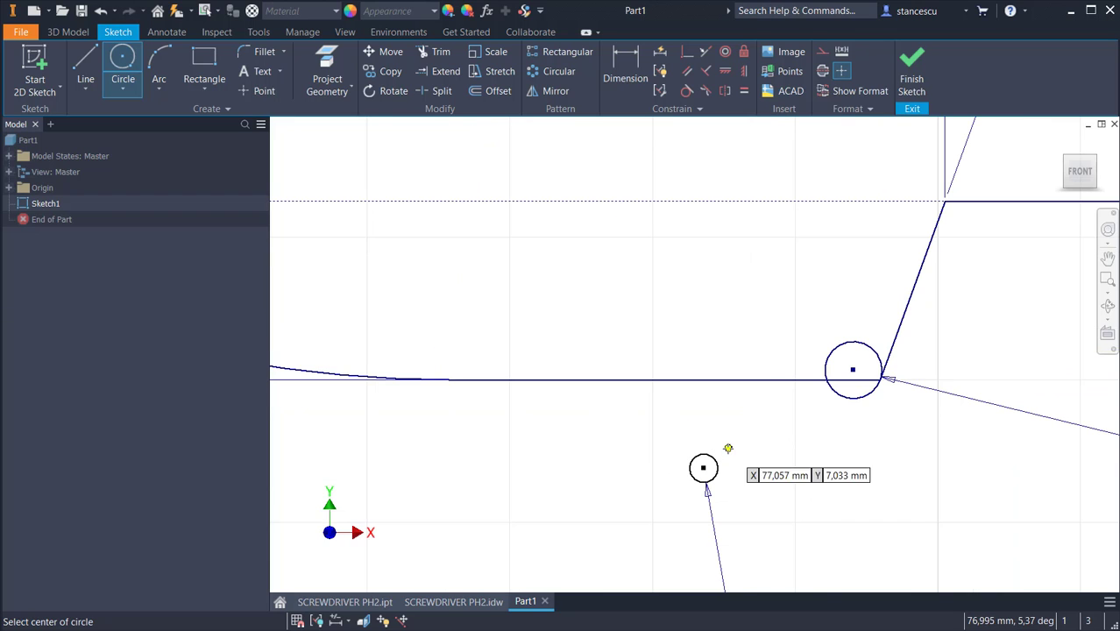
left_click(686, 90)
left_click(718, 466)
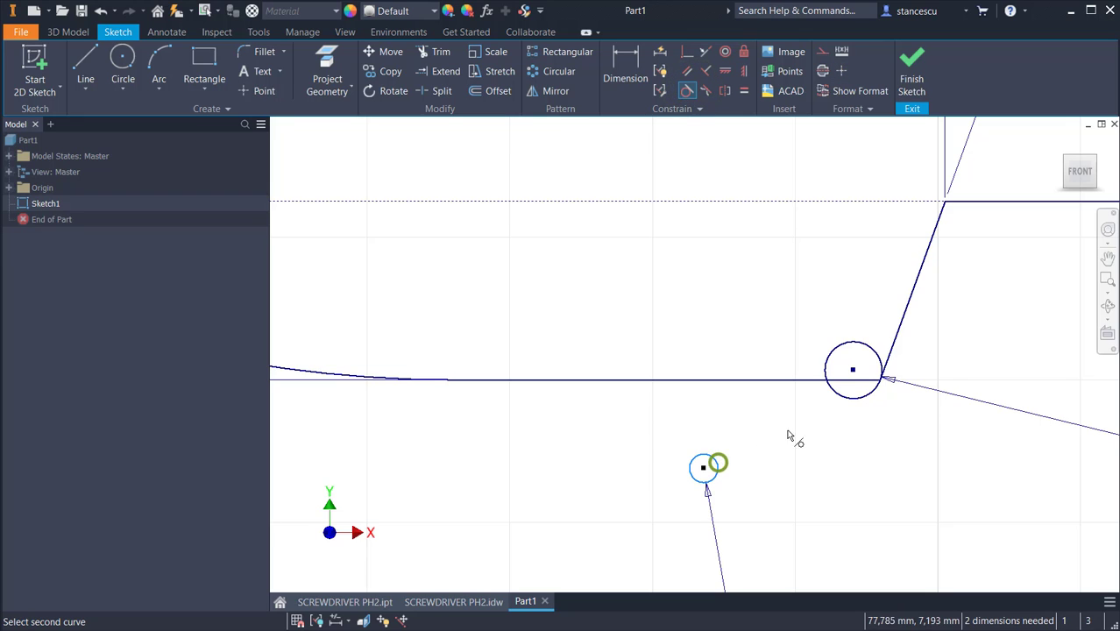
left_click(838, 396)
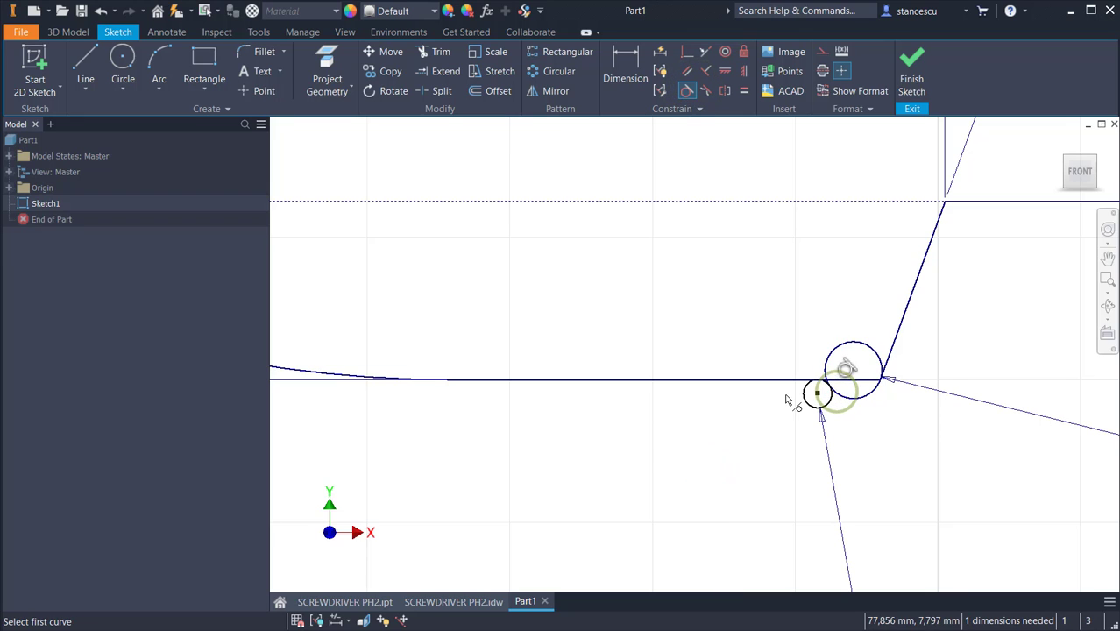
left_click(802, 405)
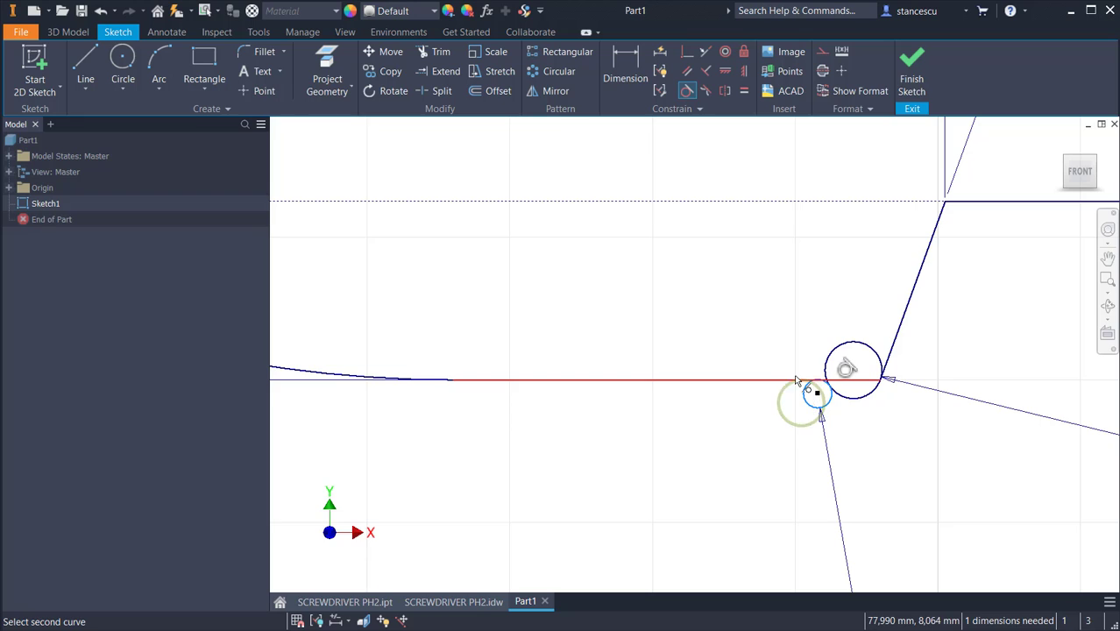
left_click(787, 400)
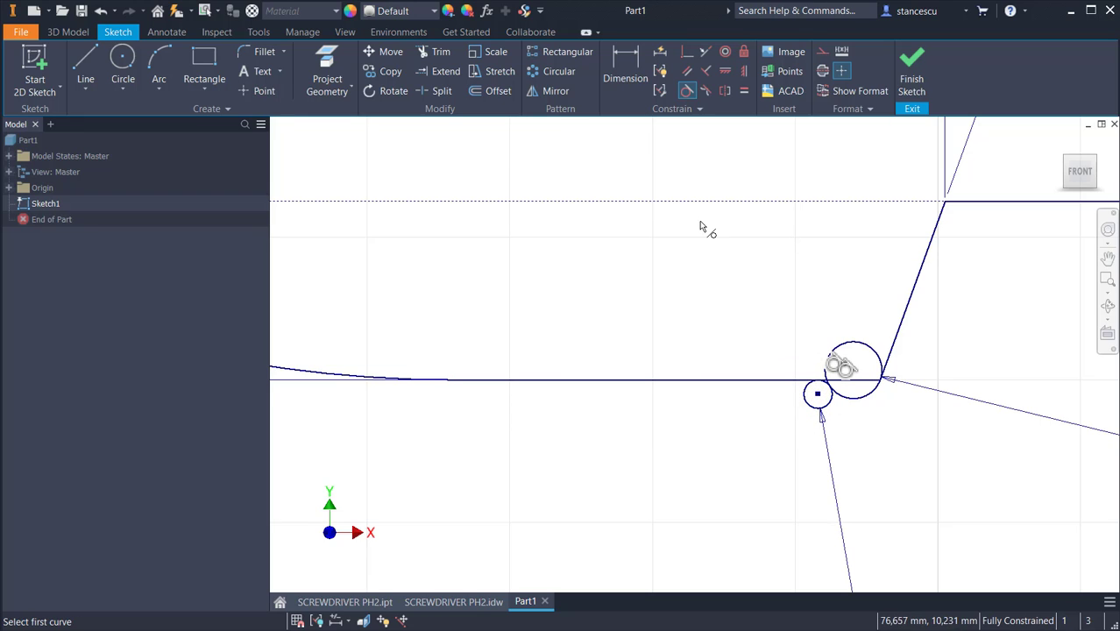
key("Escape")
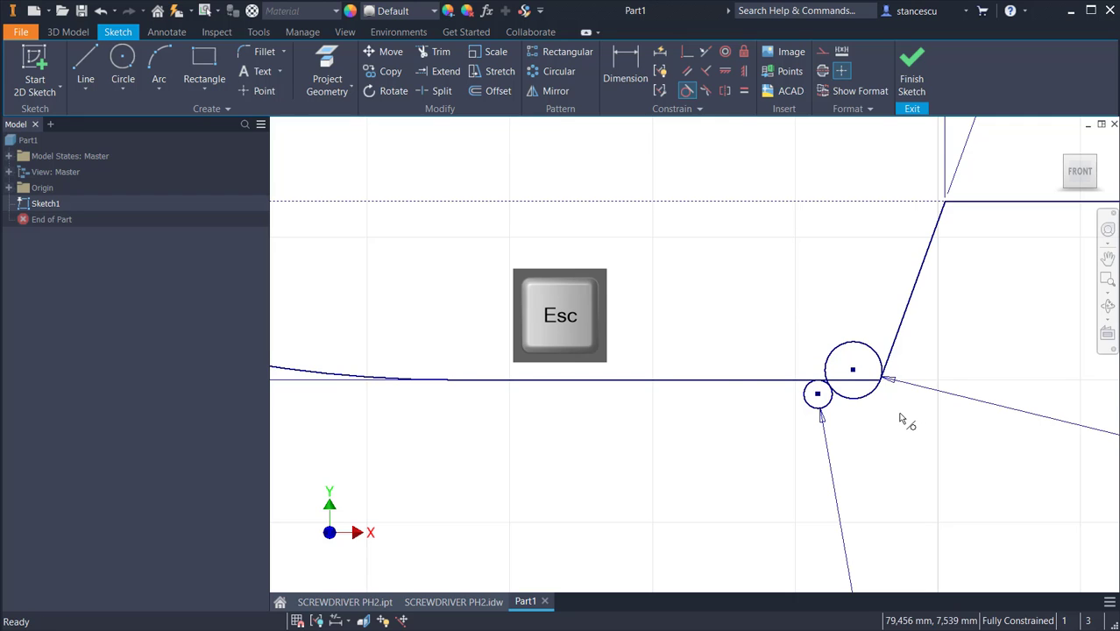
- Draw a horizontal line from the small circle to the large circle's far side below the neck line, and move it slightly closer to that line
scroll(894, 412, "down", 5)
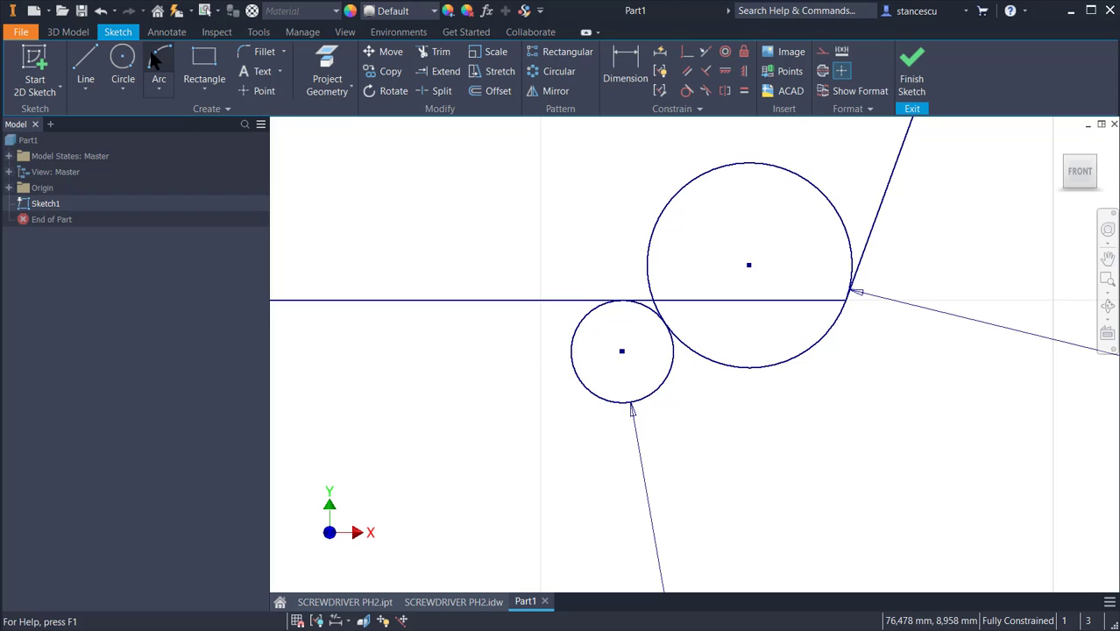
left_click(85, 69)
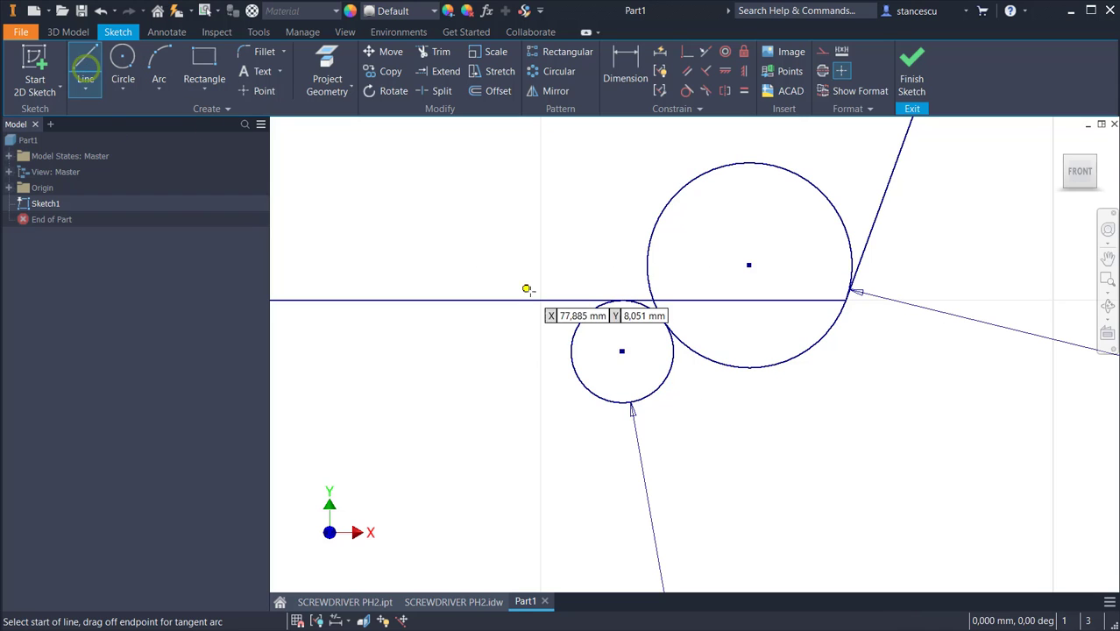
left_click(583, 318)
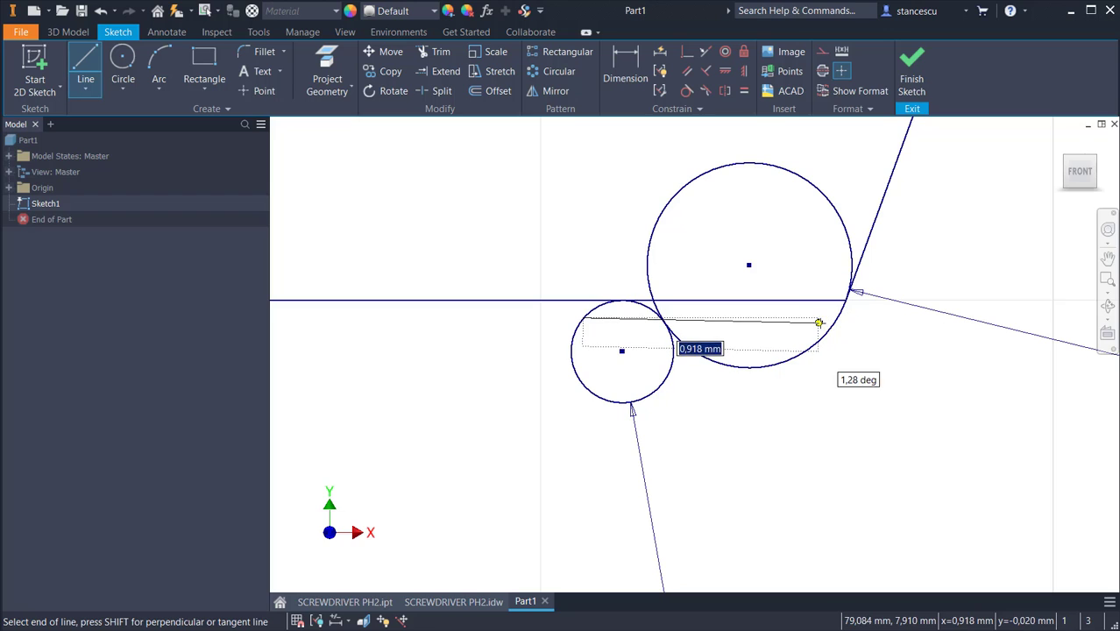
scroll(833, 317, "up", 3)
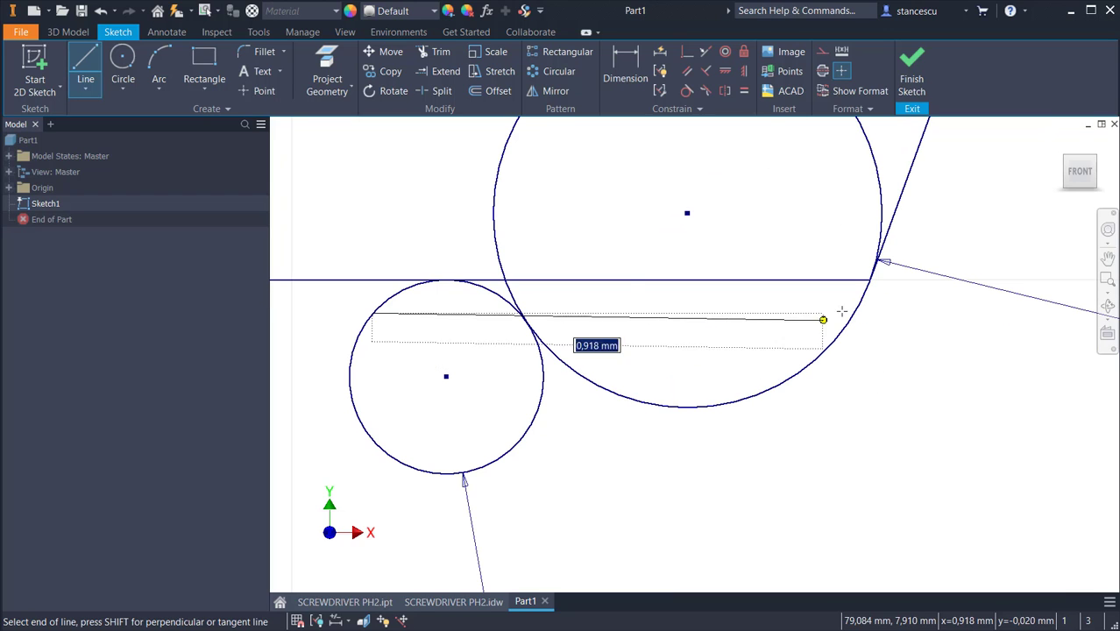
left_click(854, 313)
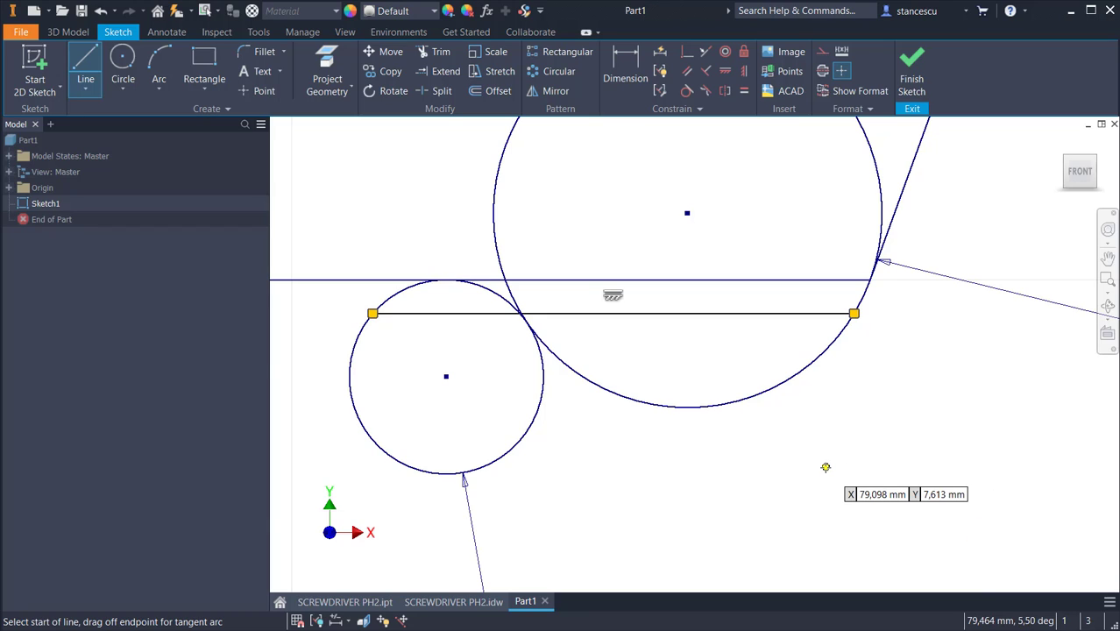
key("Escape")
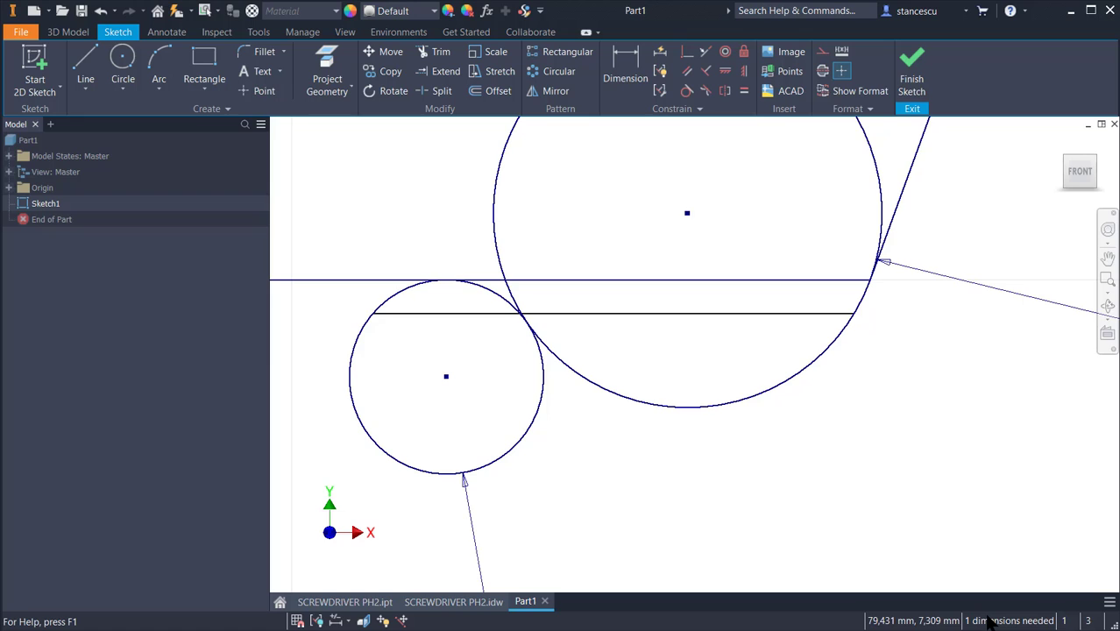
mouse_move(708, 313)
left_mouse_down()
mouse_move(711, 325)
mouse_move(722, 295)
mouse_move(717, 388)
mouse_move(726, 309)
left_mouse_up()
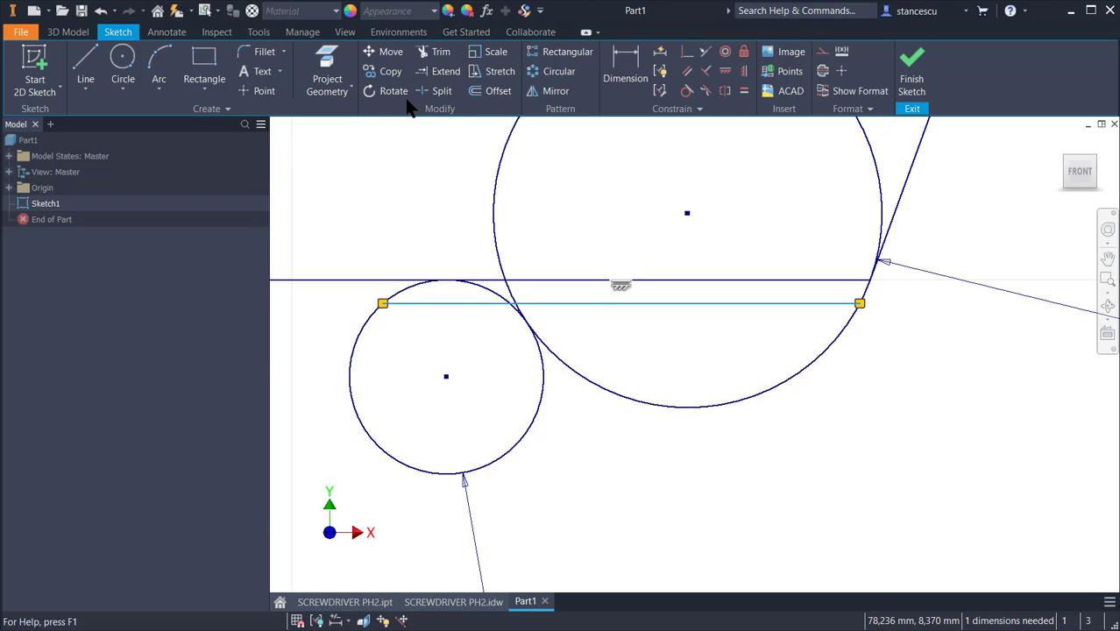
- Trim the small circle below the helper line, and make that line coincident with the point where both circles touch
left_click(440, 54)
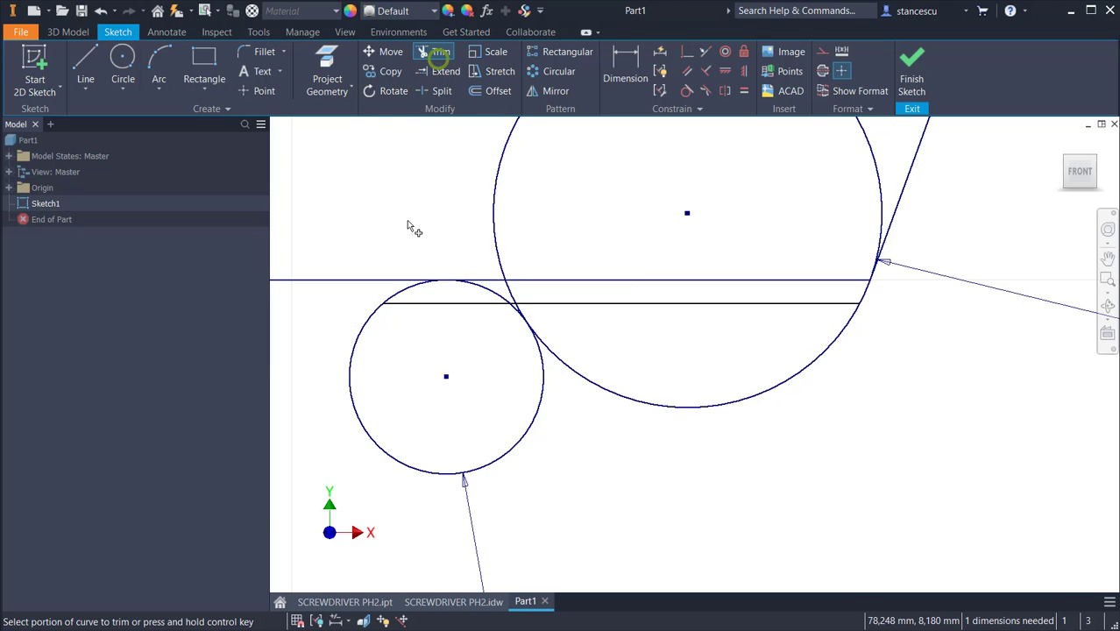
left_click(529, 444)
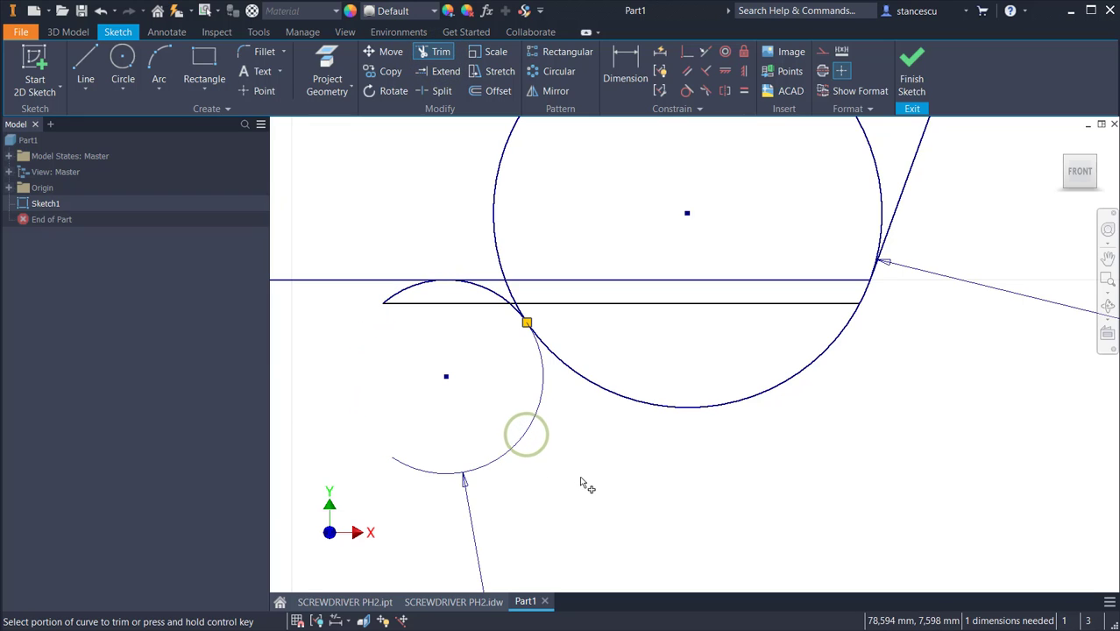
left_click(686, 51)
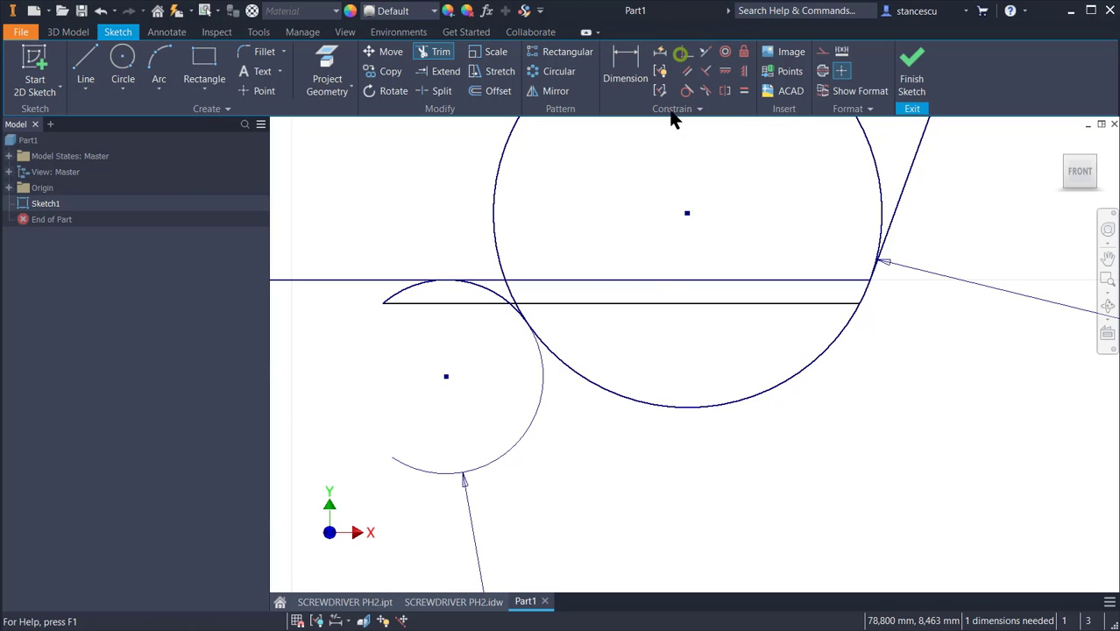
left_click(615, 306)
left_click(527, 324)
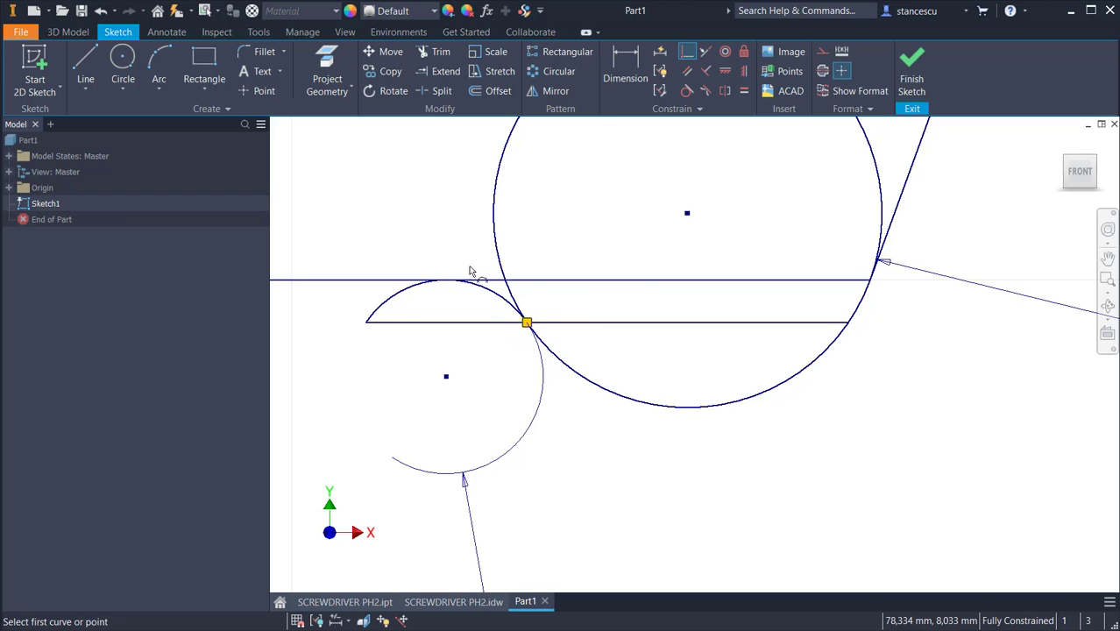
key("Escape")
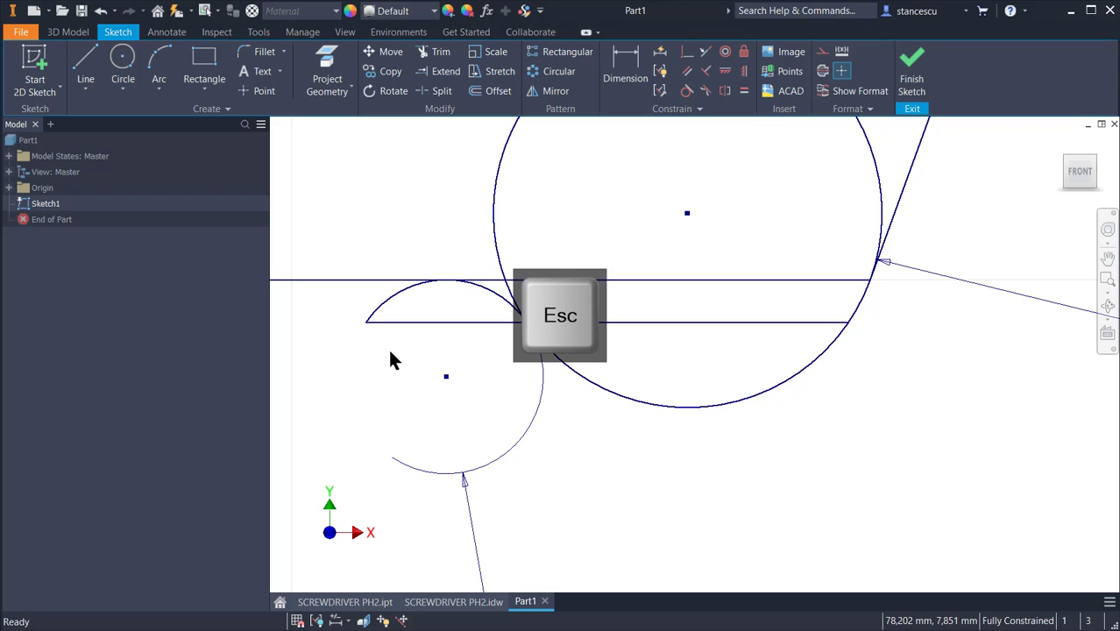
- Convert the small circle's remaining arc, the horizontal helper line and the neck's horizontal line to construction geometry
left_click_drag(392, 346, 362, 308)
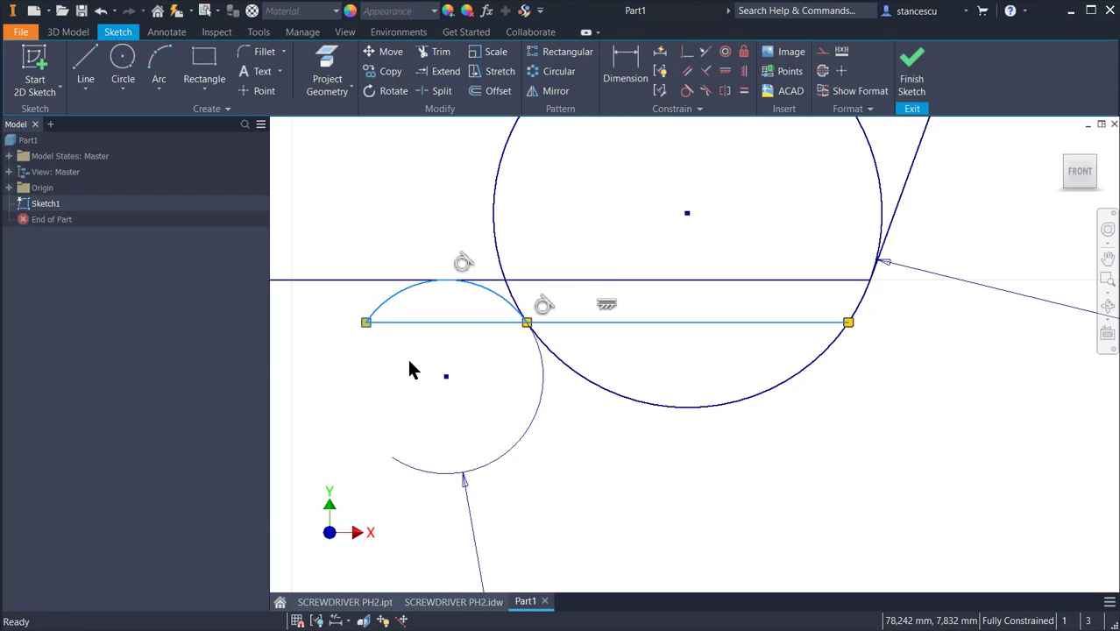
left_click_drag(412, 346, 355, 236)
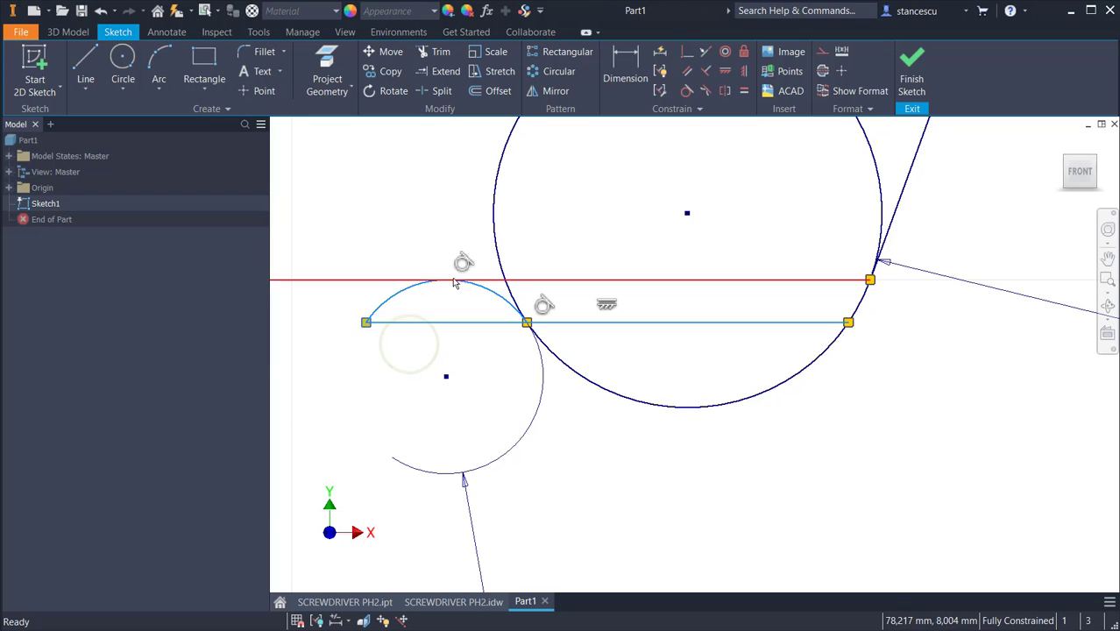
left_click(823, 54)
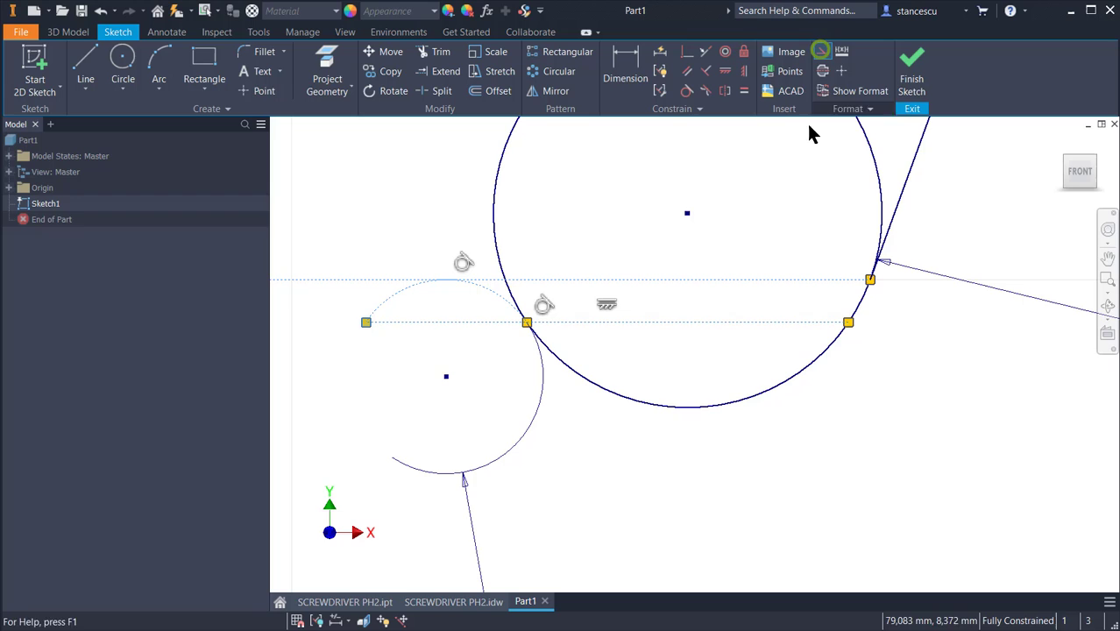
left_click(855, 411)
- Trim away the part of the 0,4 mm radius circle above the neck's construction line
scroll(876, 431, "up", 2)
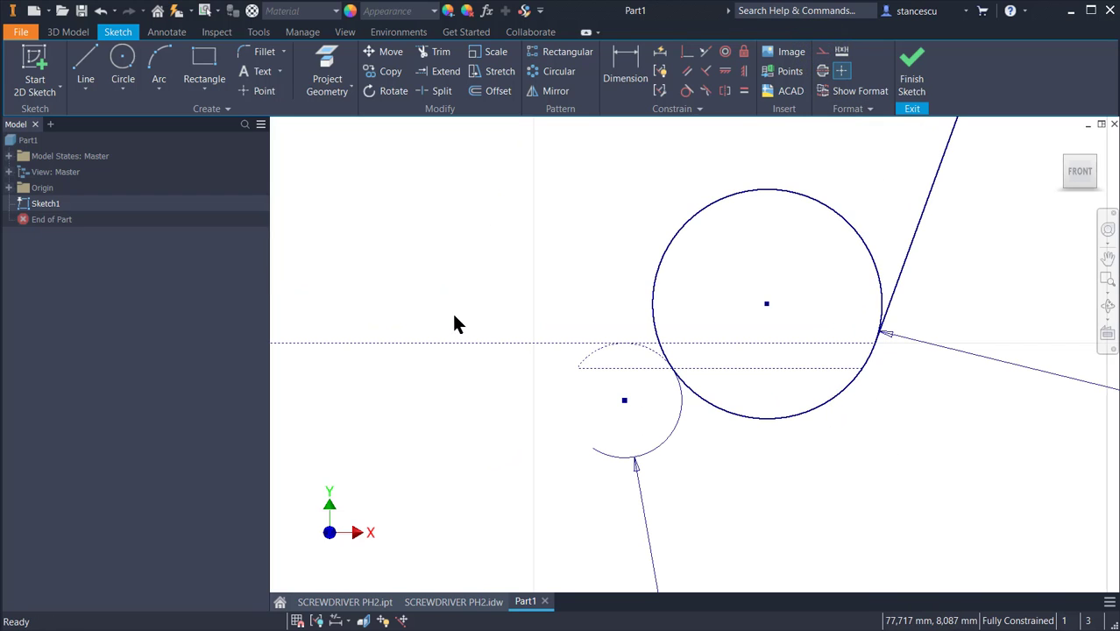
left_click(441, 55)
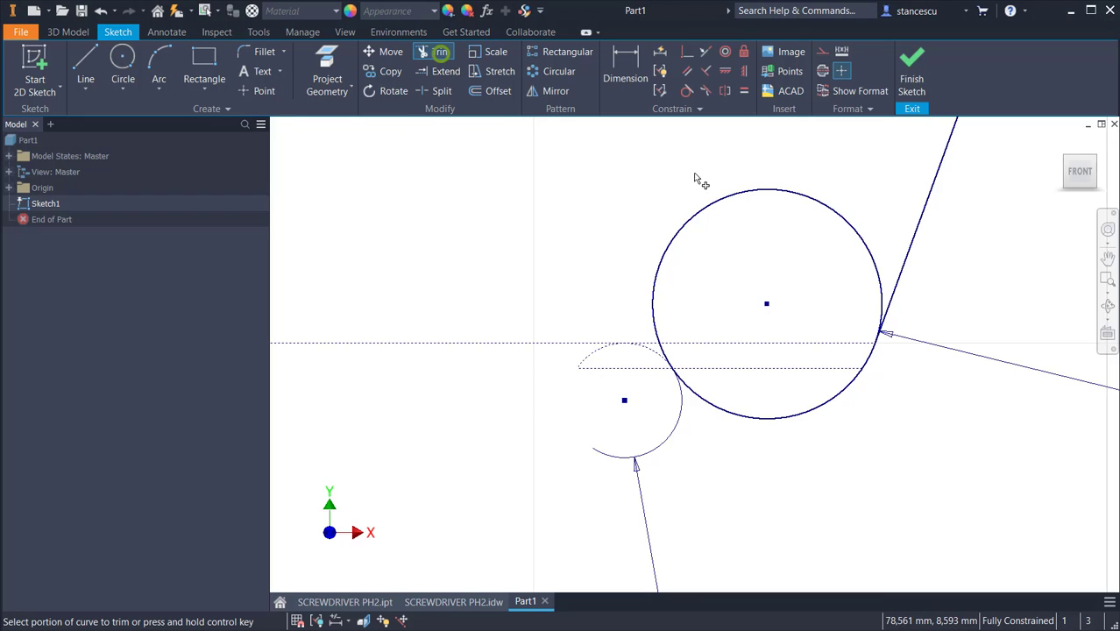
left_click(740, 195)
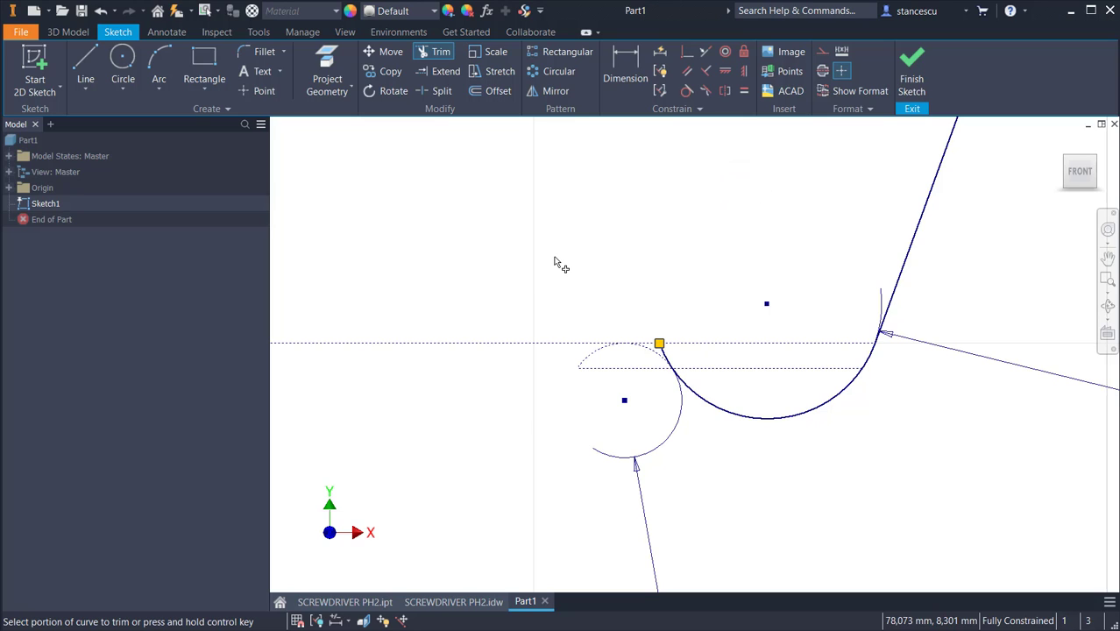
key("Escape")
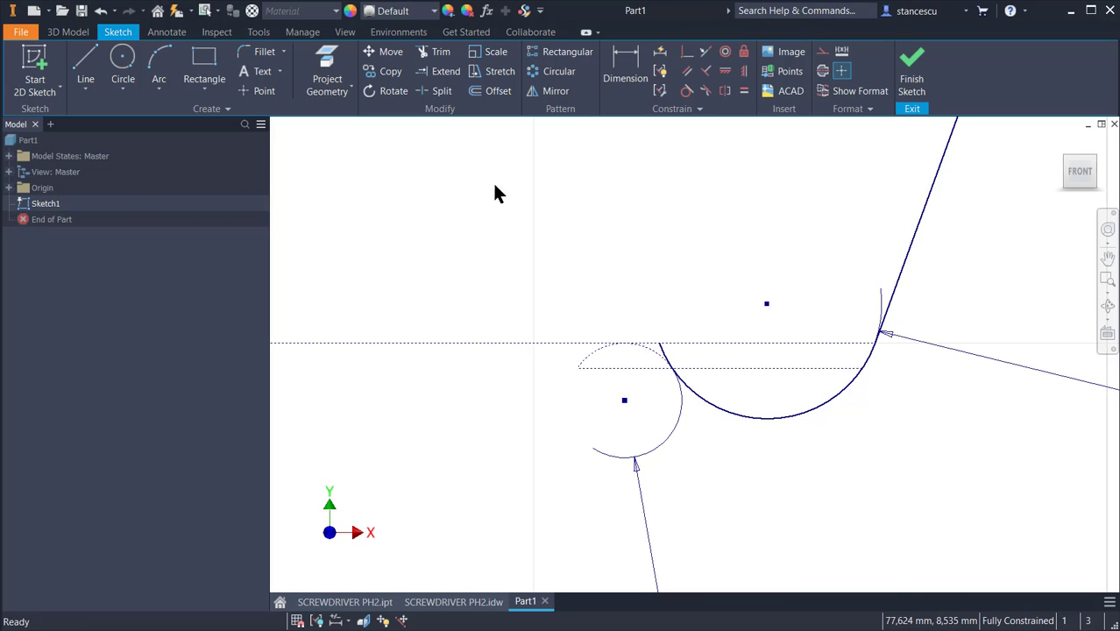
- Add a driven linear dimension to the full length of the horizontal helper line between the two arcs
left_click(623, 70)
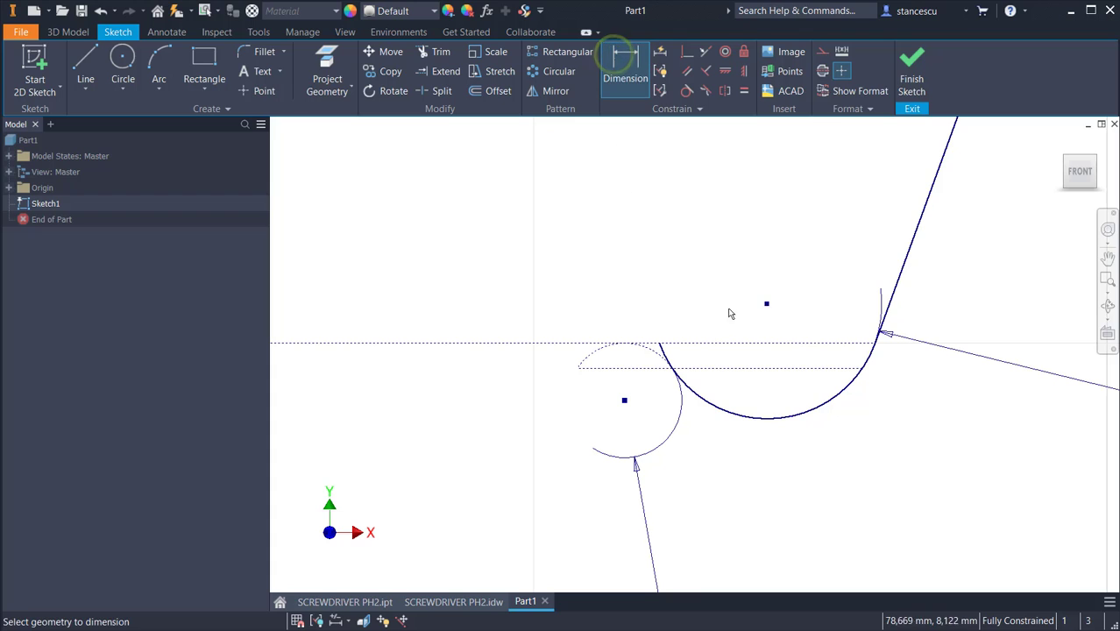
left_click(727, 368)
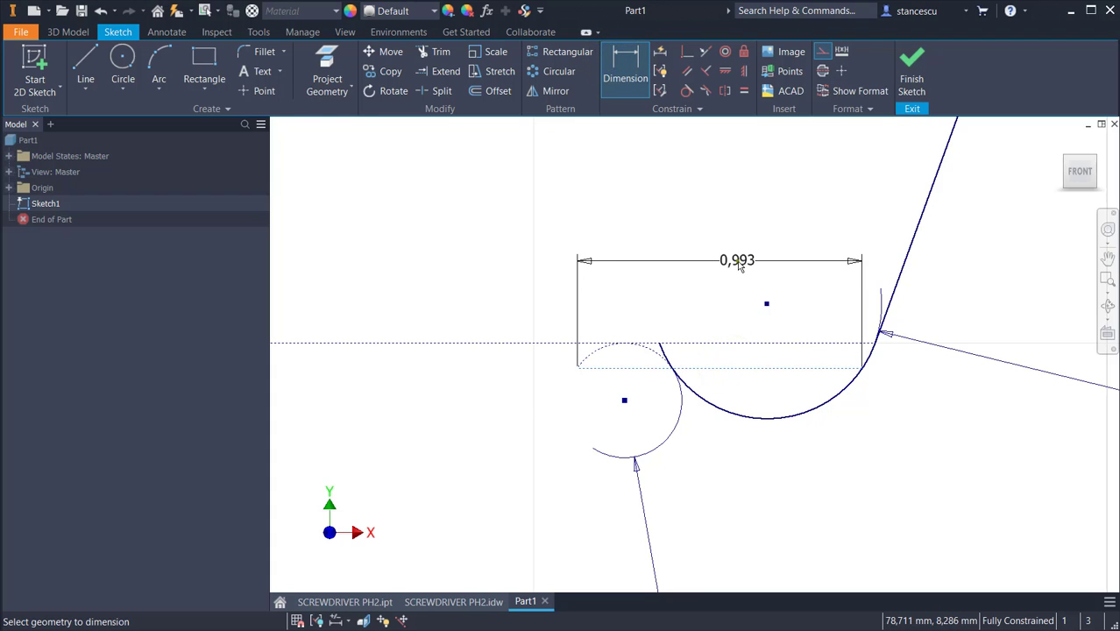
left_click(737, 264)
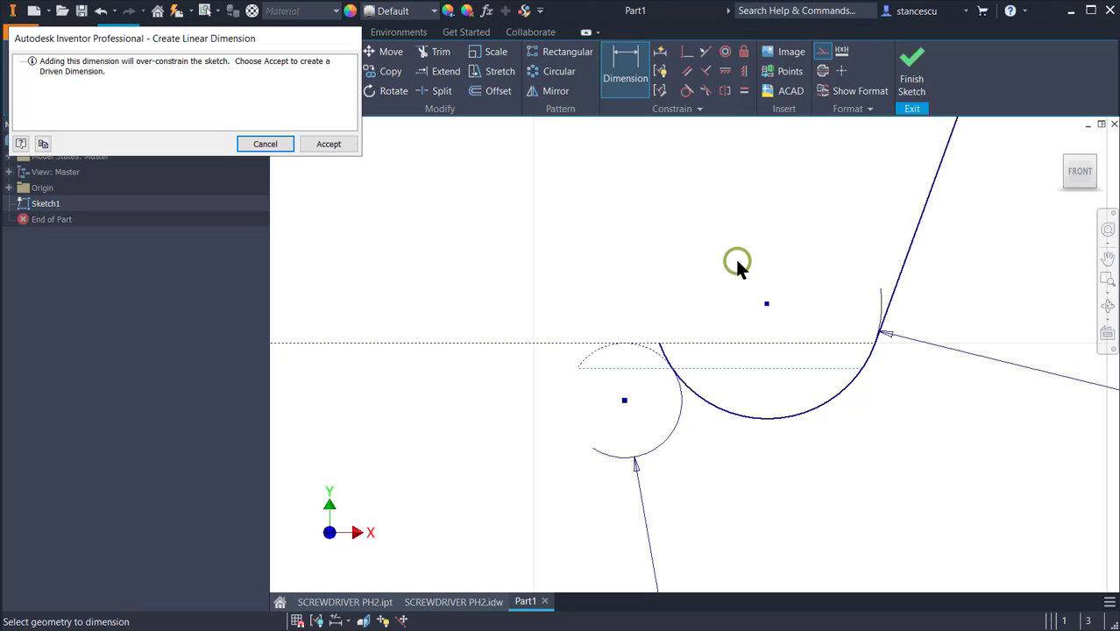
left_click(336, 145)
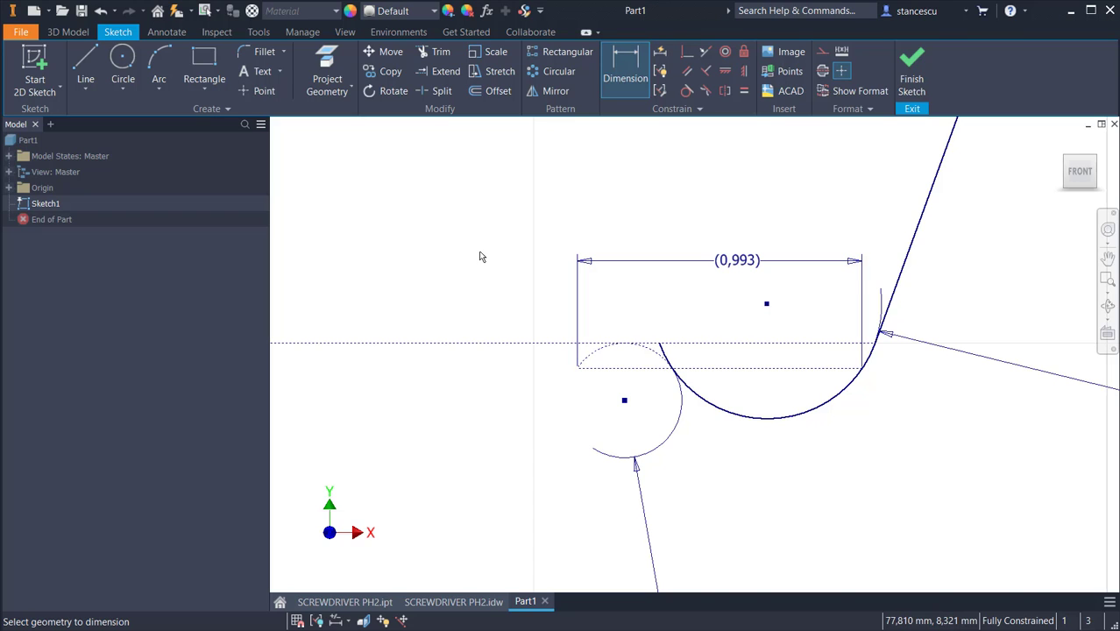
- Start a rectangular sketch pattern of the large channel arc, directed along the neck's construction line toward the handle side
scroll(442, 408, "down", 2)
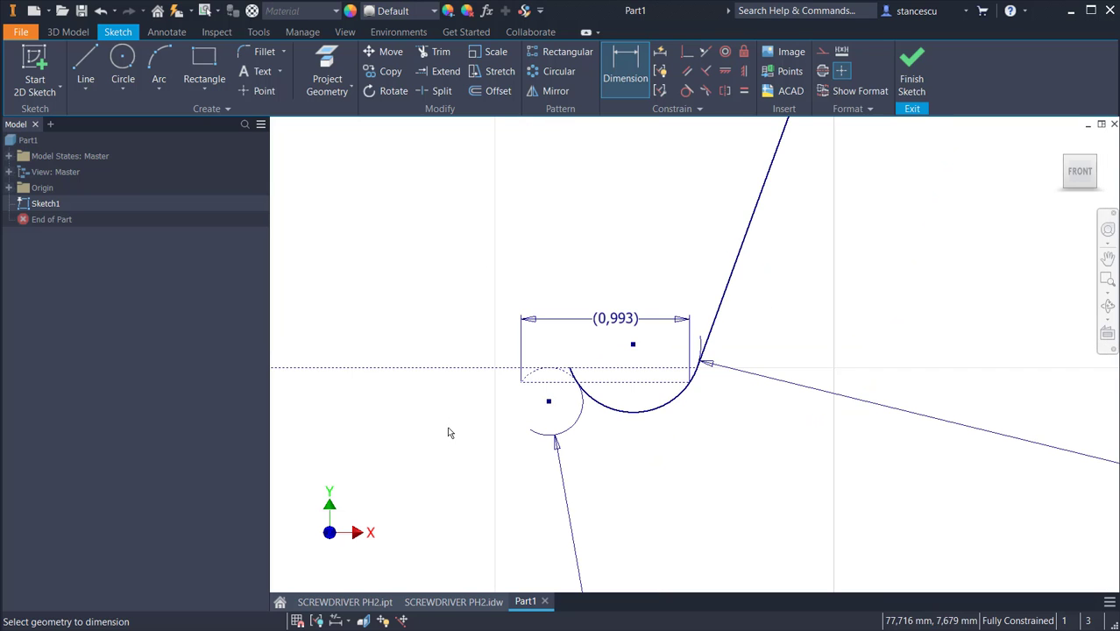
mouse_move(453, 430)
middle_mouse_down()
mouse_move(633, 401)
mouse_move(701, 403)
middle_mouse_up()
scroll(701, 404, "down", 2)
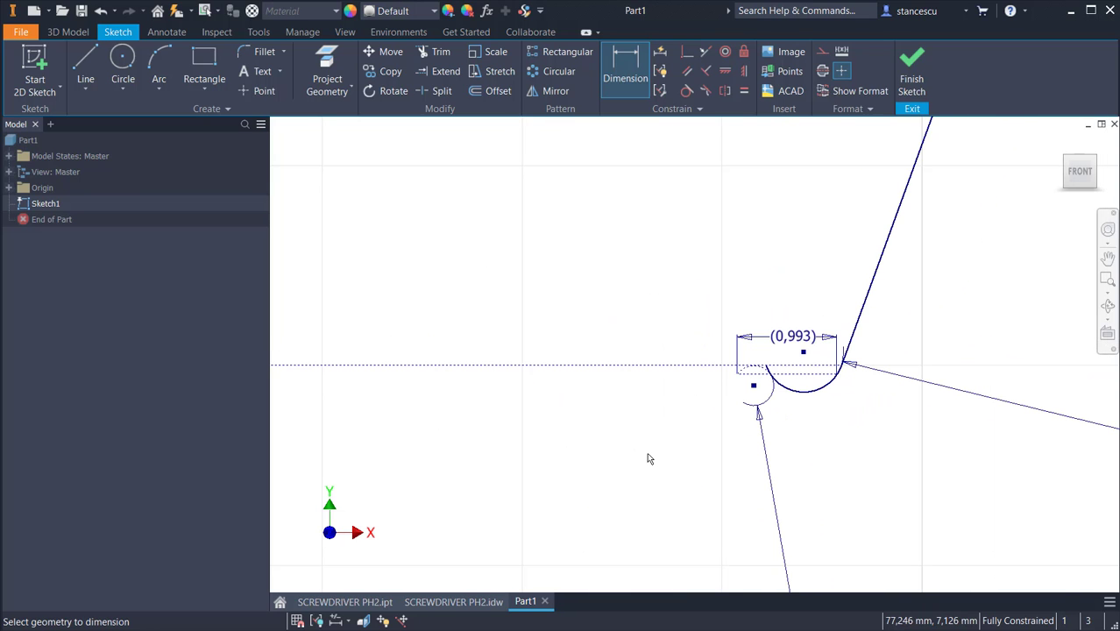
mouse_move(649, 459)
middle_mouse_down()
mouse_move(713, 436)
mouse_move(815, 461)
mouse_move(792, 464)
middle_mouse_up()
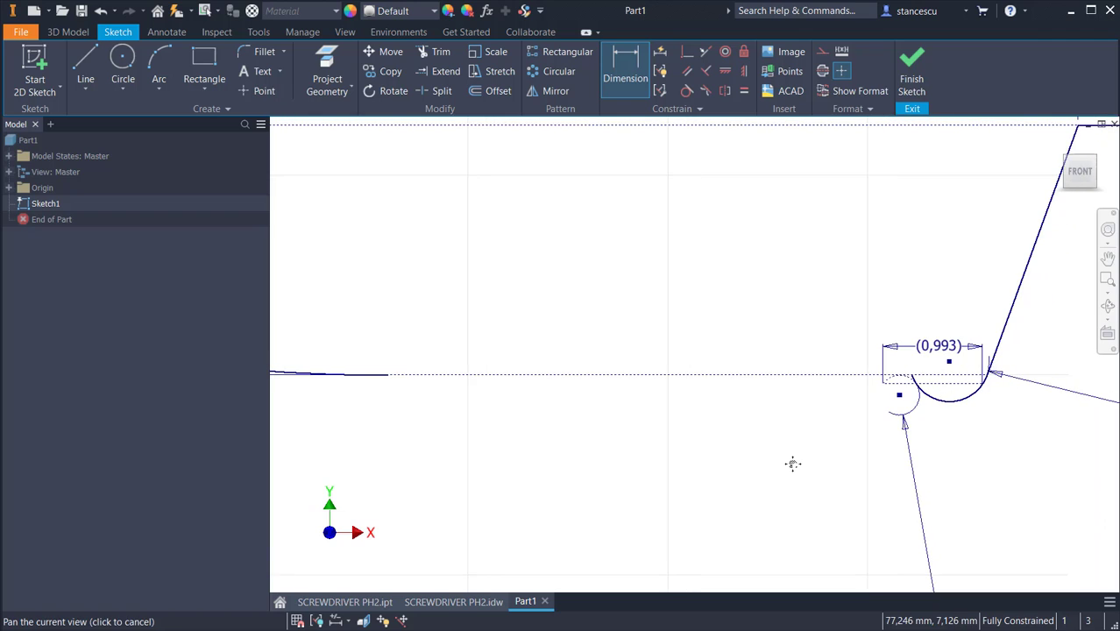
left_click(575, 54)
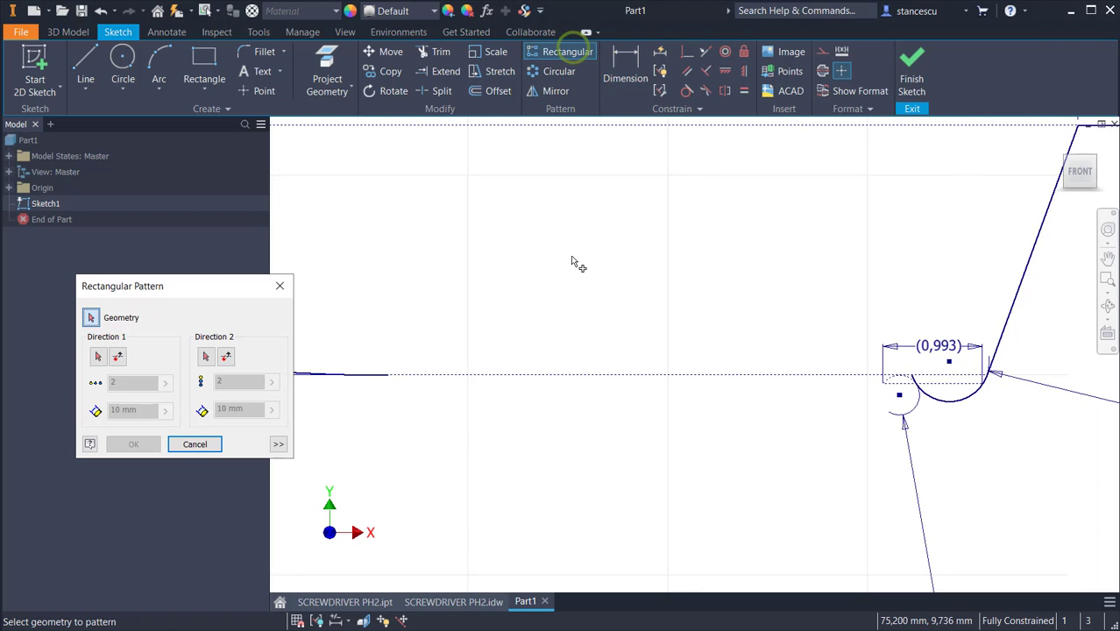
left_click(959, 408)
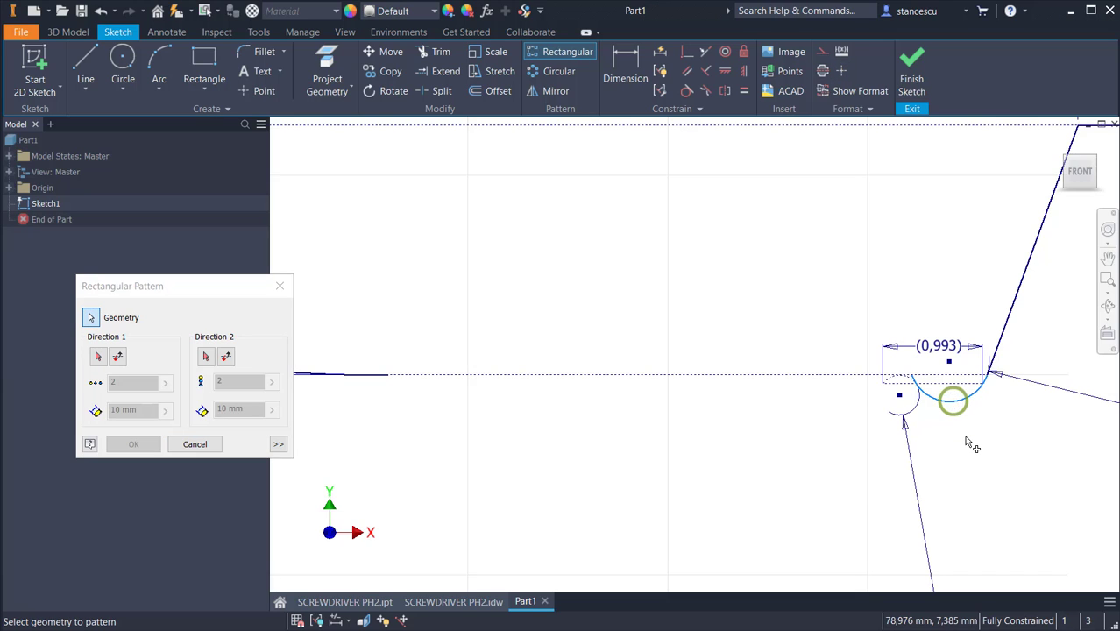
left_click(99, 358)
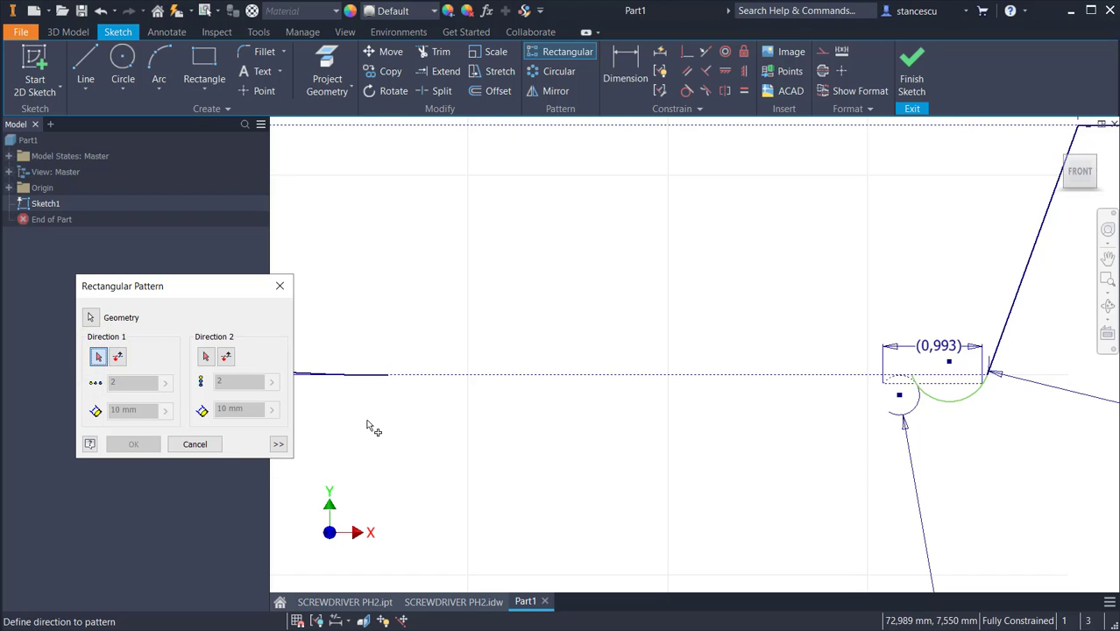
left_click(774, 377)
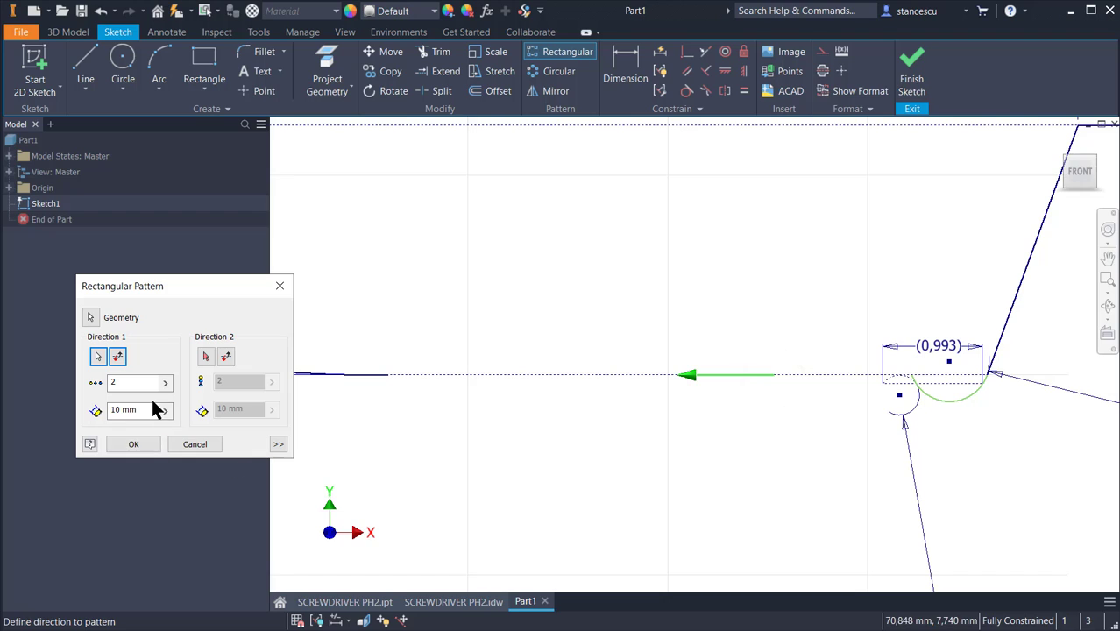
- Create the arc pattern with 5 instances, linking the spacing to the helper line's driven dimension d19
double_click(144, 386)
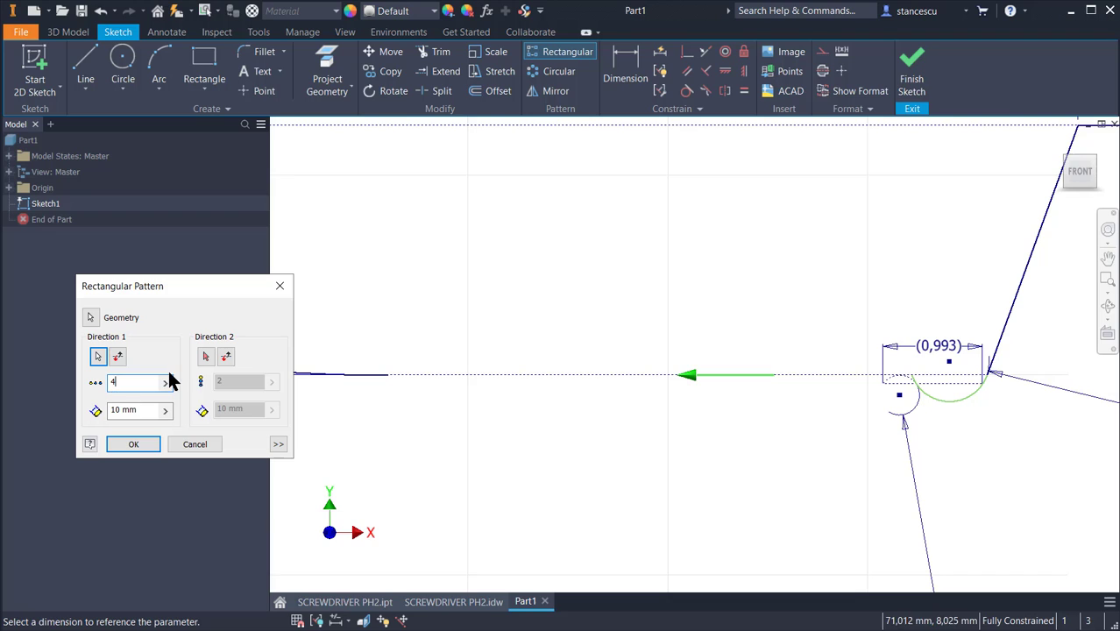
double_click(123, 384)
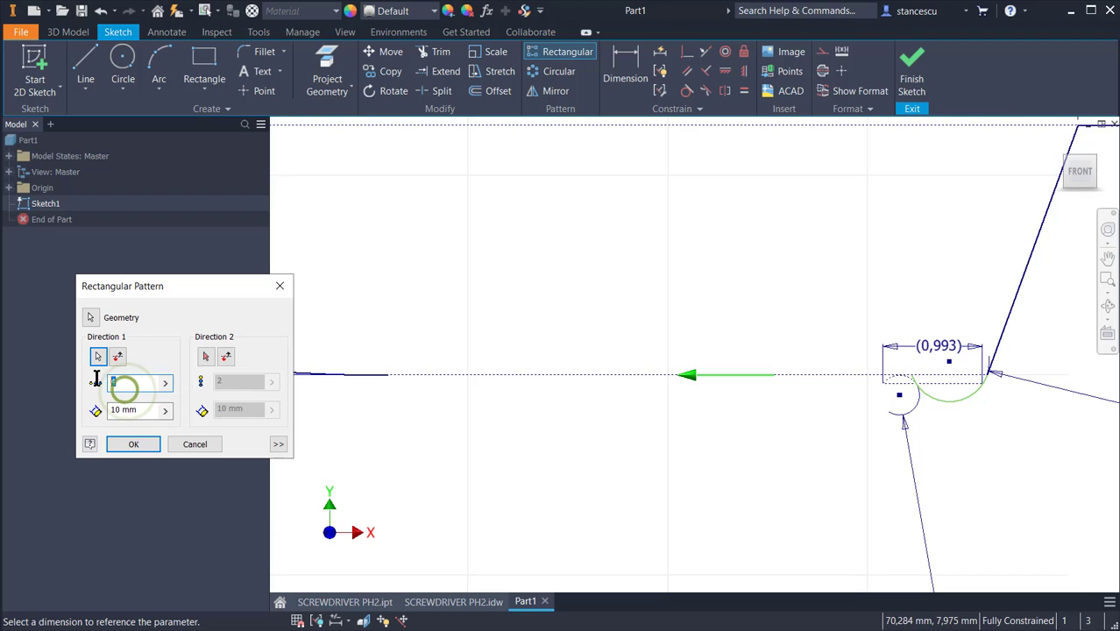
type("5")
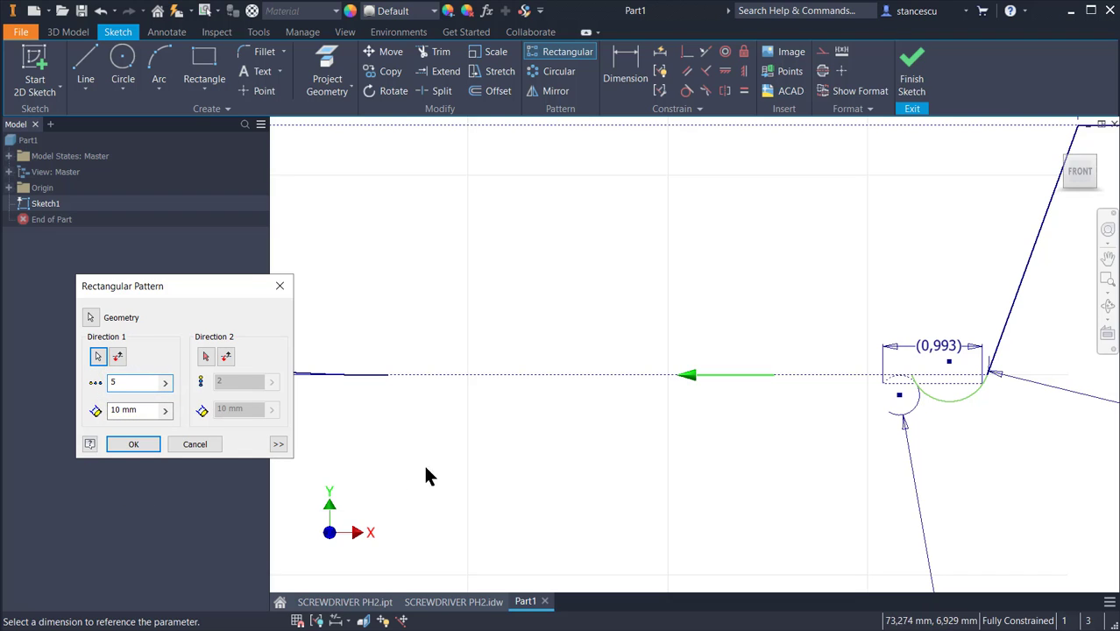
double_click(142, 411)
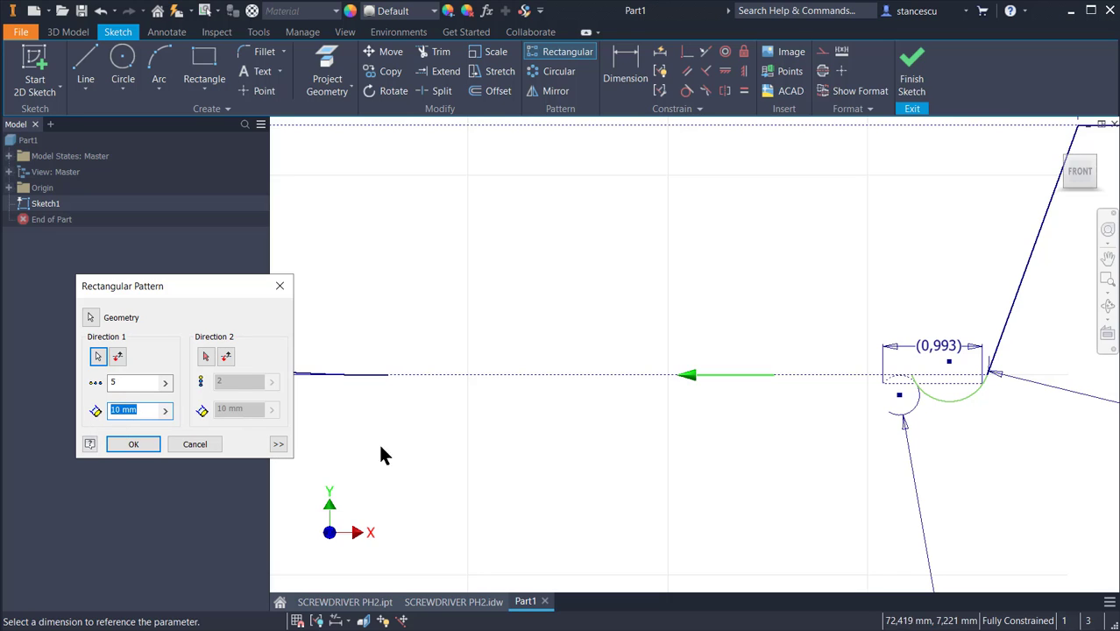
left_click(939, 352)
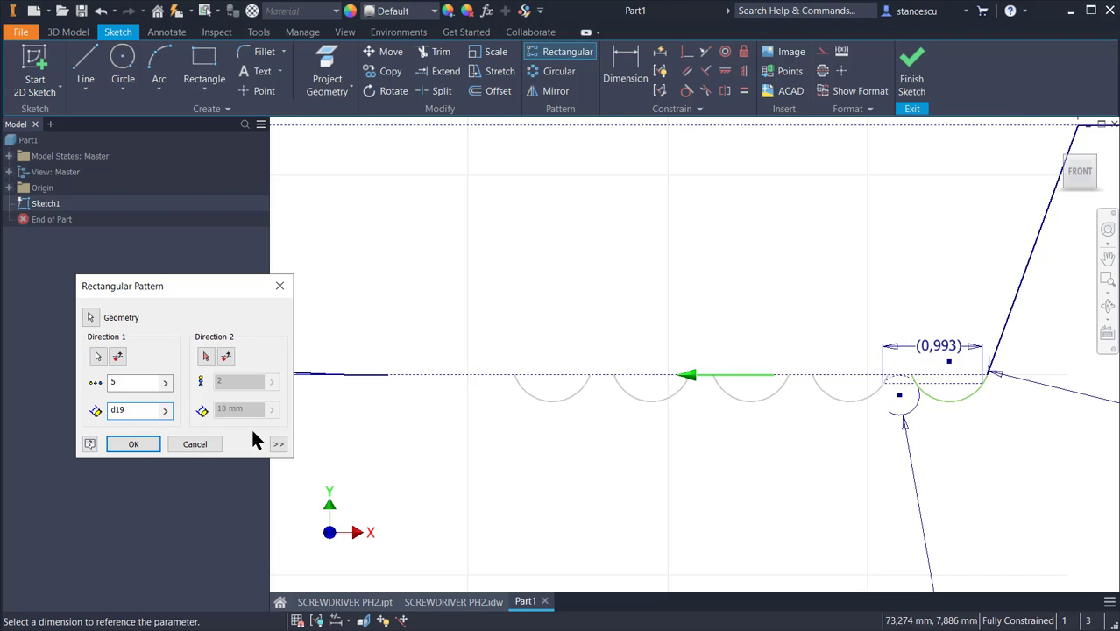
double_click(114, 411)
left_click(149, 443)
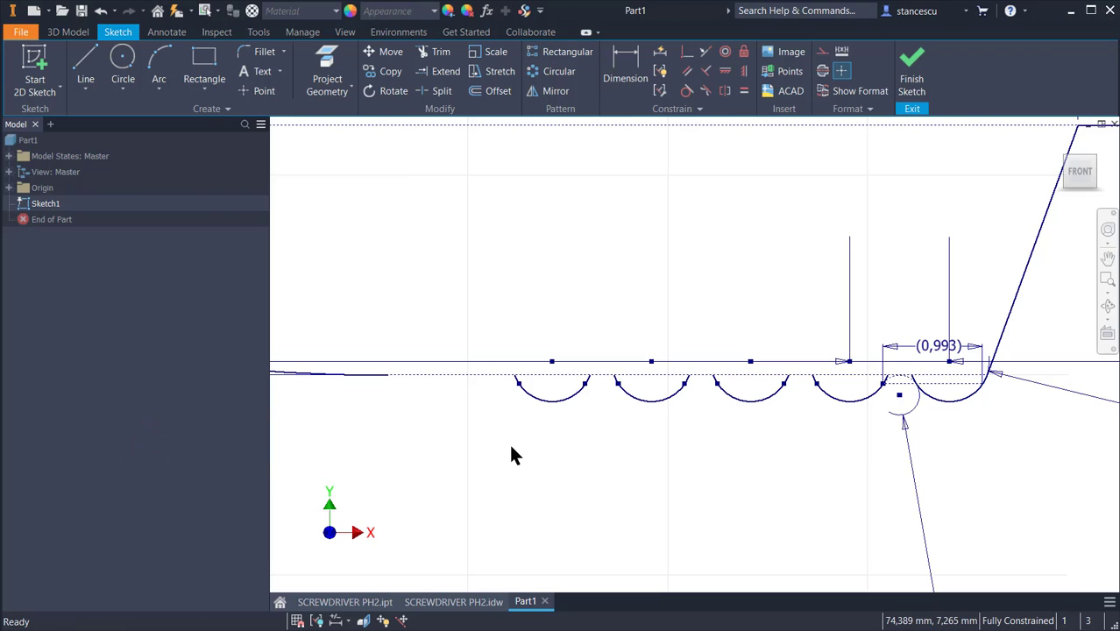
- Draw a horizontal line about 1,27 mm long from the end of the neck's profile curve to the upper end of the farthest patterned arc
left_click(442, 95)
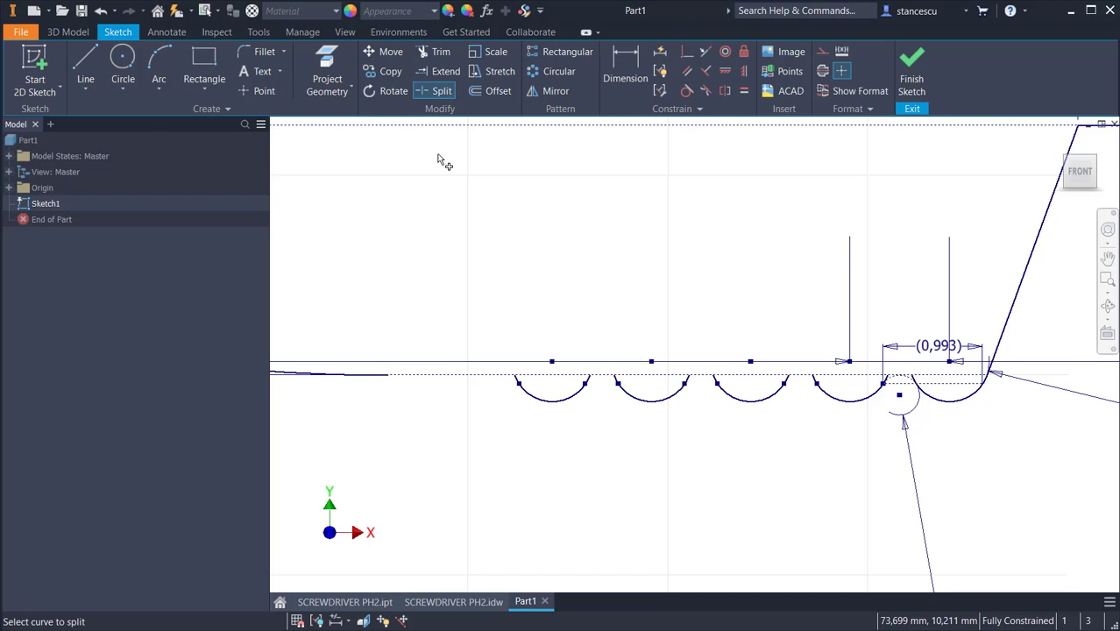
left_click(91, 54)
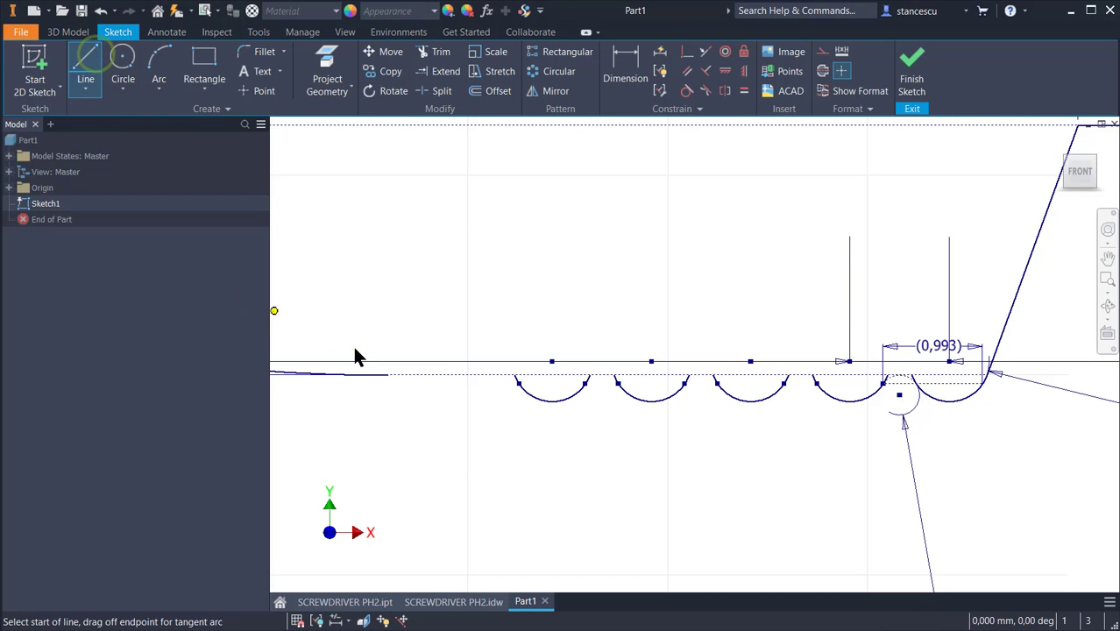
left_click(388, 375)
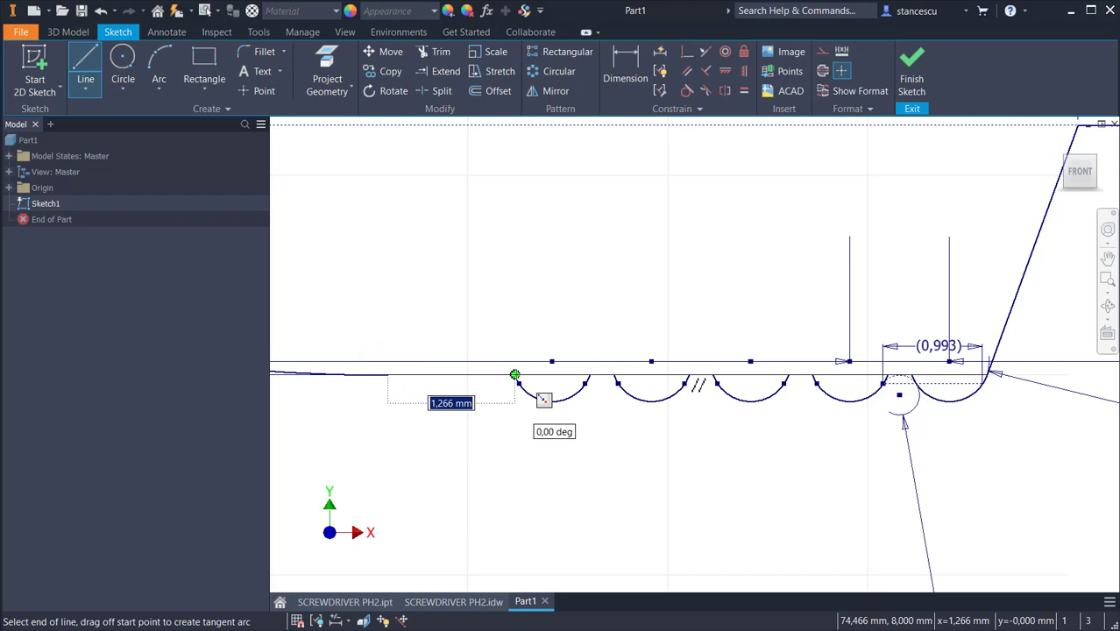
double_click(515, 375)
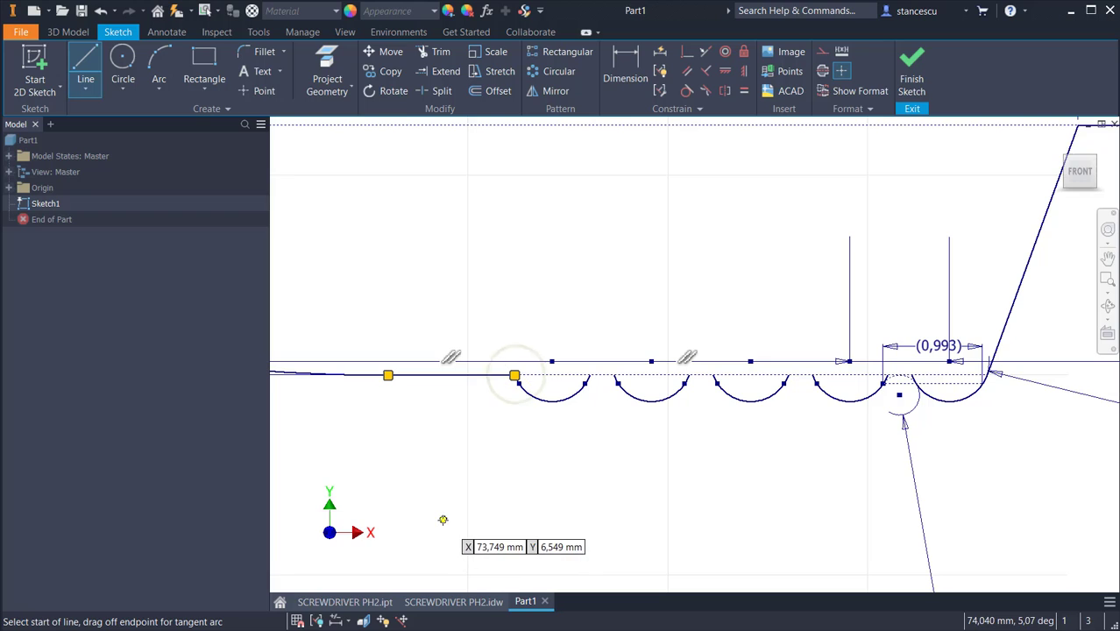
key("Escape")
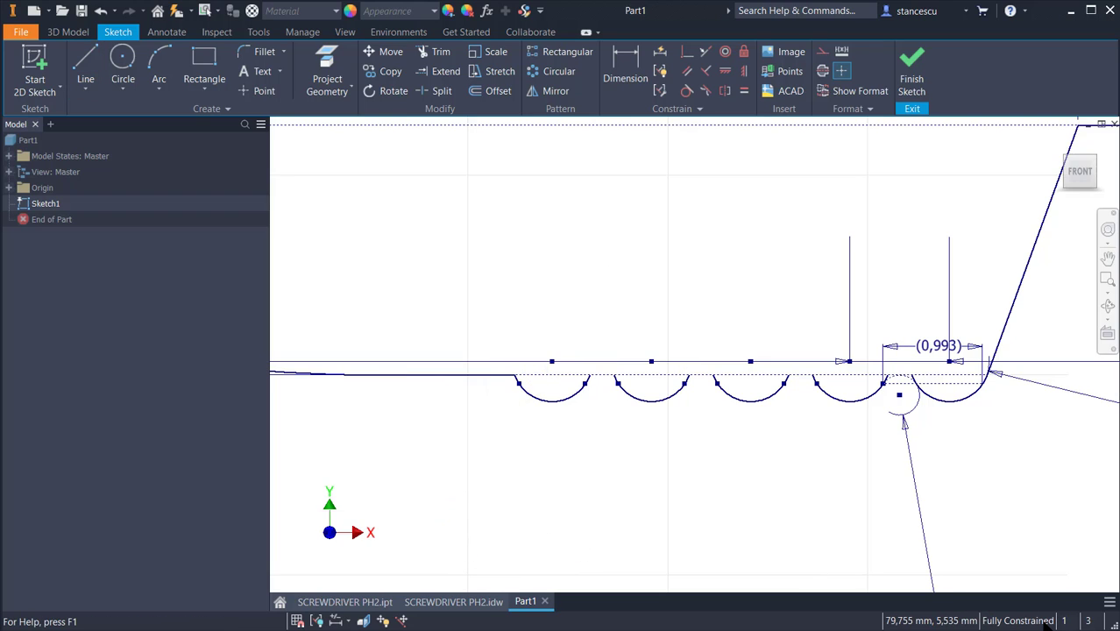
scroll(612, 403, "down", 3)
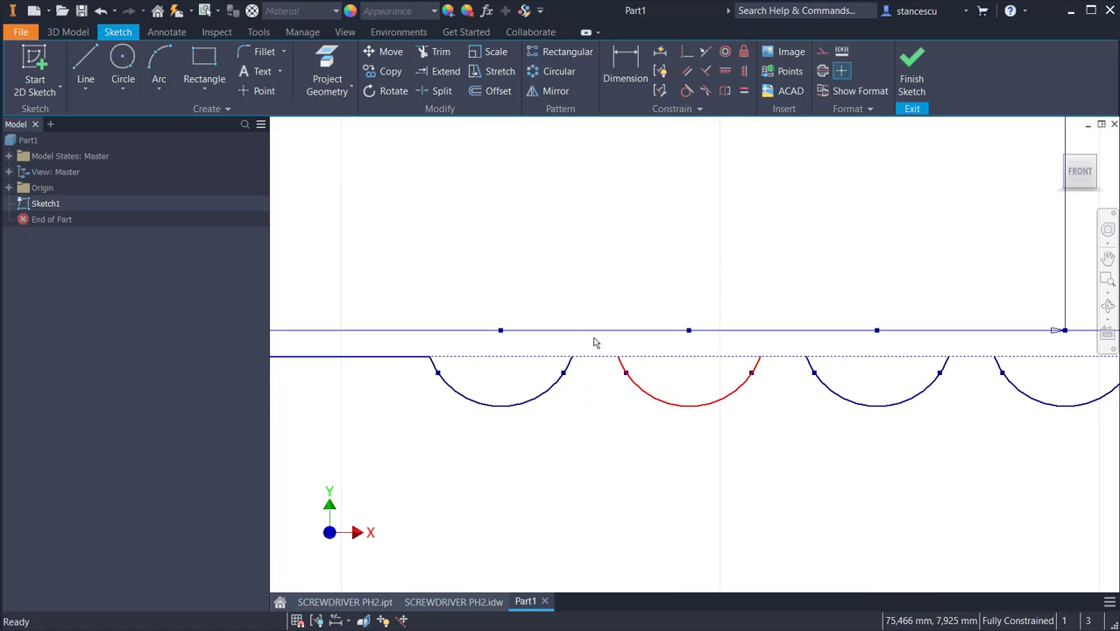
- Draw four horizontal lines about 0,24 mm long, bridging the gaps between the upper ends of the five channel arcs
left_click(88, 75)
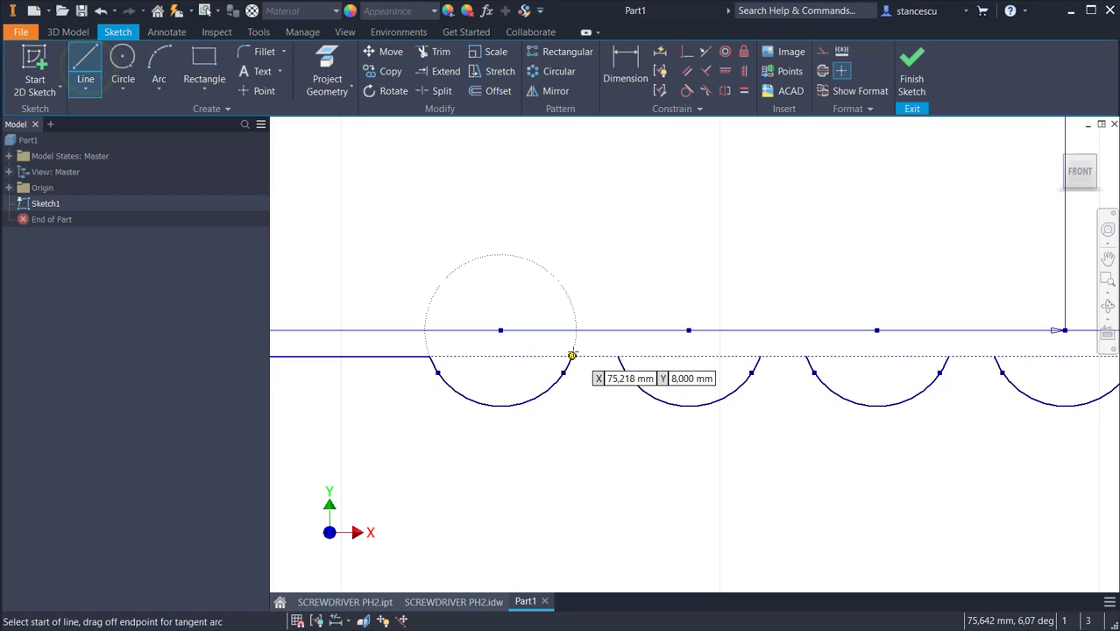
left_click(572, 355)
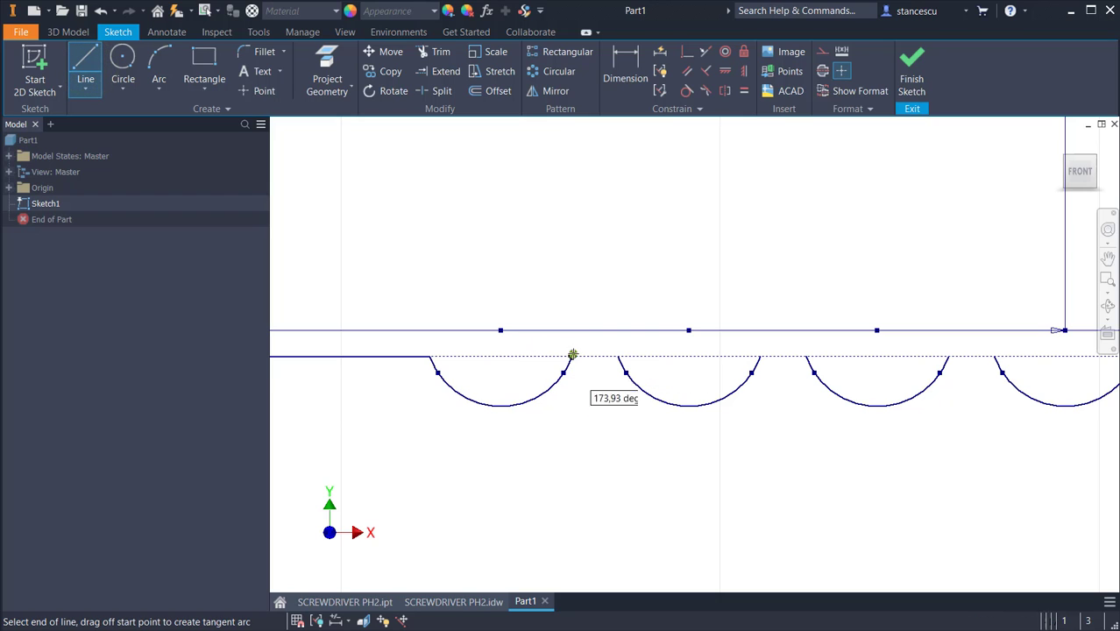
left_click(617, 356)
left_click(617, 355)
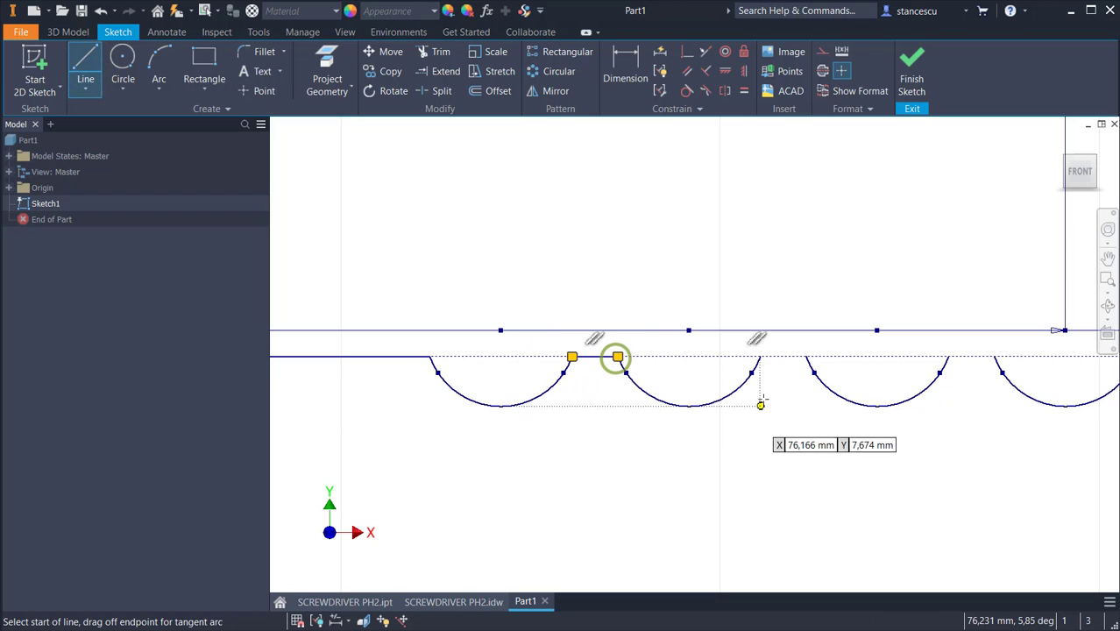
left_click(760, 357)
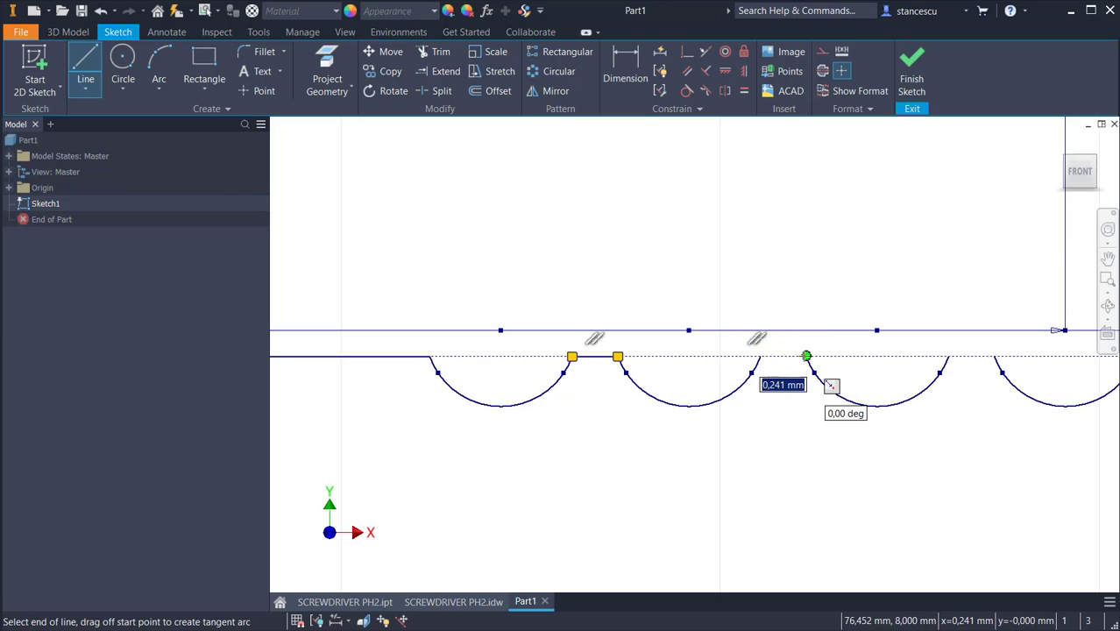
double_click(805, 356)
left_click(947, 357)
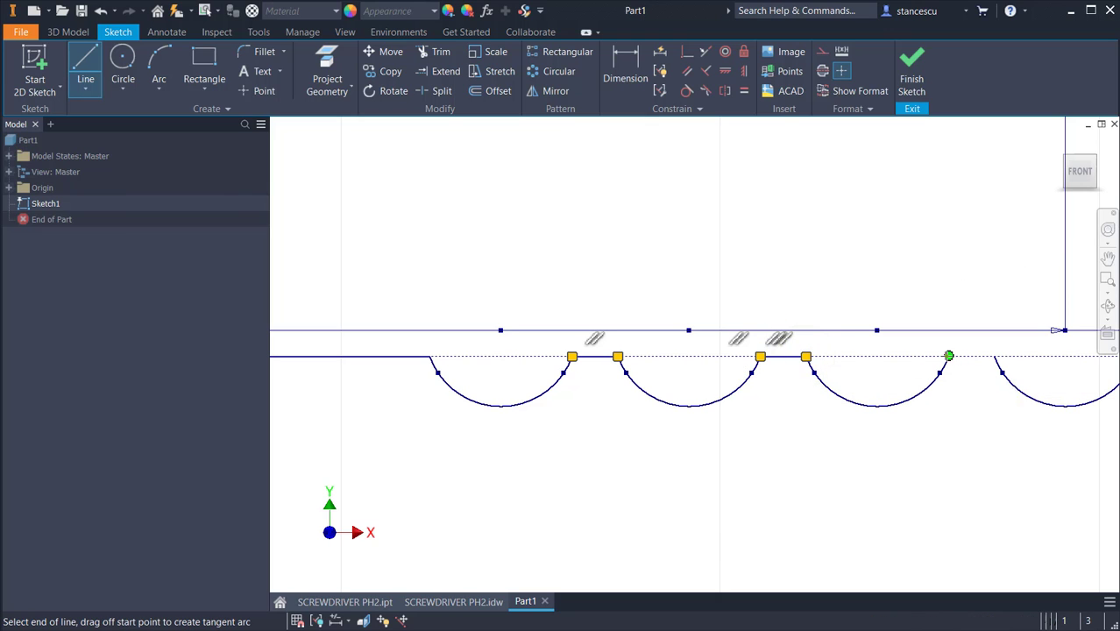
double_click(994, 356)
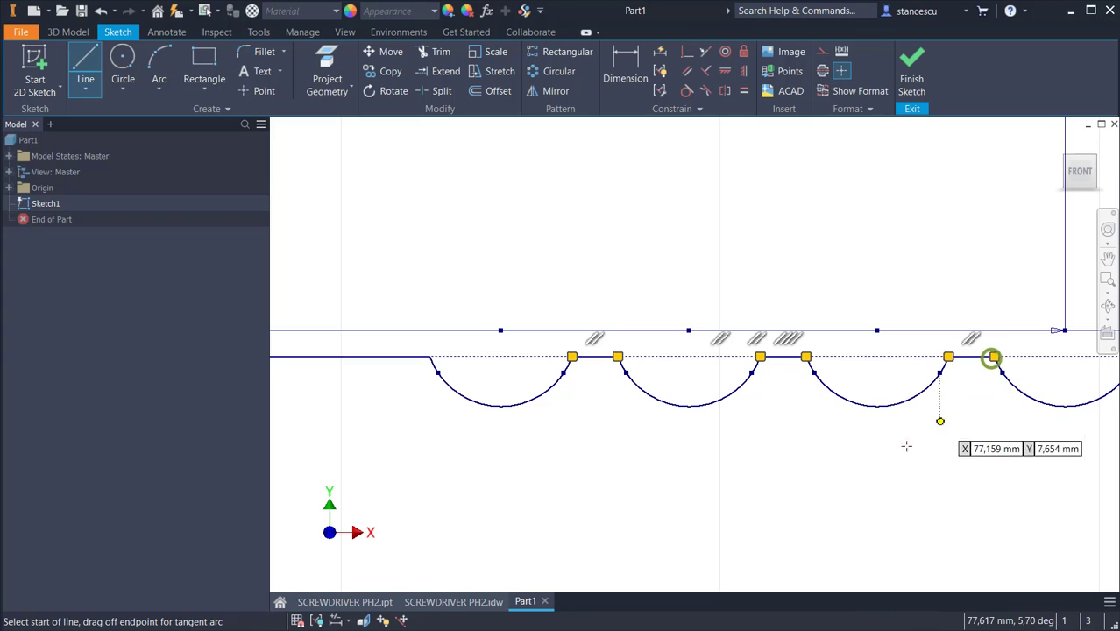
middle_click_drag(730, 474, 587, 492)
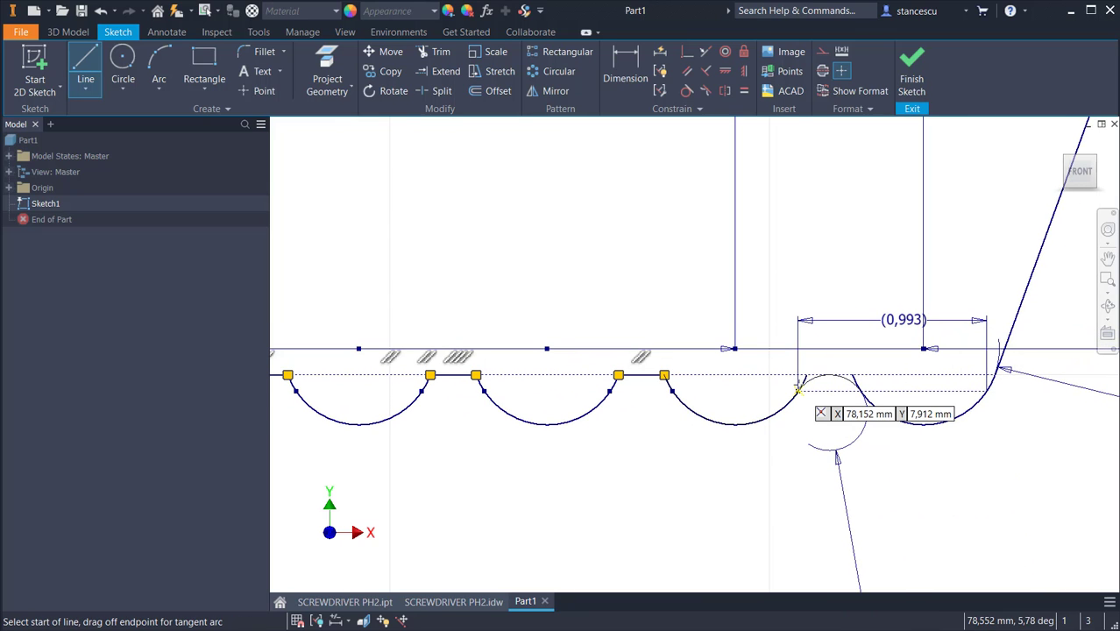
left_click(807, 373)
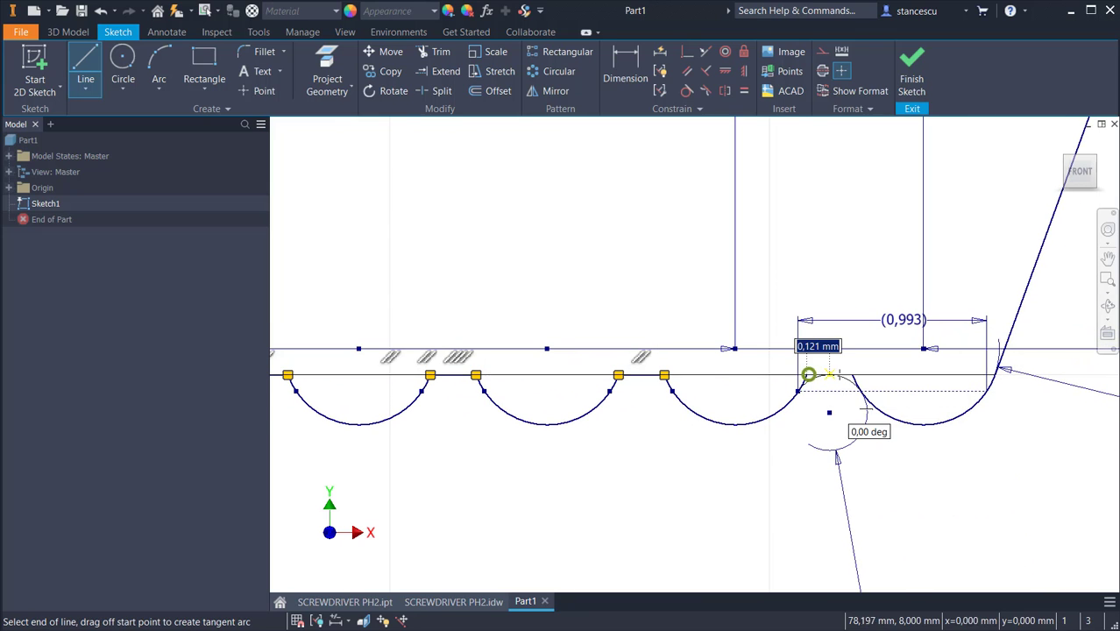
double_click(850, 375)
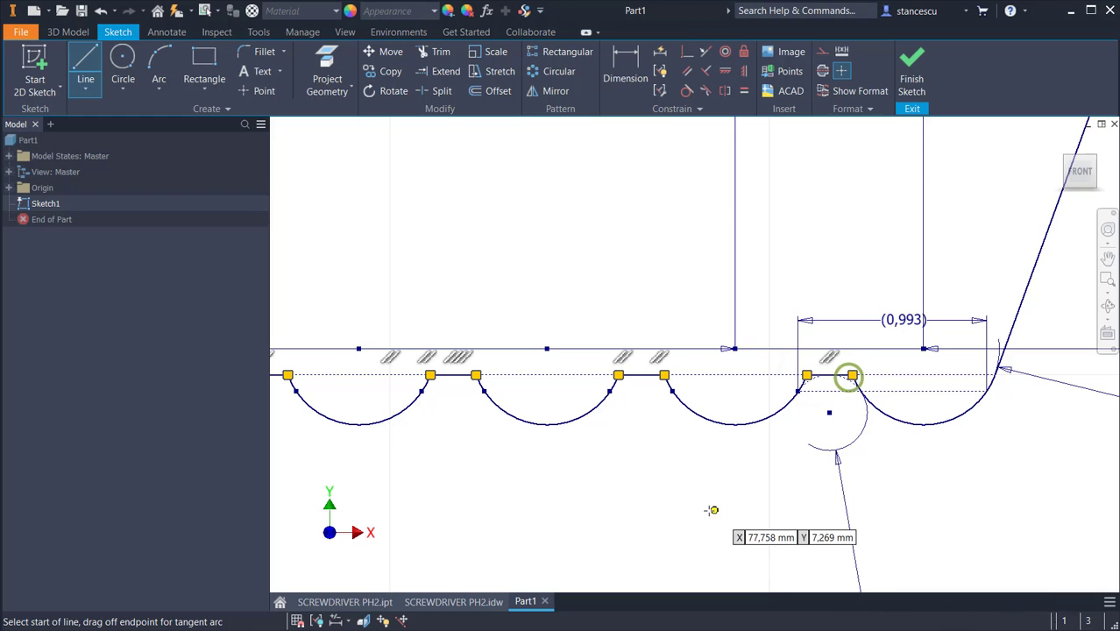
- Finish the sketch and revolve its closed profile a full 360 degrees about the centerline into a solid
left_click(912, 70)
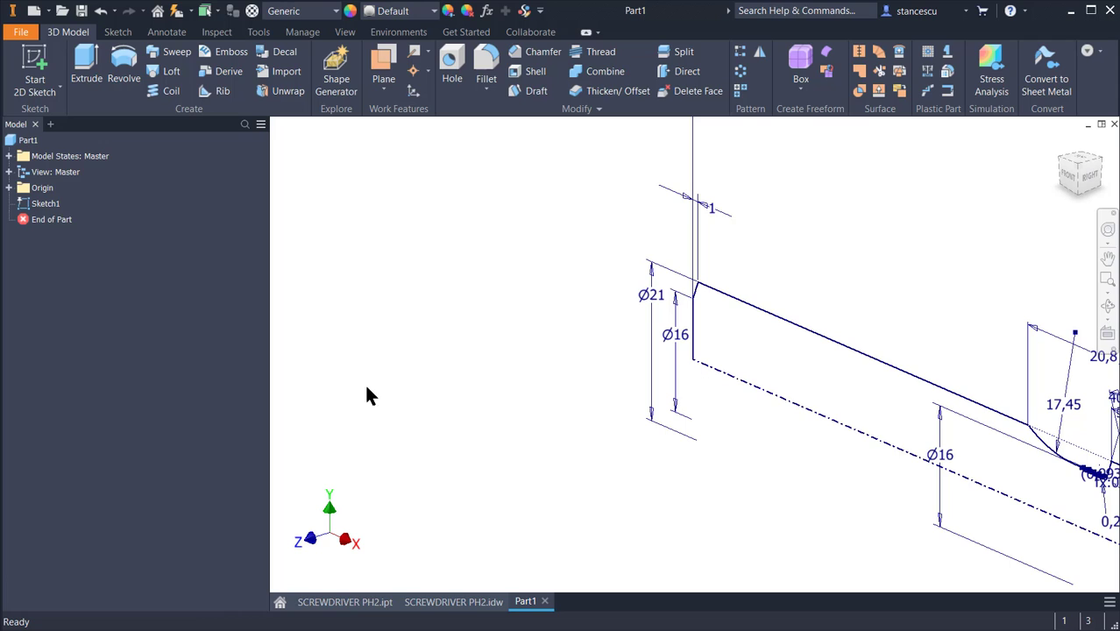
middle_click_drag(720, 375, 547, 302)
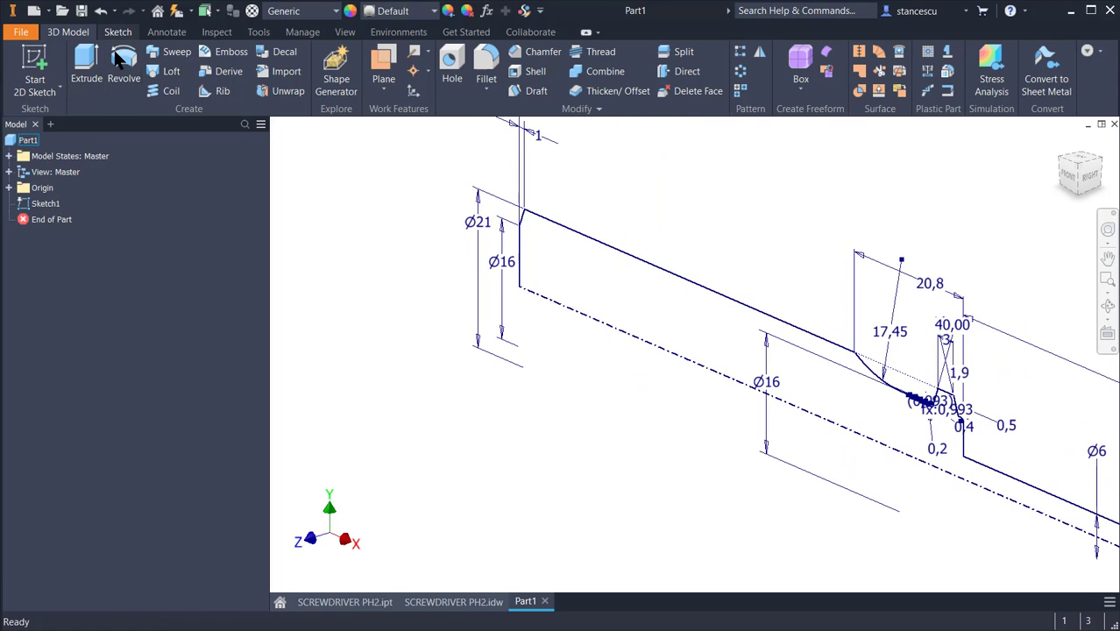
left_click(138, 72)
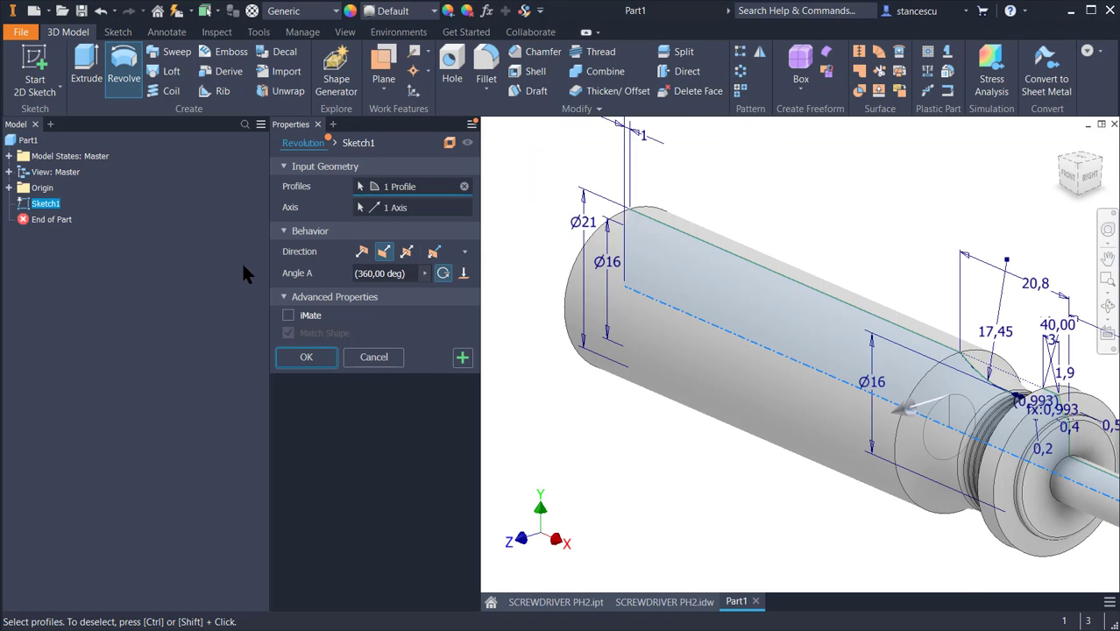
left_click(307, 359)
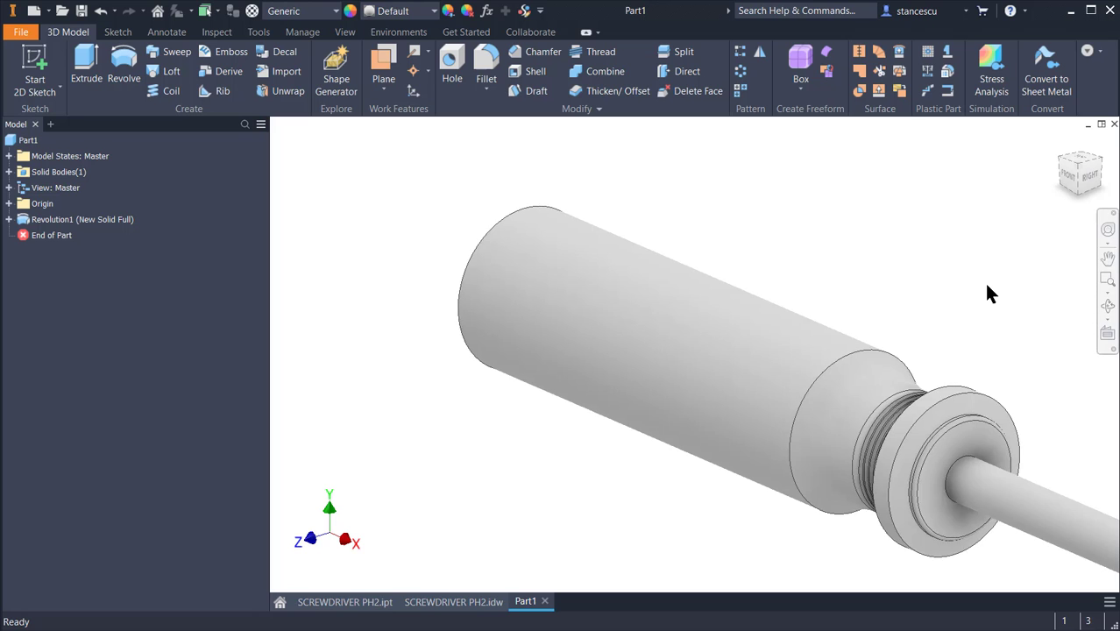
- Start a constant-radius fillet of 0,2 mm on the edge of the neck ridge closest to the collar
middle_click_drag(987, 286, 961, 261, "shift")
scroll(960, 261, "up", 3)
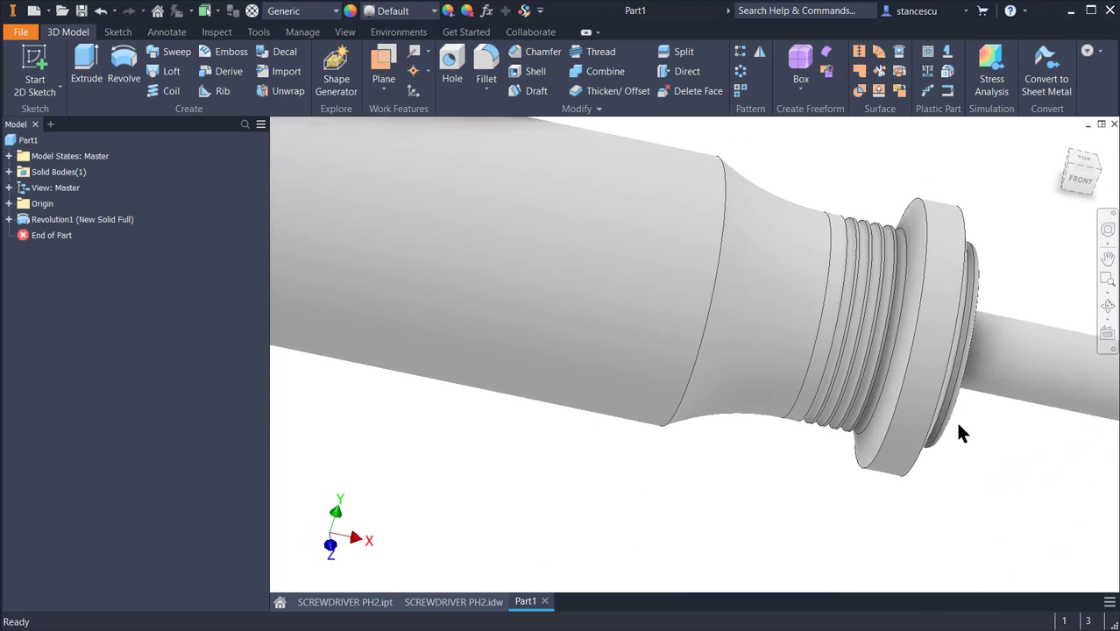
scroll(960, 432, "up", 6)
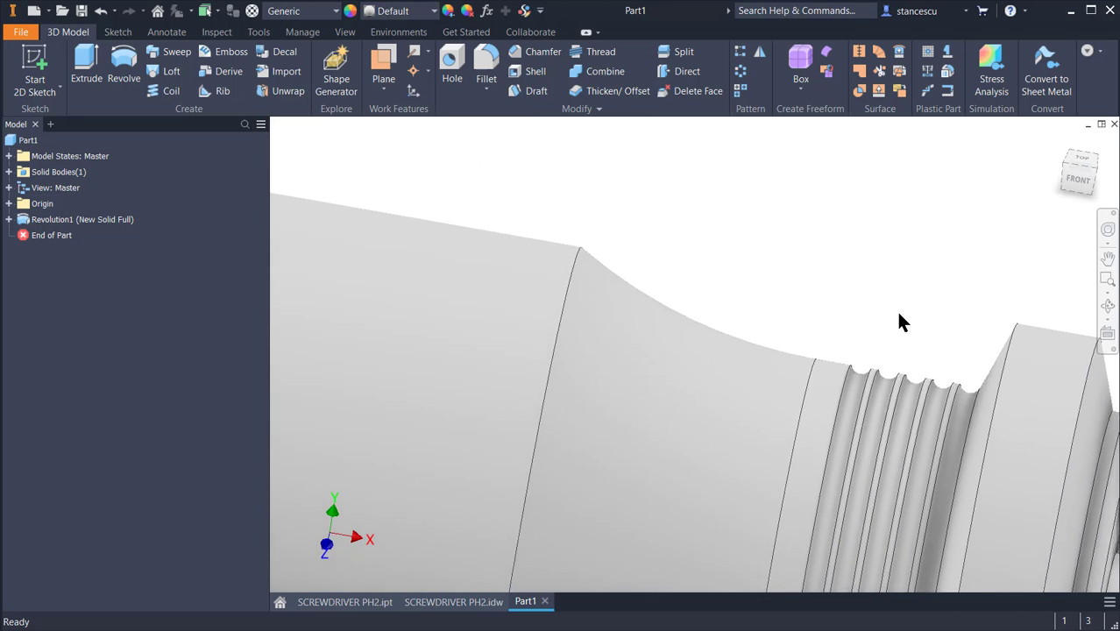
middle_click_drag(898, 313, 635, 178, "shift")
middle_click_drag(662, 215, 874, 396, "shift")
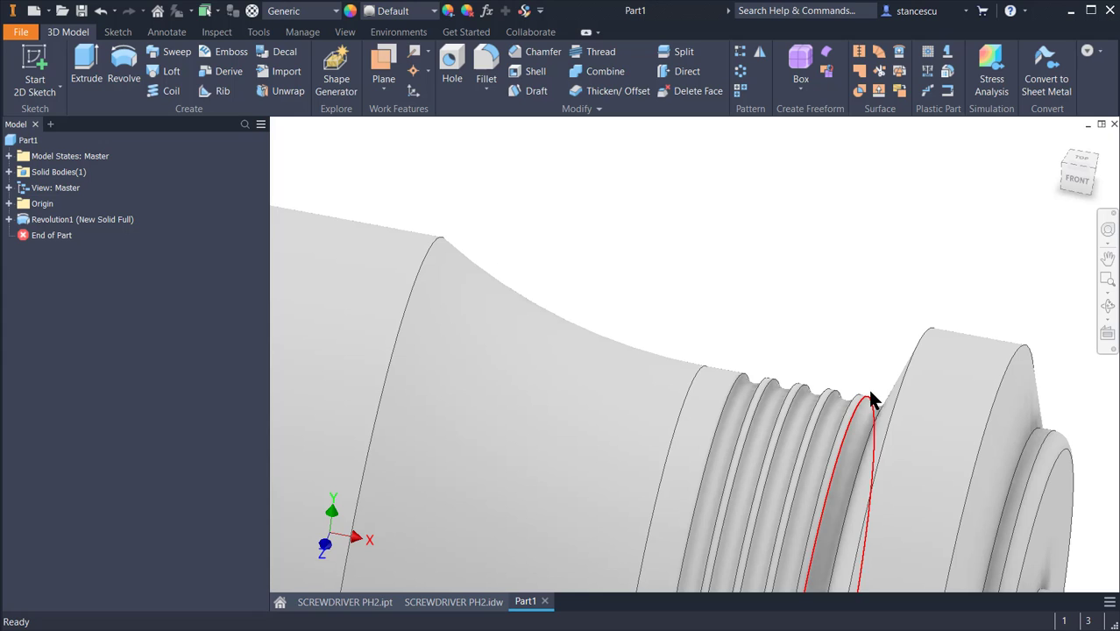
left_click(870, 395)
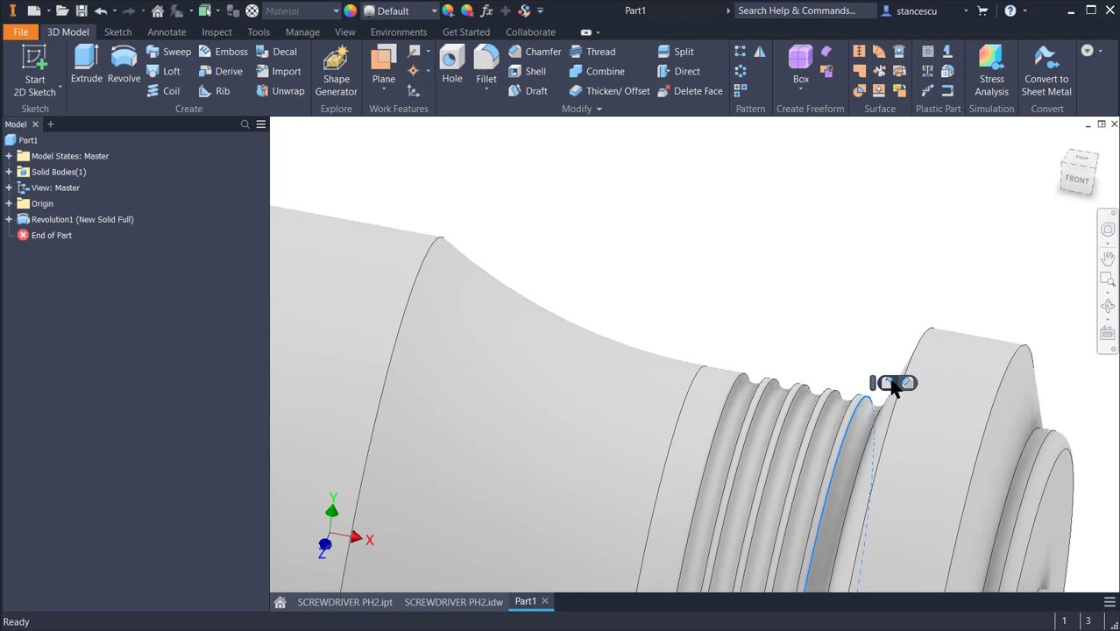
key("f")
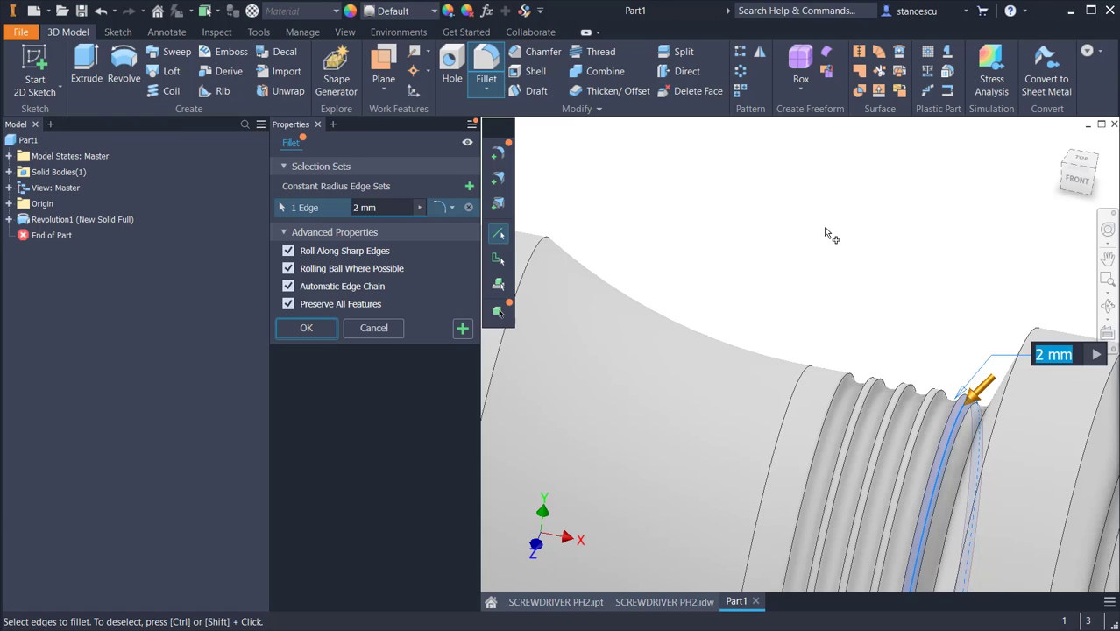
type("0,2")
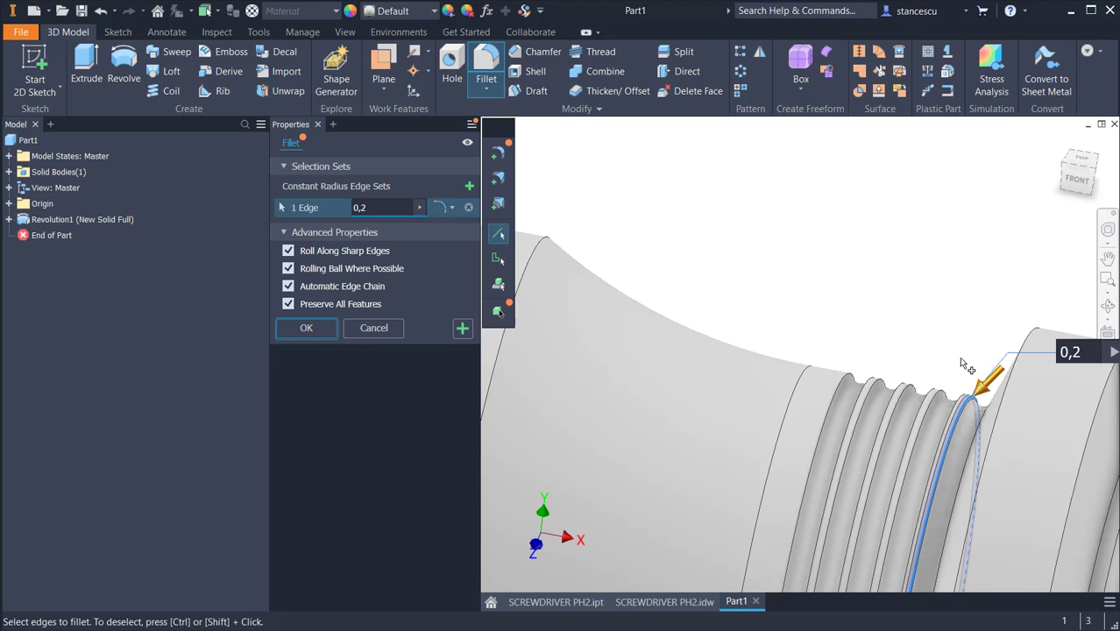
scroll(964, 380, "up", 2)
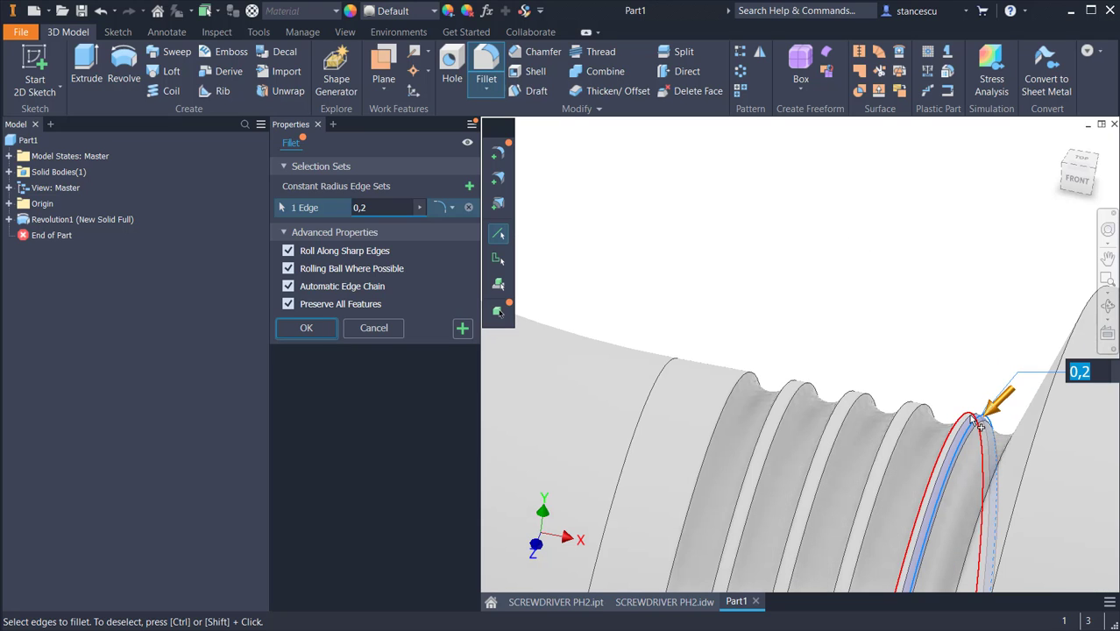
- Add the remaining ridge edges and the outer edge of the handle-side channel to the 0,2 mm fillet, nine edges in total, and create it
left_click(975, 418)
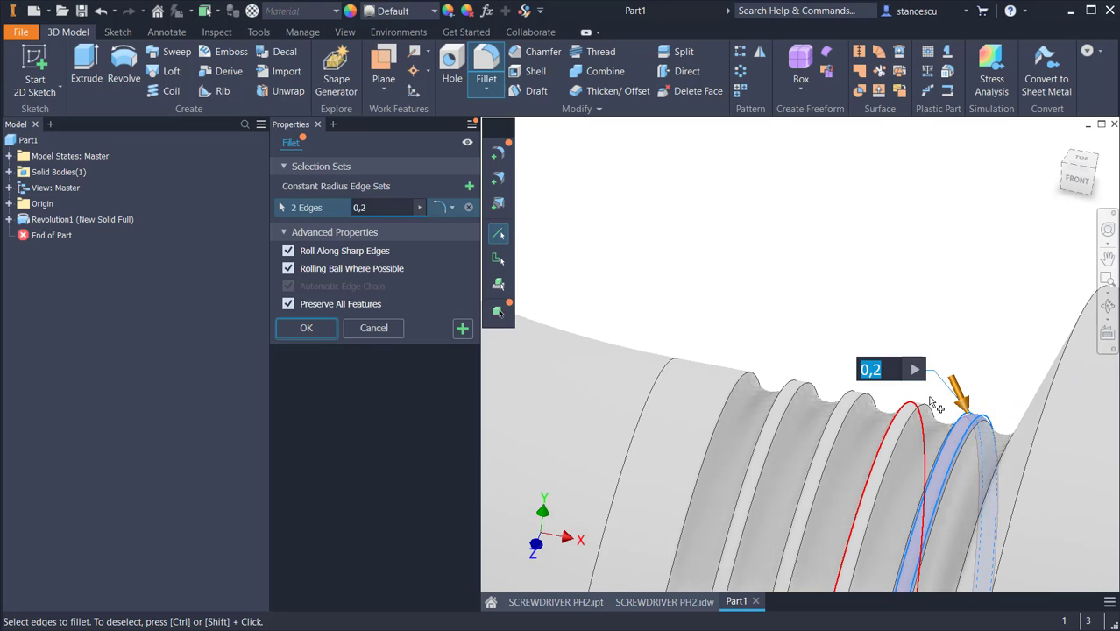
left_click(897, 438)
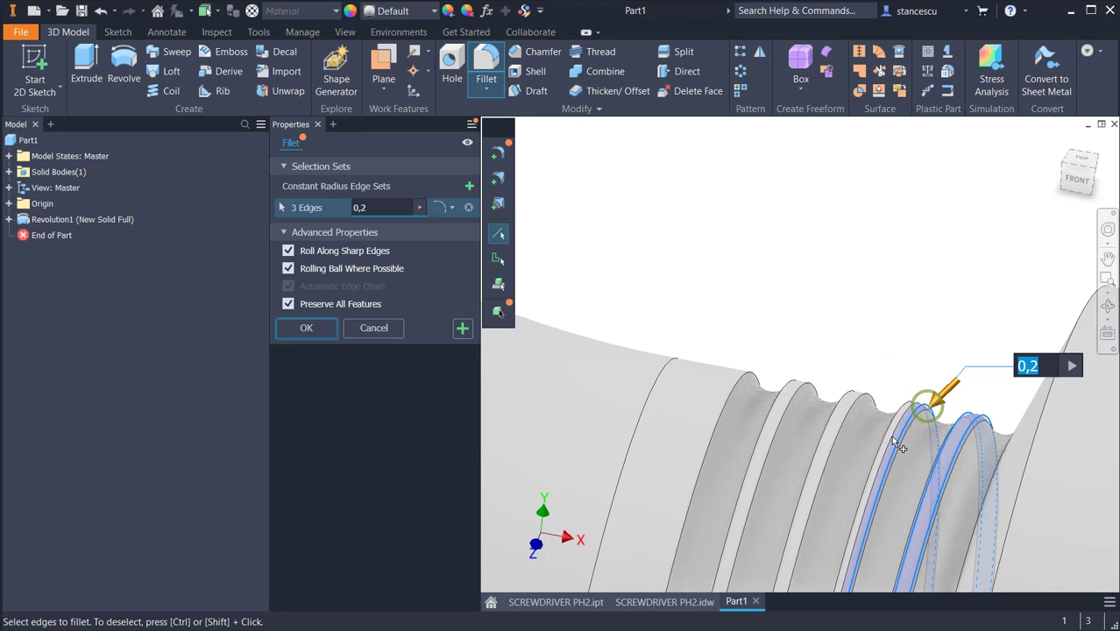
left_click(880, 464)
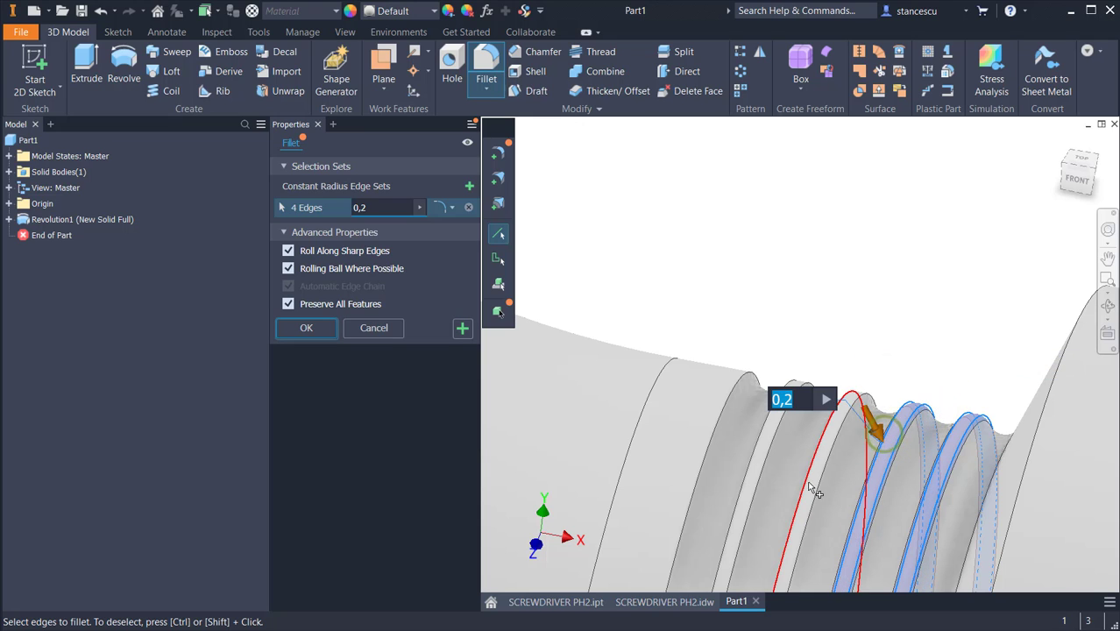
left_click(868, 405)
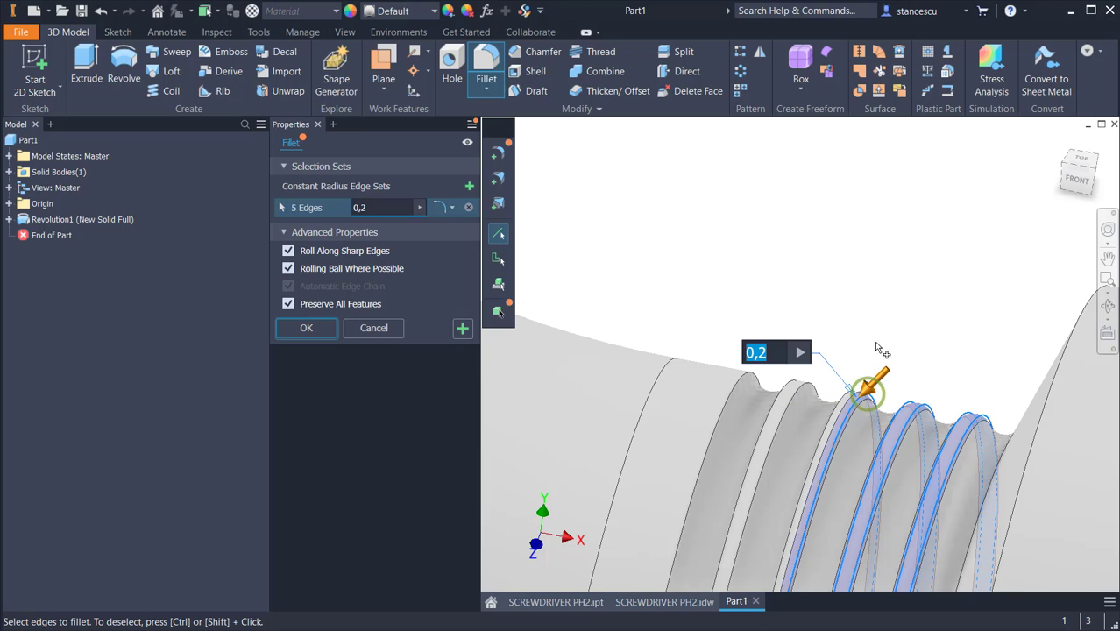
left_click(831, 410)
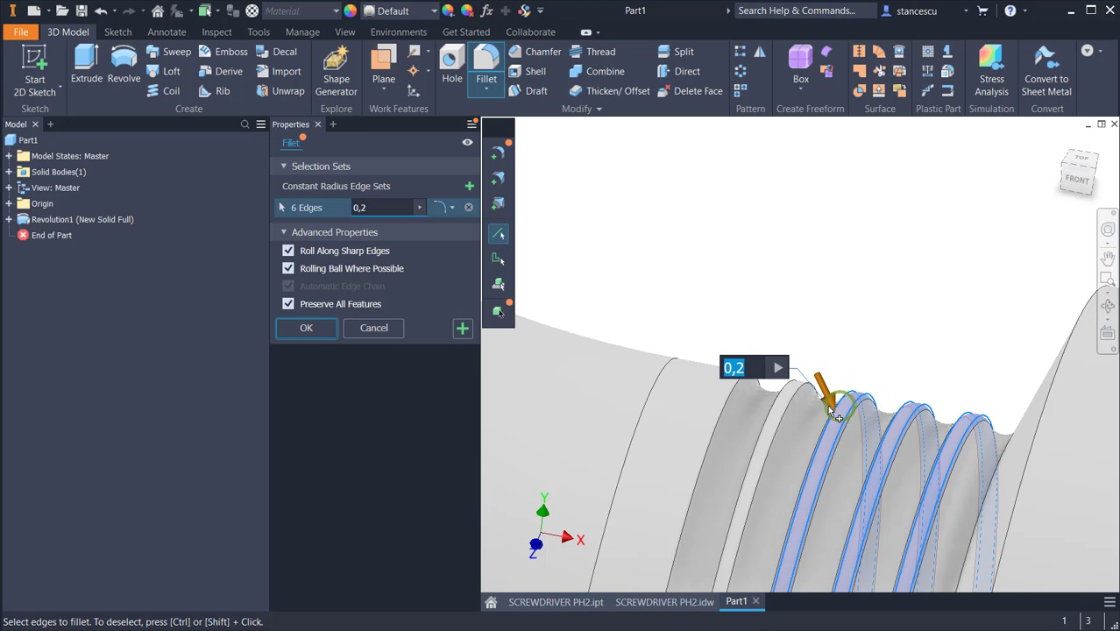
left_click(804, 412)
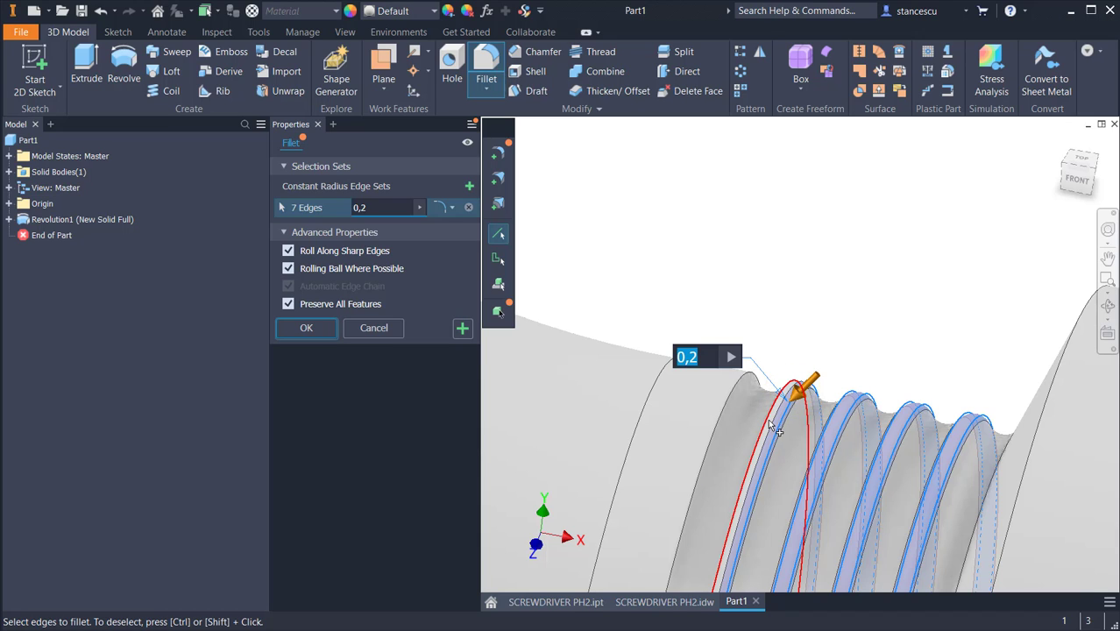
left_click(768, 429)
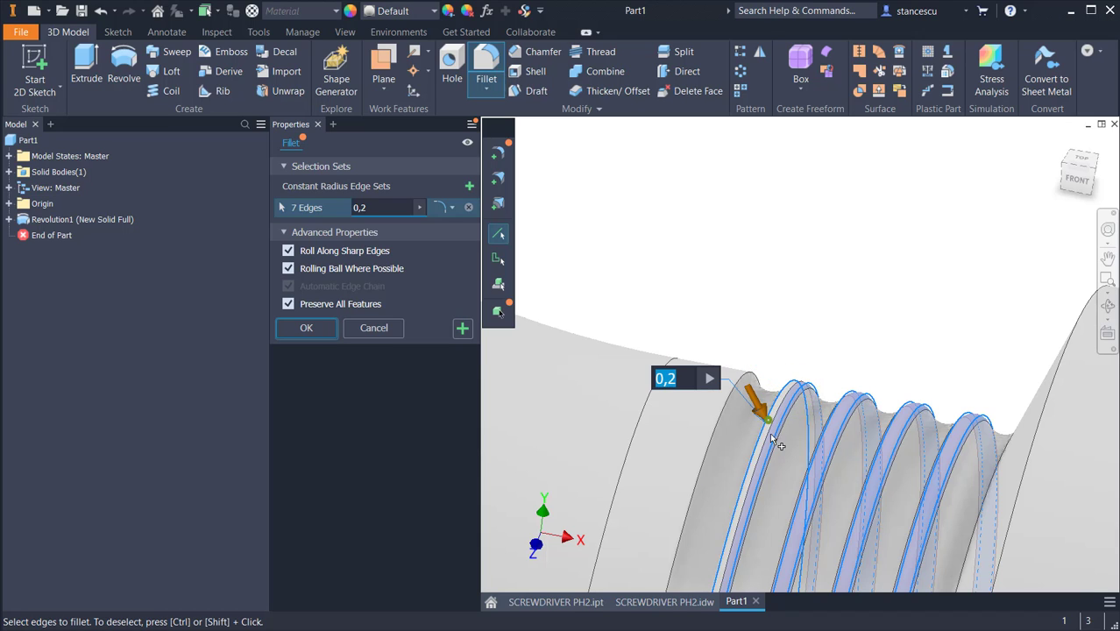
left_click(716, 433)
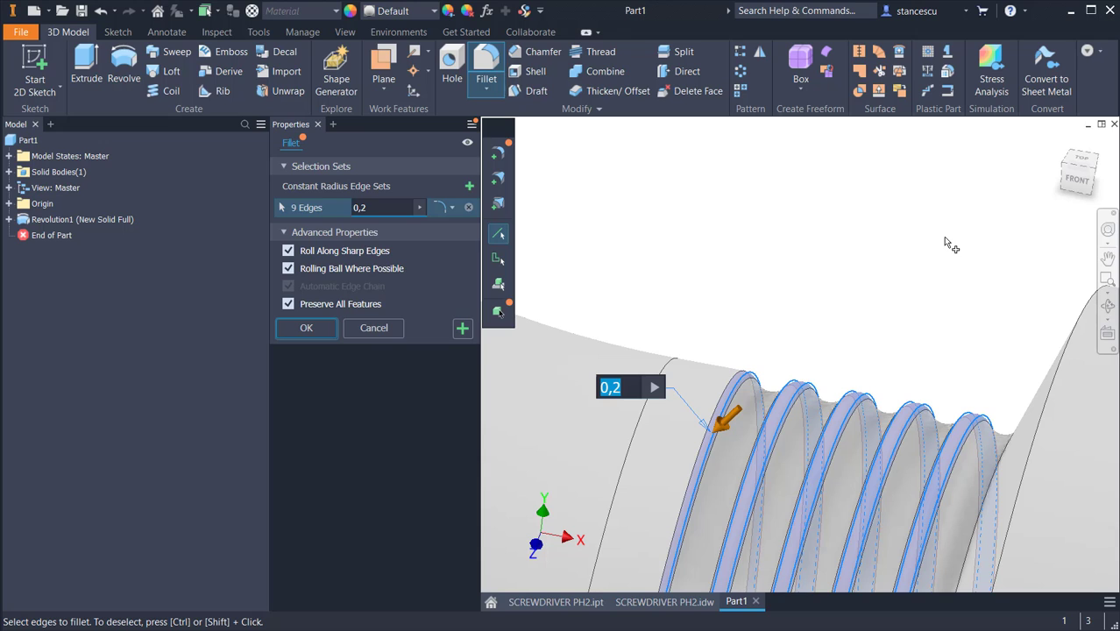
left_click(305, 329)
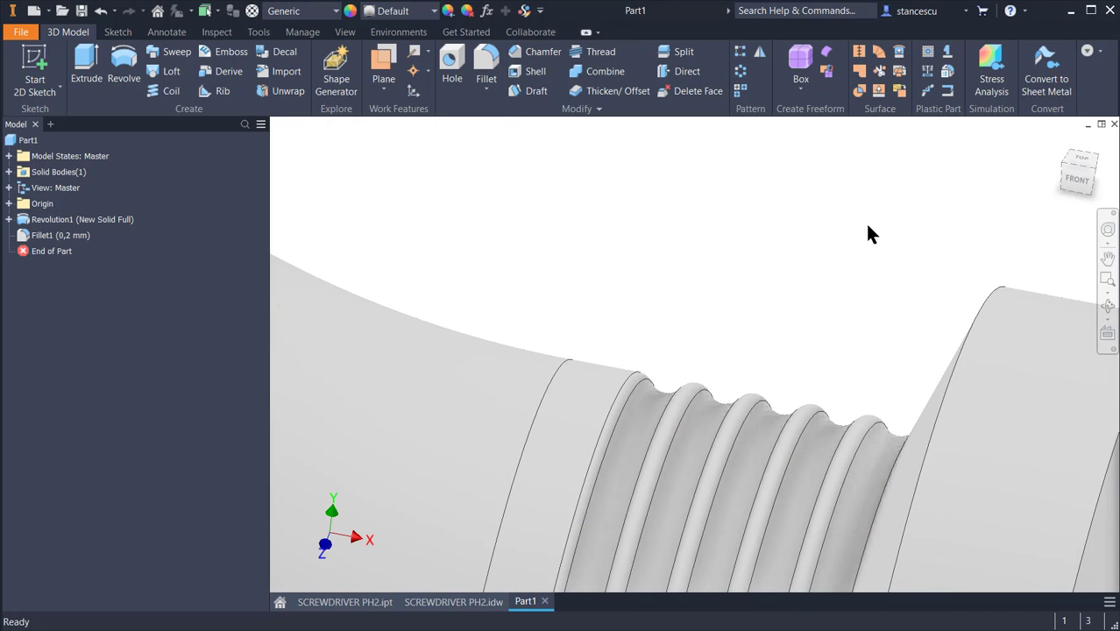
- Review the filleted neck and the whole handle in the home view, and undo the 0,2 mm fillet
scroll(868, 232, "up", 5)
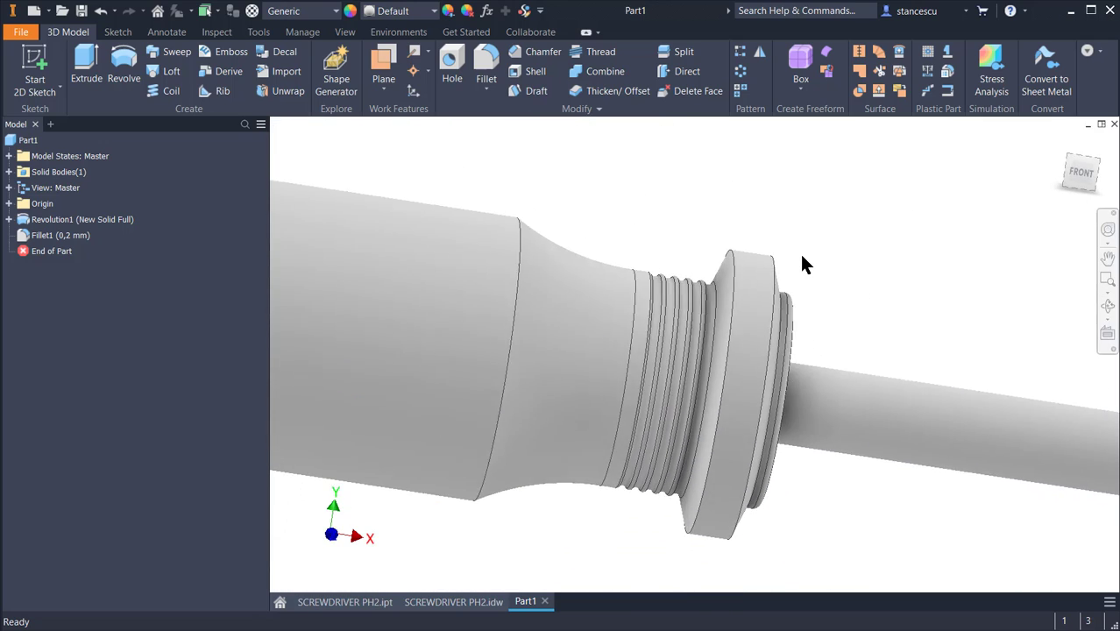
scroll(806, 274, "up", 4)
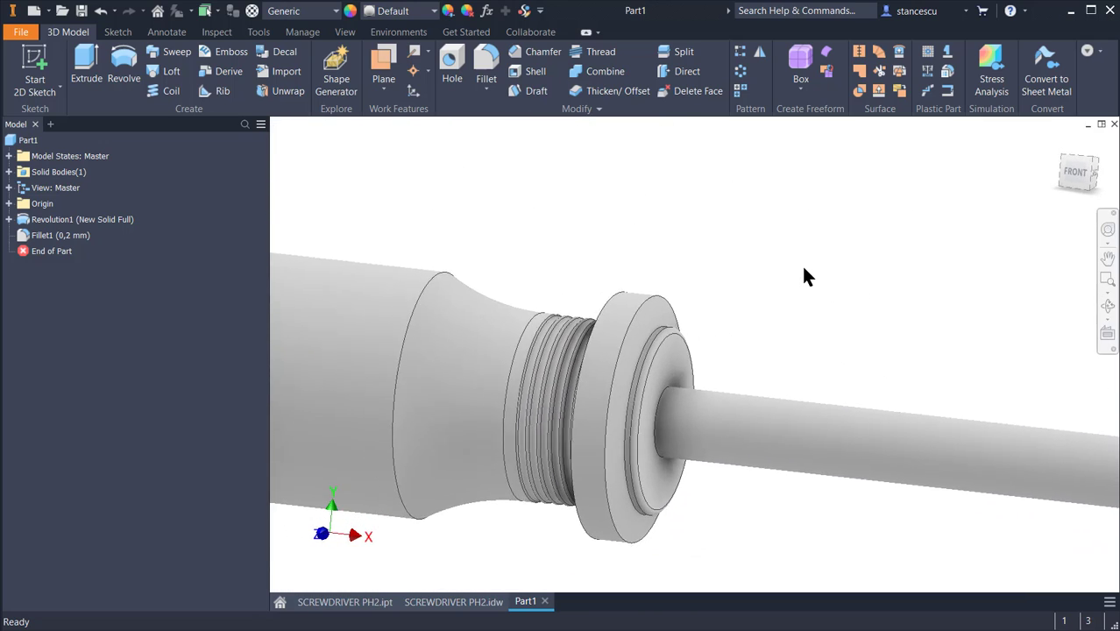
scroll(806, 277, "up", 5)
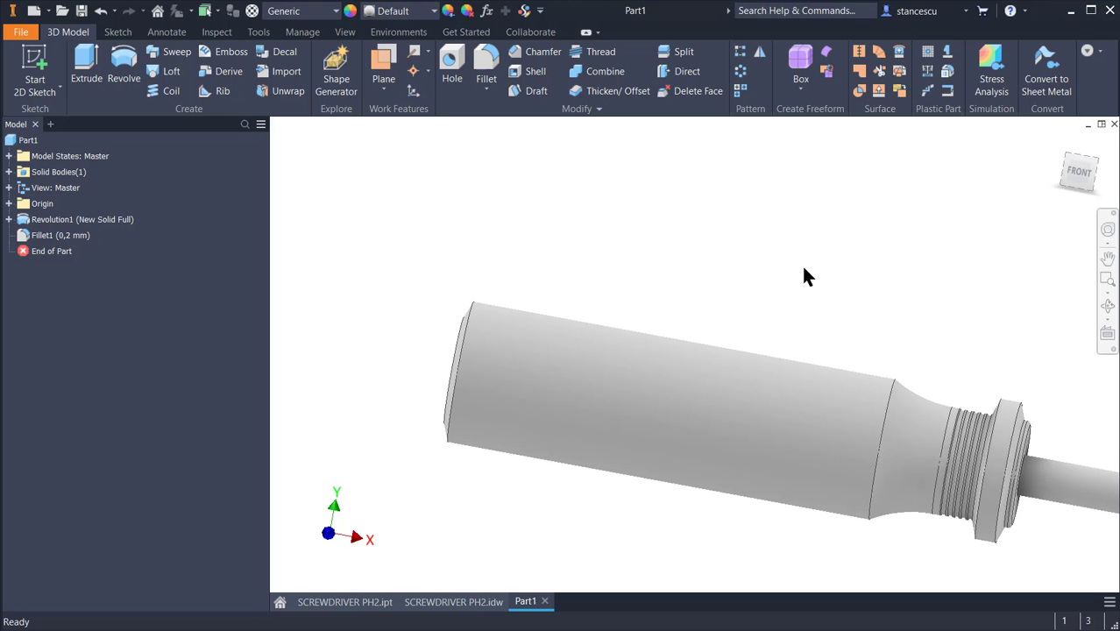
key("F6")
key("ctrl+z")
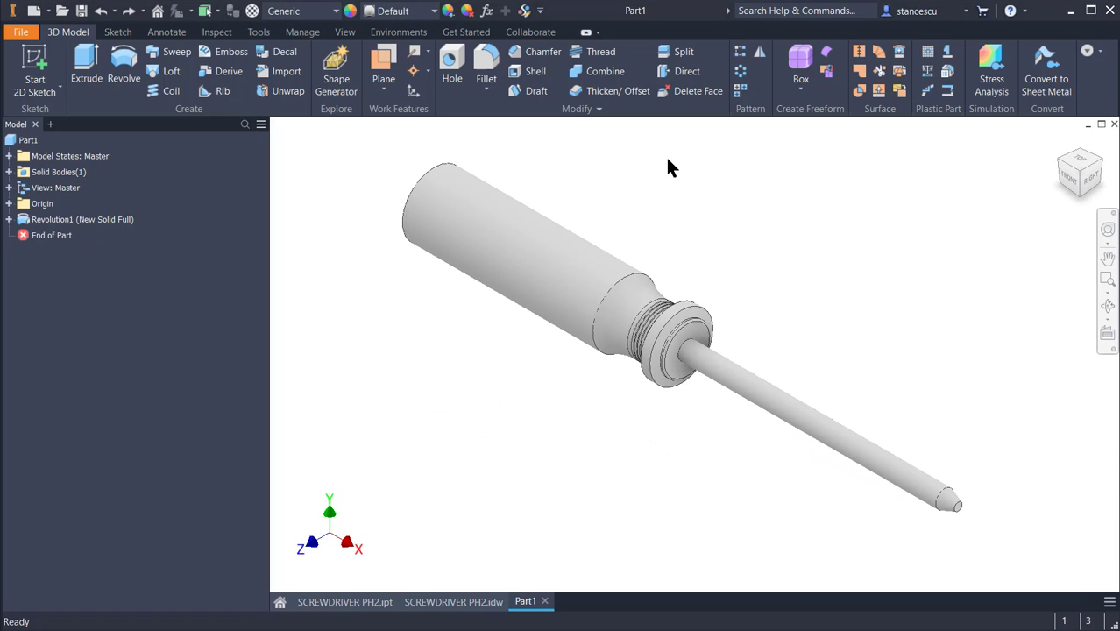
- Switch to the SCREWDRIVER PH2.idw drawing to examine the handle's cross-section with its six channels
left_click(487, 338)
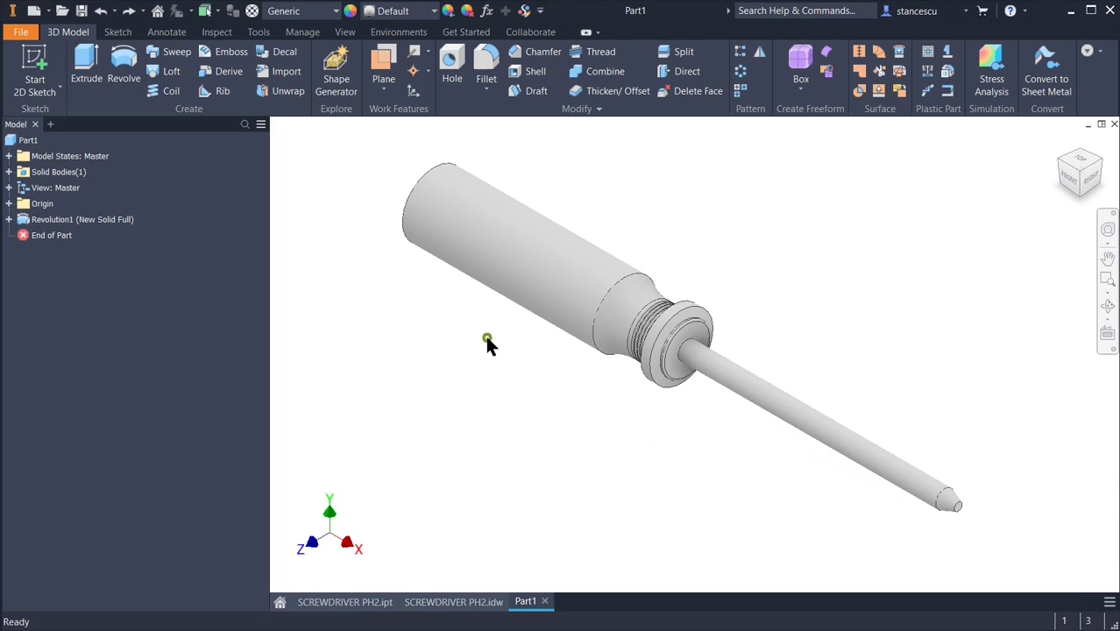
left_click(456, 604)
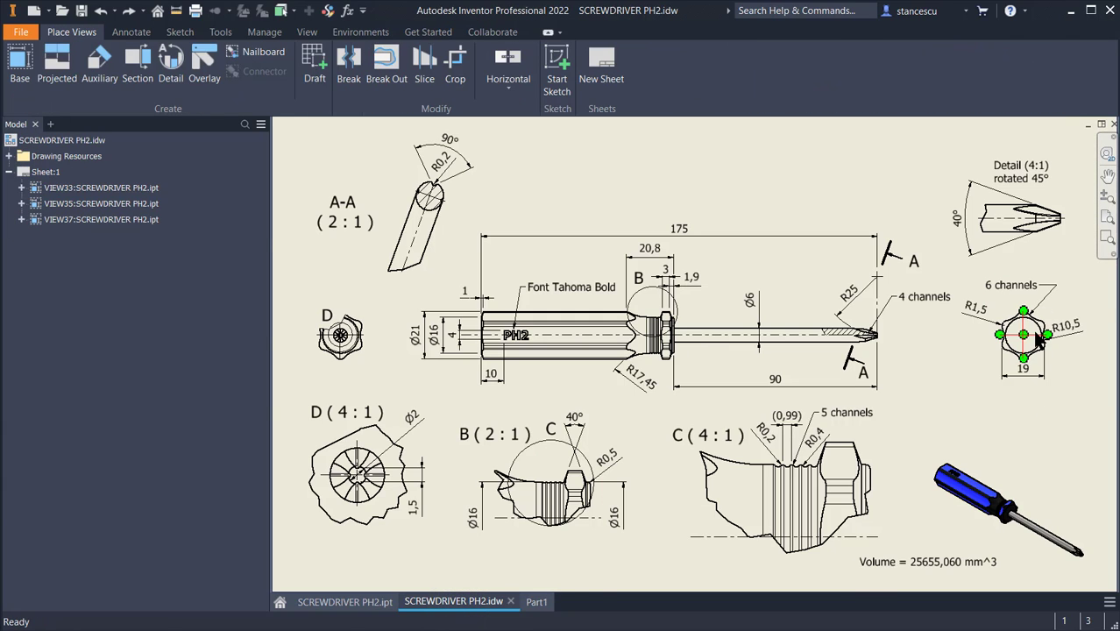
- Examine the channel radii and width dimension in the handle's six-channel cross-section on the drawing
scroll(1039, 343, "down", 3)
scroll(1037, 339, "down", 3)
middle_click_drag(1012, 340, 779, 364)
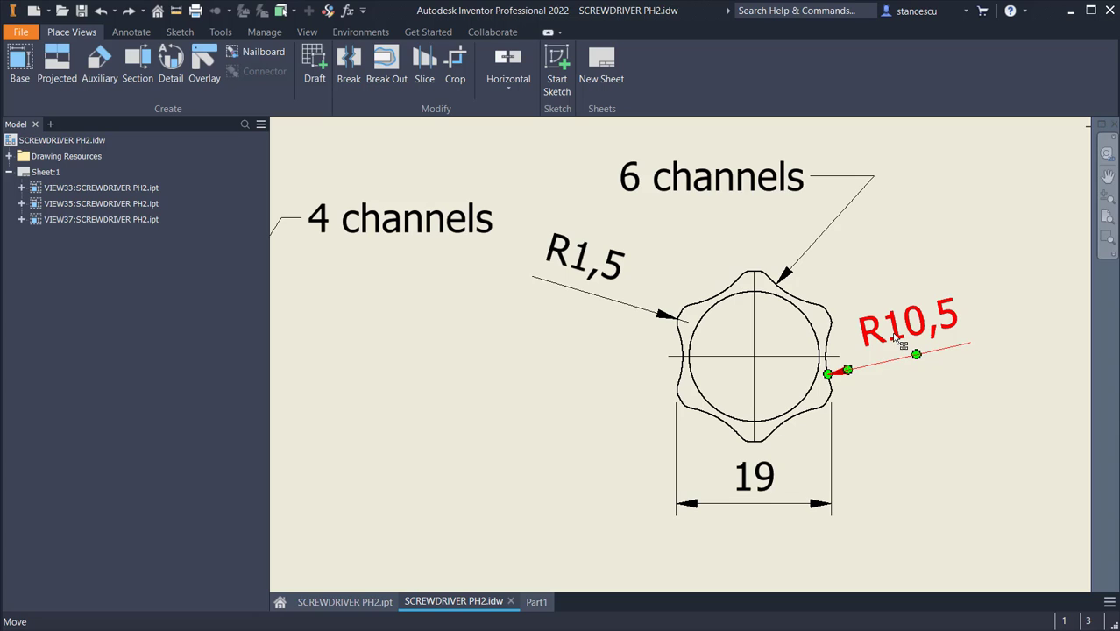
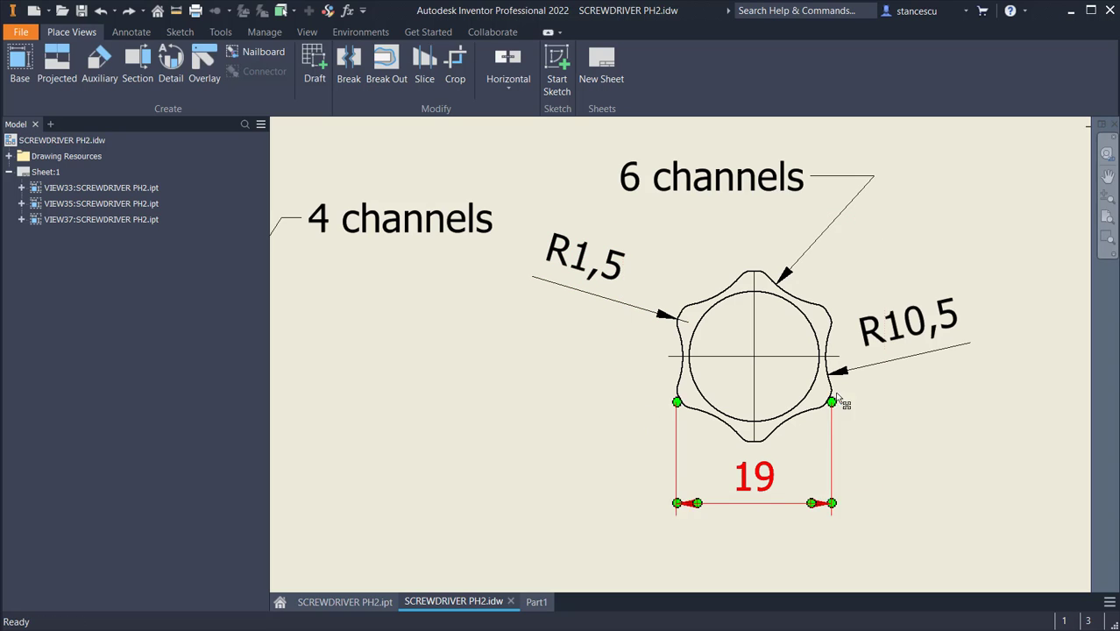
scroll(835, 397, "up", 3)
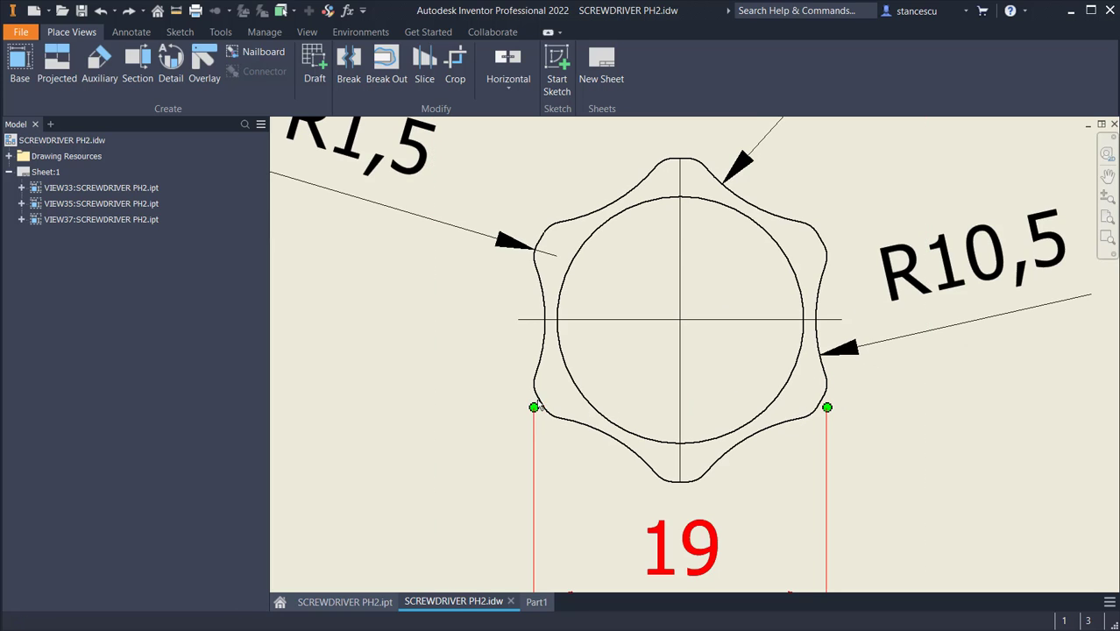
middle_click_drag(726, 513, 764, 400)
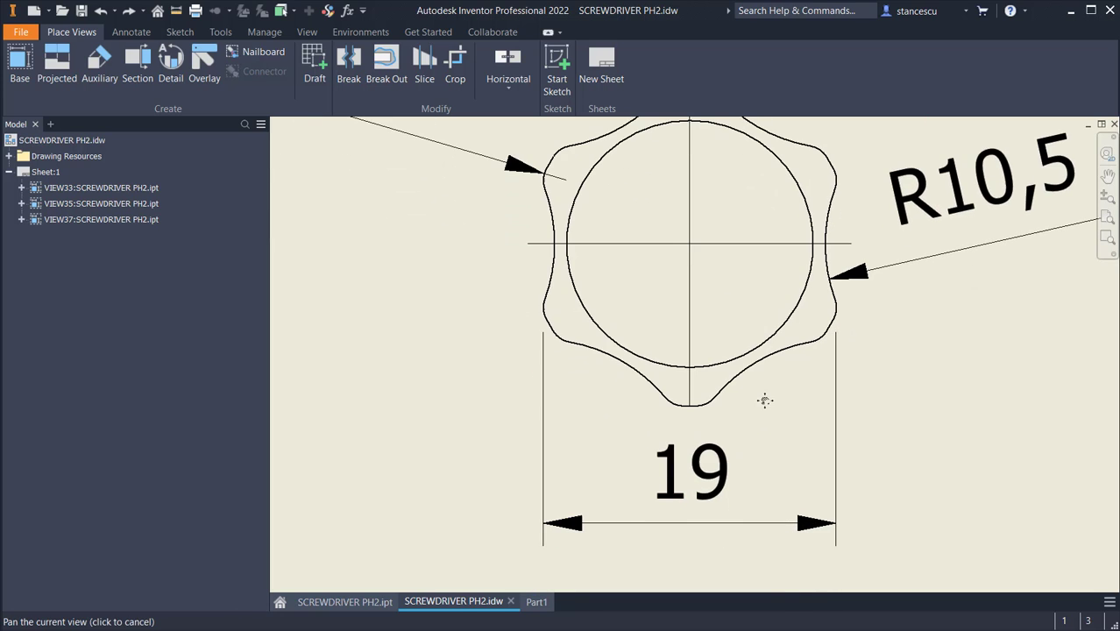
scroll(998, 401, "down", 2)
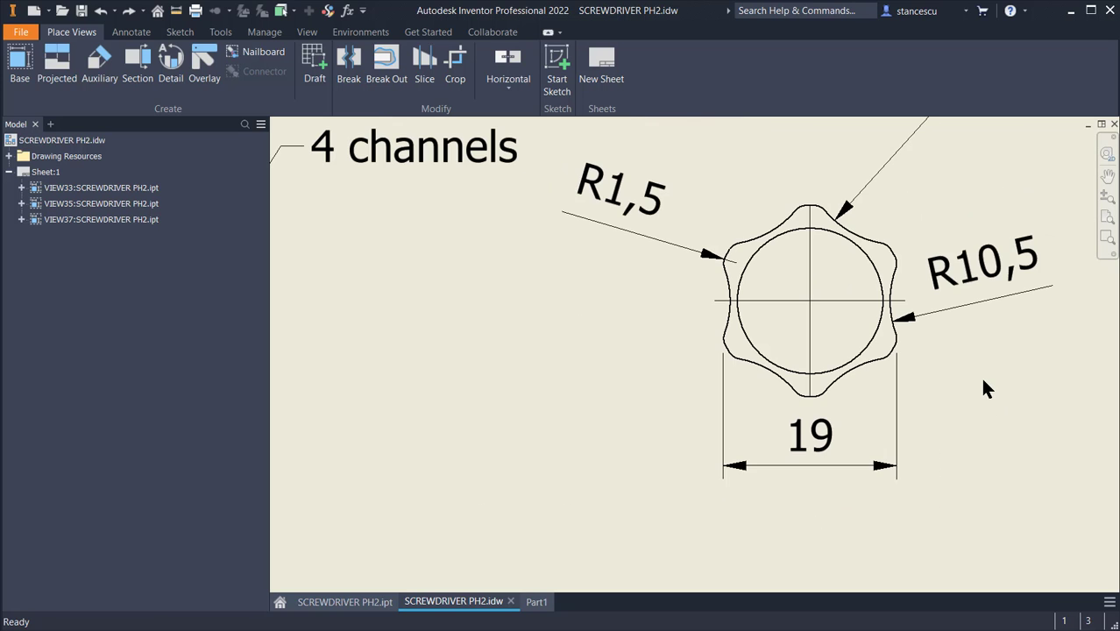
mouse_move(986, 388)
middle_mouse_down()
mouse_move(809, 504)
mouse_move(847, 457)
middle_mouse_up()
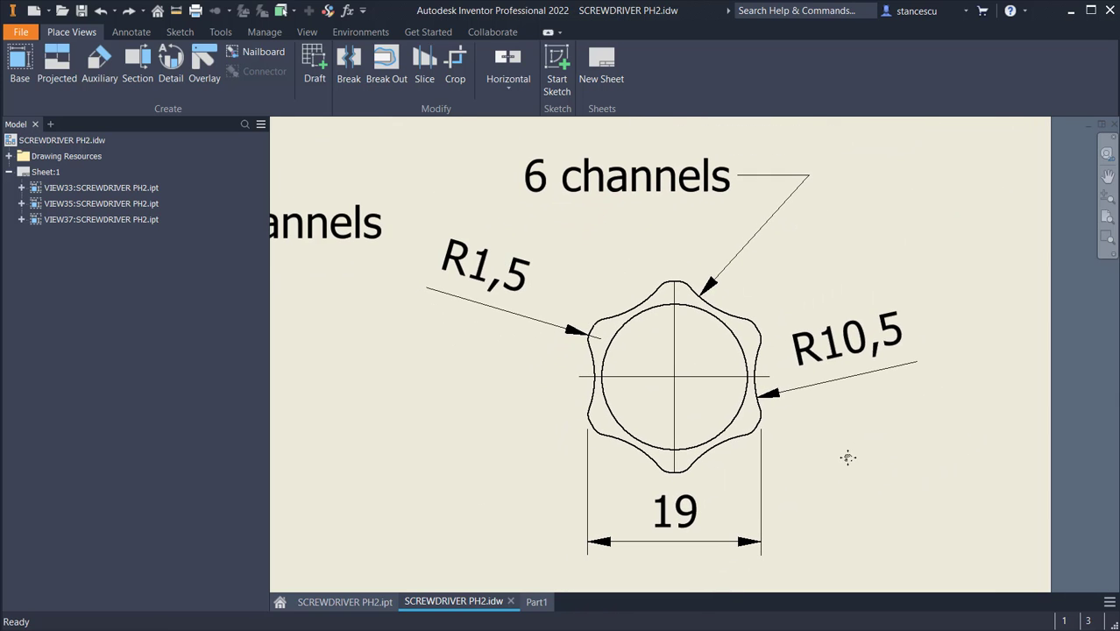
- Switch back to Part1 and start a 2D sketch on the flat circular end face of the handle
left_click(536, 602)
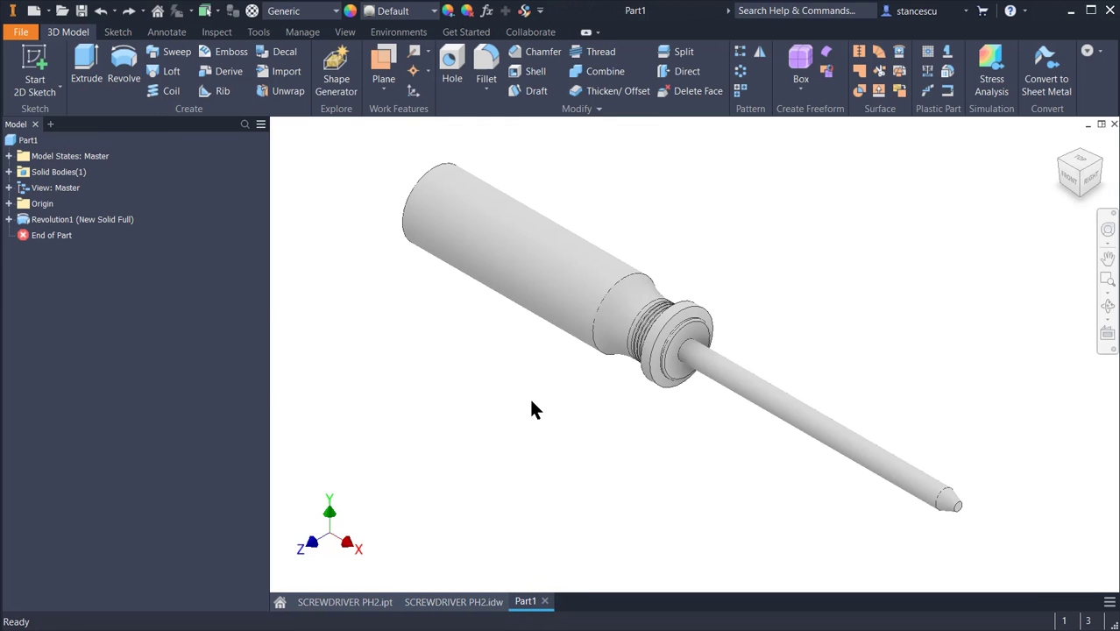
left_click(1061, 166)
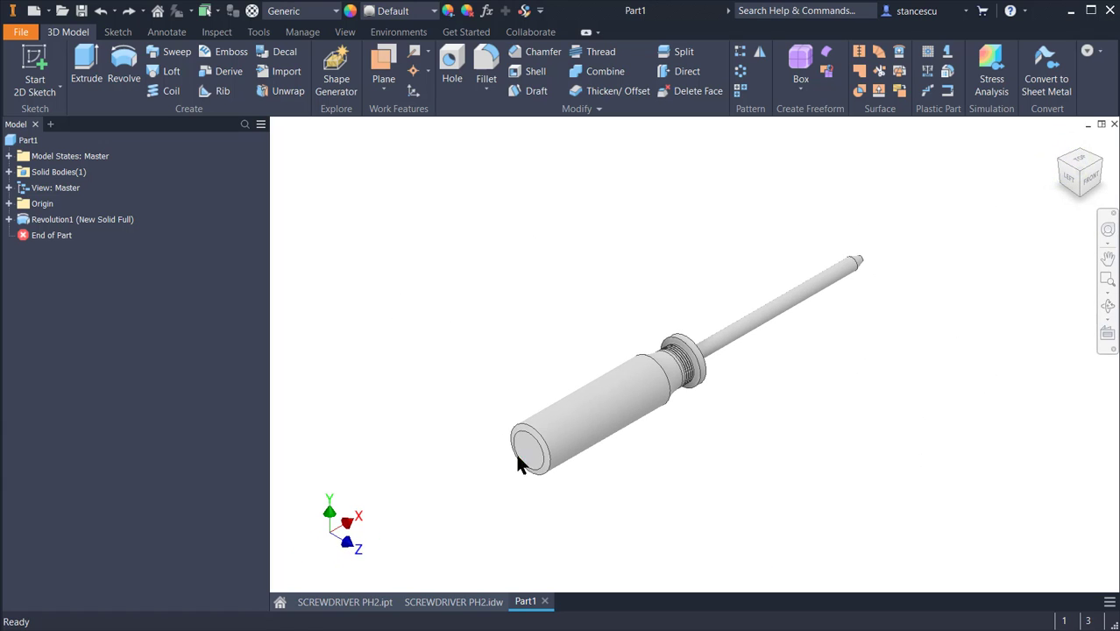
left_click(529, 453)
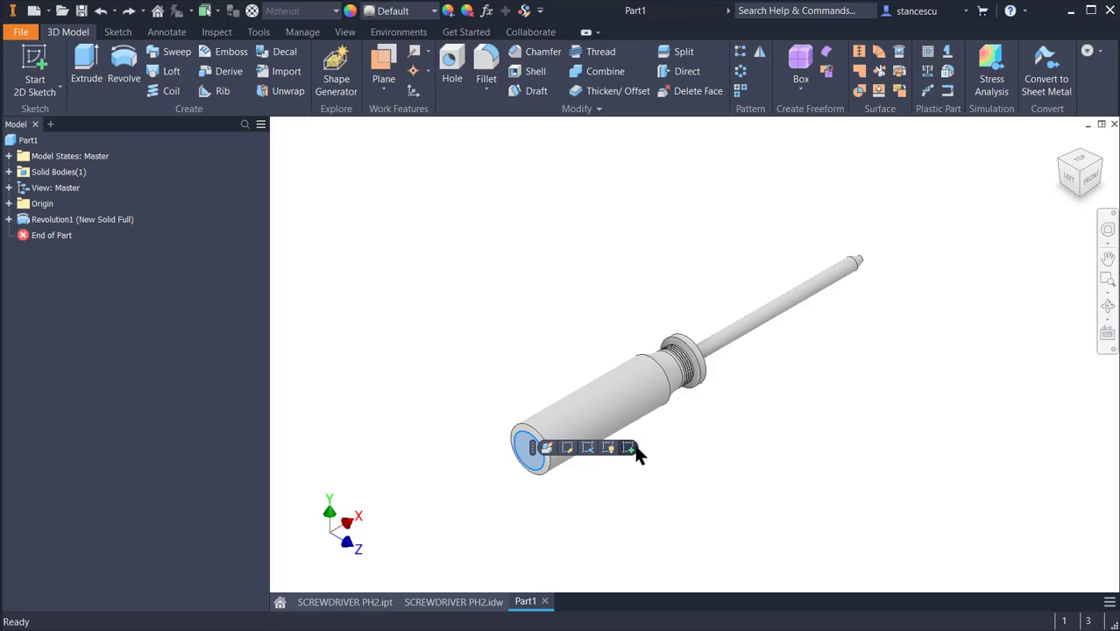
left_click(631, 447)
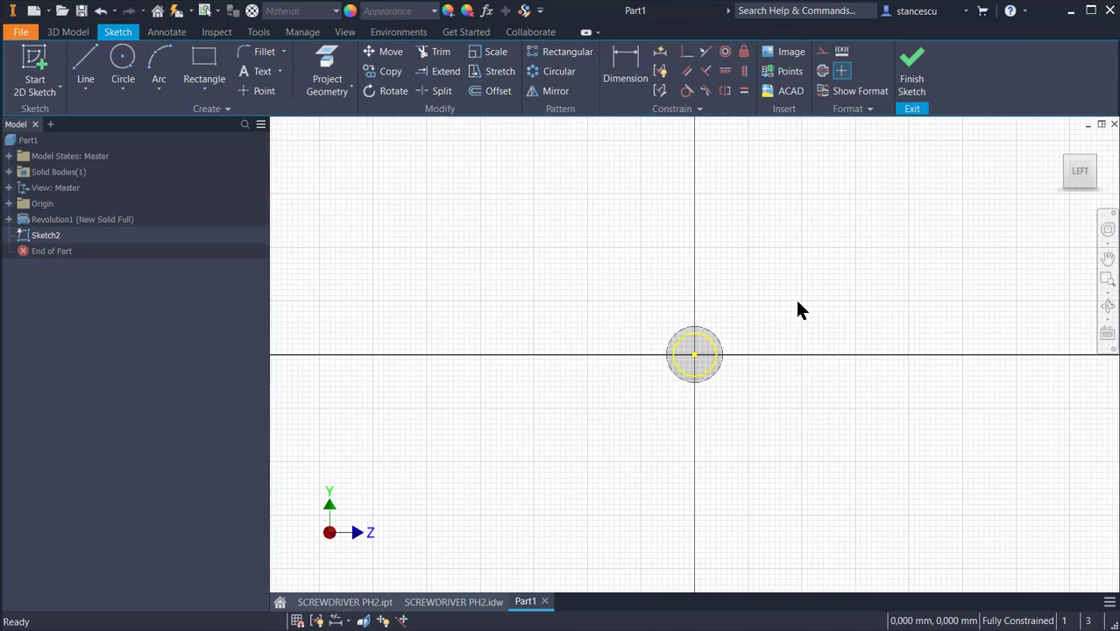
key("Home")
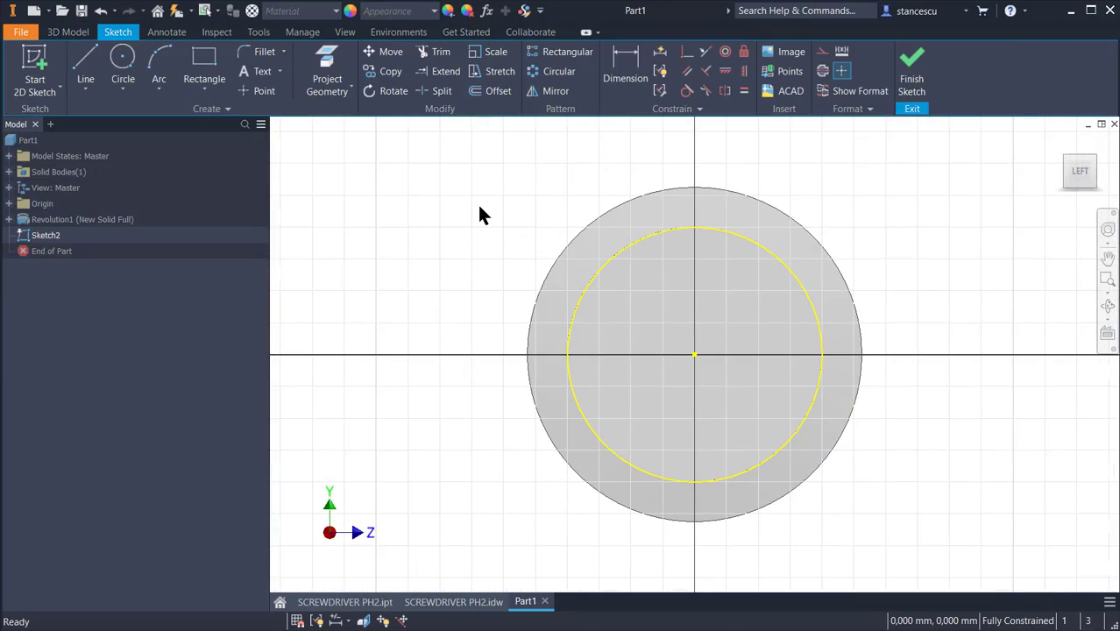
- Draw a downward-bulging three-point arc of radius 10,5 mm across the upper part of the handle, ending on its outer circle at both sides
left_click(160, 67)
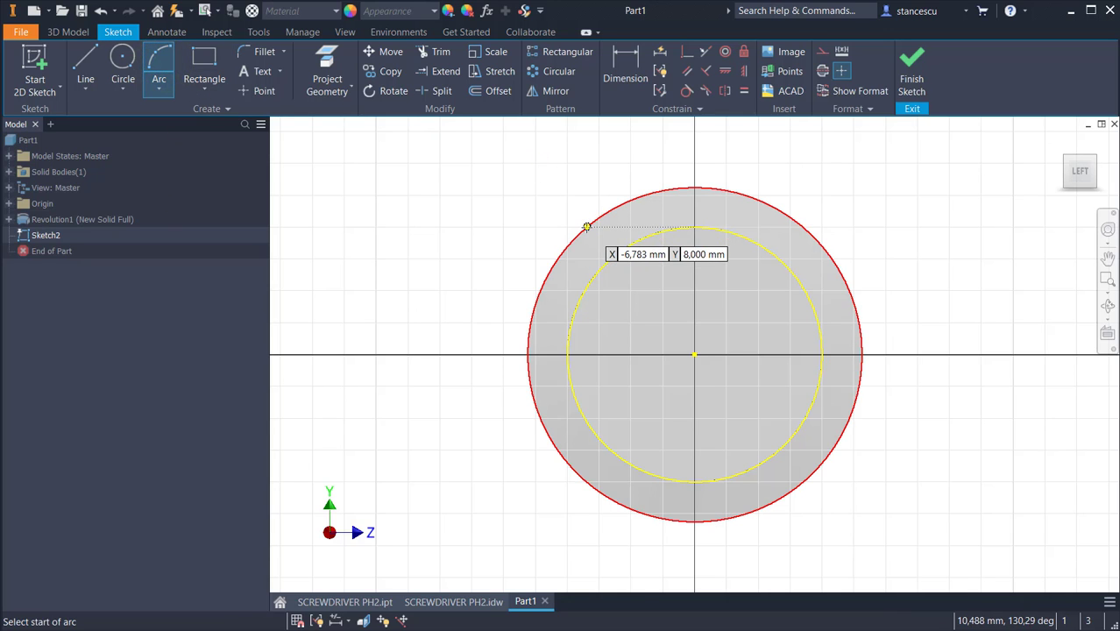
left_click(586, 227)
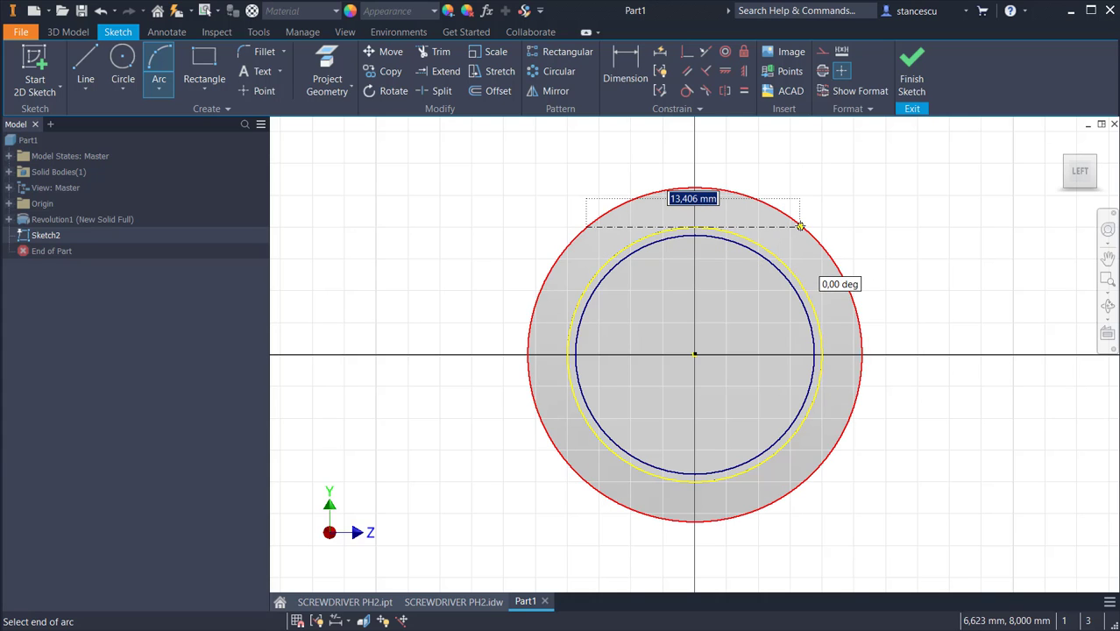
left_click(800, 226)
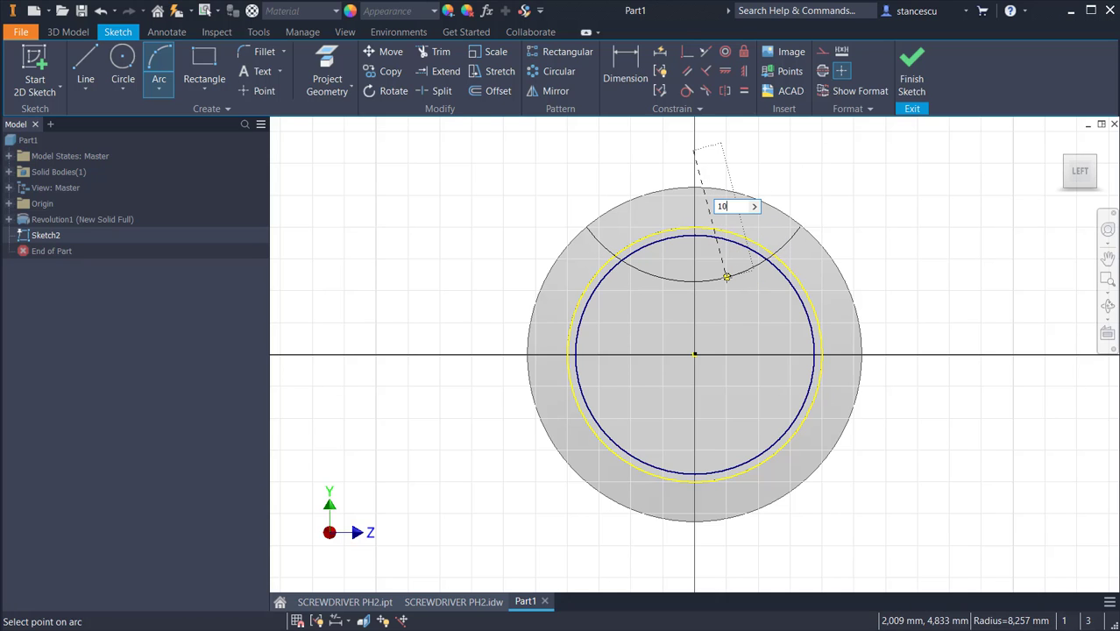
type("10,5")
key("Return")
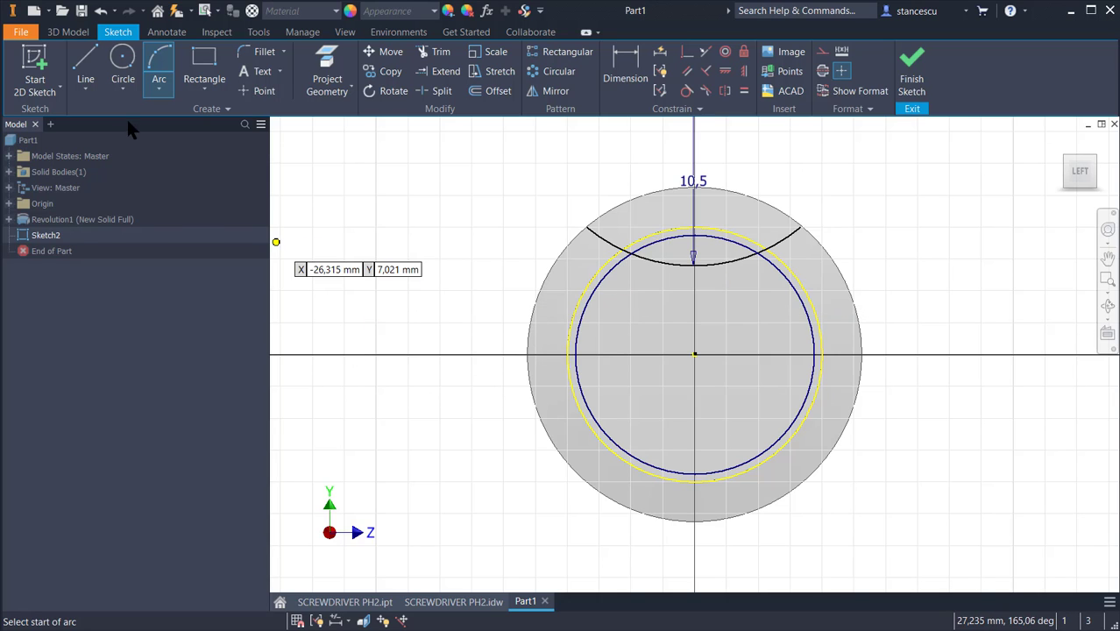
- Draw a second three-point arc between the first arc's endpoints, around the lower side of the handle, with a radius of about 10,5 mm
left_click(586, 227)
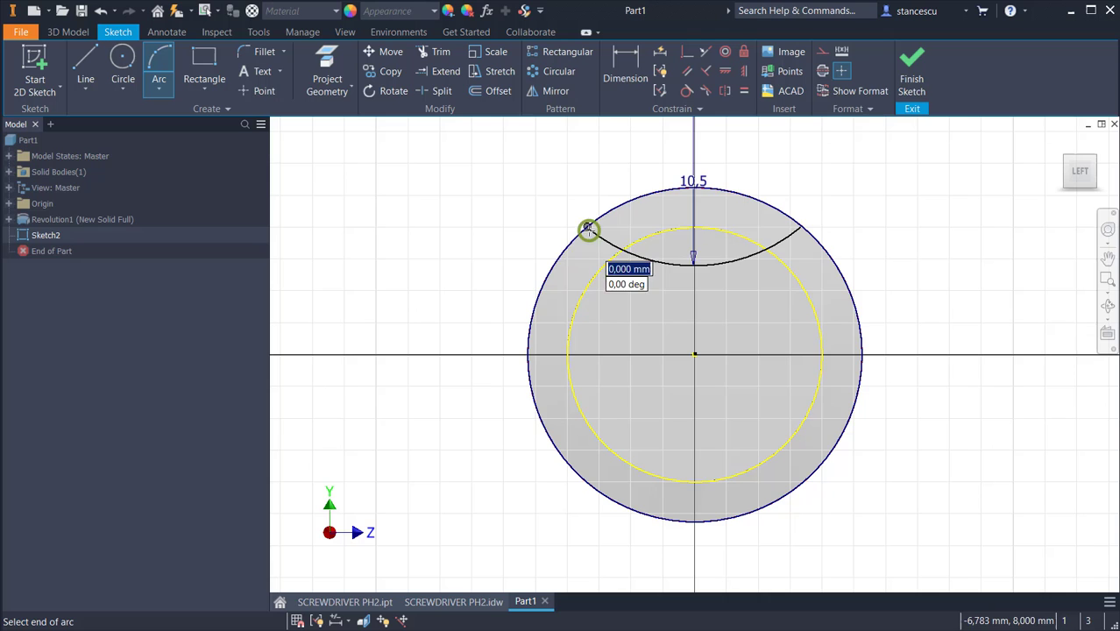
left_click(800, 227)
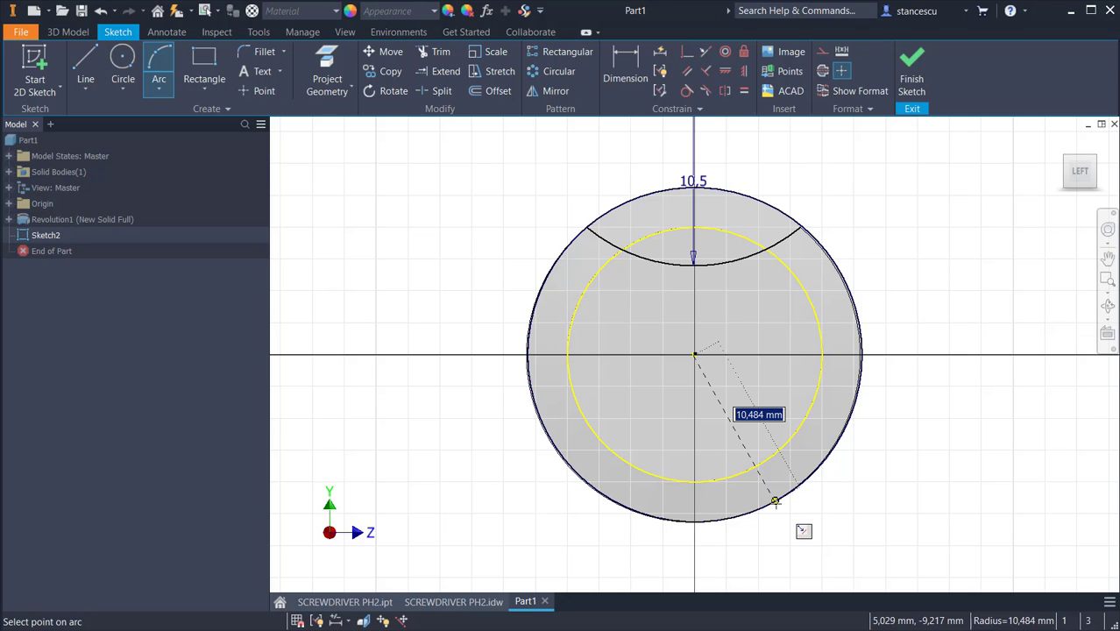
left_click(775, 501)
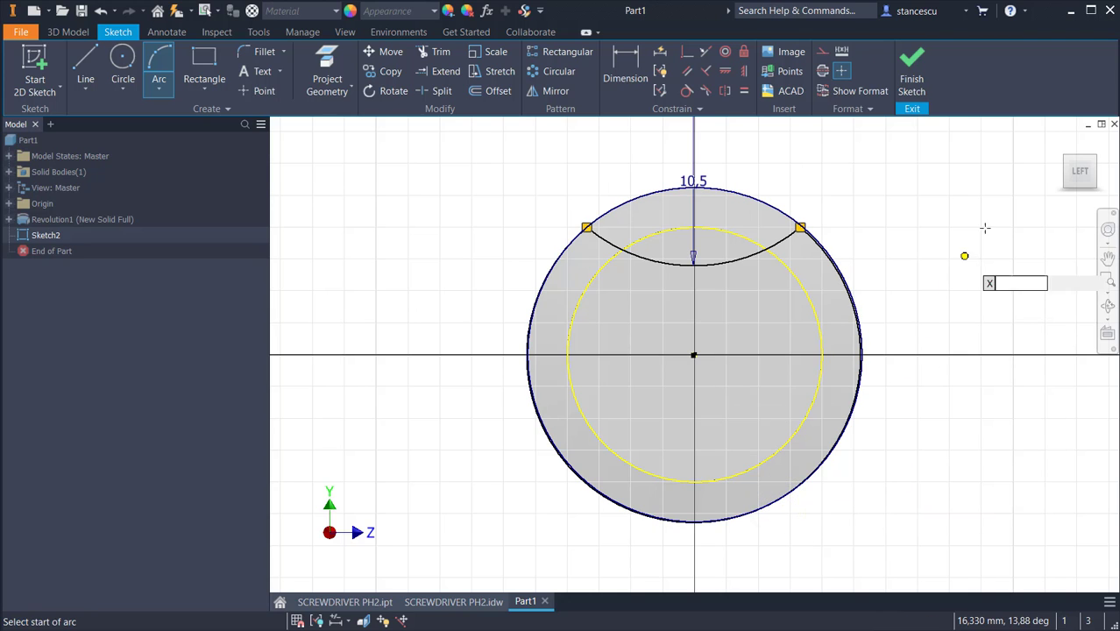
- Make the right end of the concave arc coincident with the handle's circular outer edge
scroll(825, 207, "up", 3)
scroll(825, 207, "up", 3)
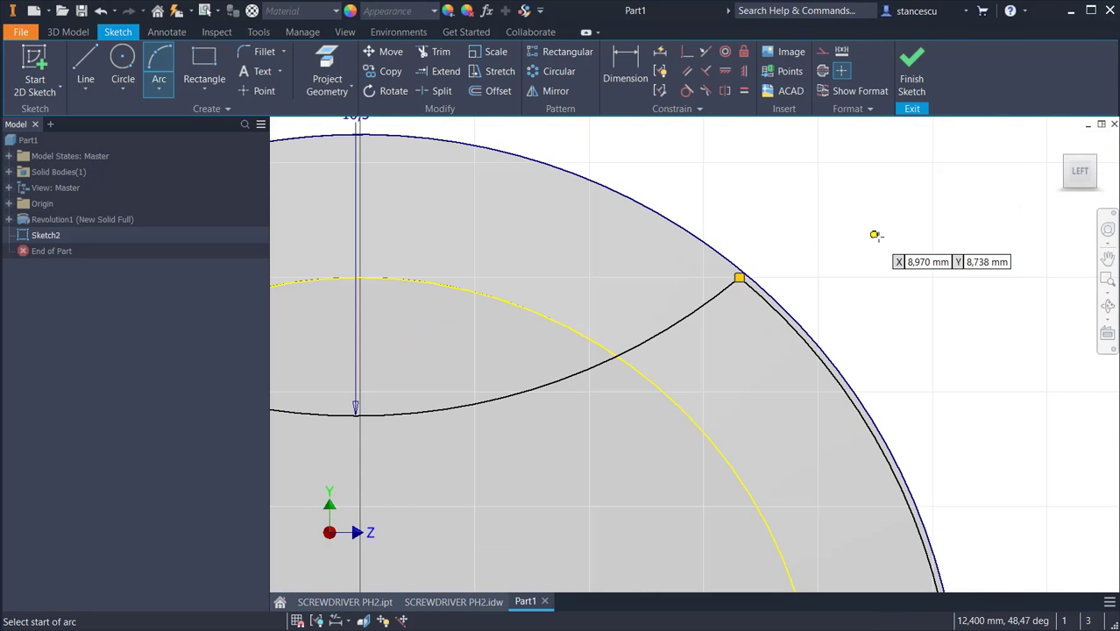
key("Escape")
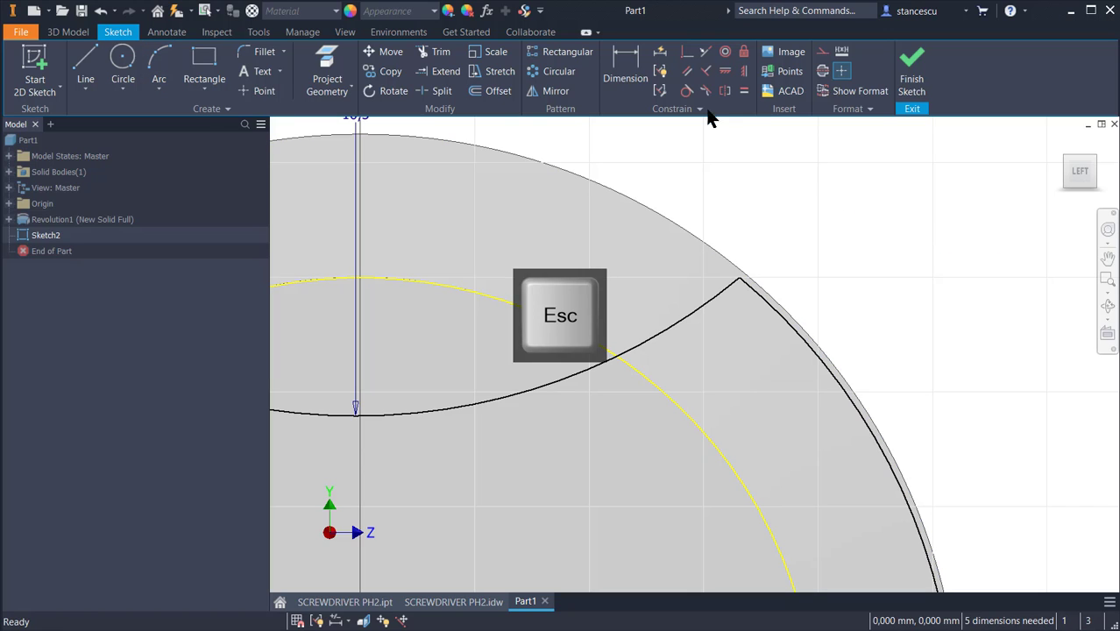
left_click(688, 53)
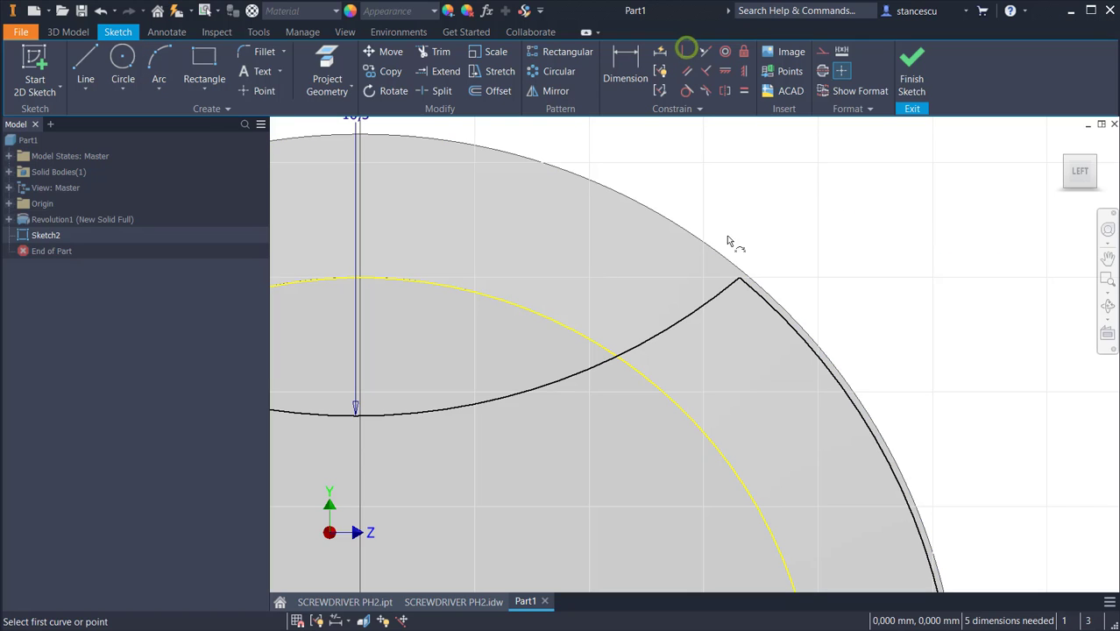
left_click(738, 280)
left_click(757, 291)
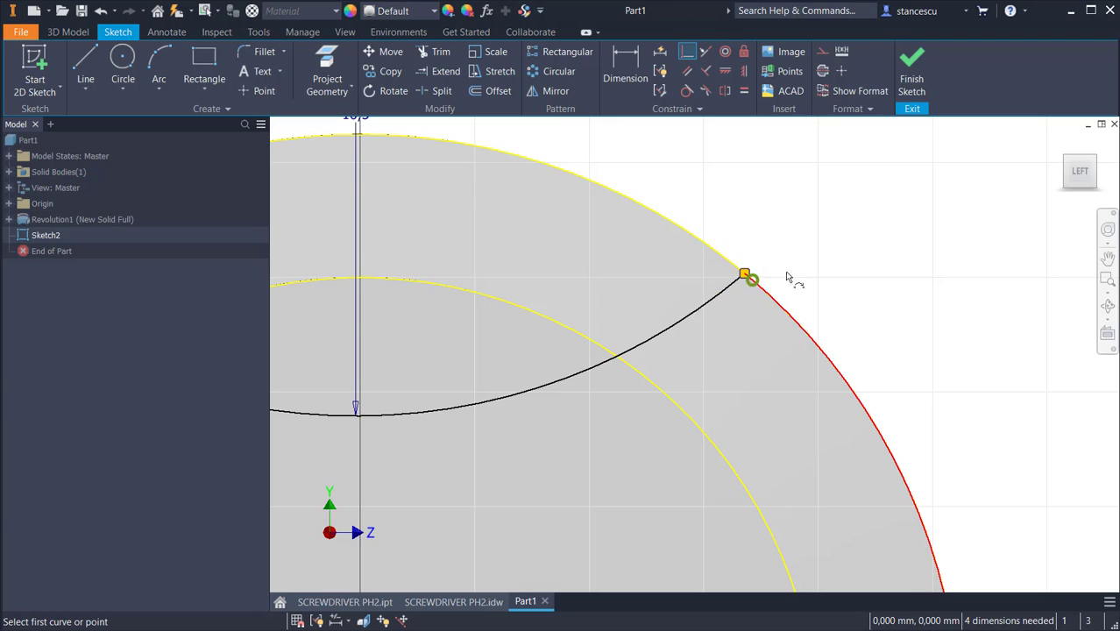
scroll(856, 189, "down", 3)
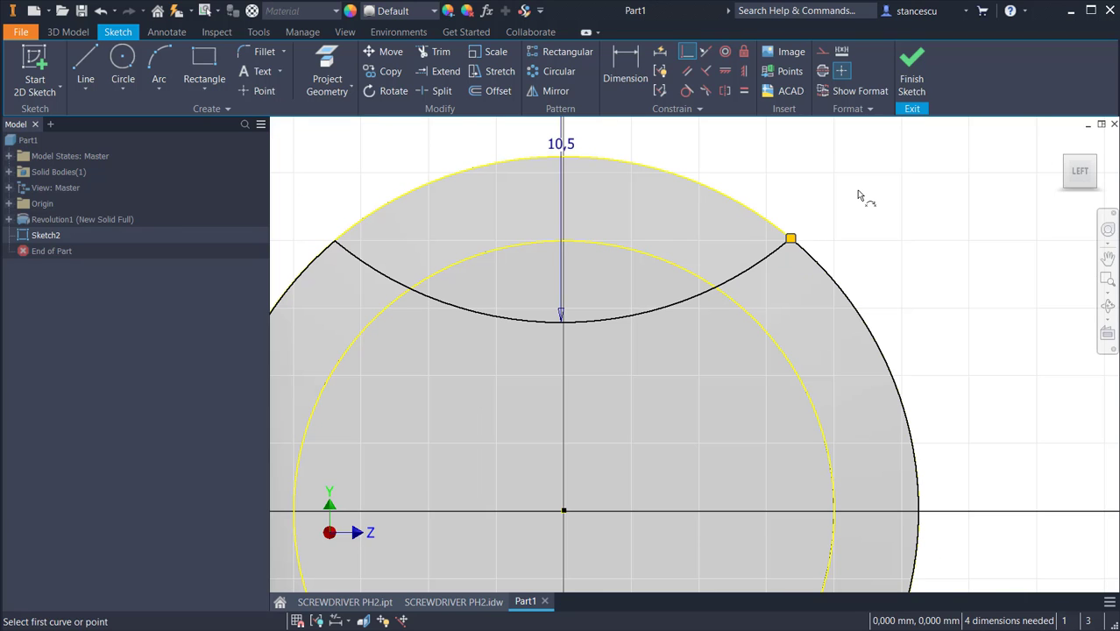
scroll(595, 343, "down", 3)
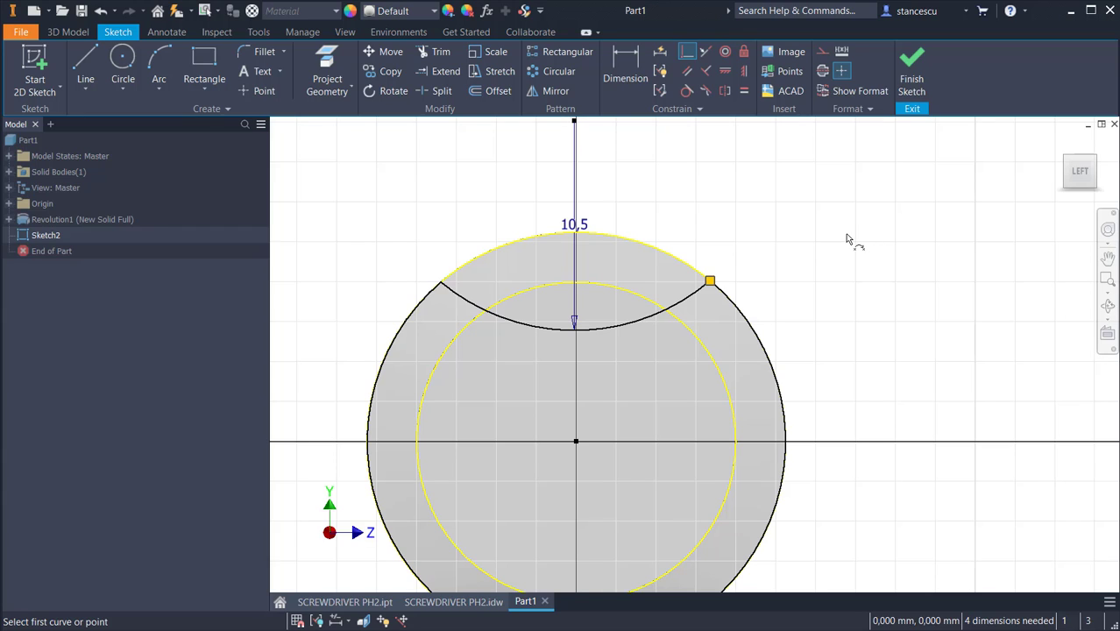
key("Escape")
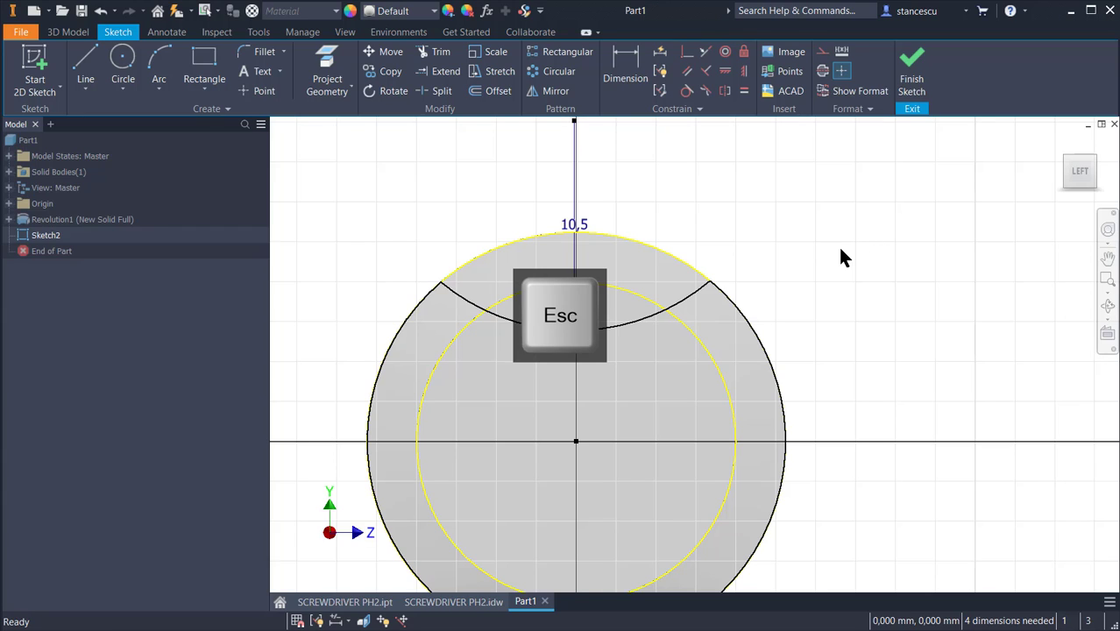
- Test the concave arc's freedom of movement and align its two endpoints with a Horizontal constraint
middle_click_drag(832, 281, 889, 169)
left_click_drag(750, 508, 771, 525)
left_click_drag(693, 212, 694, 239)
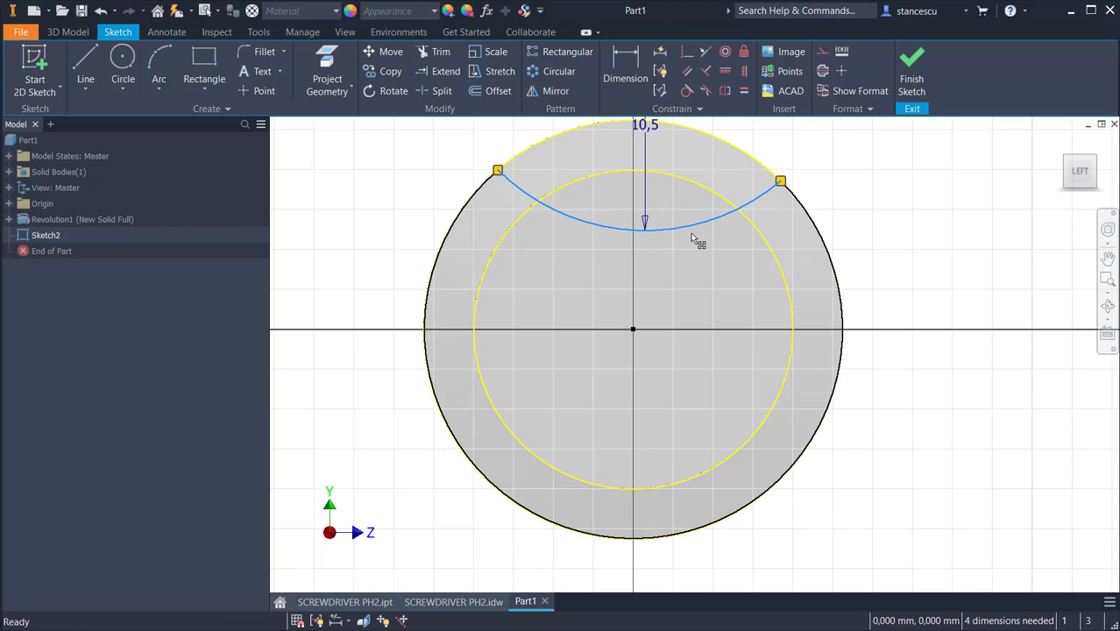
left_click(725, 74)
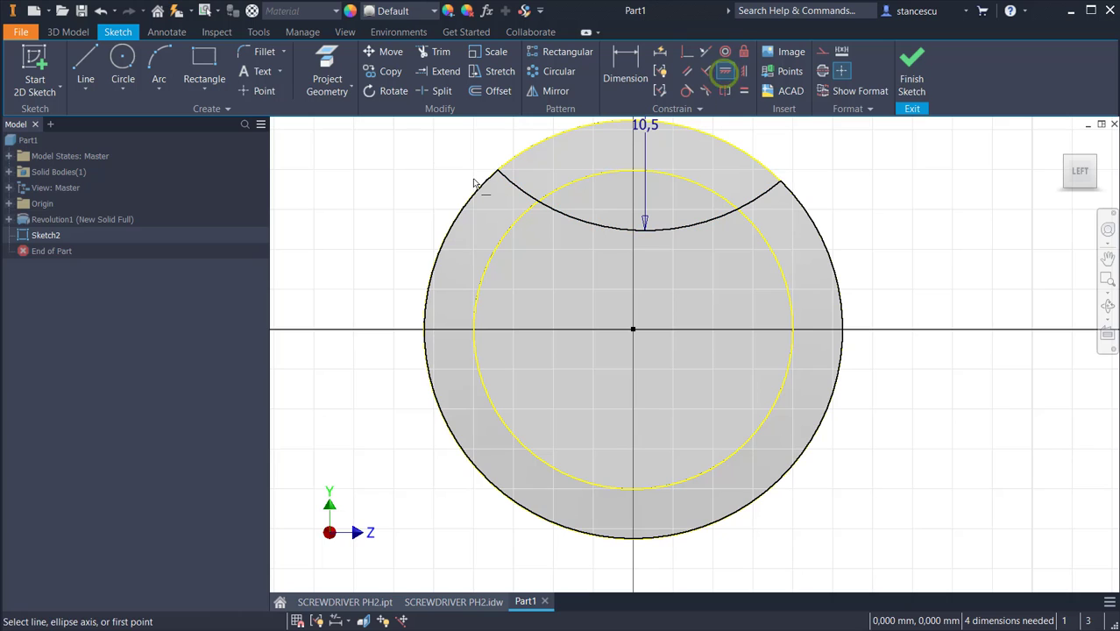
left_click(500, 169)
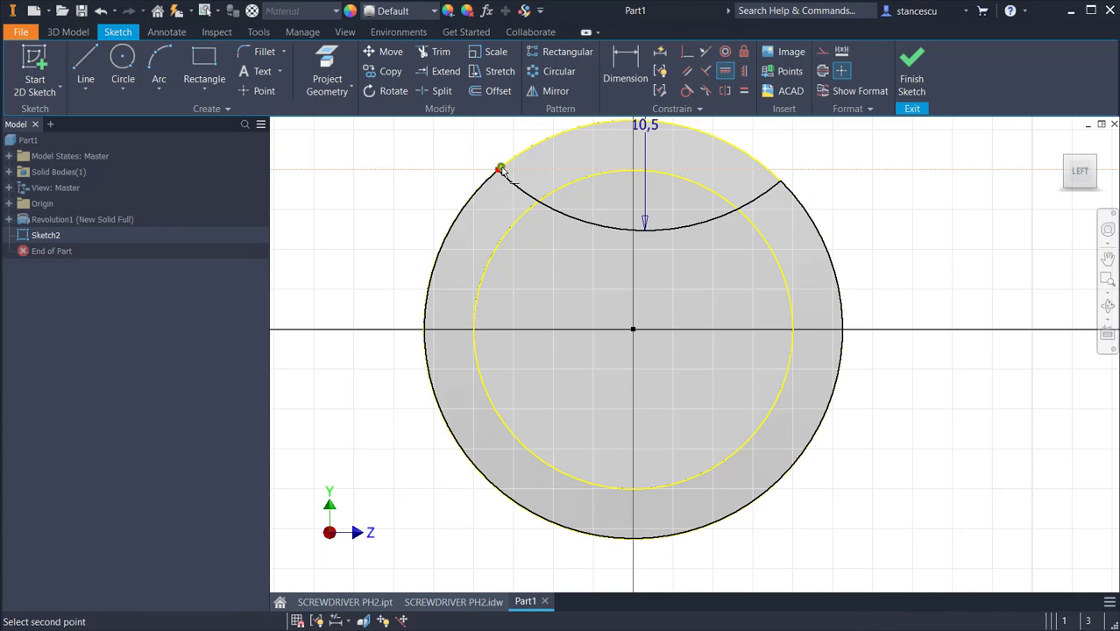
left_click(780, 183)
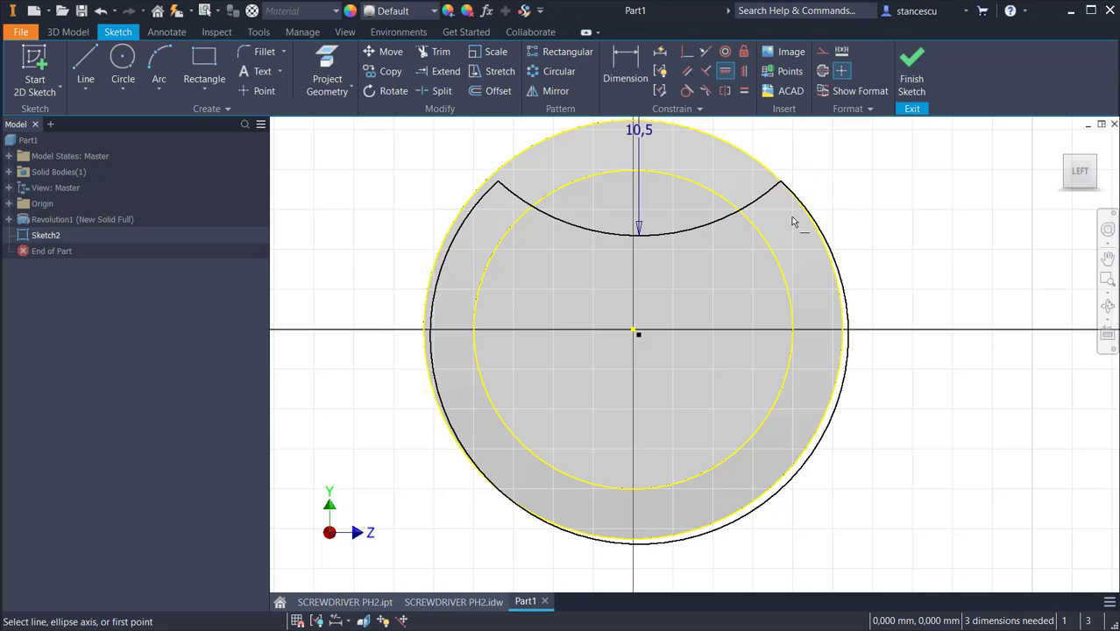
- Make the large outer arc's centre coincident with the sketch origin and shift the concave arc's centre slightly
left_click(686, 53)
left_click(638, 332)
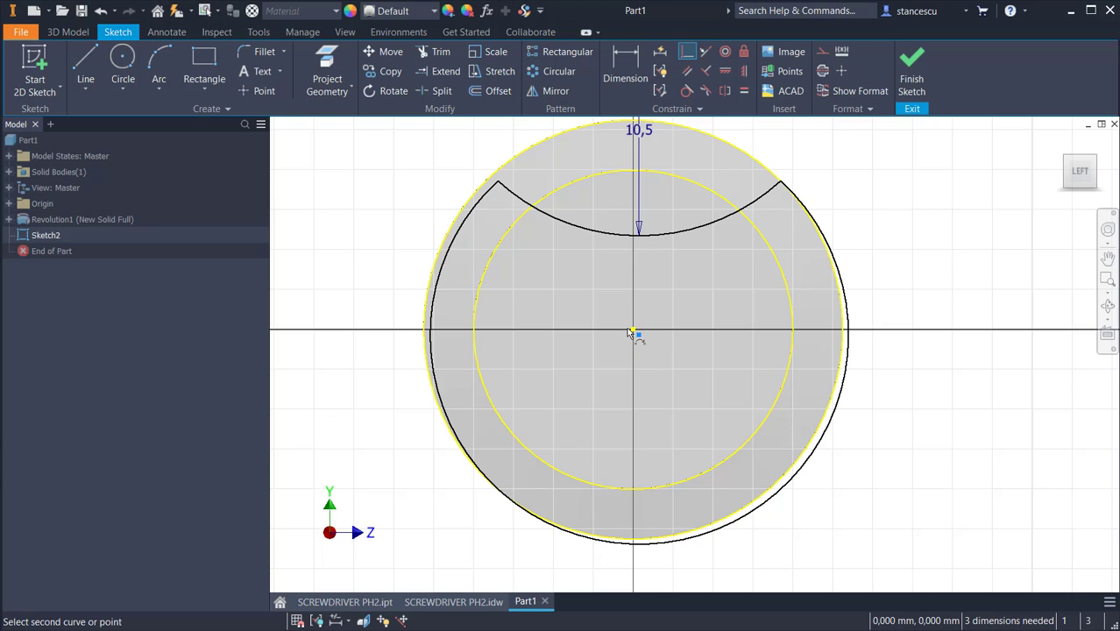
left_click(634, 333)
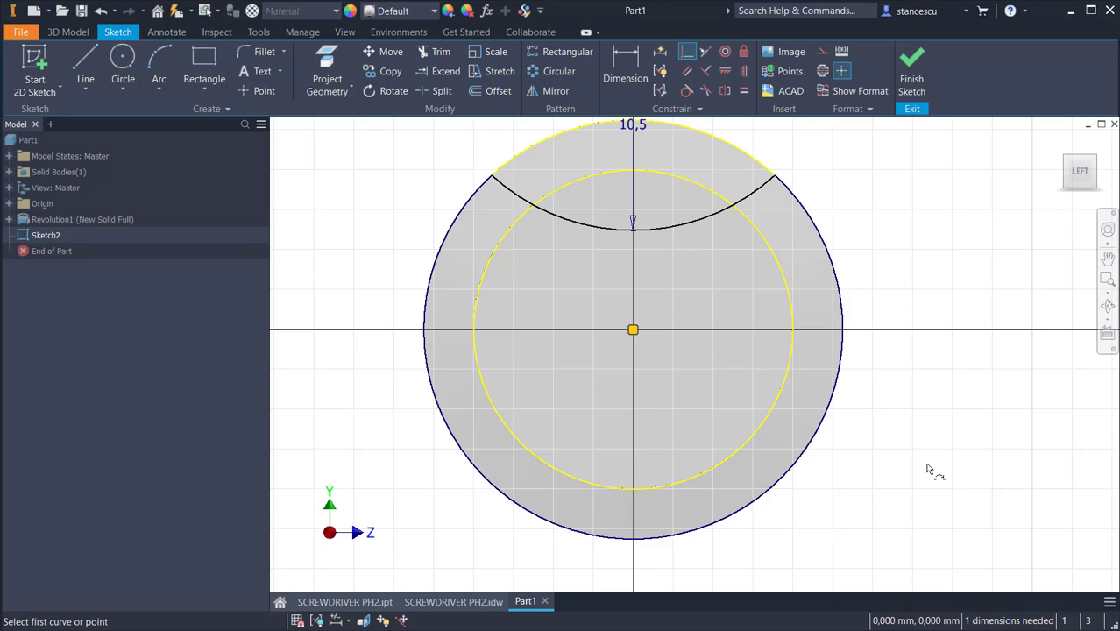
key("Escape")
middle_click_drag(660, 245, 695, 378)
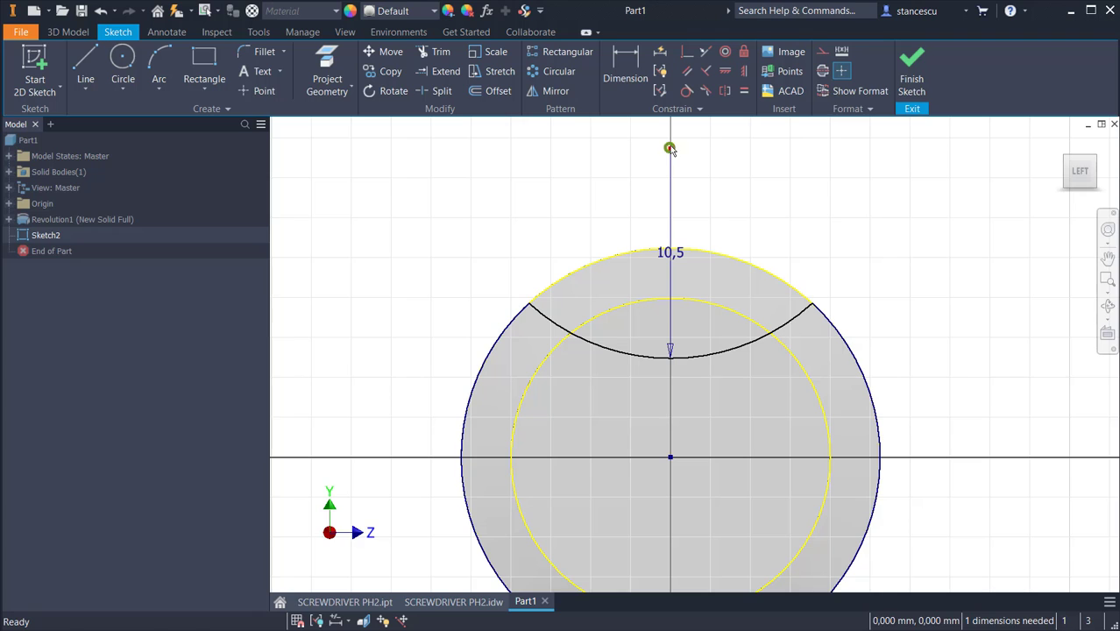
mouse_move(669, 148)
left_mouse_down()
mouse_move(682, 205)
mouse_move(693, 137)
left_mouse_up()
middle_click_drag(914, 222, 923, 130)
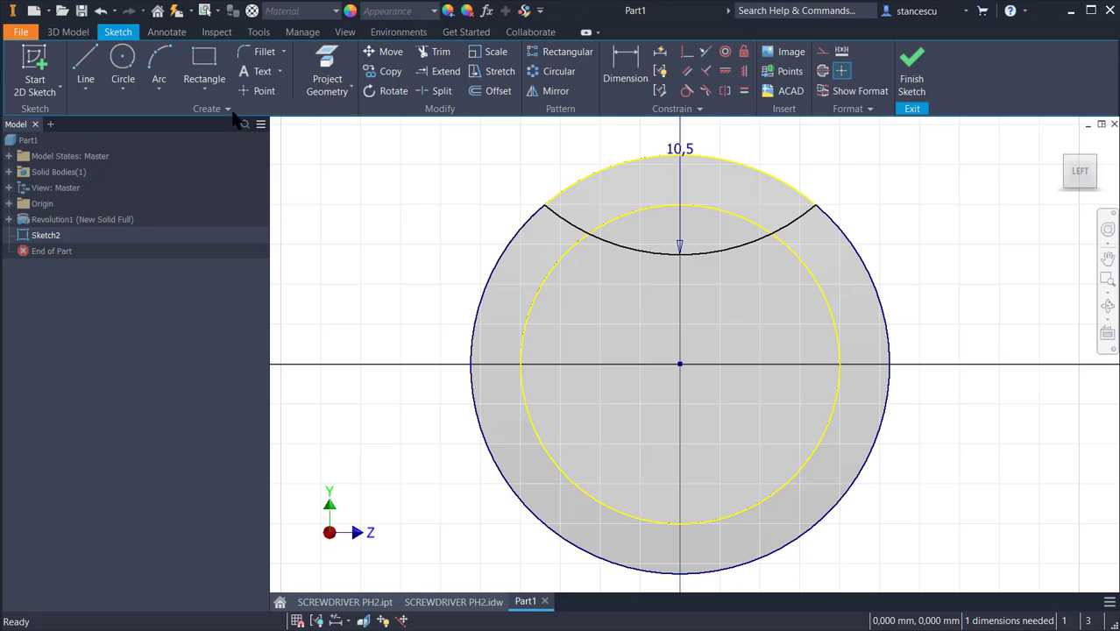
- Fillet both corners between the concave arc and the large outer arc with a 1.5 mm radius
left_click(265, 54)
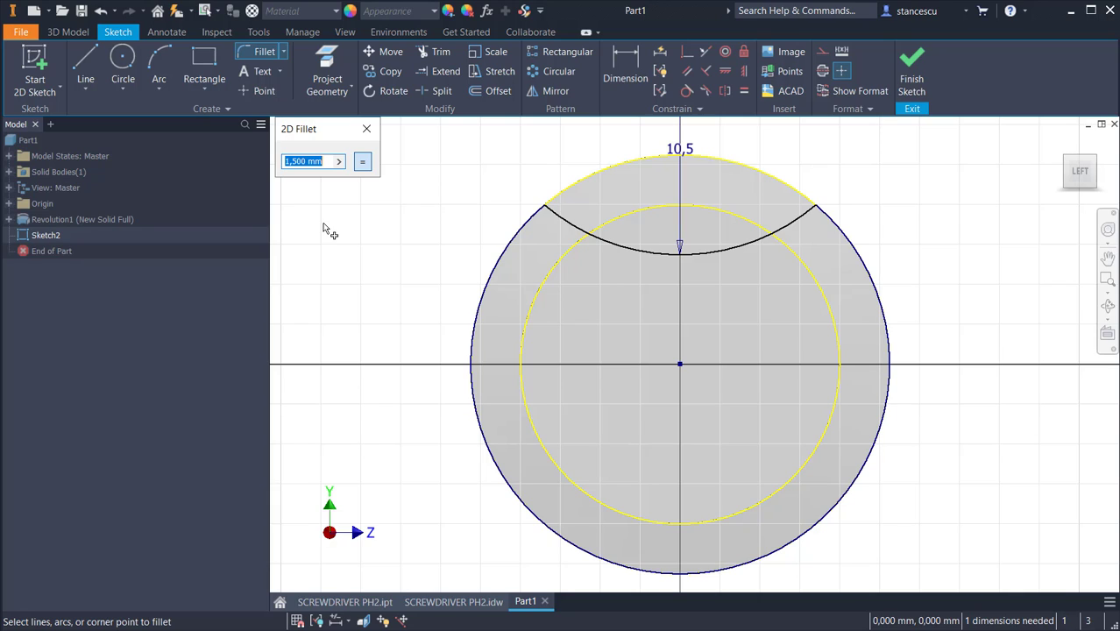
type("1,5")
left_click(559, 216)
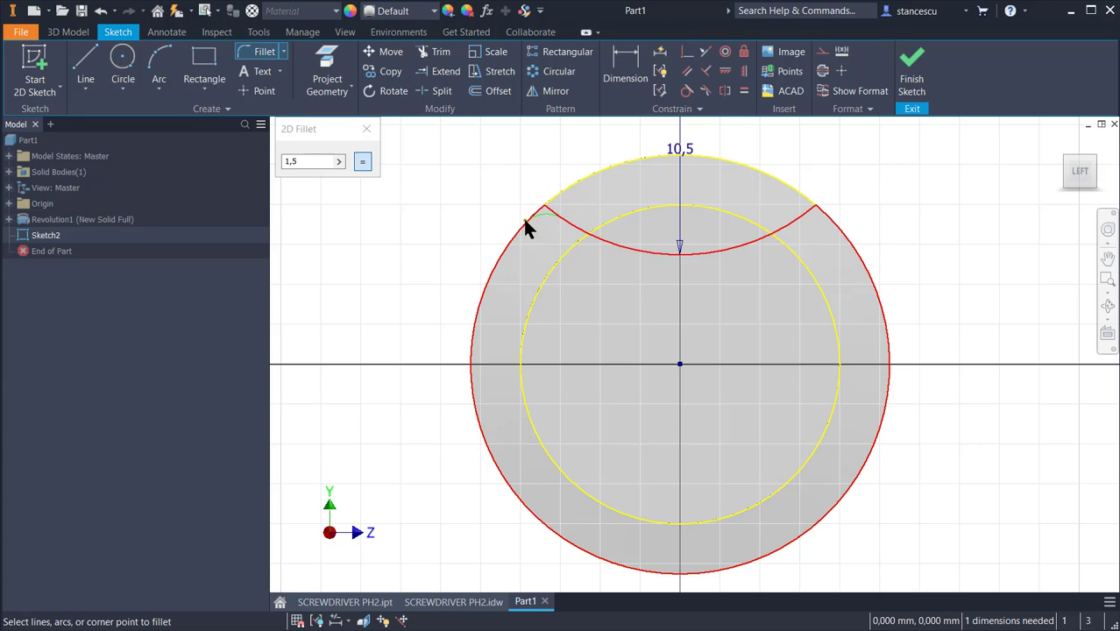
left_click(525, 221)
left_click(796, 226)
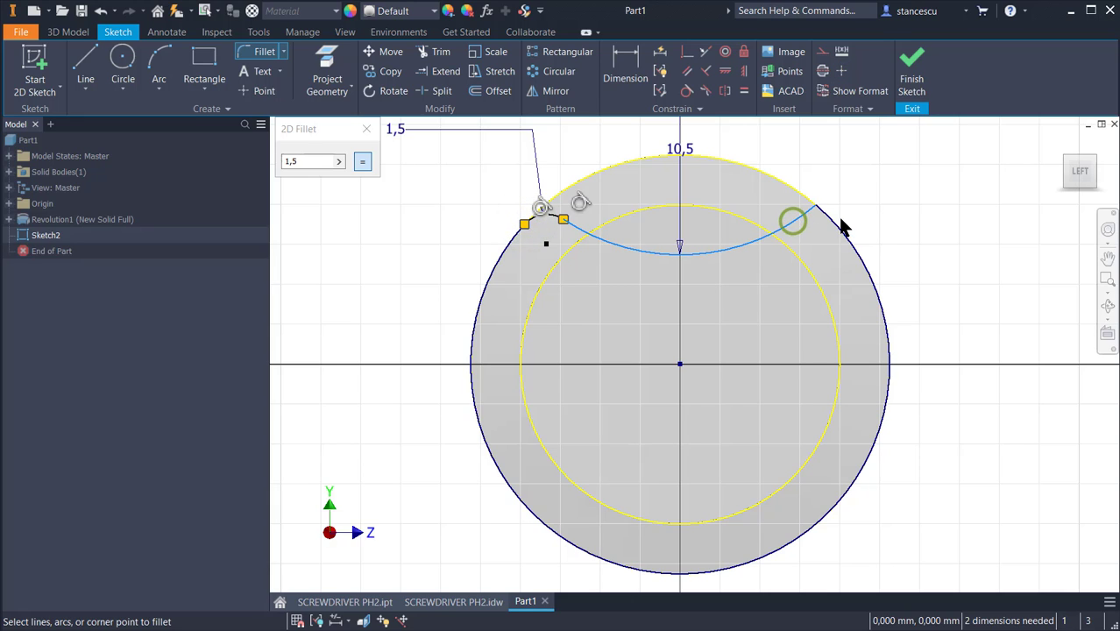
left_click(838, 227)
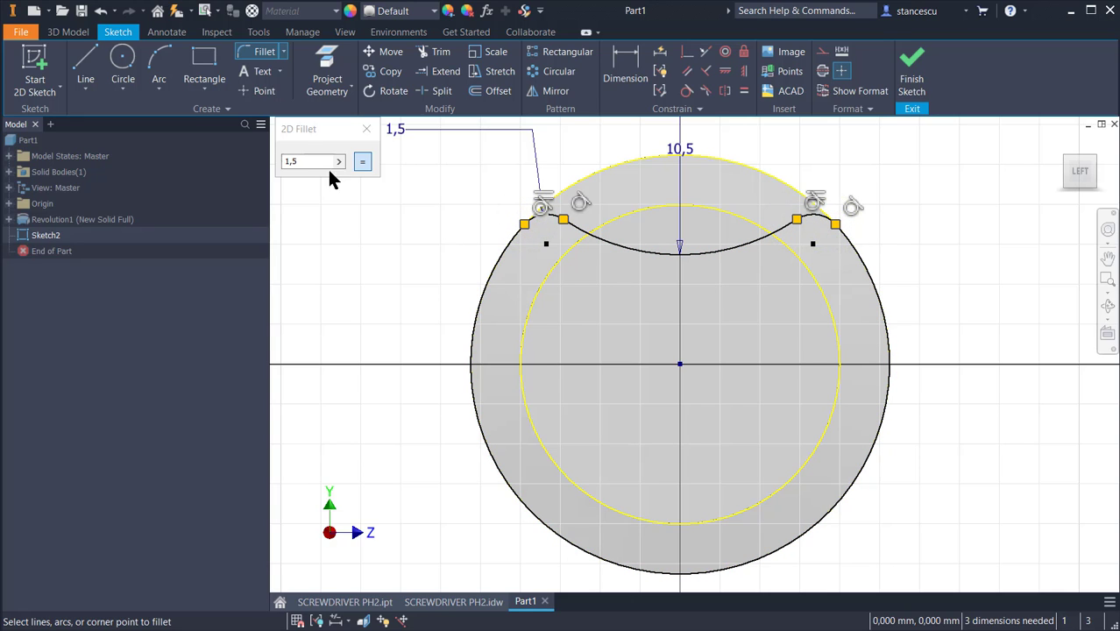
left_click(425, 267)
key("Escape")
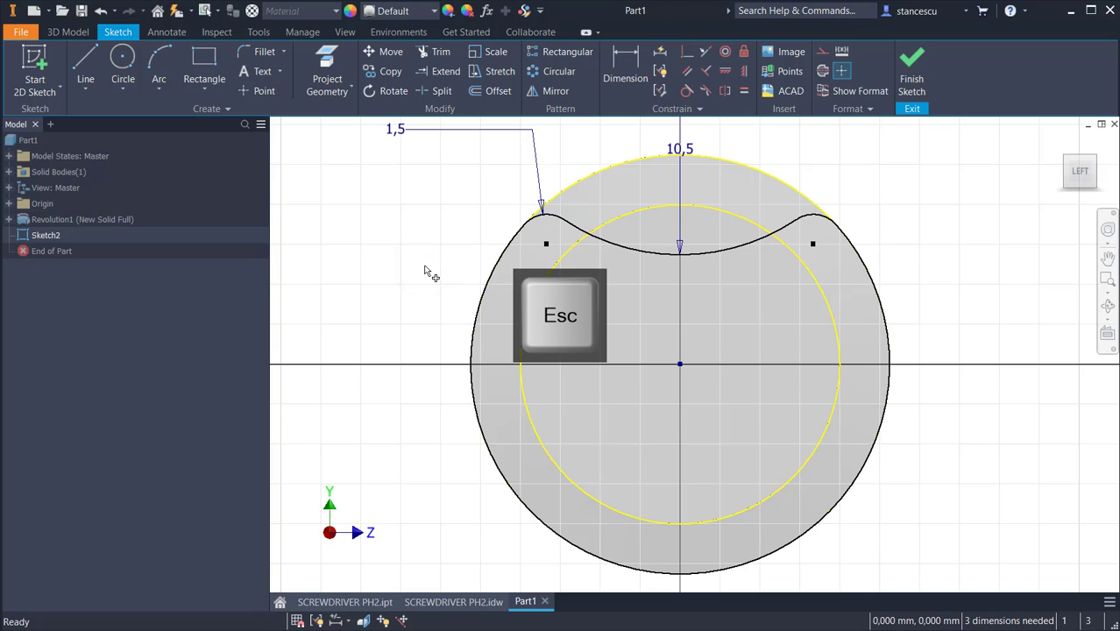
left_click(626, 65)
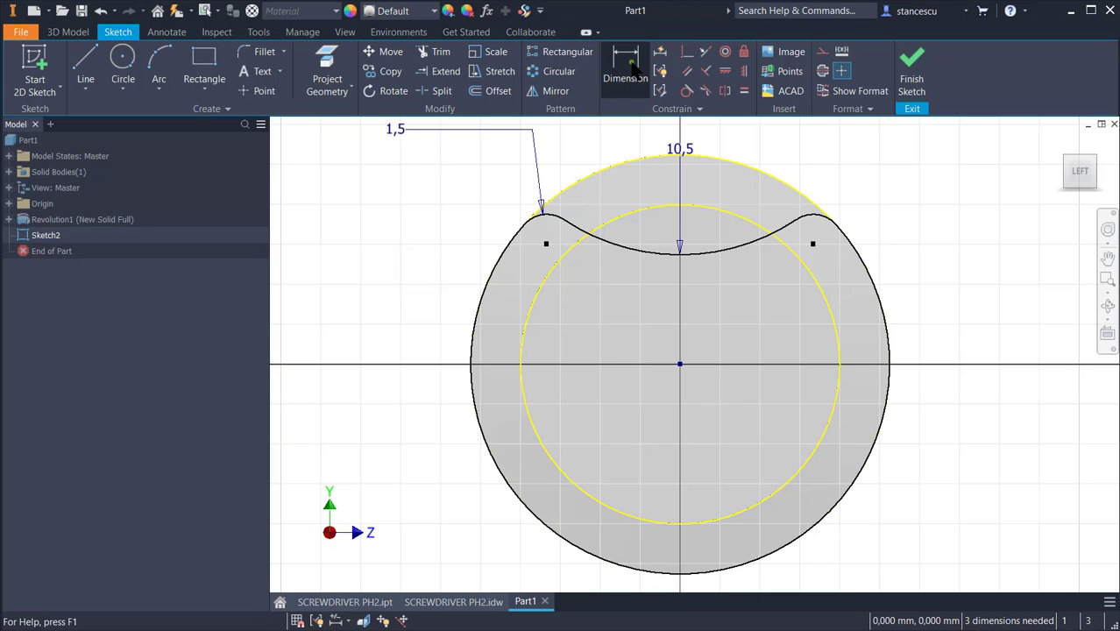
left_click(679, 364)
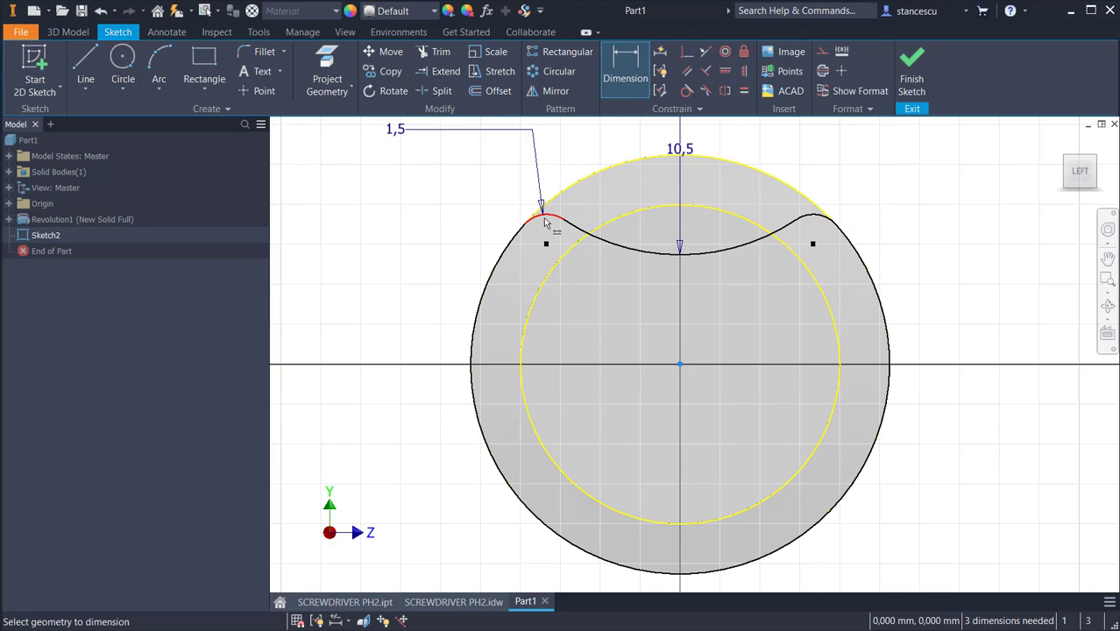
key("Escape")
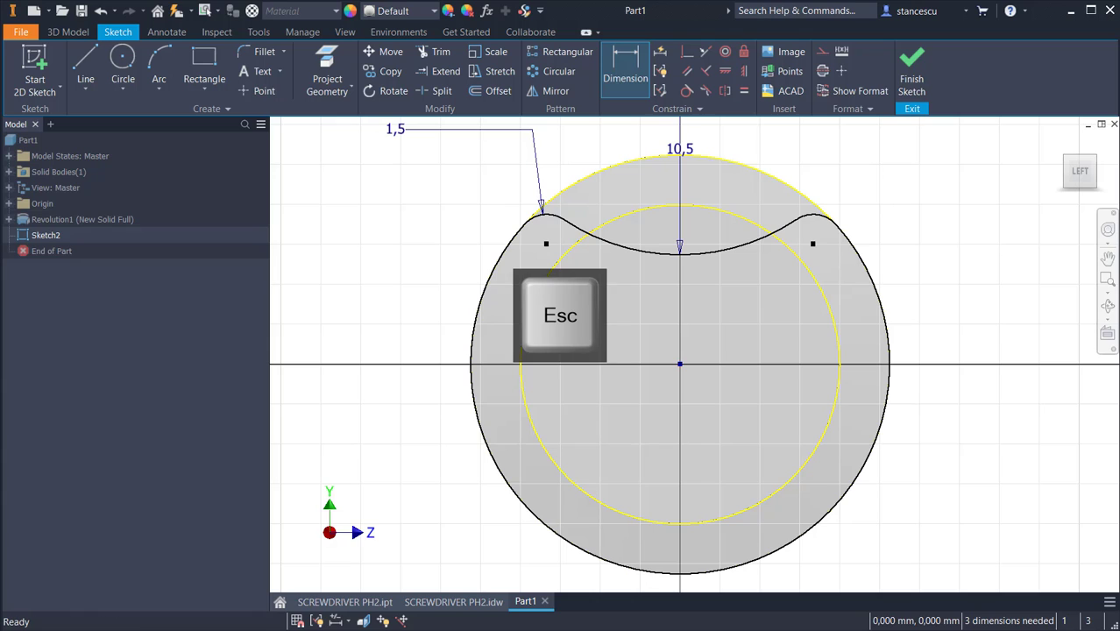
left_click(625, 65)
left_click(592, 250)
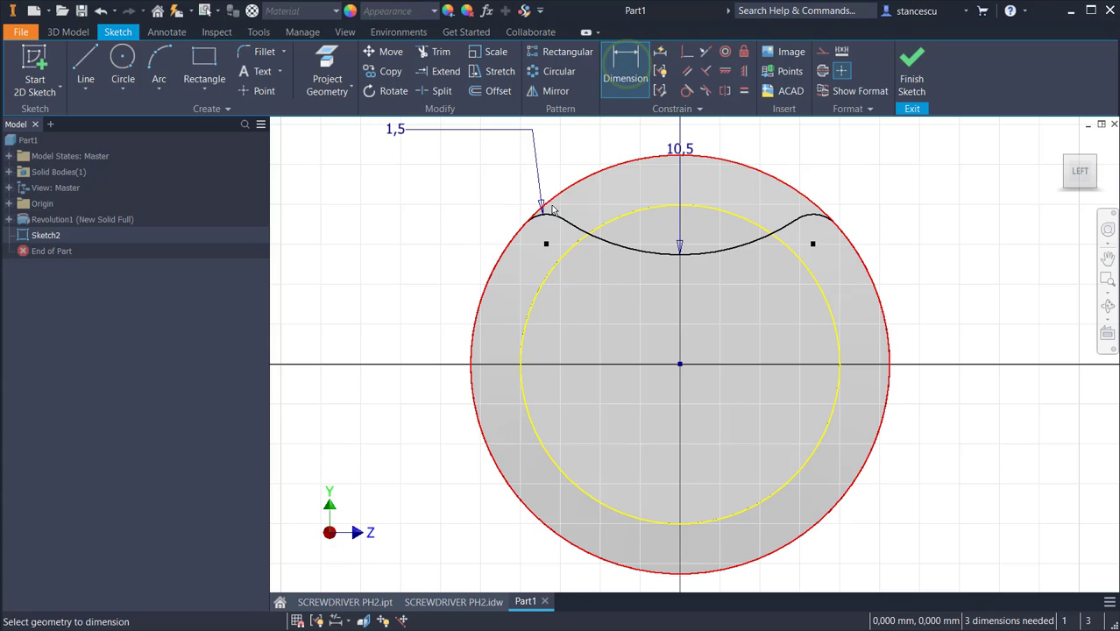
scroll(554, 219, "up", 3)
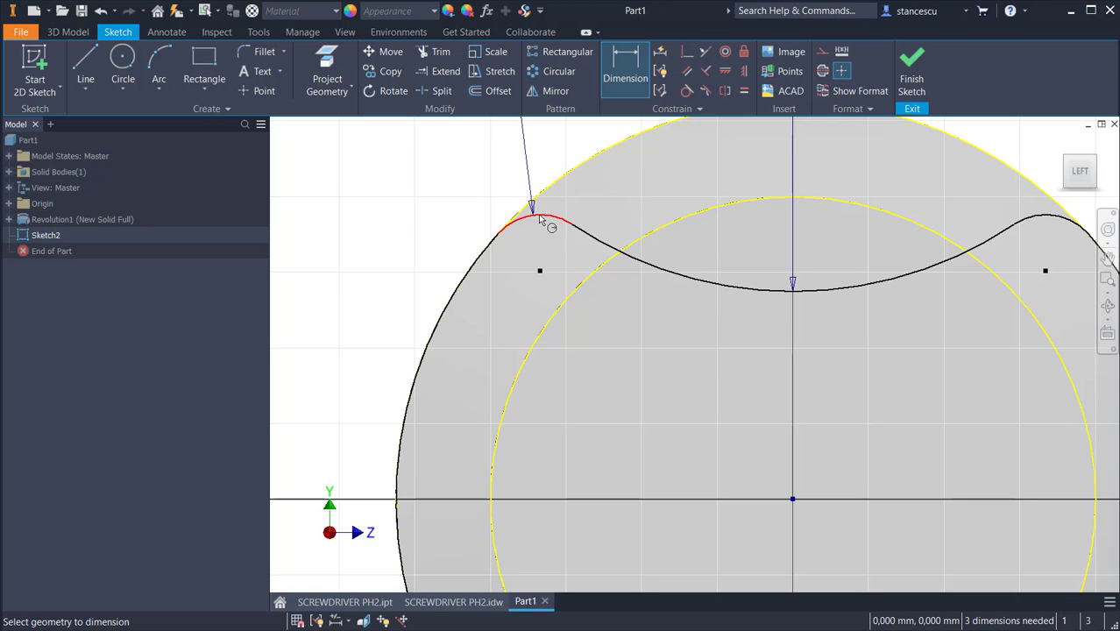
mouse_move(543, 225)
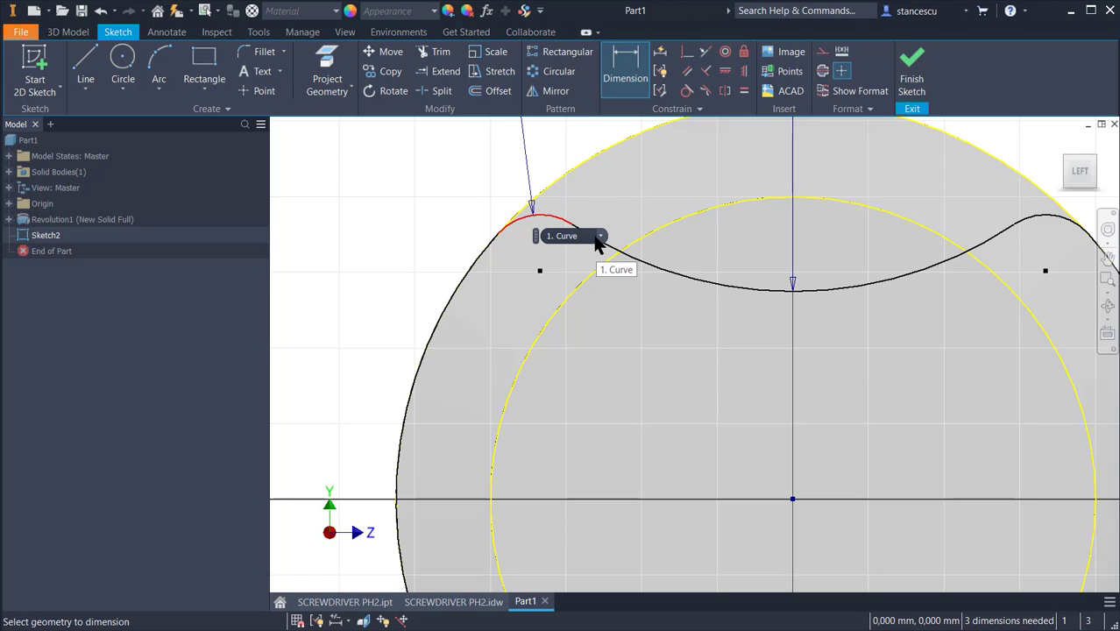
left_click(538, 216)
key("Escape")
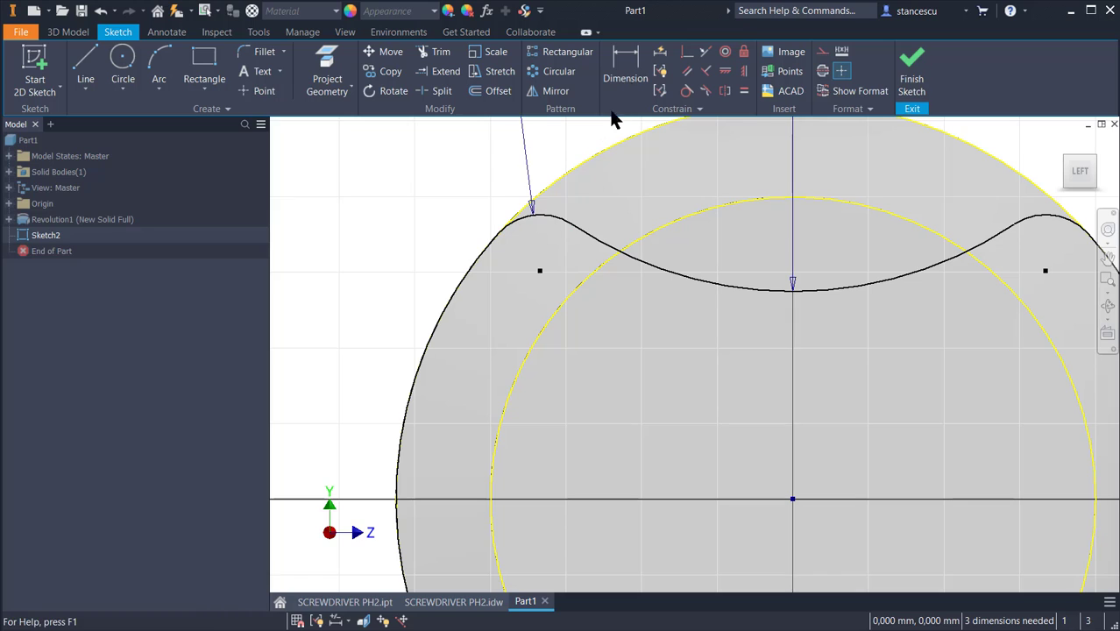
- Dimension the vertical distance from the origin to the left fillet's centre as 19/2 minus the 1.5 mm fillet radius dimension
left_click(625, 70)
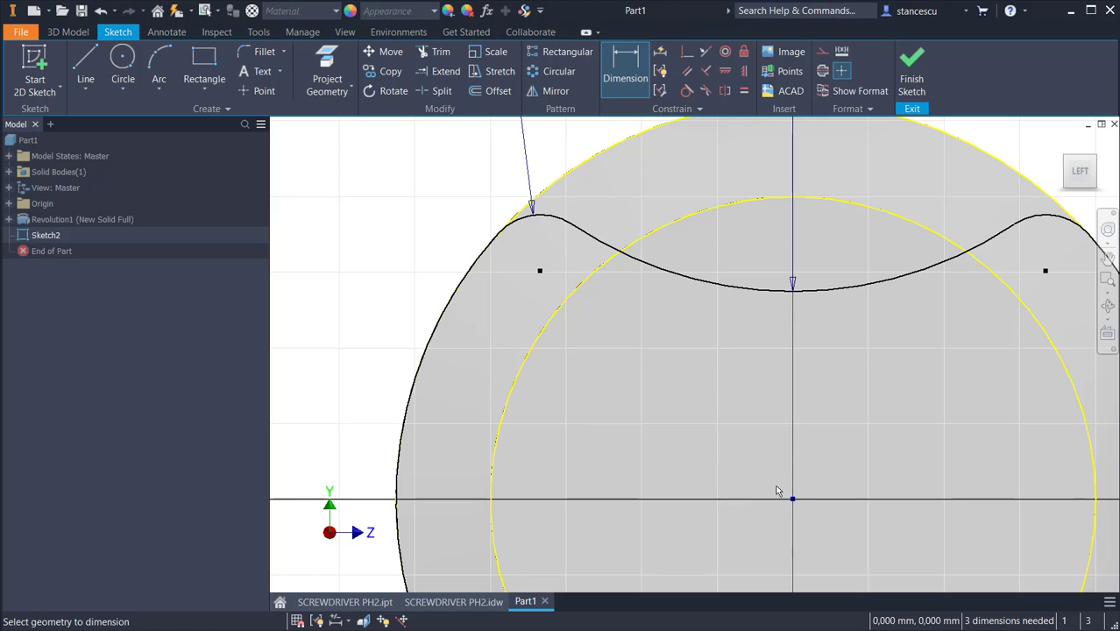
left_click(794, 500)
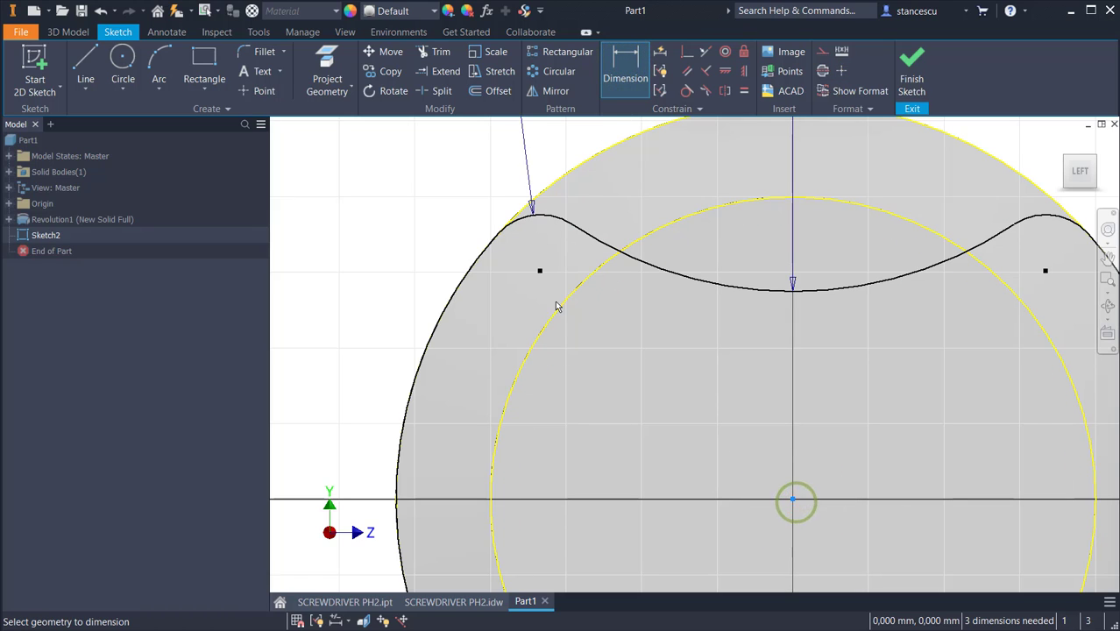
left_click(539, 270)
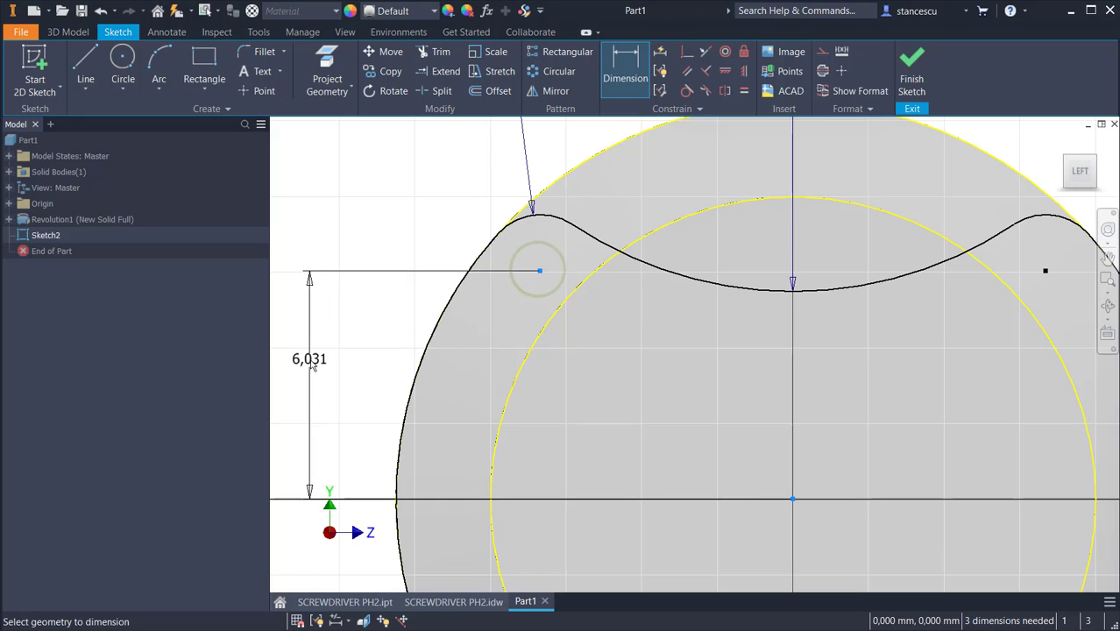
left_click(310, 359)
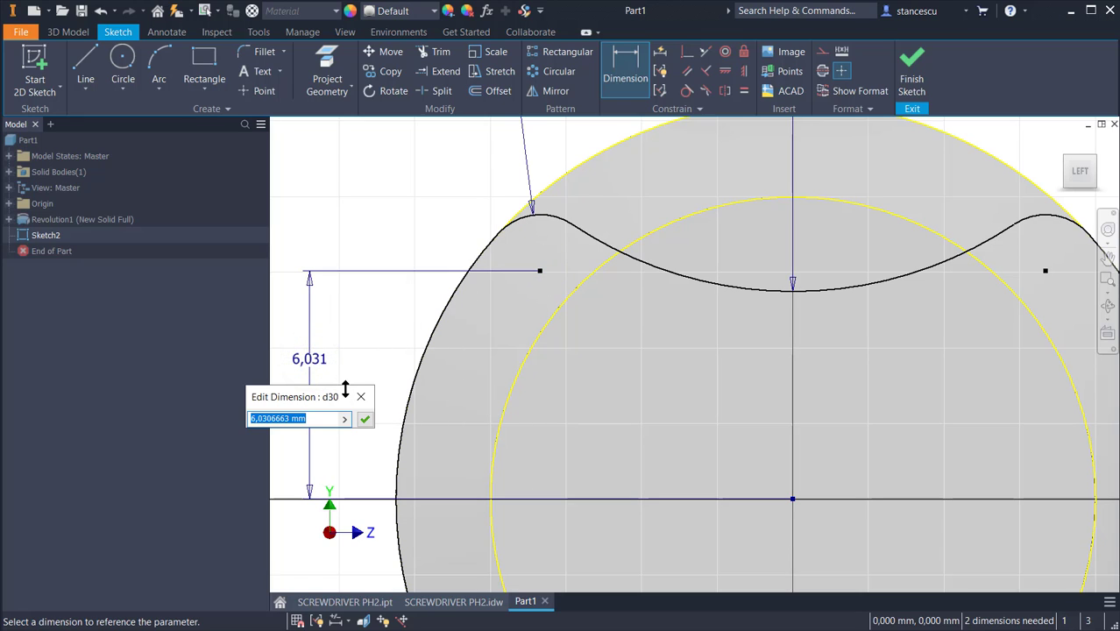
type("19/2-")
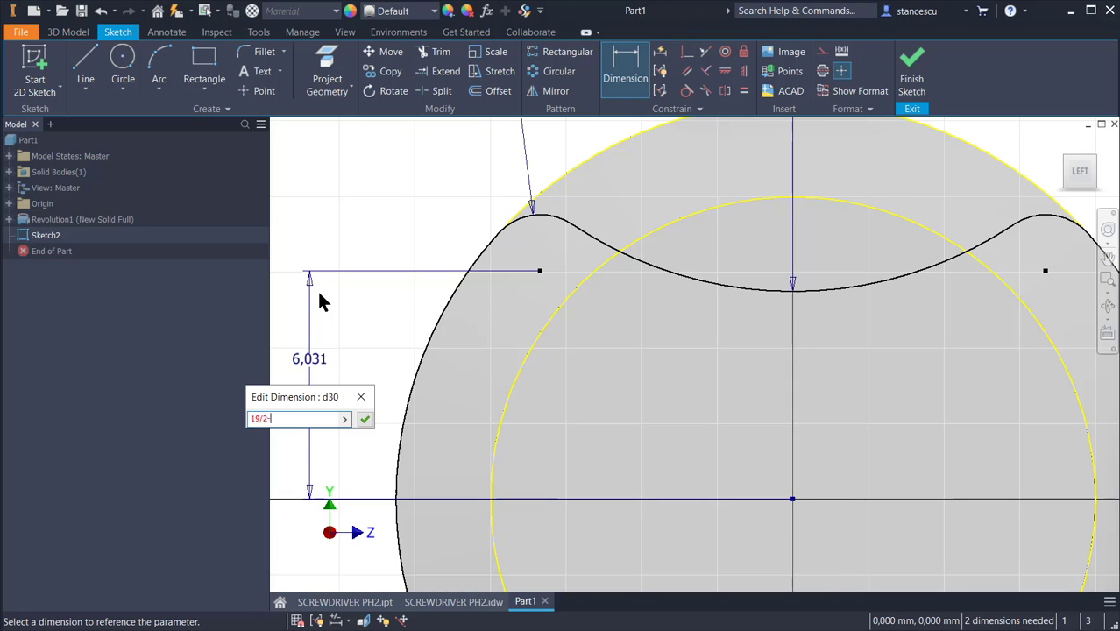
scroll(519, 259, "down", 3)
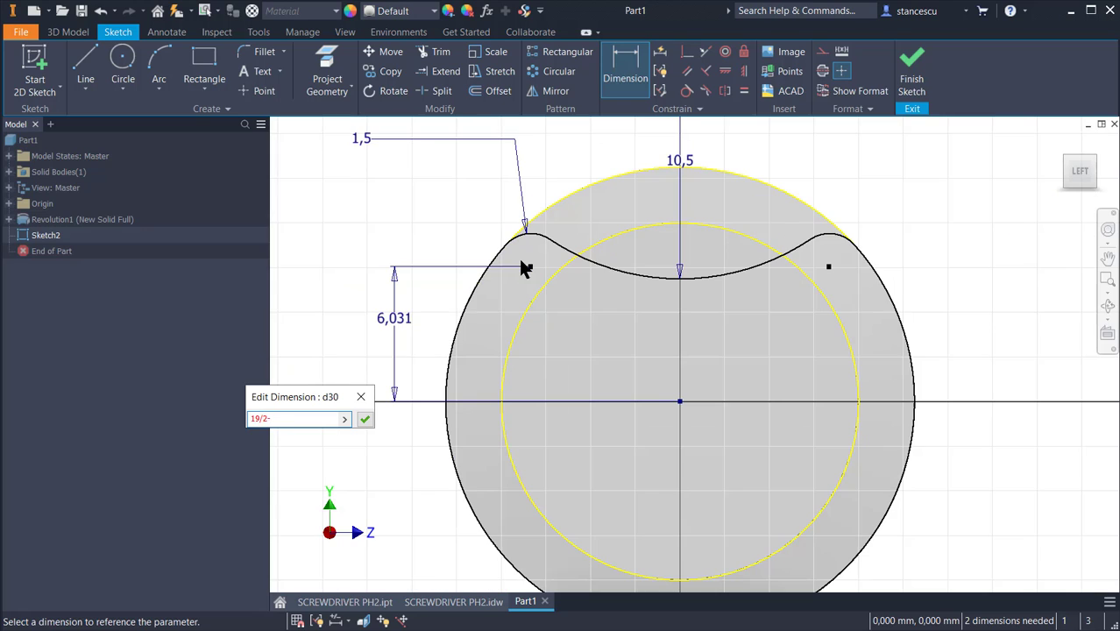
left_click(357, 139)
left_click(364, 419)
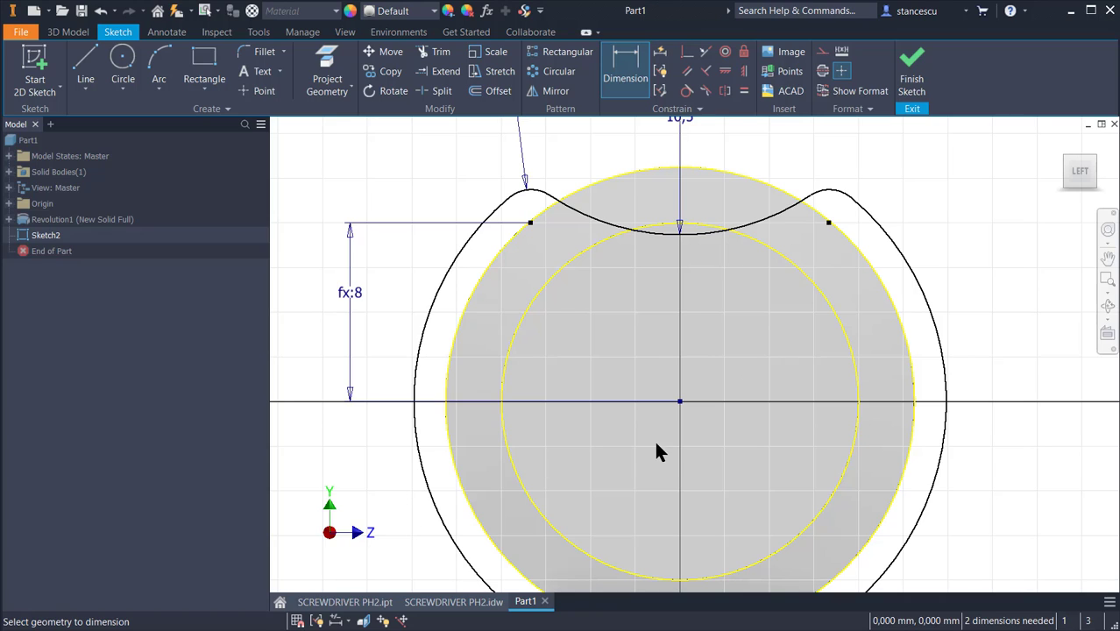
- Give the sketch's large outer arc the same radius as the handle's projected outer edge with an Equal constraint
left_click(747, 90)
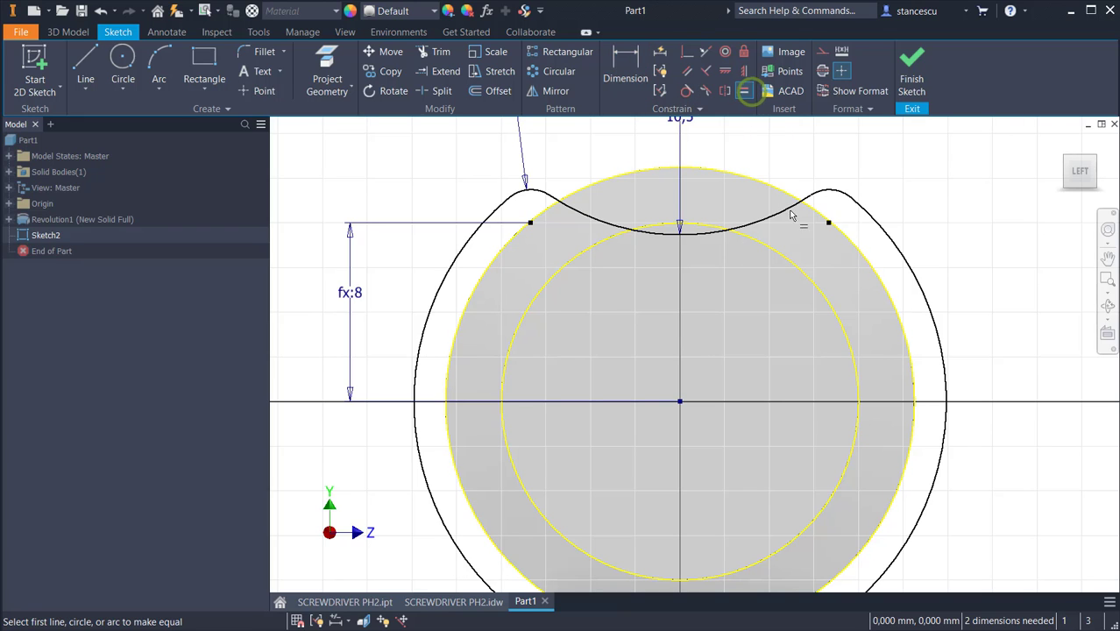
left_click(879, 278)
left_click(896, 289)
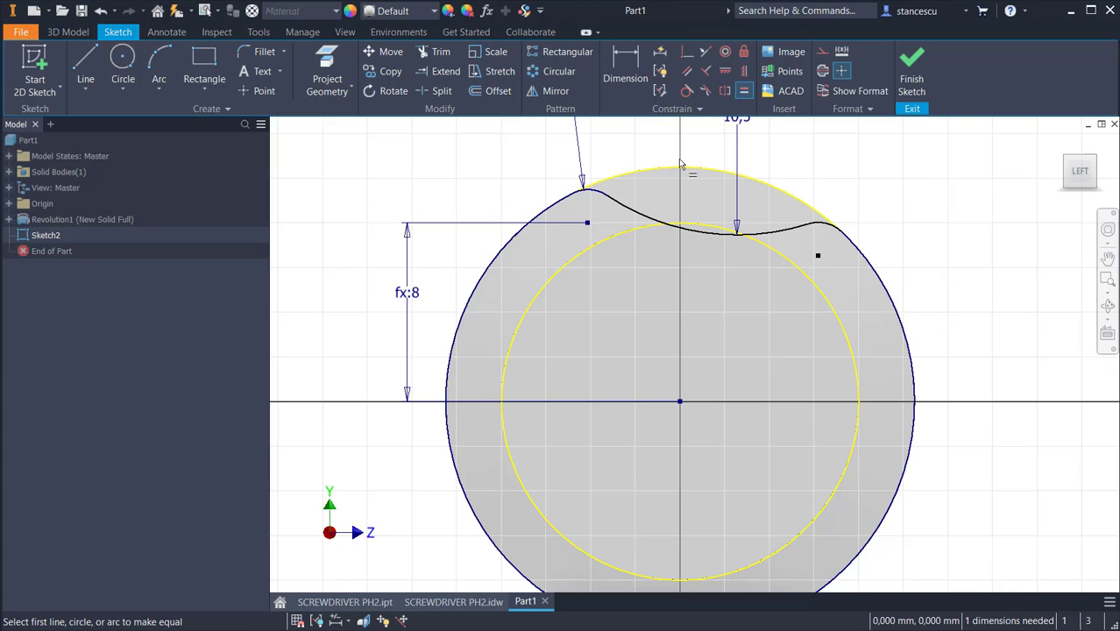
- Align the centres of the two corner fillets with a Horizontal constraint
left_click(724, 71)
left_click(588, 219)
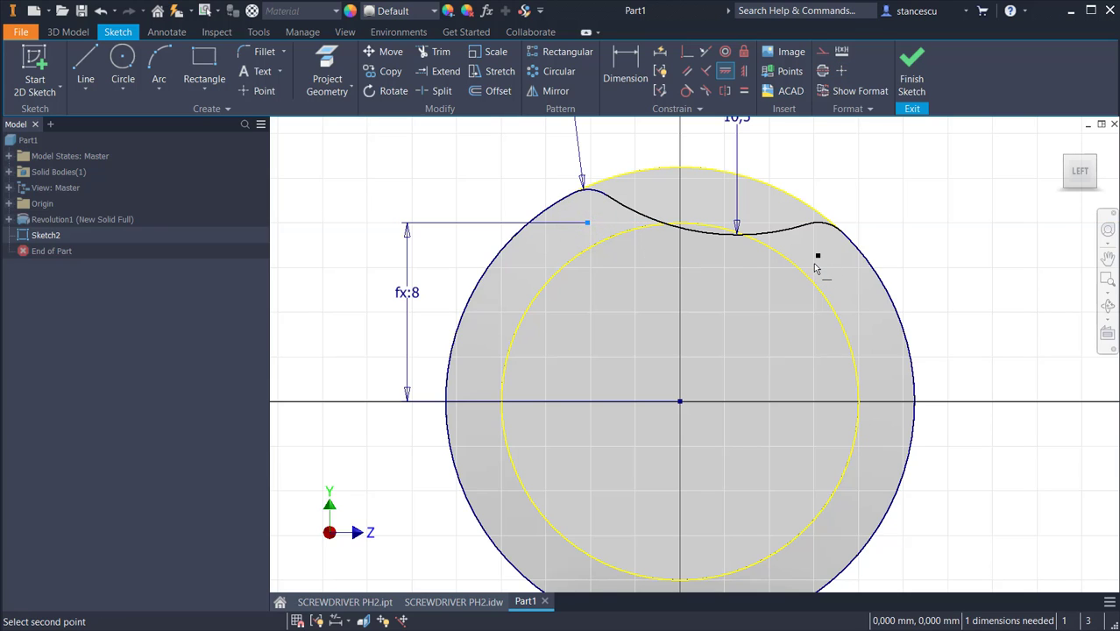
left_click(816, 258)
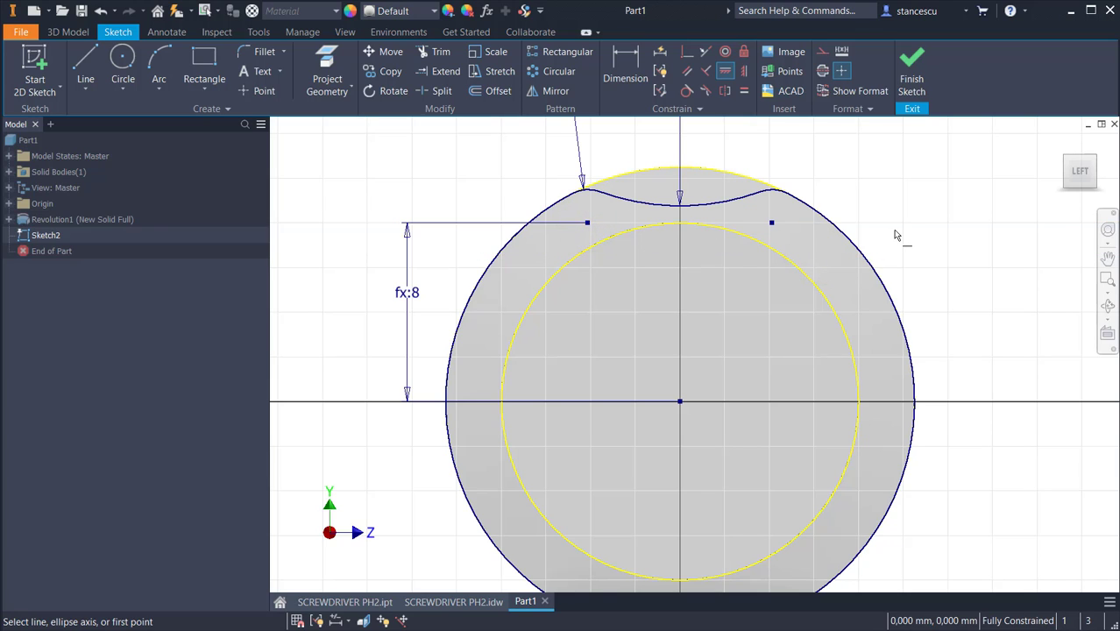
scroll(895, 235, "down", 3)
middle_click_drag(921, 208, 845, 255)
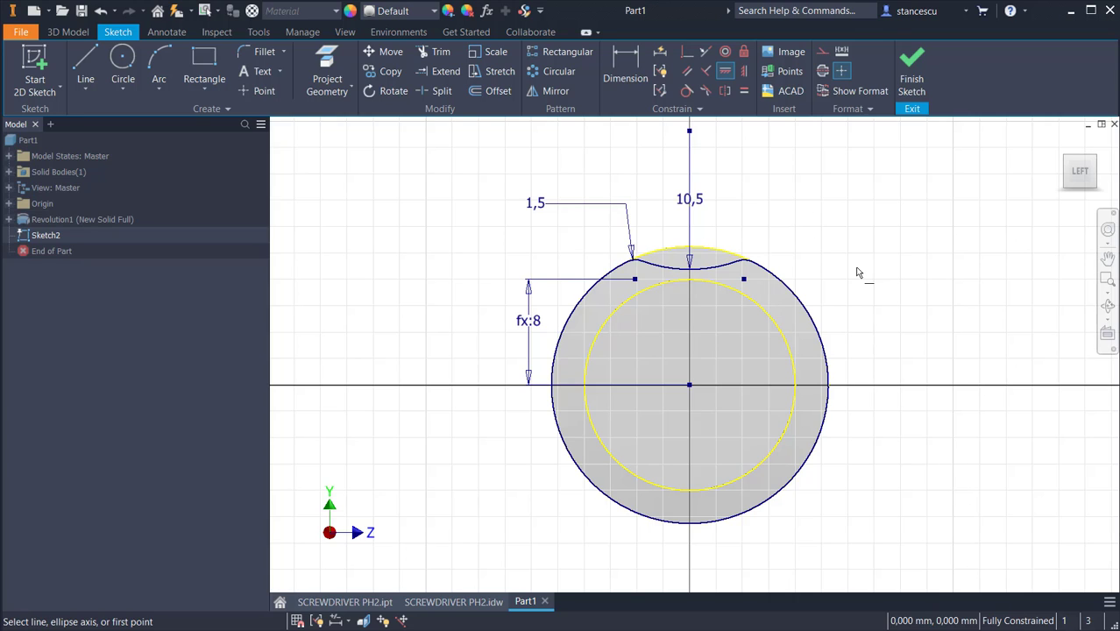
key("Escape")
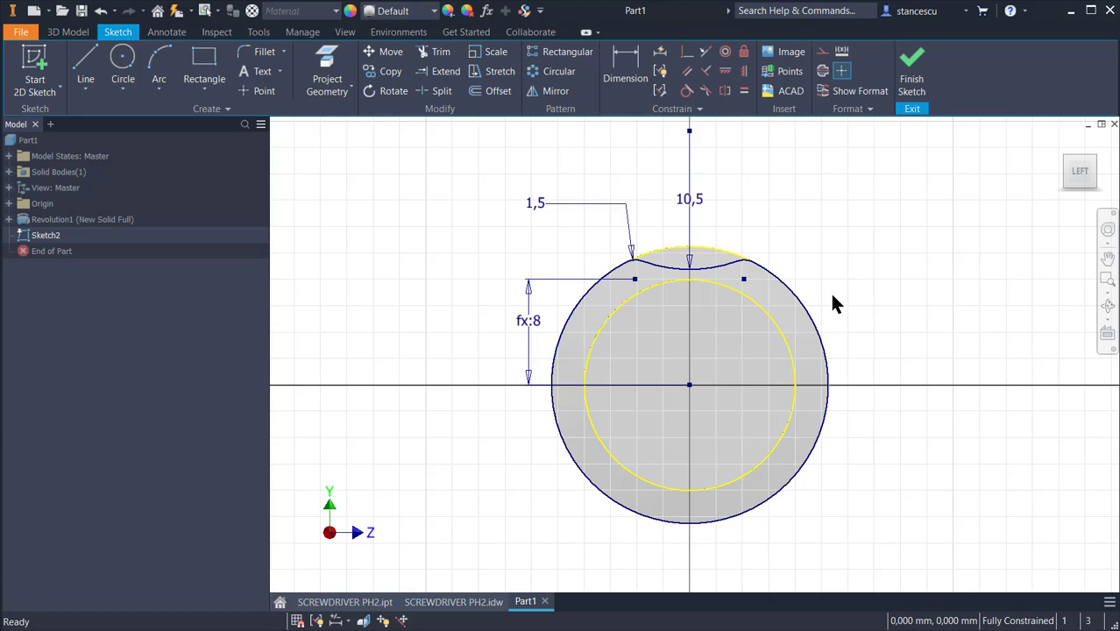
- Convert the large outer arc and the projected circles of the handle end to construction geometry
left_click_drag(824, 302, 808, 336)
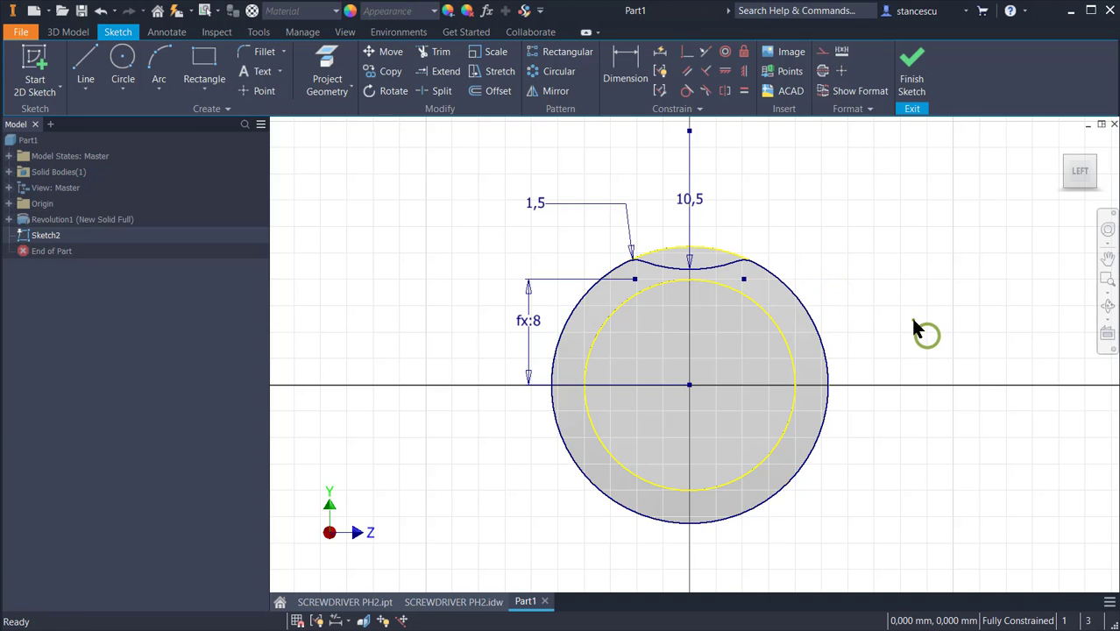
left_click_drag(912, 317, 743, 379)
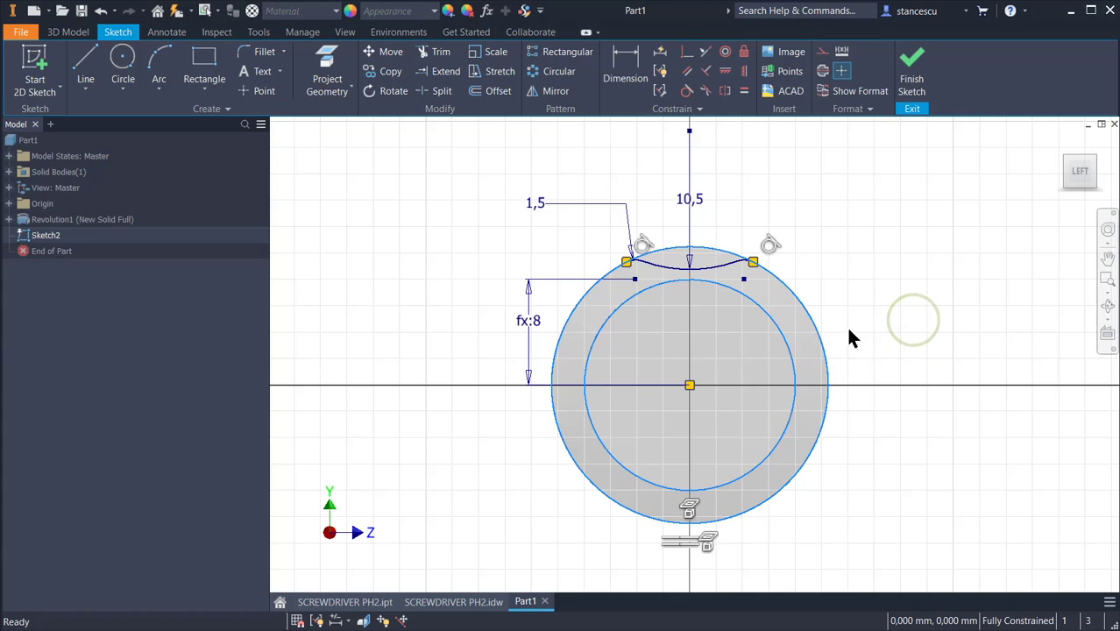
left_click(823, 50)
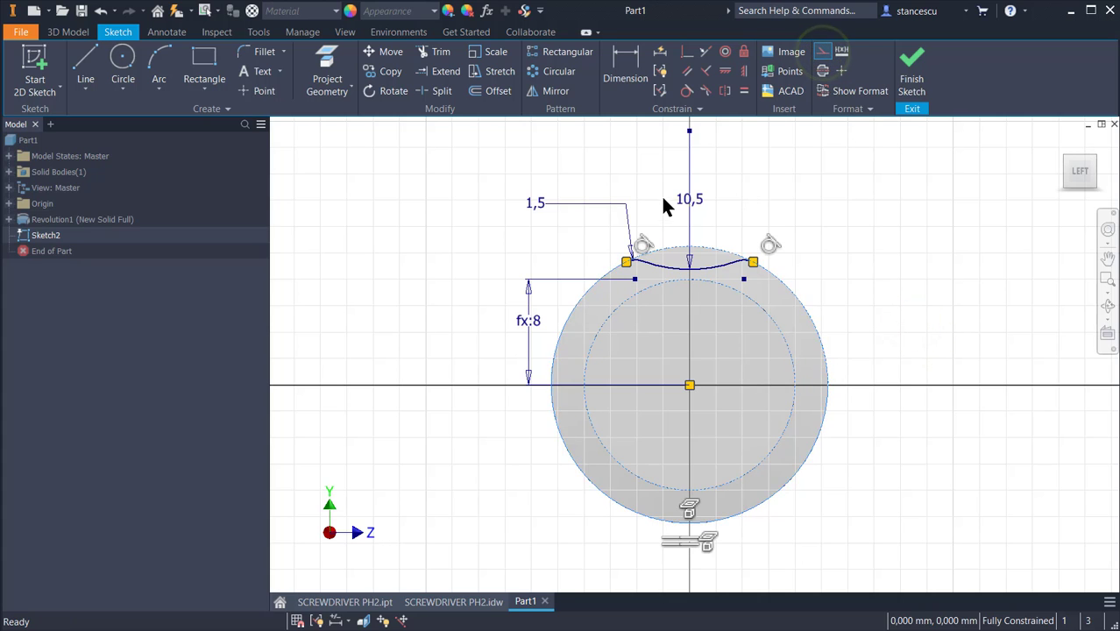
- Close the groove profile with a three-point arc of 10.5 mm radius between the fillets' outer ends, and finish the sketch
scroll(665, 199, "up", 5)
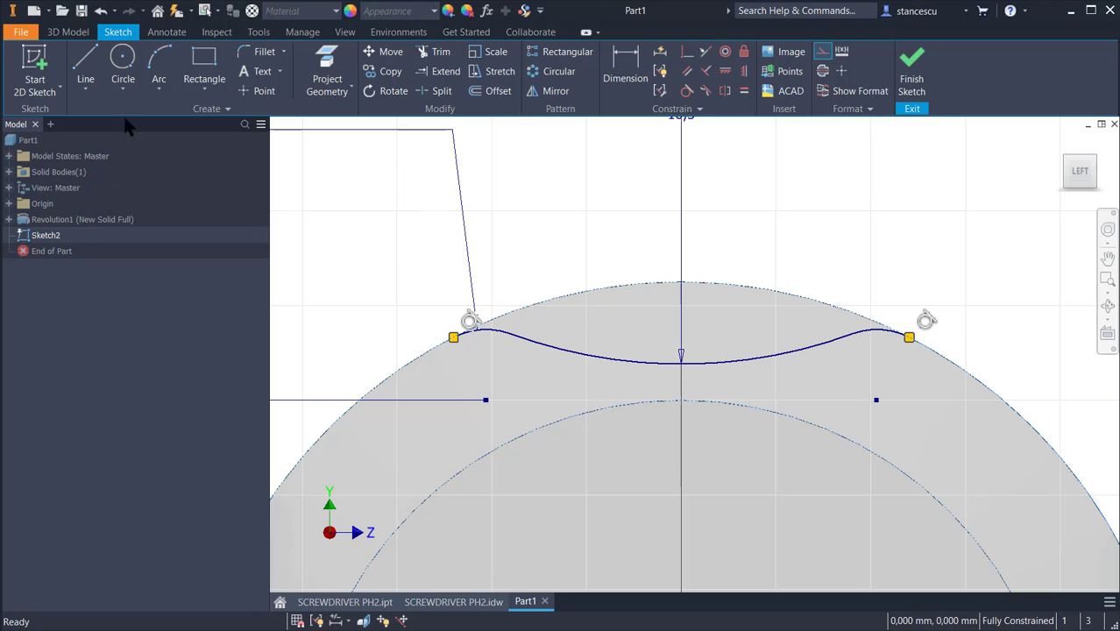
left_click(163, 58)
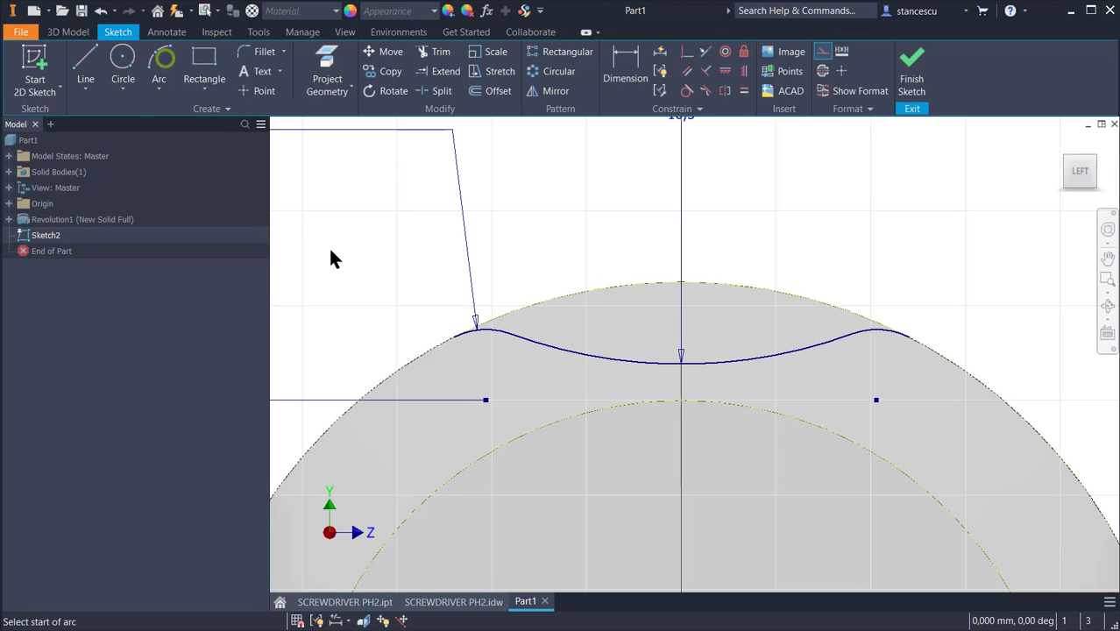
left_click(453, 337)
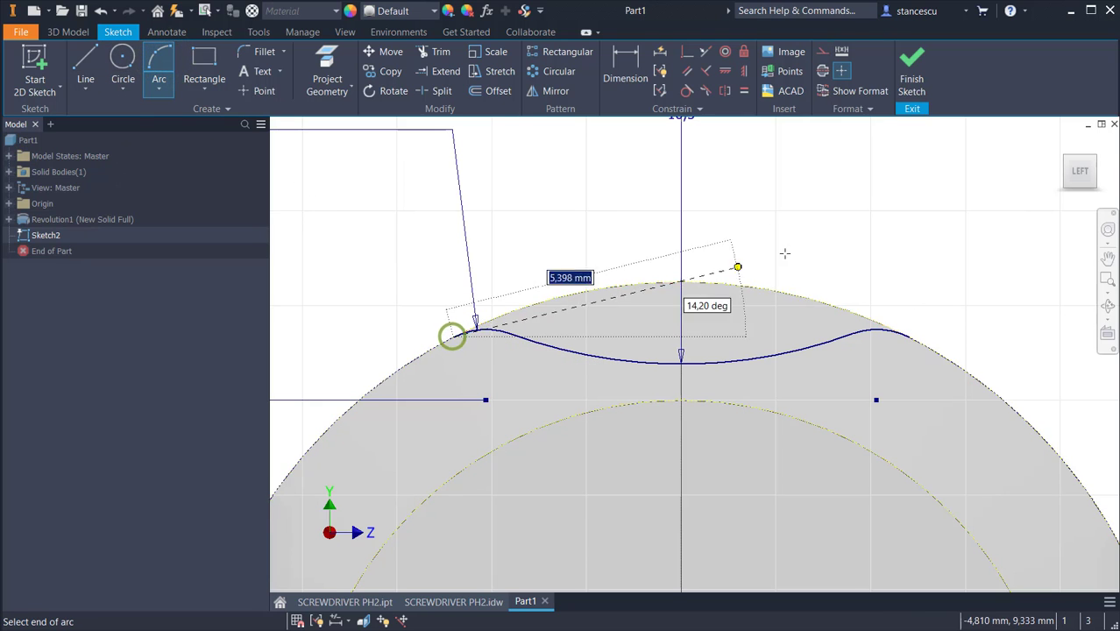
left_click(908, 334)
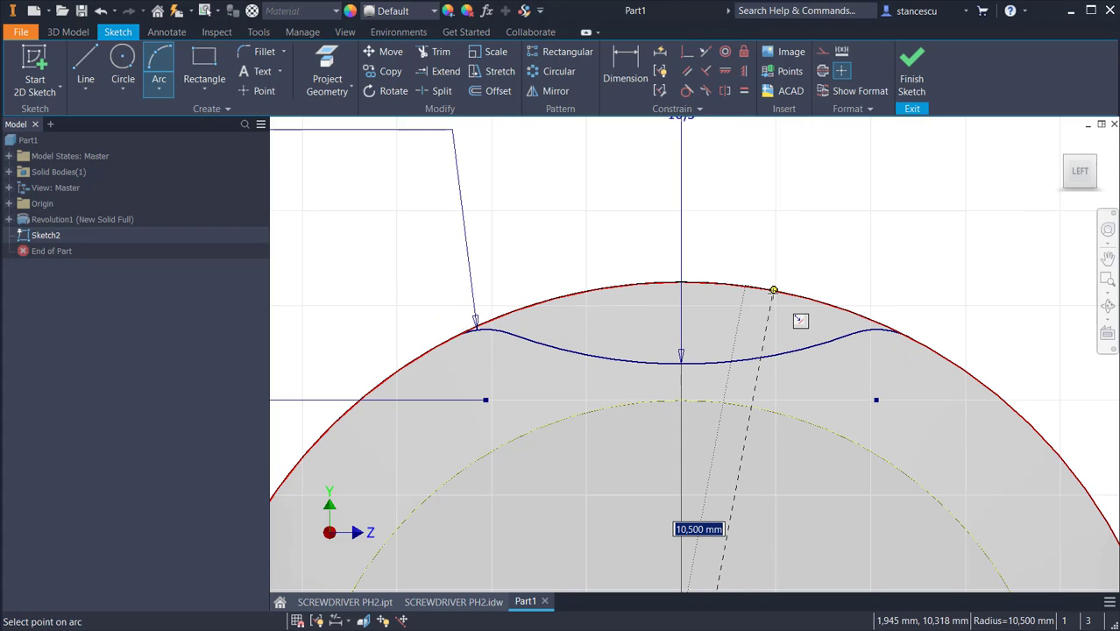
left_click(763, 287)
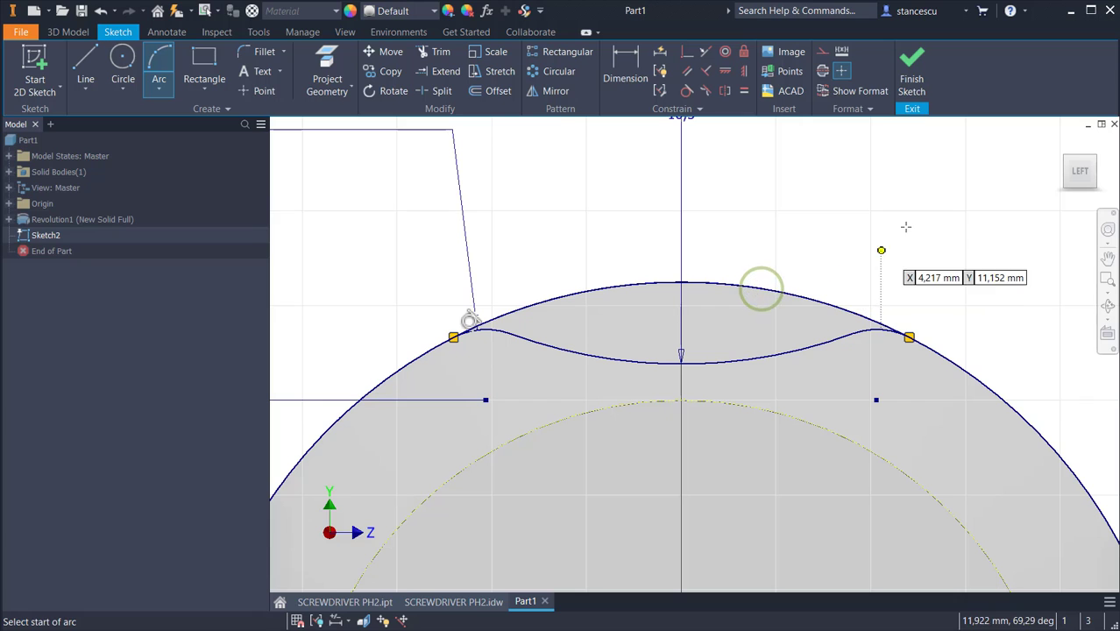
left_click(912, 74)
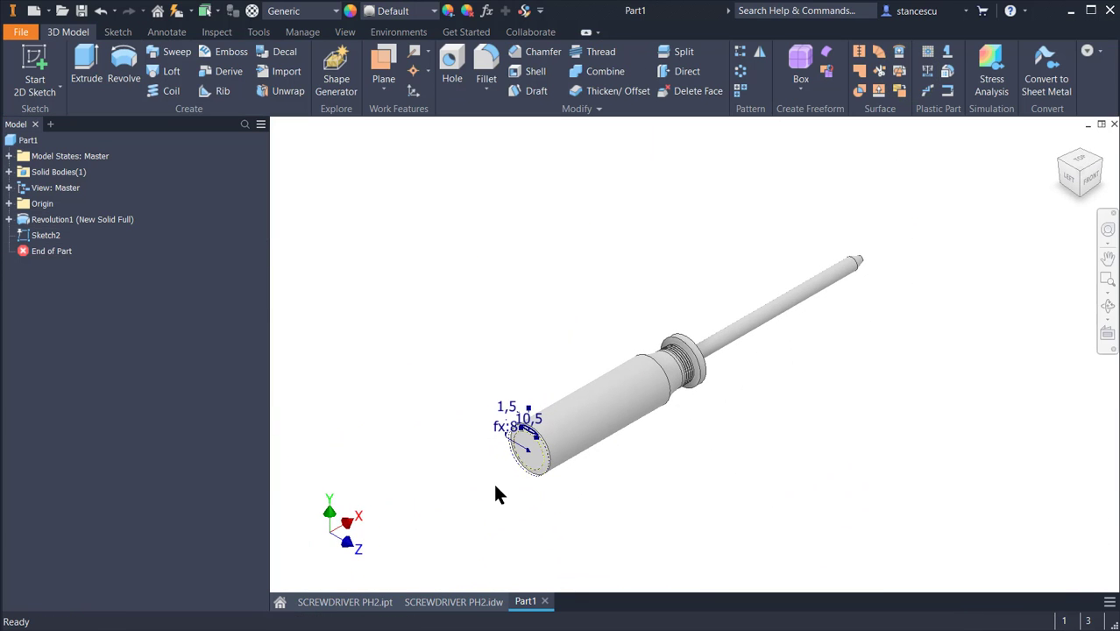
- Extrude the closed groove profile as a cut through all along the handle
scroll(557, 511, "up", 3)
scroll(613, 438, "up", 4)
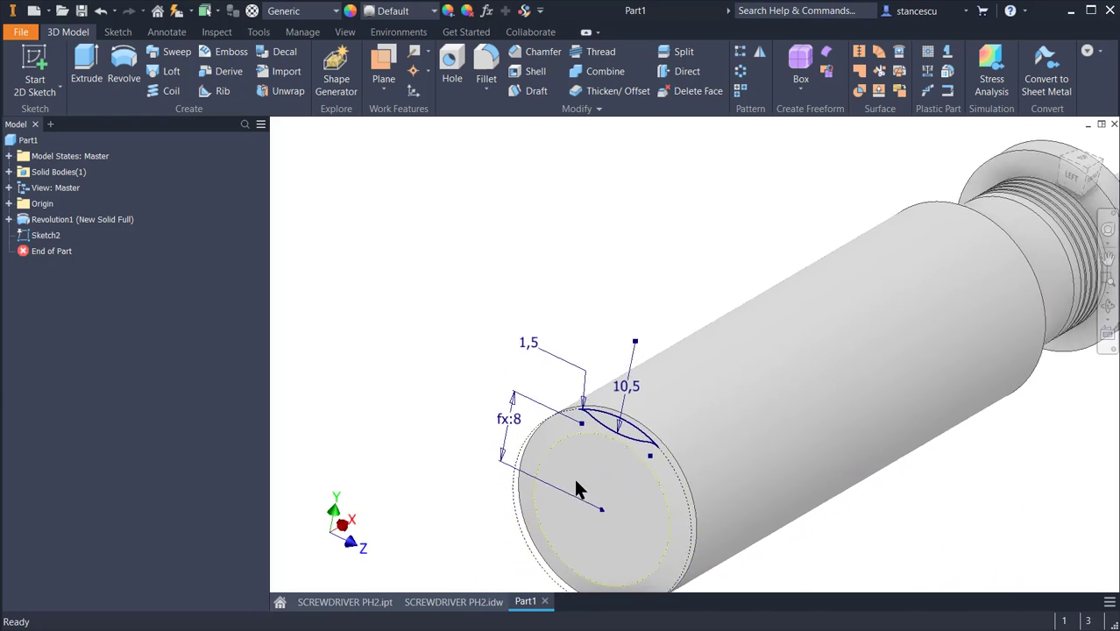
middle_click_drag(612, 436, 480, 215, "shift")
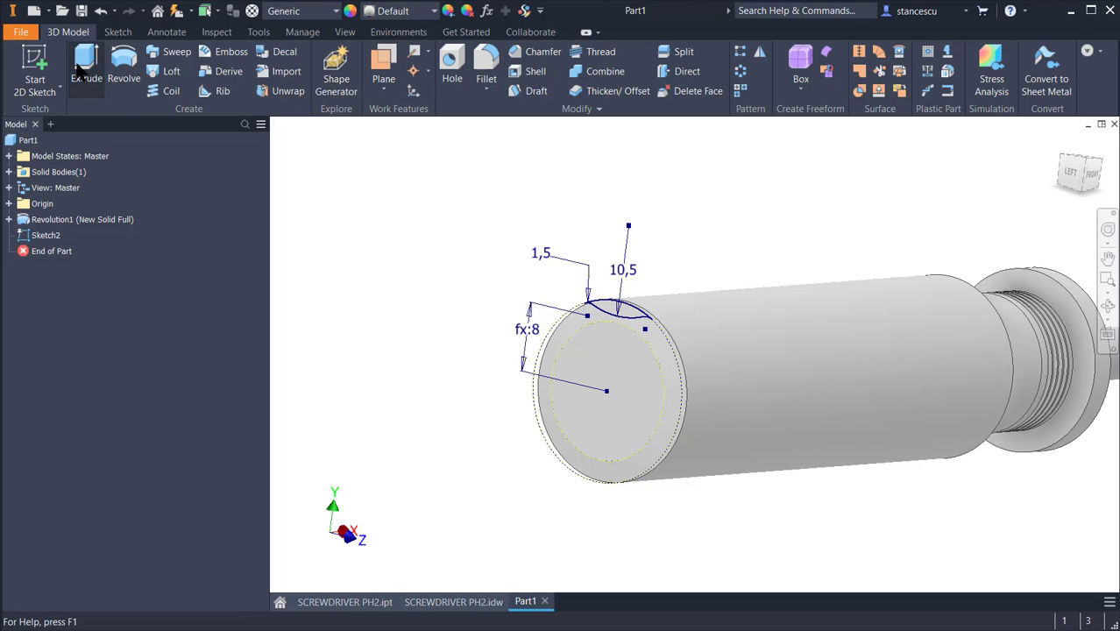
left_click(85, 66)
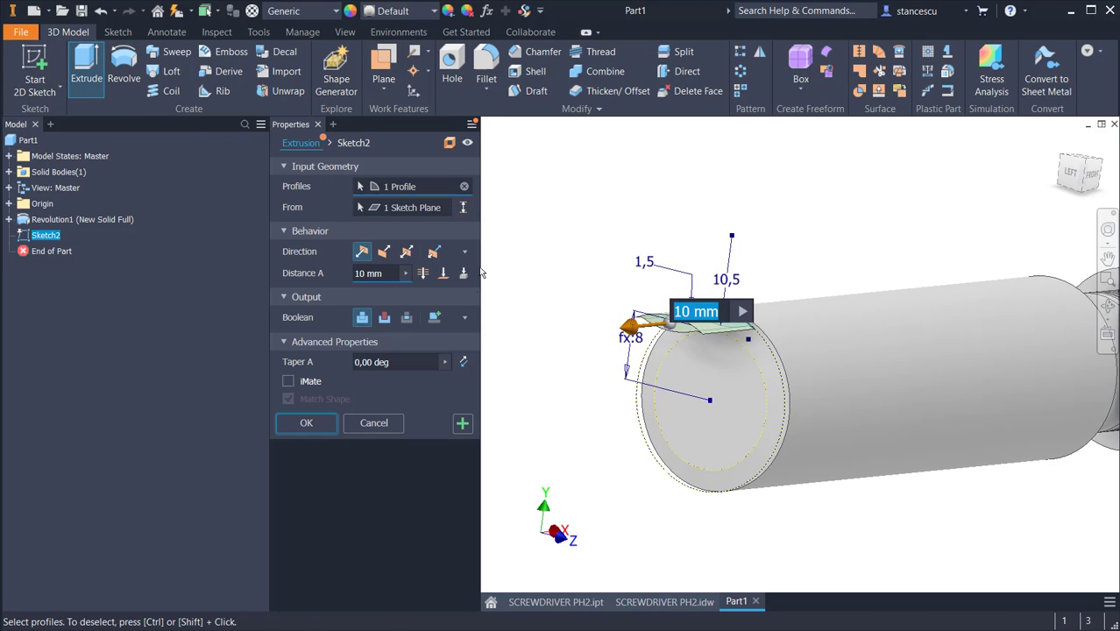
left_click(423, 273)
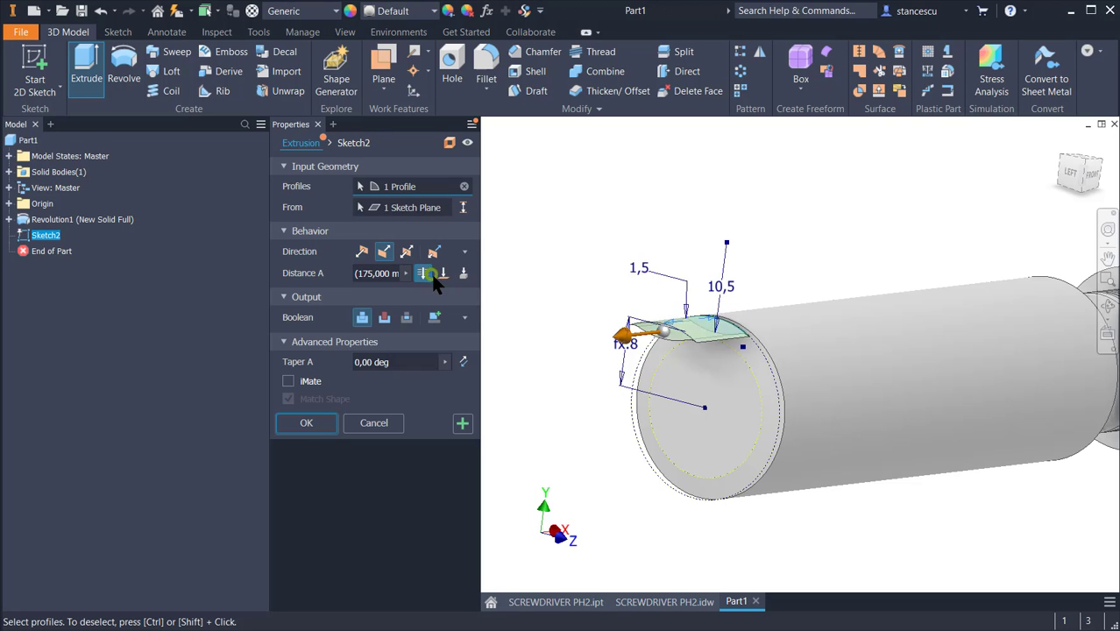
left_click(384, 318)
middle_click_drag(607, 307, 1014, 203, "shift")
key("F5")
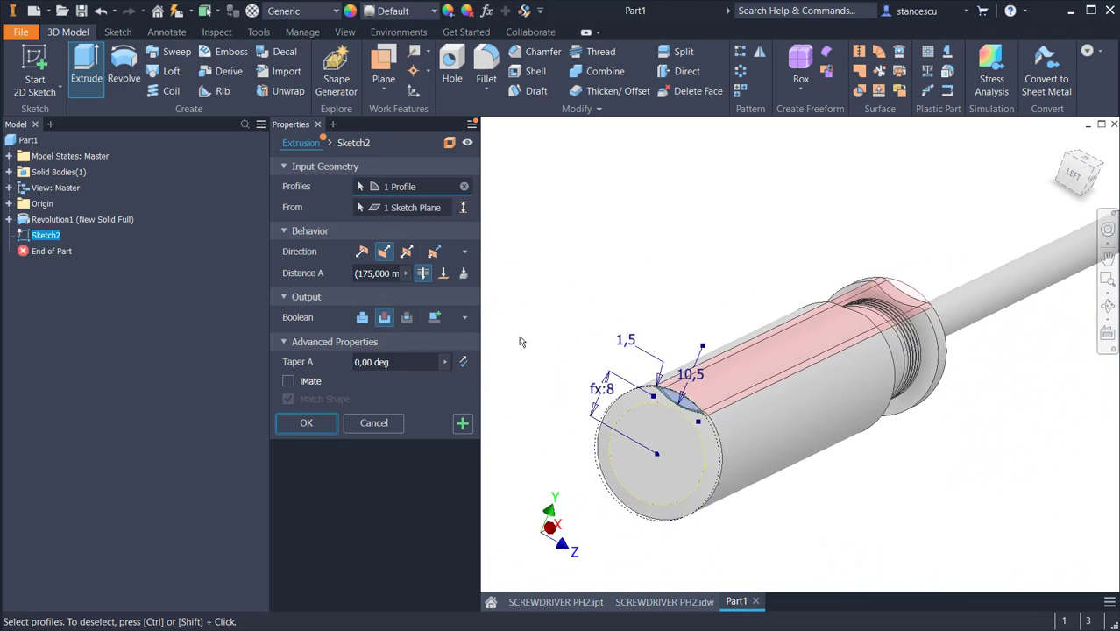
left_click(319, 418)
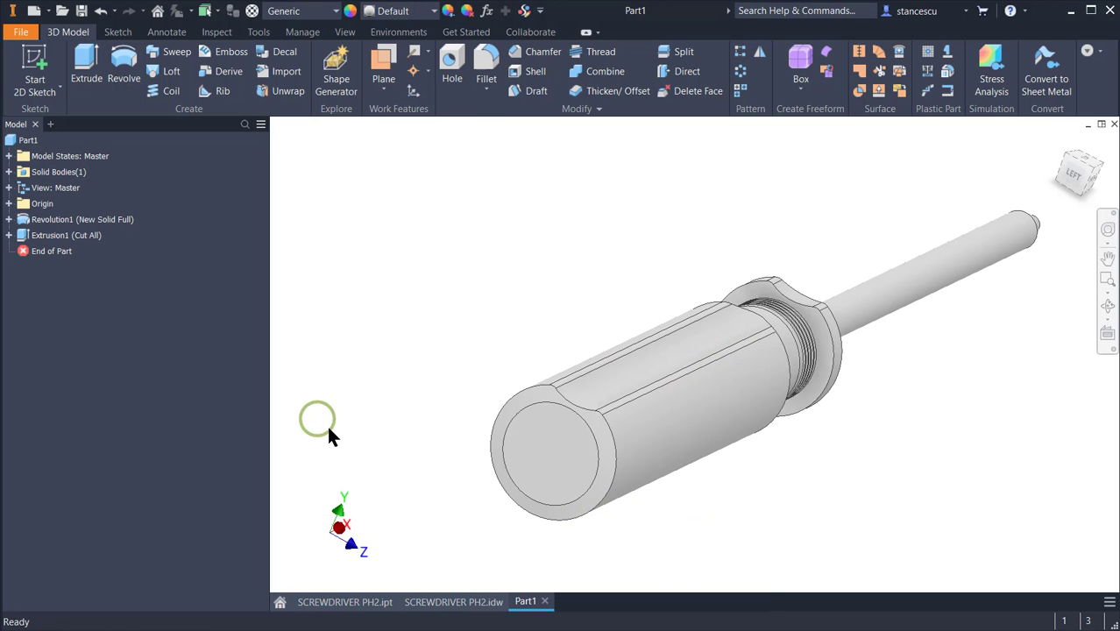
- Pattern the groove cut circularly around the handle's axis with 6 occurrences over 360 degrees
key("F6")
scroll(668, 333, "up", 1)
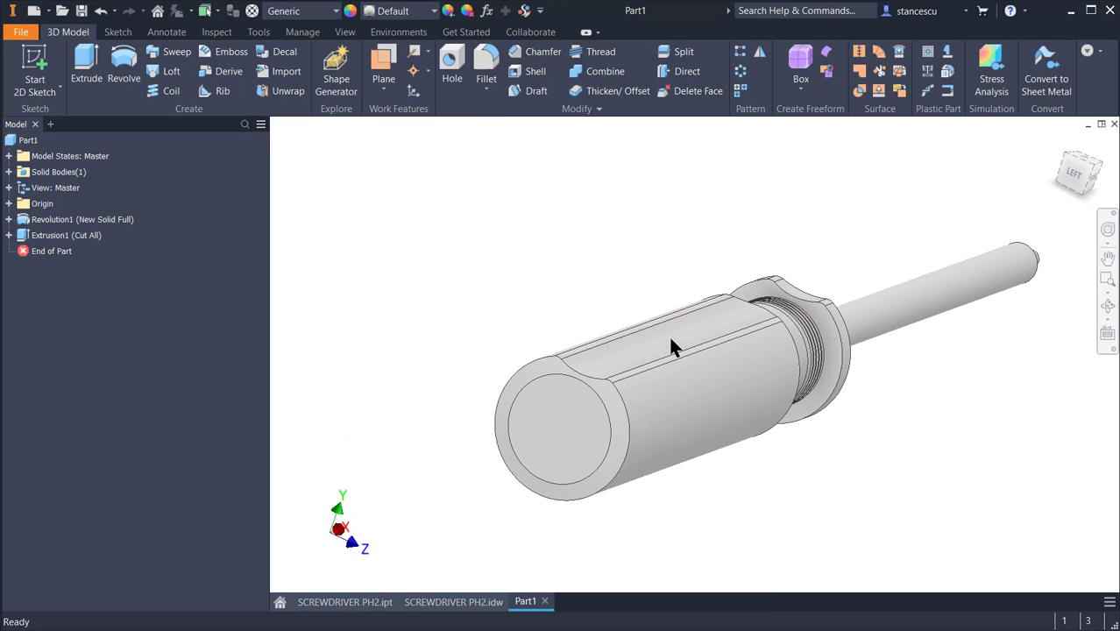
left_click(413, 235)
key("F6")
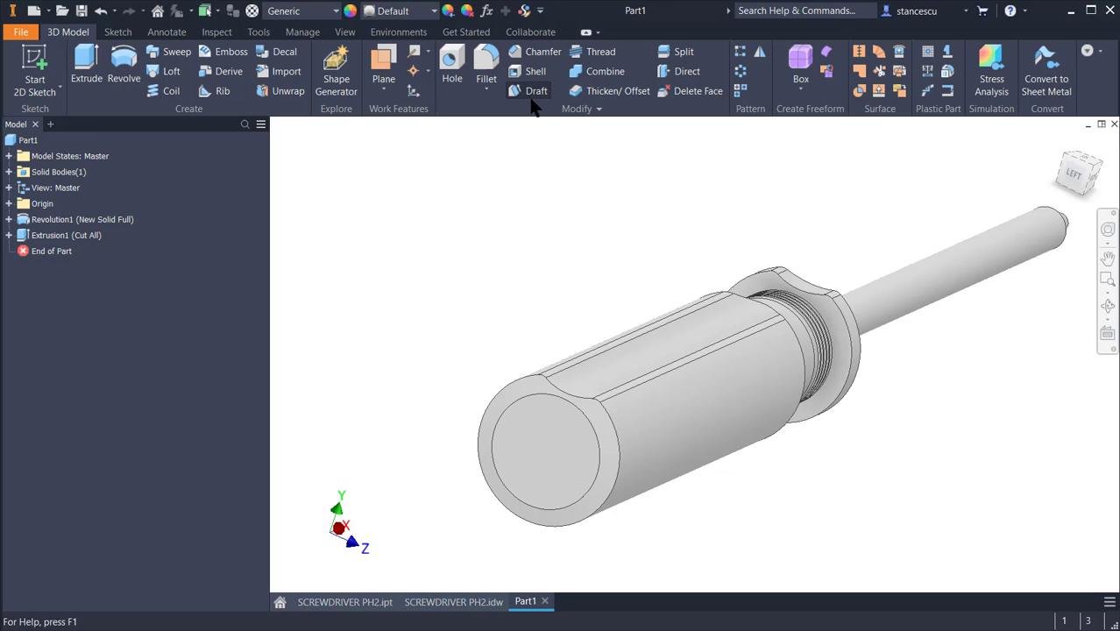
left_click(740, 71)
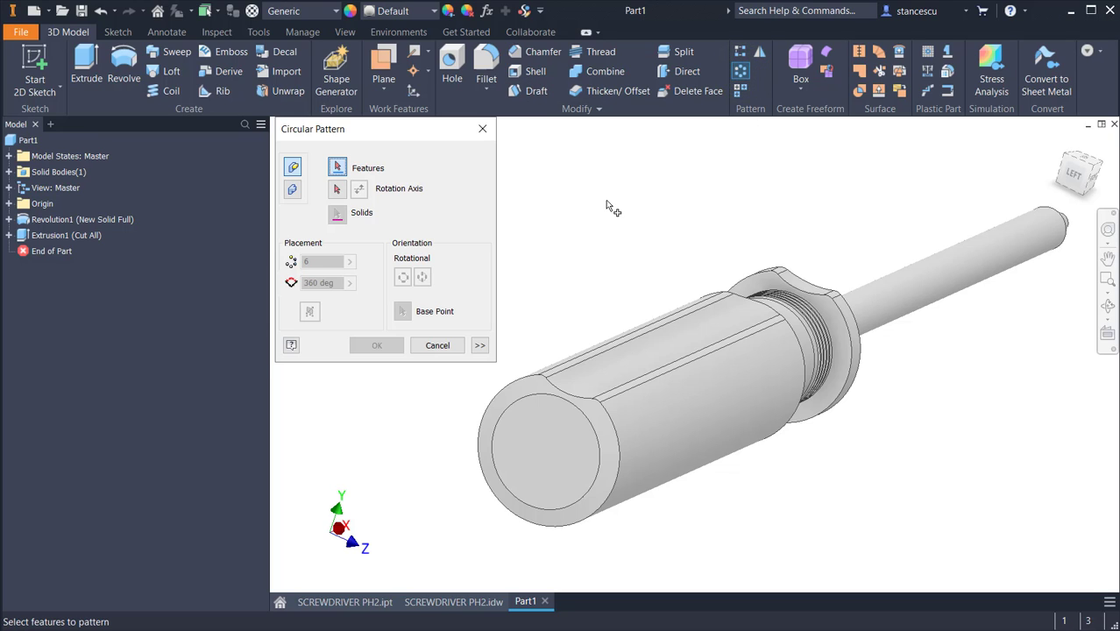
left_click(62, 237)
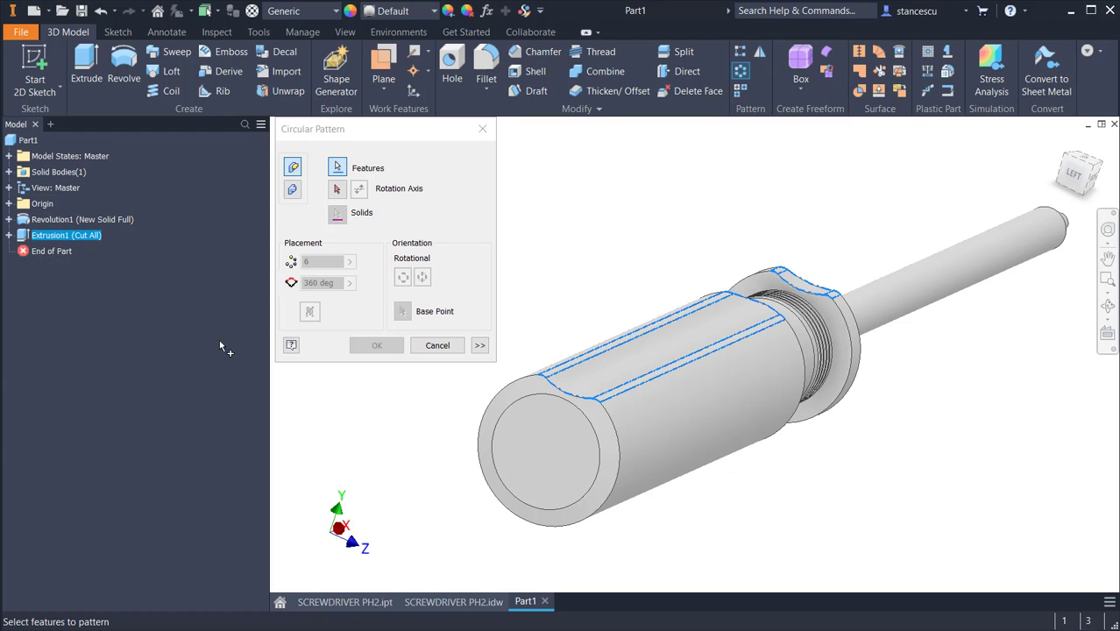
left_click(336, 190)
left_click(638, 446)
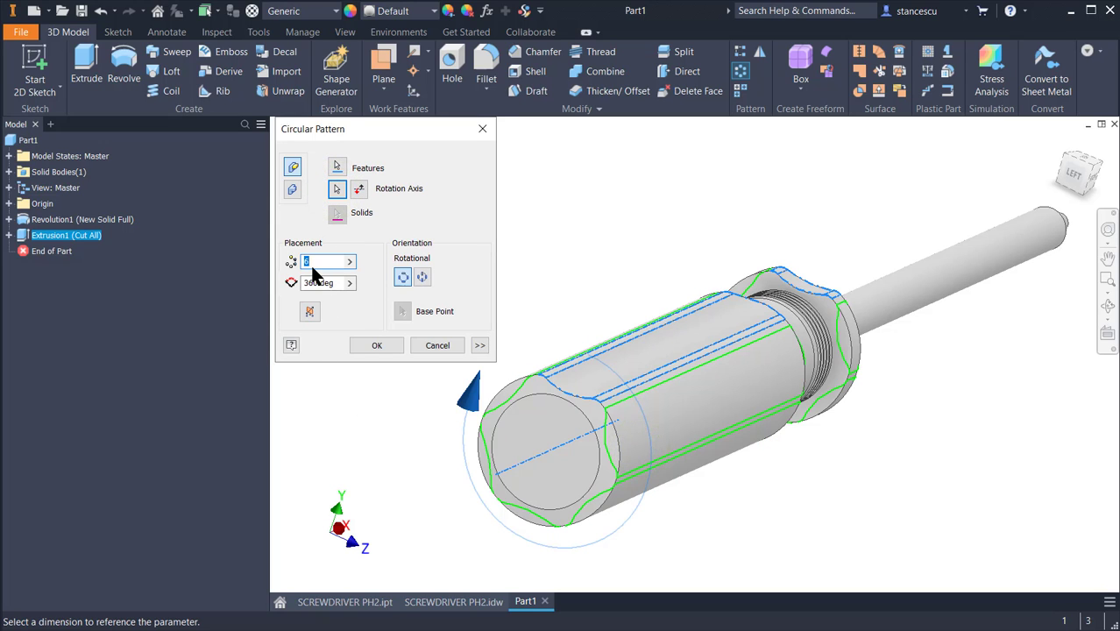
left_click(374, 344)
middle_click_drag(647, 145, 718, 217, "shift")
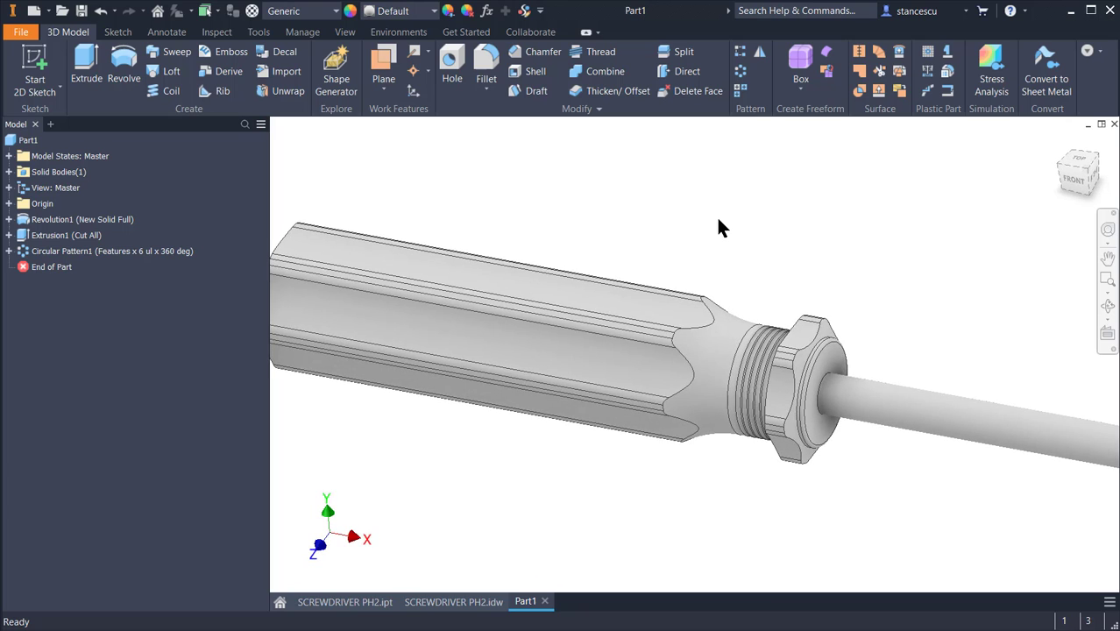
key("F6")
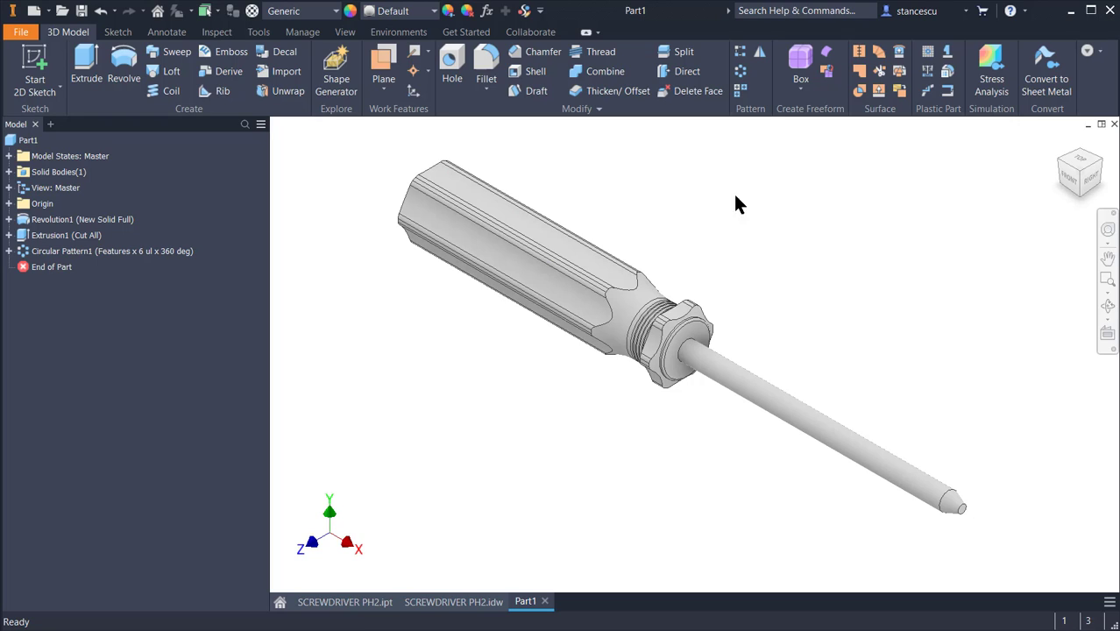
- Switch to the finished SCREWDRIVER PH2.ipt model and examine the channels and end face of its cross-shaped tip
left_click(364, 603)
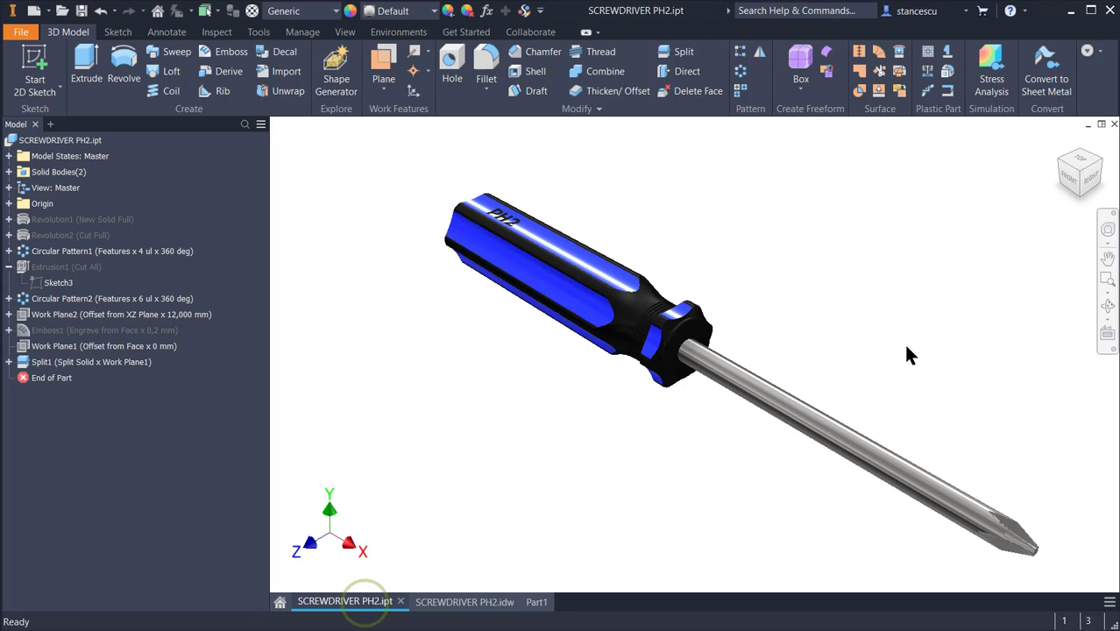
middle_click_drag(907, 354, 698, 358, "shift")
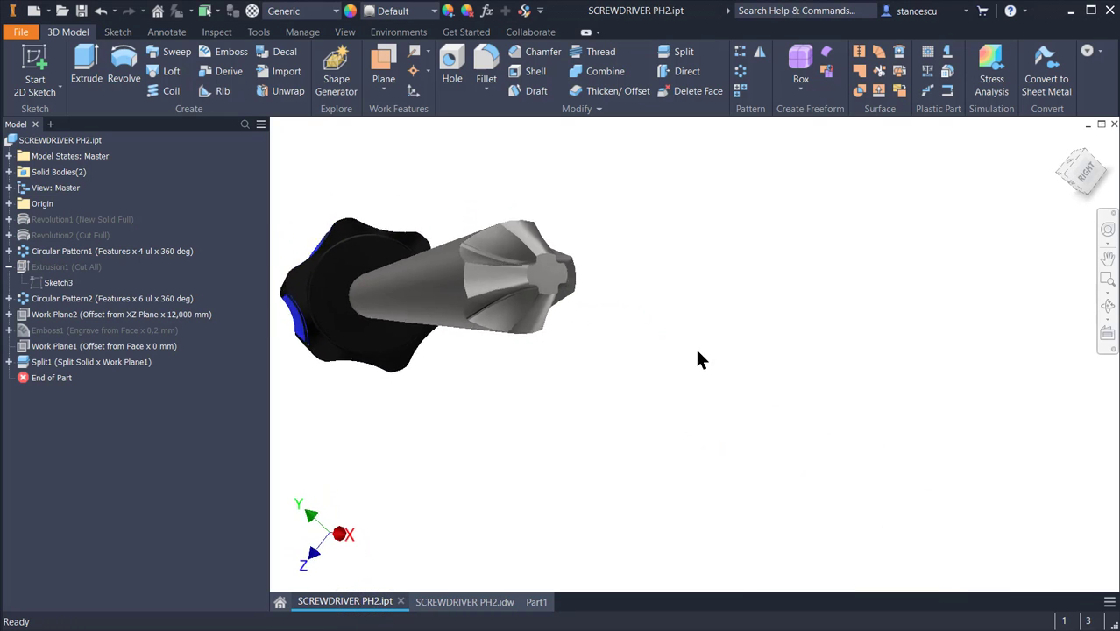
scroll(698, 359, "up", 6)
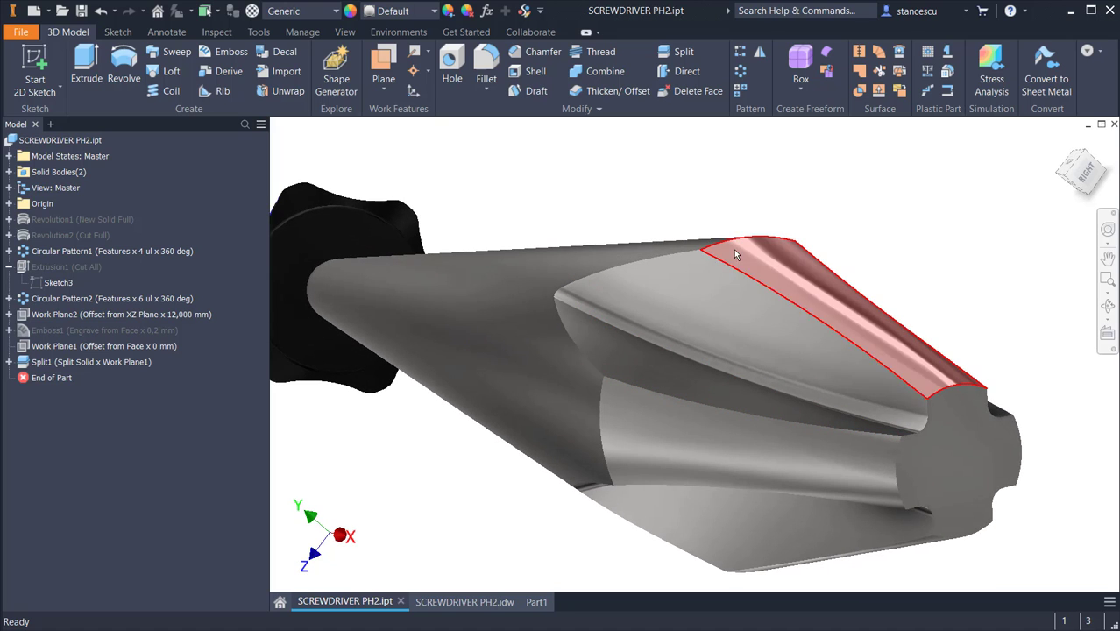
middle_click_drag(770, 328, 826, 342, "shift")
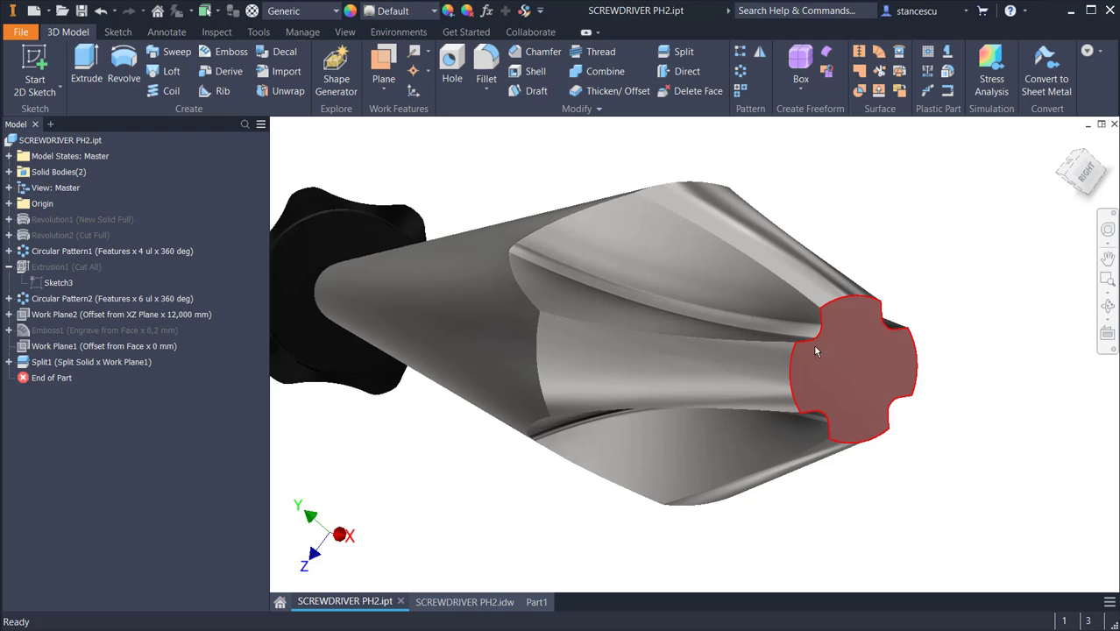
middle_click_drag(688, 335, 519, 520, "shift")
key("F6")
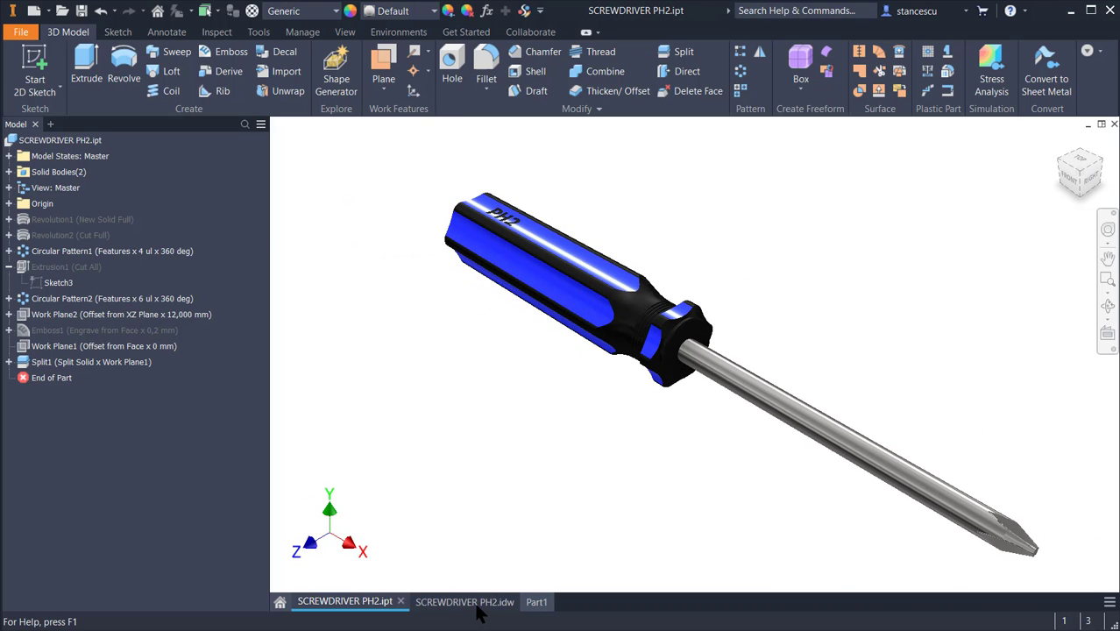
- Open the SCREWDRIVER PH2.idw drawing and examine the tip channel details and section A-A
left_click(474, 603)
scroll(788, 255, "down", 3)
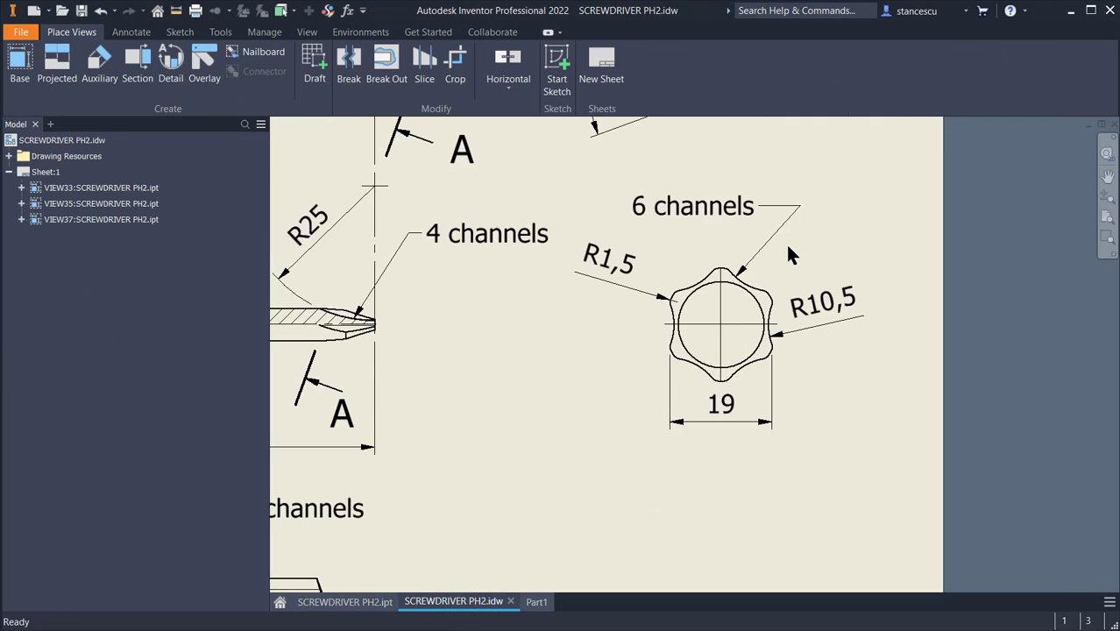
middle_click_drag(789, 250, 740, 443)
middle_click_drag(481, 344, 740, 387)
scroll(740, 385, "down", 3)
mouse_move(607, 340)
middle_mouse_down()
mouse_move(1015, 340)
mouse_move(925, 360)
middle_mouse_up()
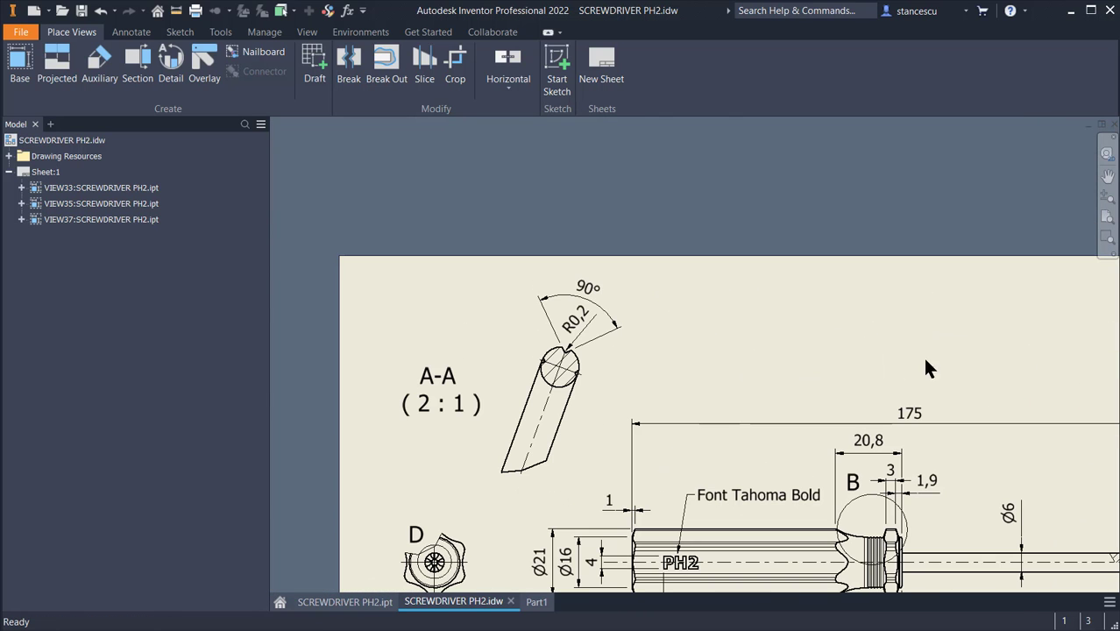
- Examine section A-A's 90° groove with its R0,2 radius and where the section is taken on the screwdriver tip
scroll(591, 359, "up", 3)
scroll(659, 390, "up", 3)
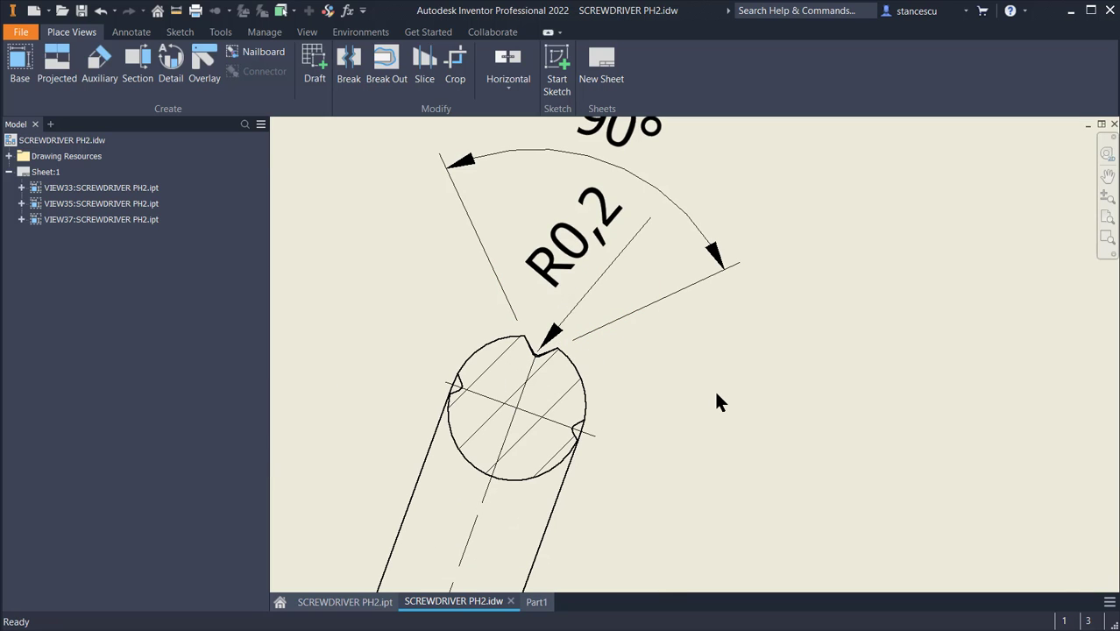
key("Home")
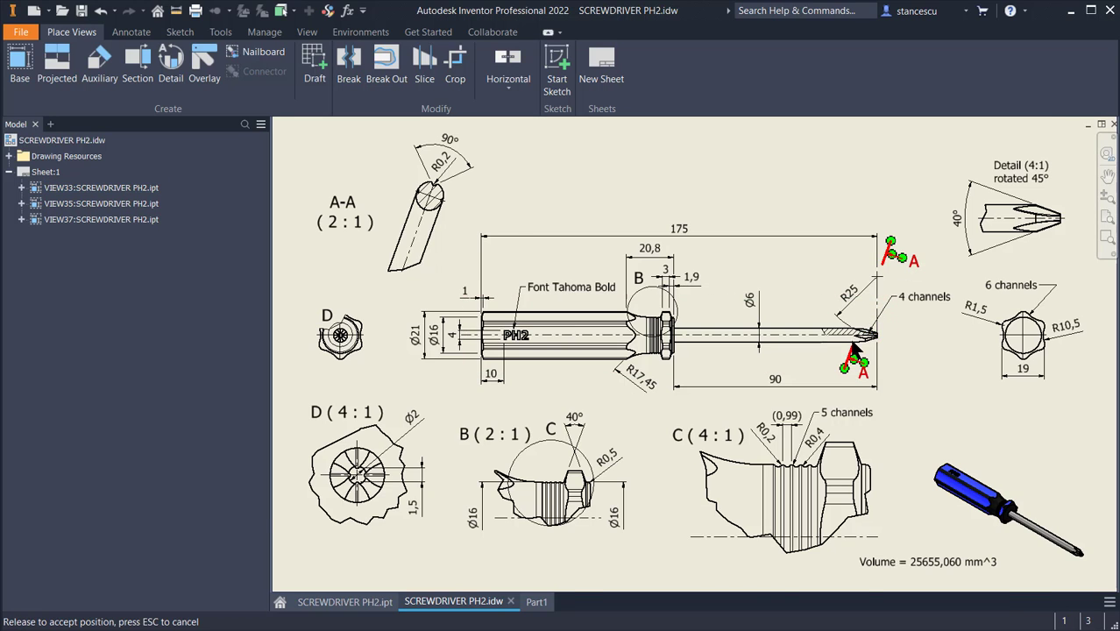
scroll(852, 339, "up", 3)
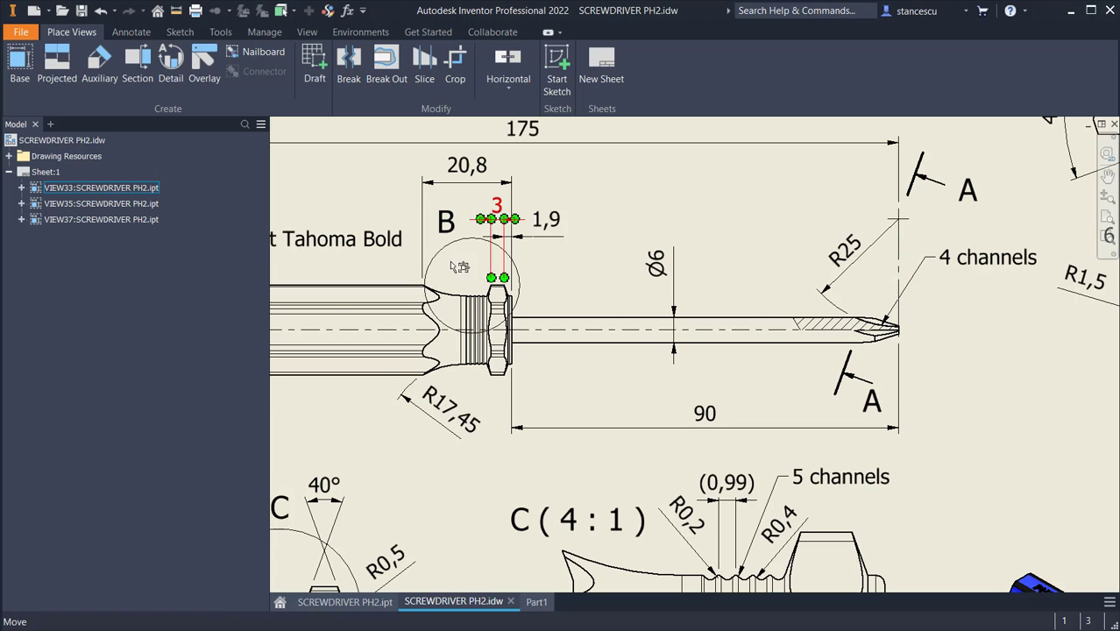
middle_click_drag(342, 232, 776, 401)
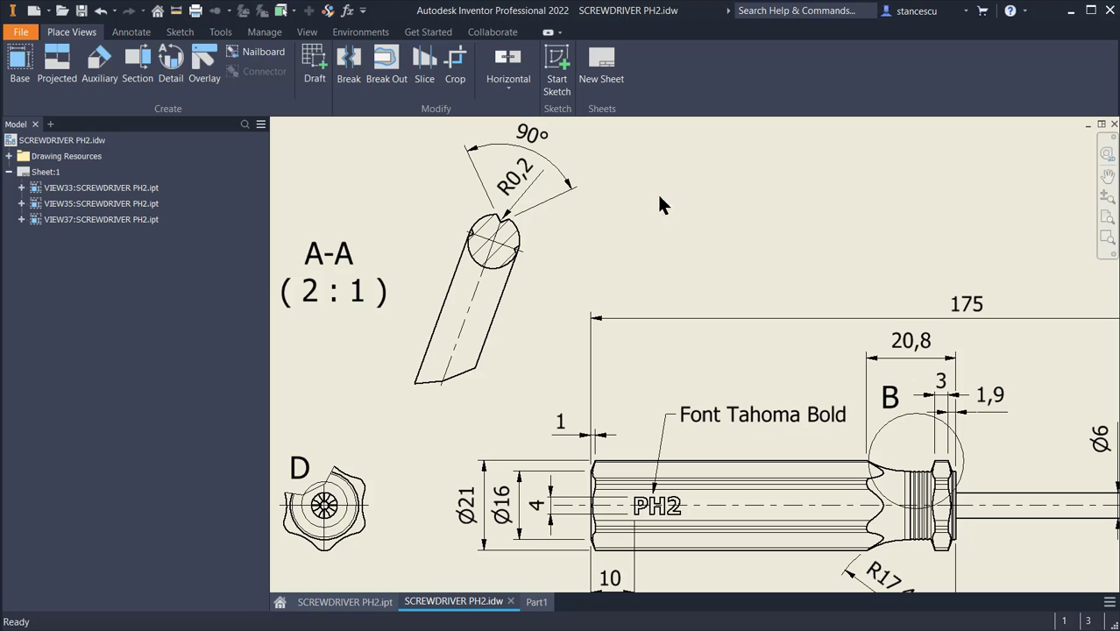
middle_click_drag(877, 273, 516, 232)
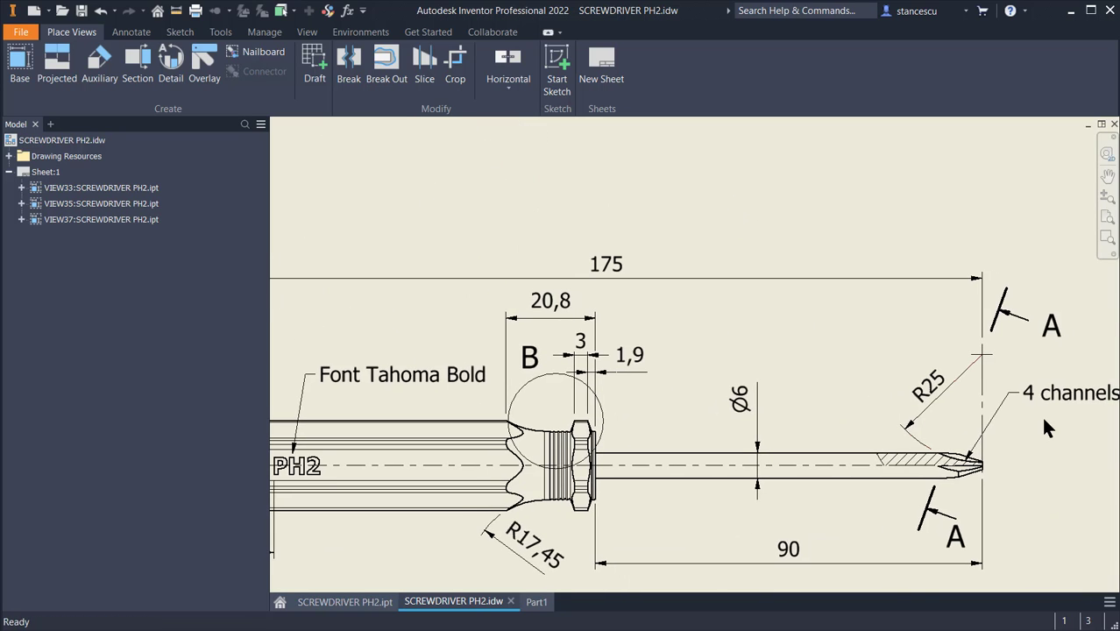
middle_click_drag(1039, 418, 1004, 402)
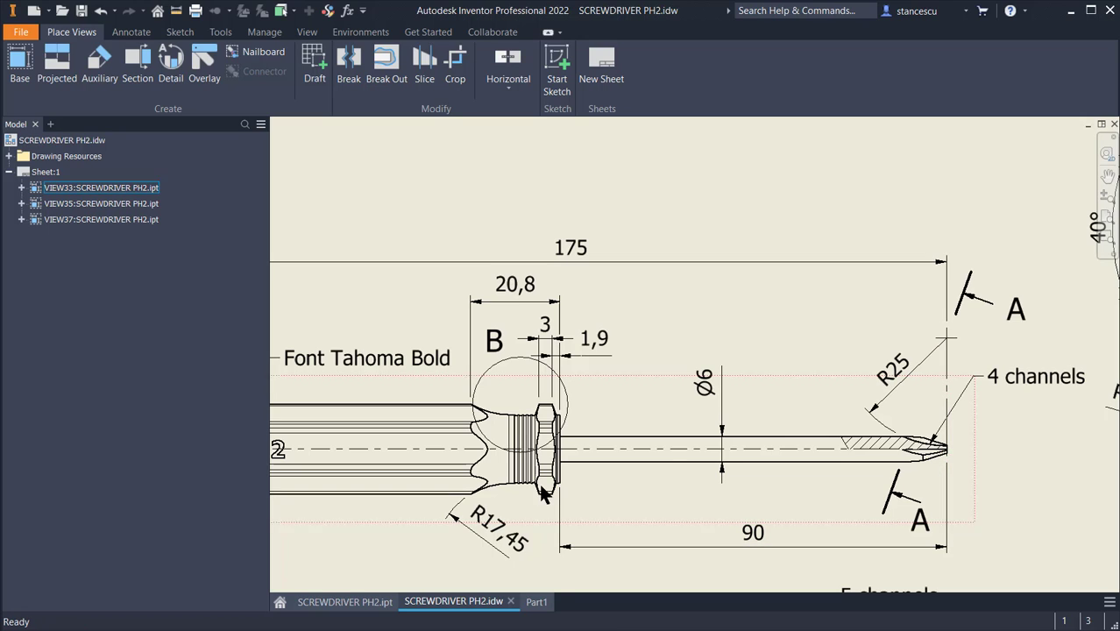
- Switch to the Part1 model and start a 2D sketch on the small flat end face of the shaft's tip
left_click(535, 602)
scroll(999, 473, "up", 3)
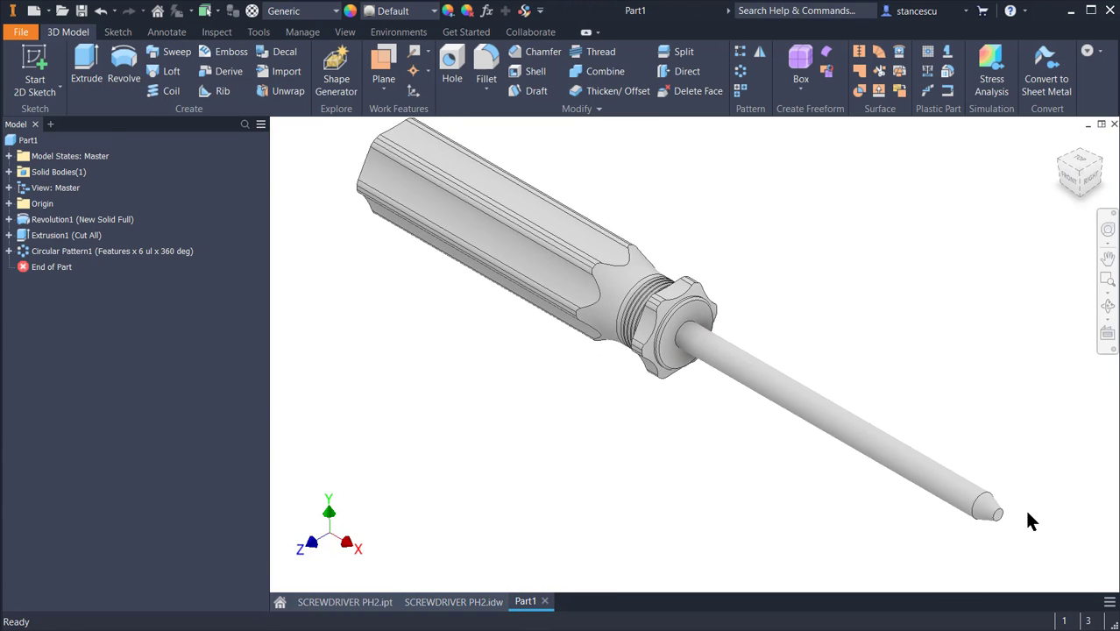
middle_click_drag(1027, 512, 1020, 479, "shift")
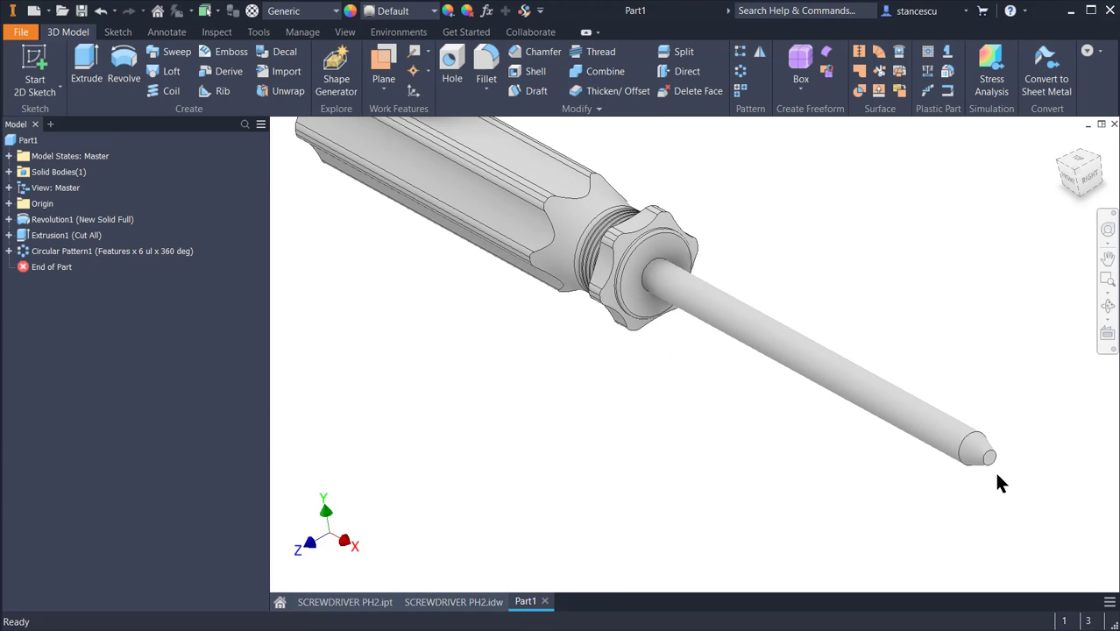
left_click(988, 456)
scroll(999, 448, "up", 3)
key("h")
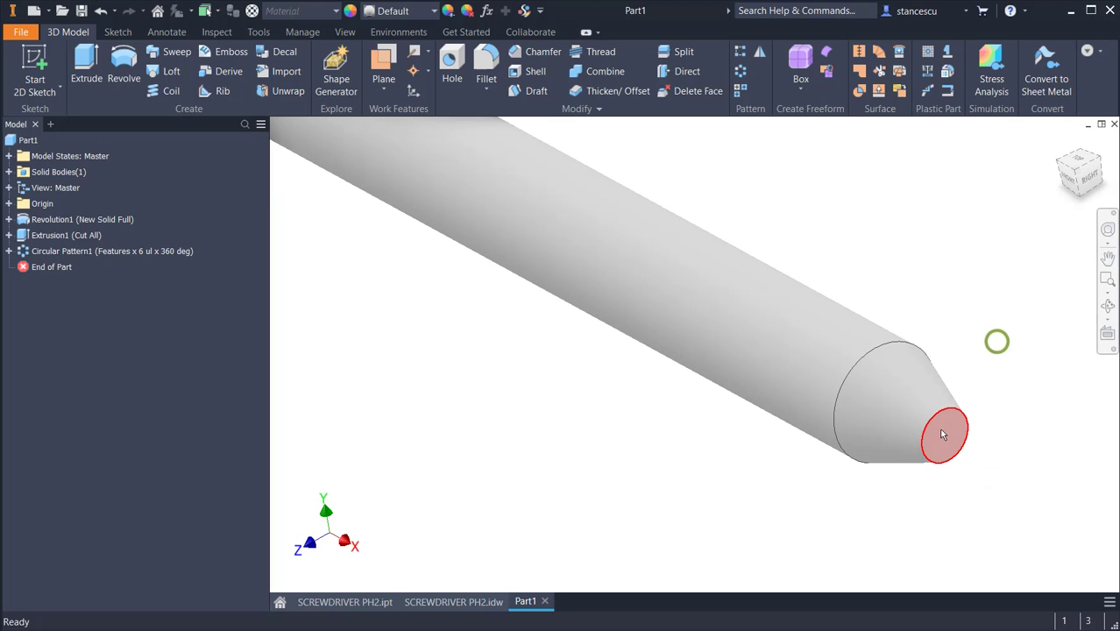
left_click(1037, 421)
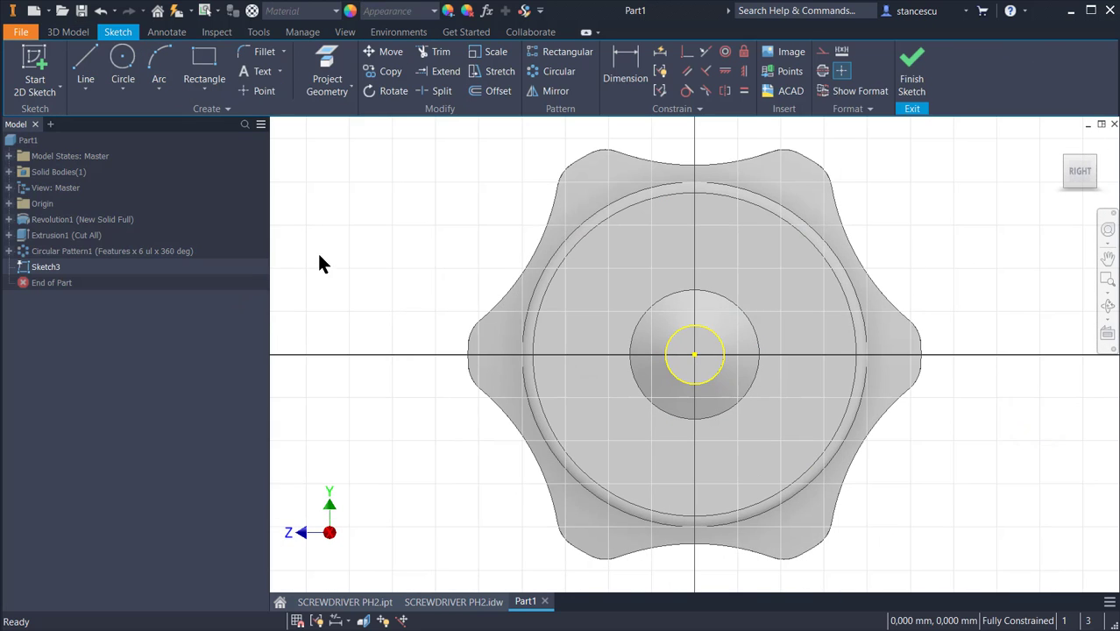
- Sketch a V with sides about 12.5 mm long and its vertex above the tip's center, closed across its open end by a horizontal centerline-style line
left_click(85, 63)
middle_click_drag(510, 217, 522, 267)
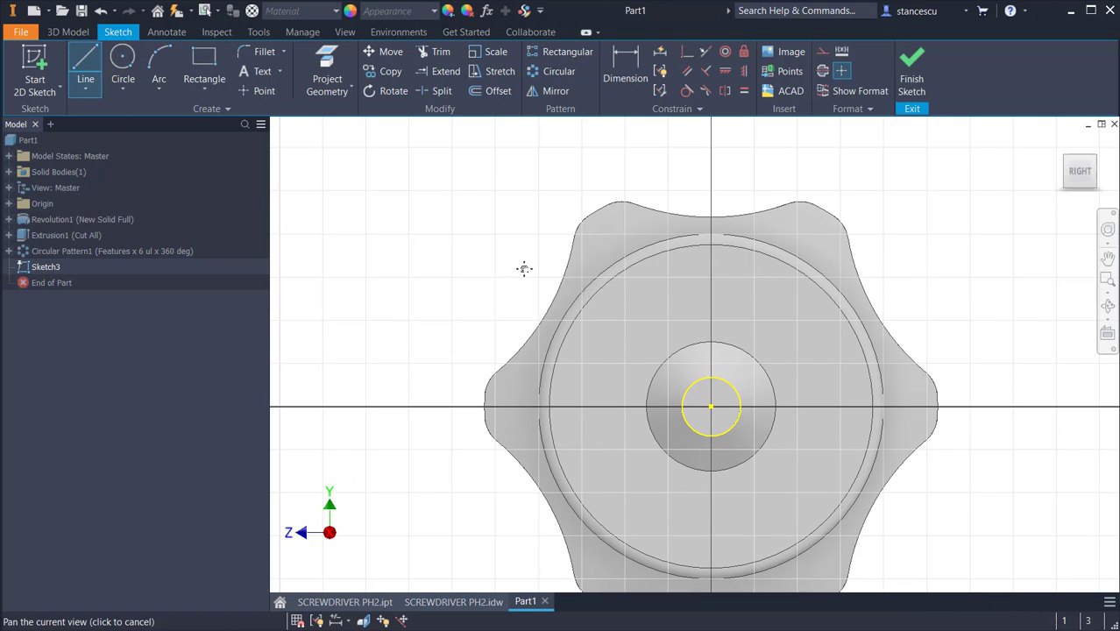
left_click(536, 189)
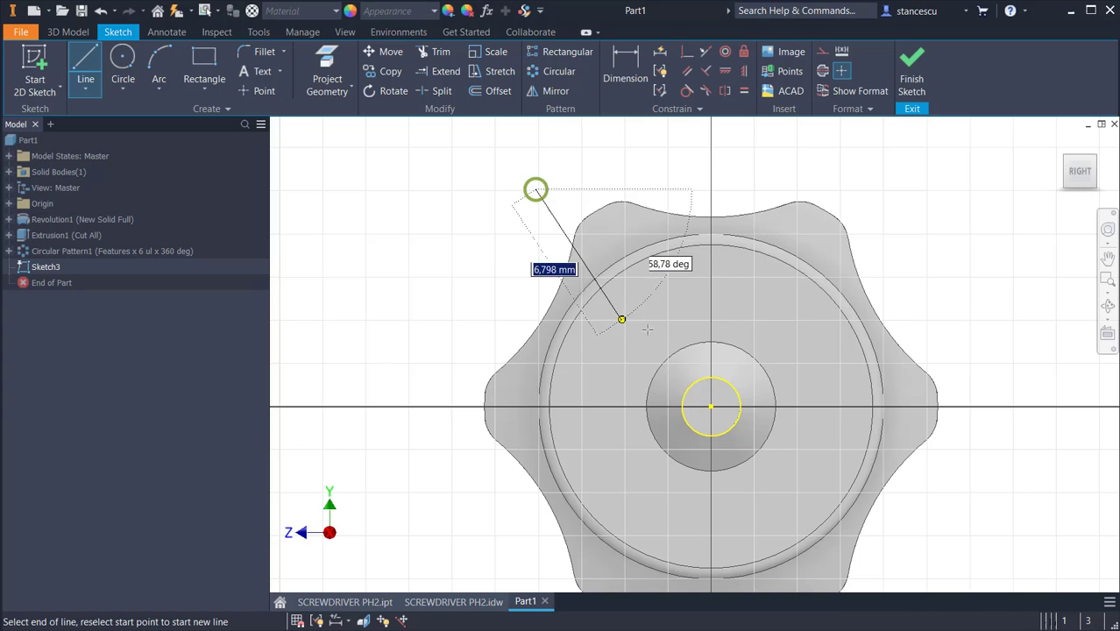
left_click(710, 405)
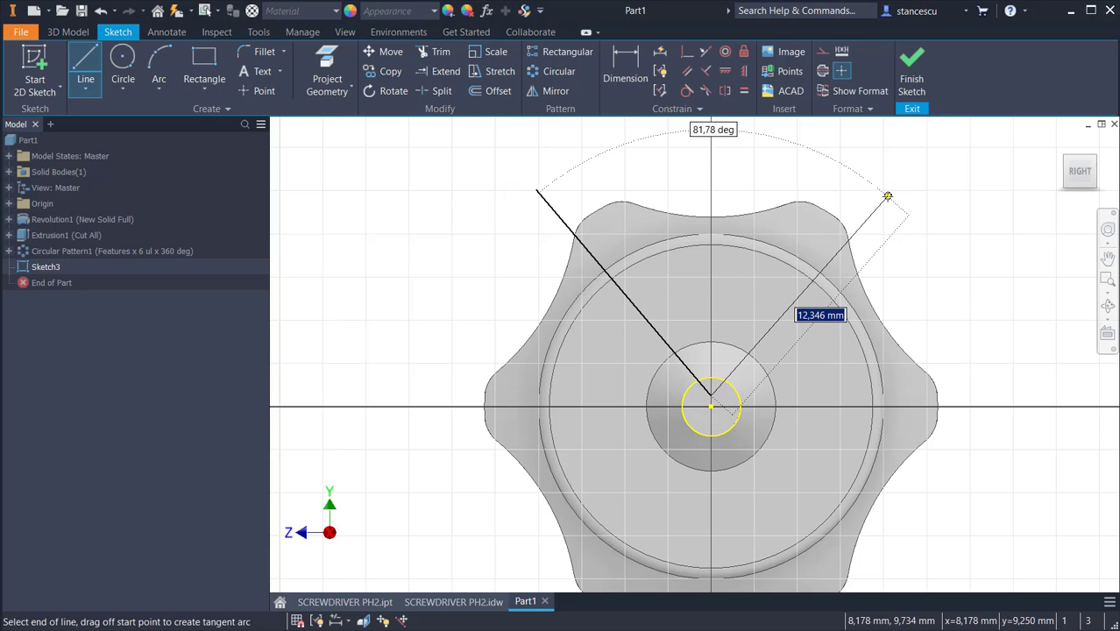
left_click(890, 189)
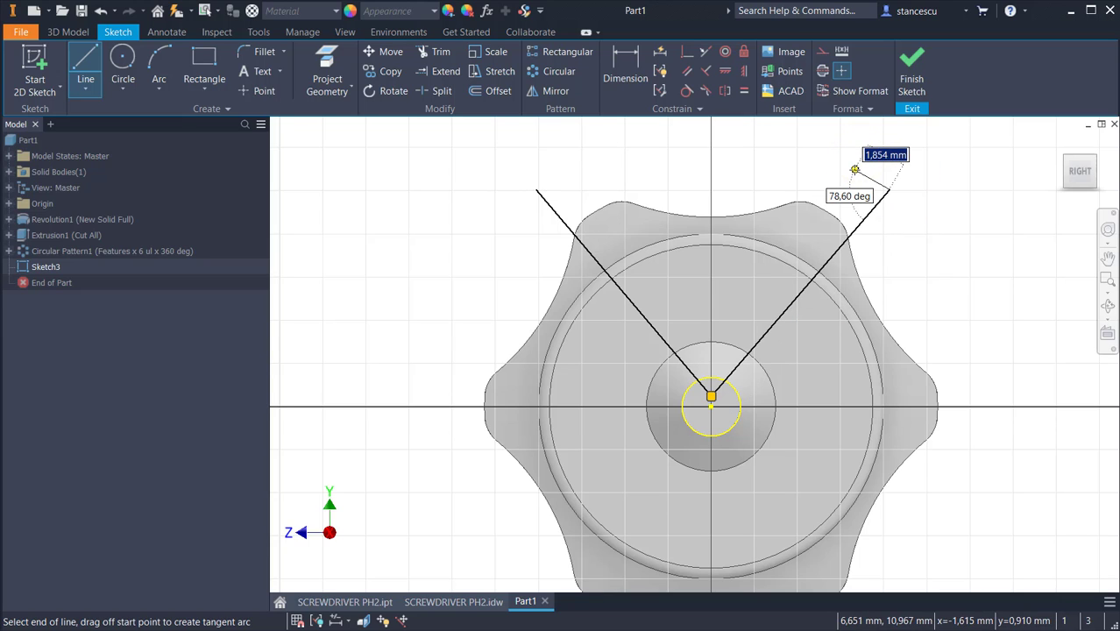
left_click(822, 74)
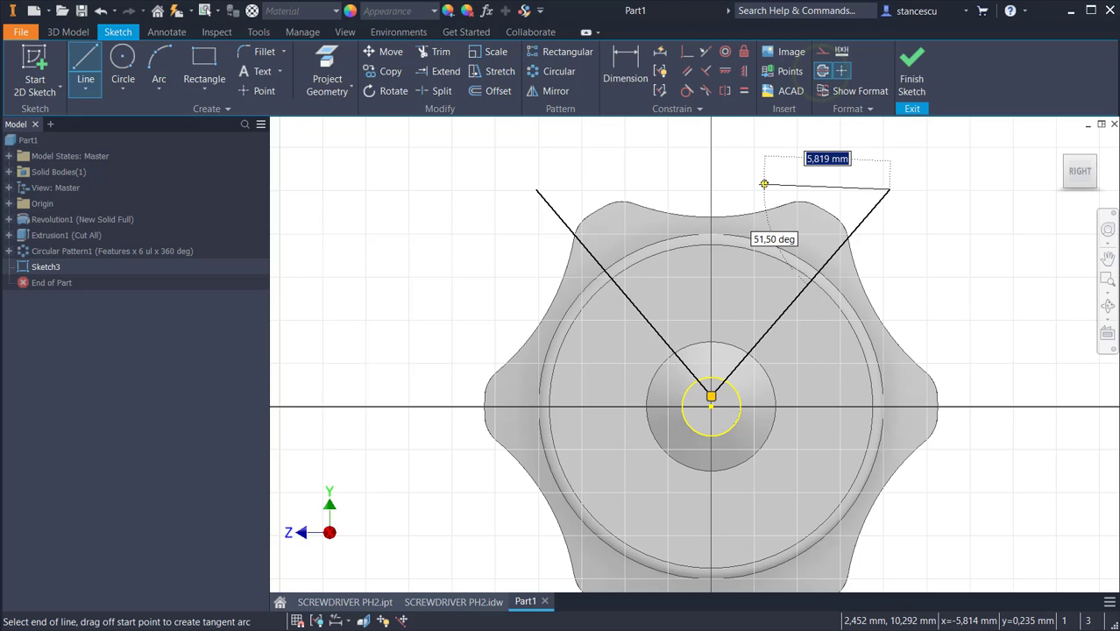
right_click(764, 184)
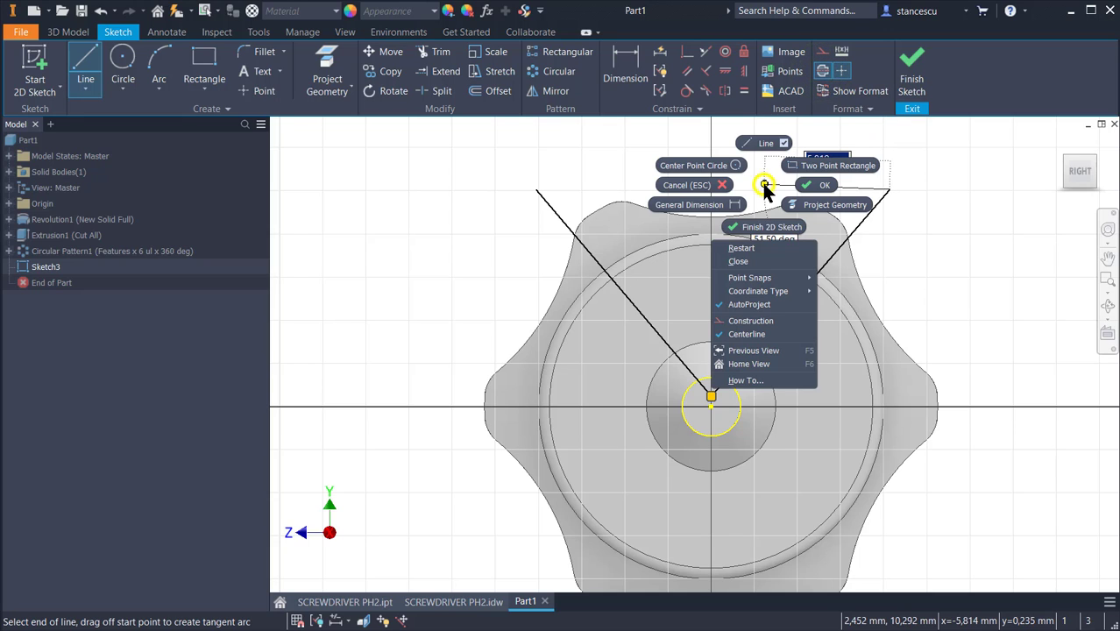
left_click(750, 262)
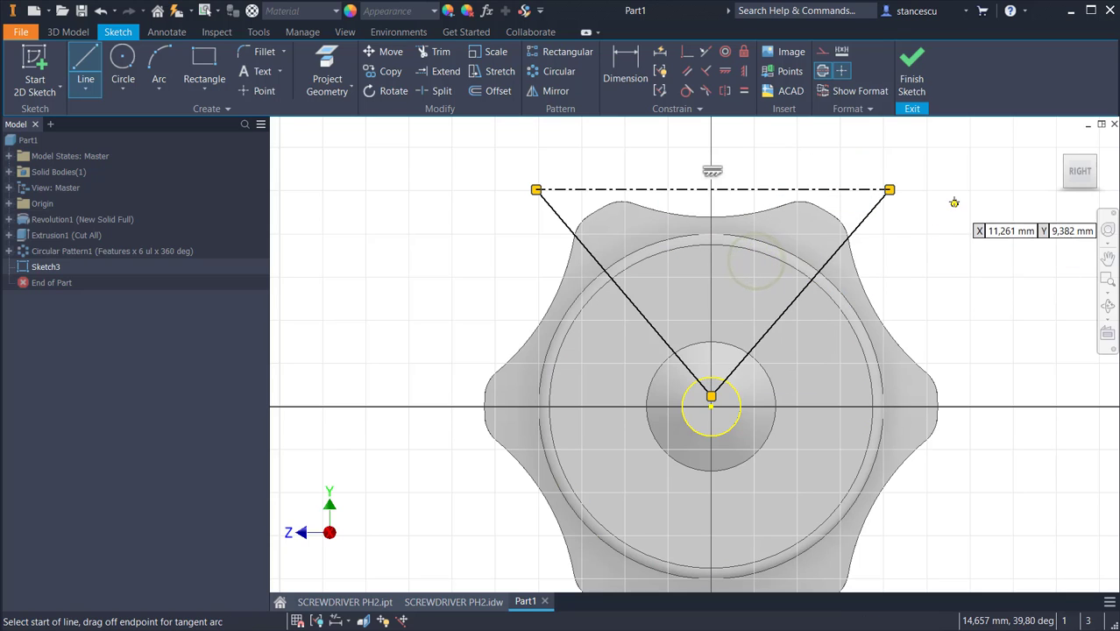
key("Escape")
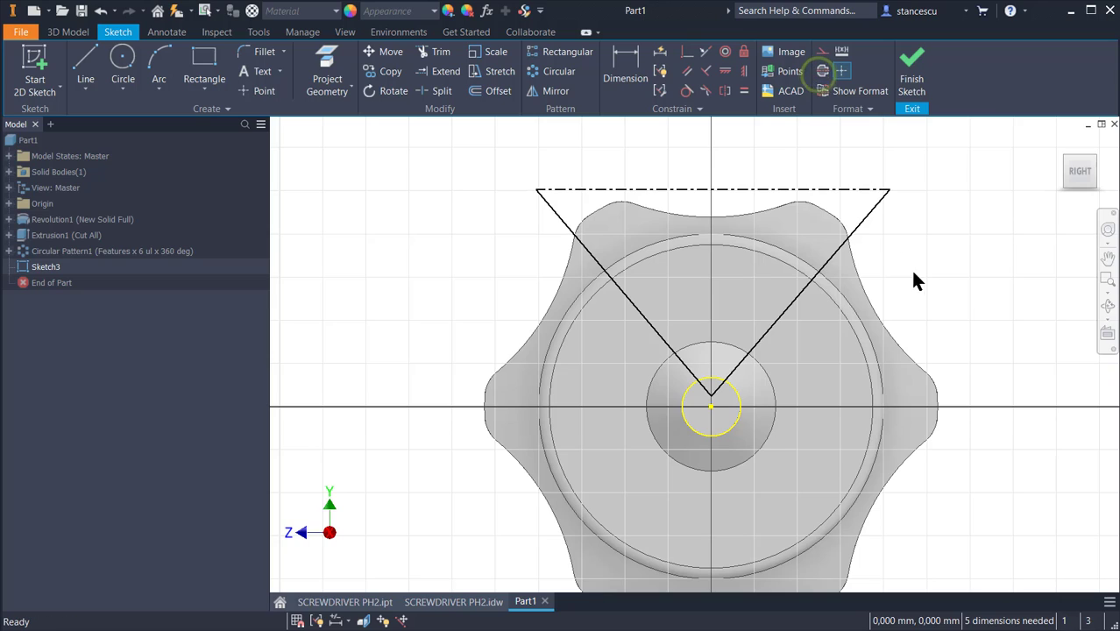
- Constrain the two slanted sides of the V to be perpendicular and equal in length
left_click(735, 157)
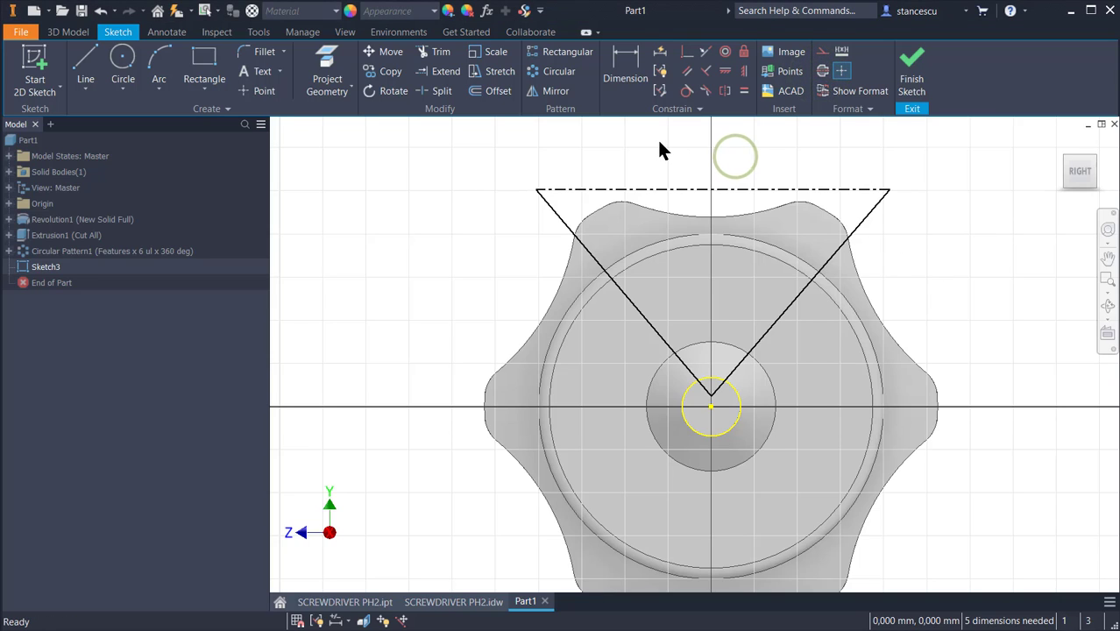
left_click(706, 71)
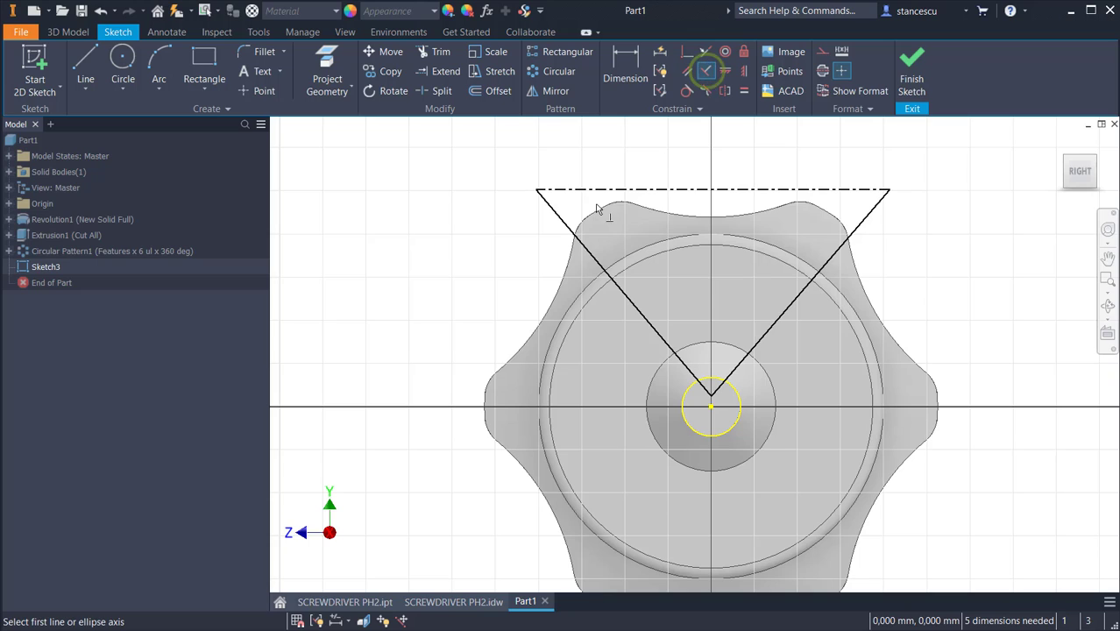
left_click(551, 215)
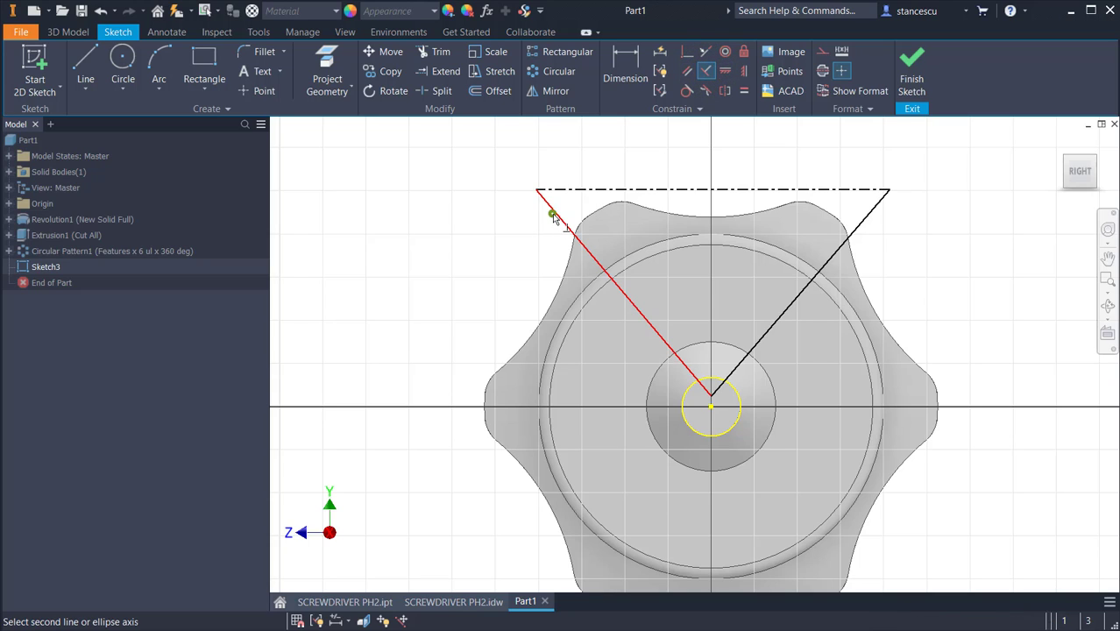
left_click(773, 322)
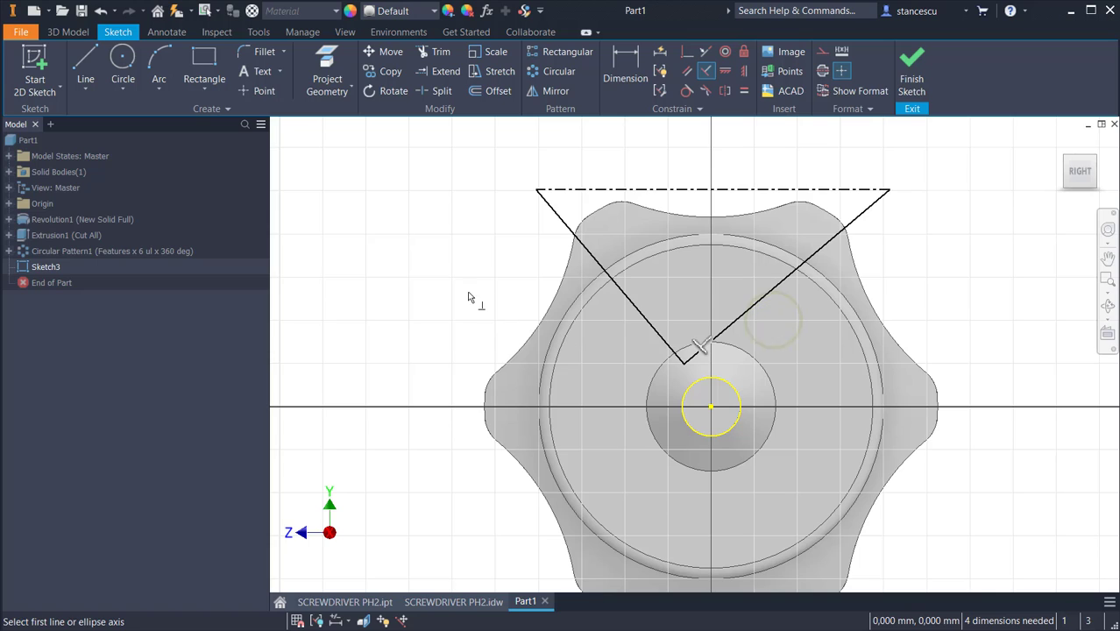
left_click(743, 91)
left_click(638, 306)
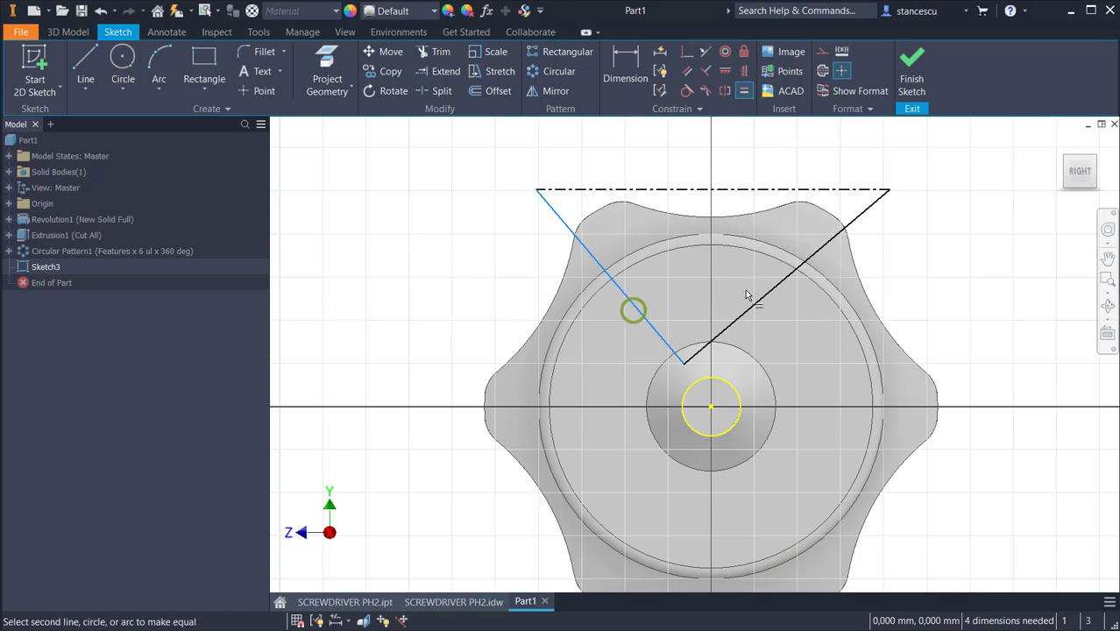
left_click(771, 313)
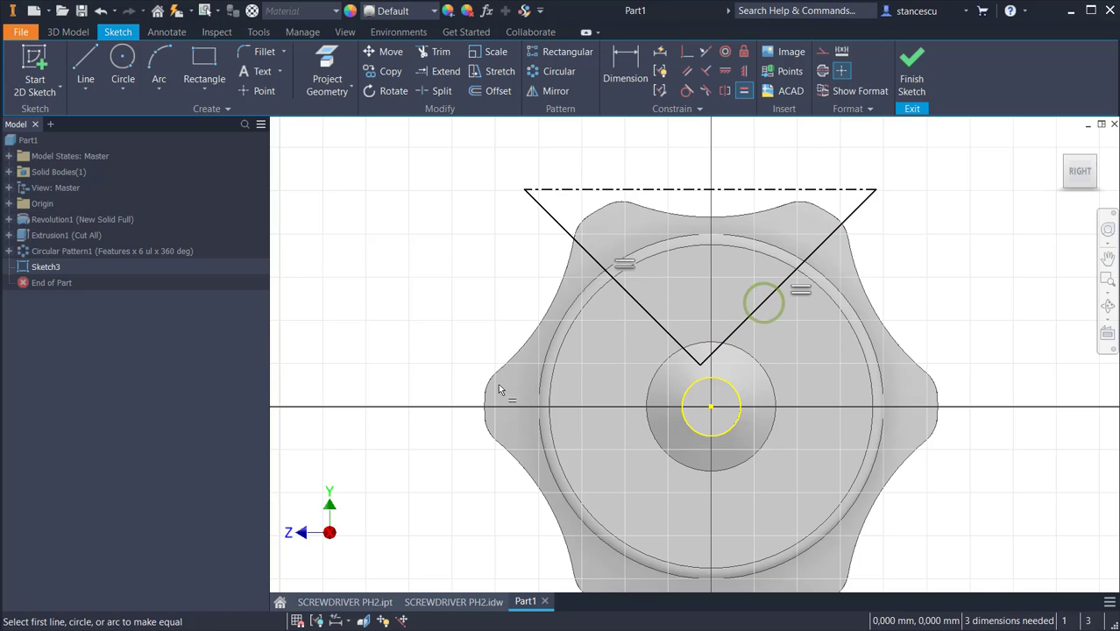
- Align the V's vertex vertically with the center point of the tip's end face
left_click(743, 71)
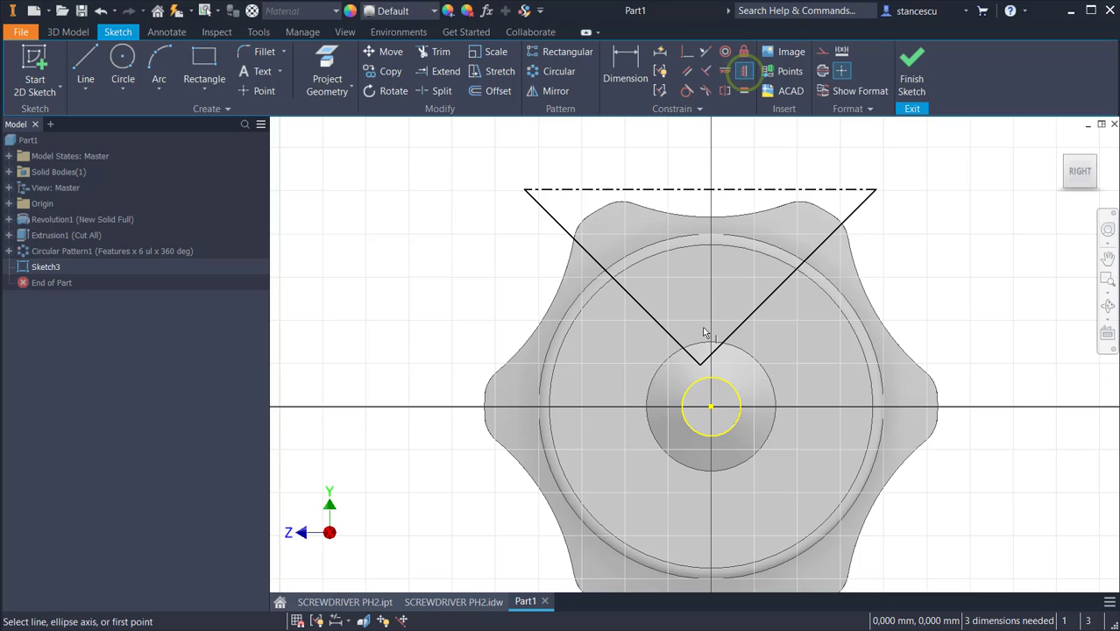
left_click(704, 365)
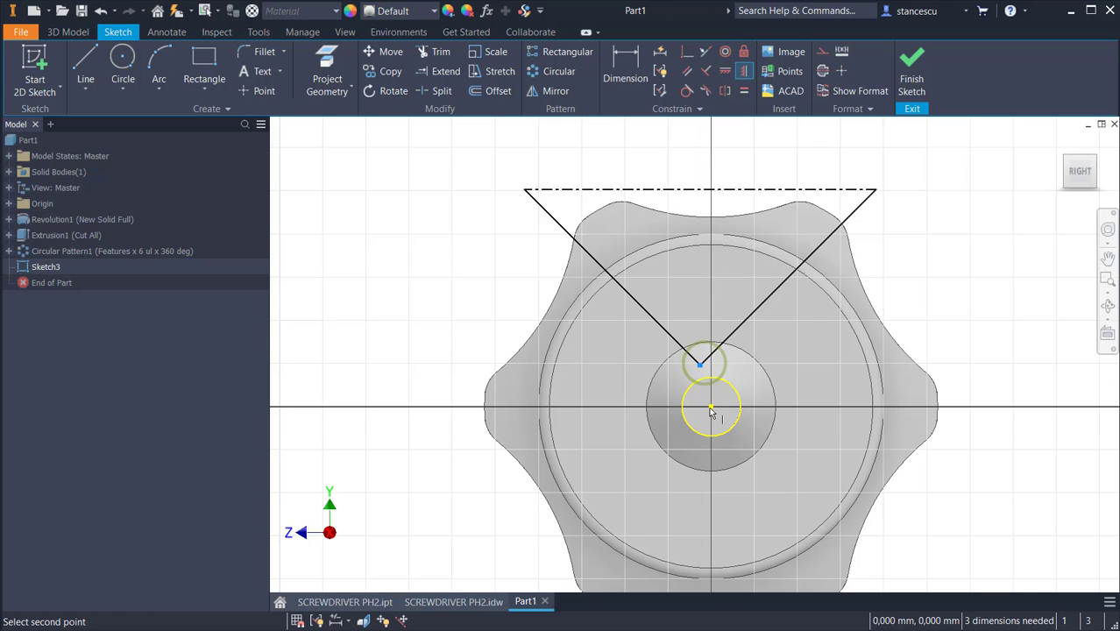
left_click(711, 407)
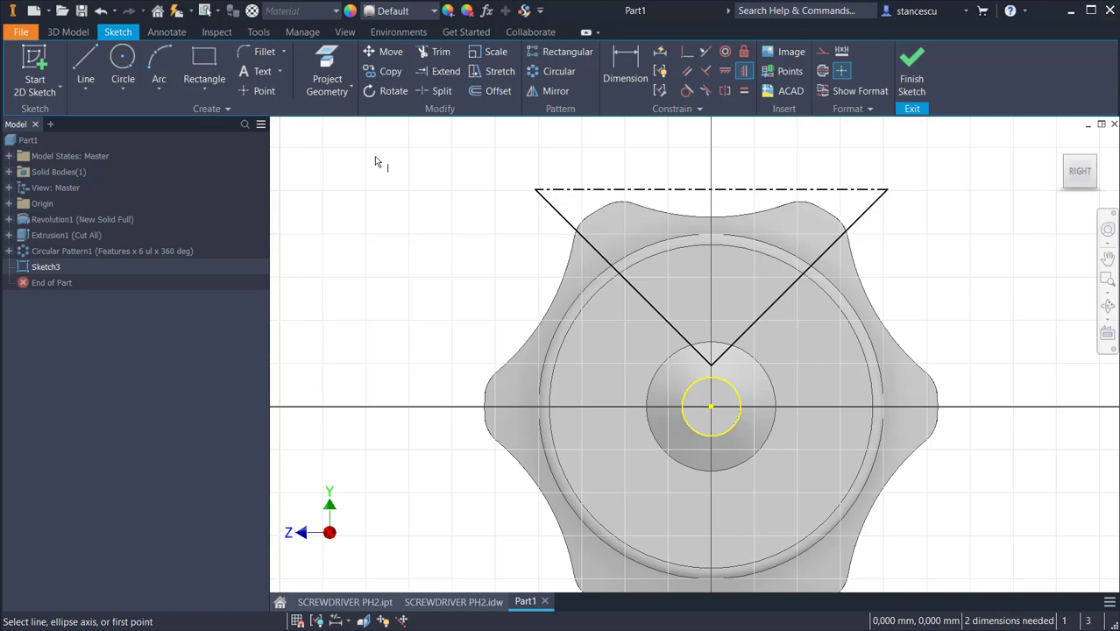
- Round the V's vertex with a 0,2 mm sketch fillet between its two slanted sides
left_click(264, 53)
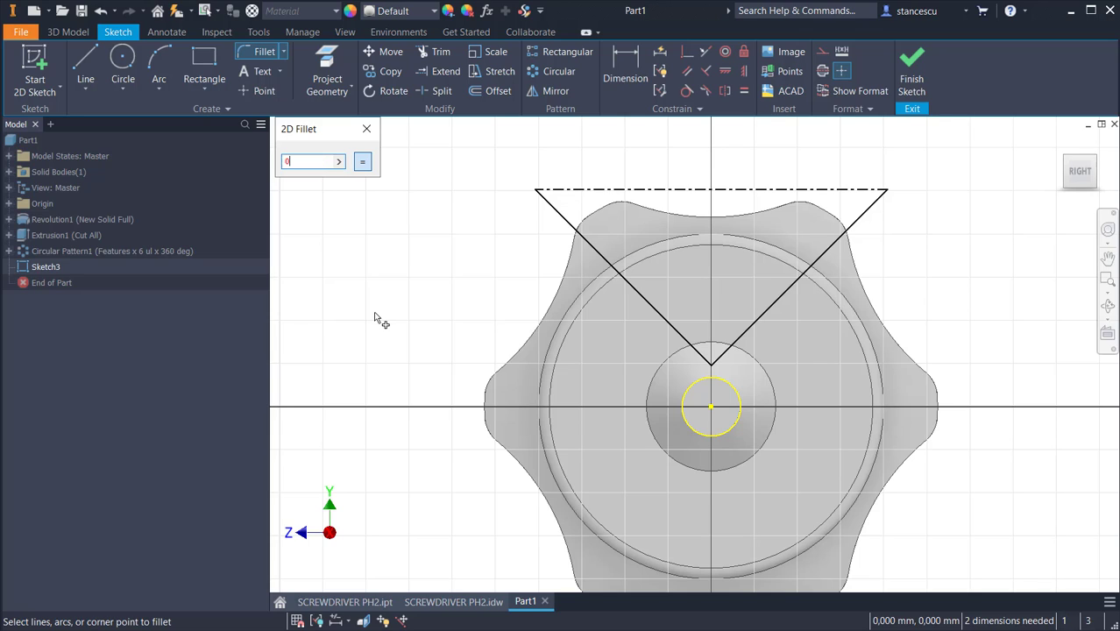
left_click(675, 328)
left_click(741, 331)
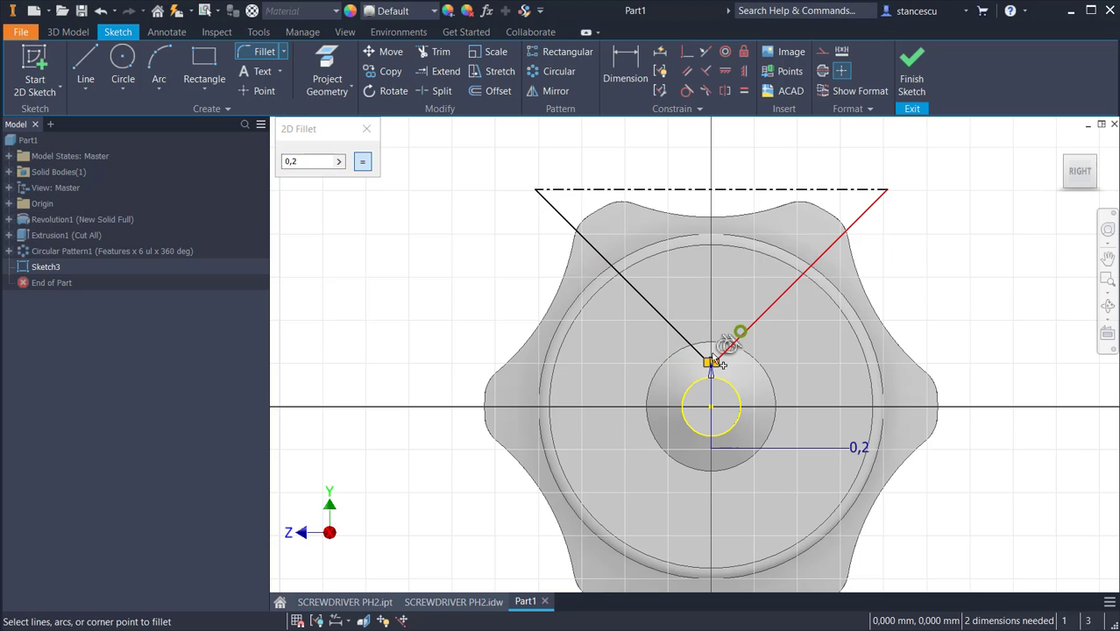
left_click(366, 131)
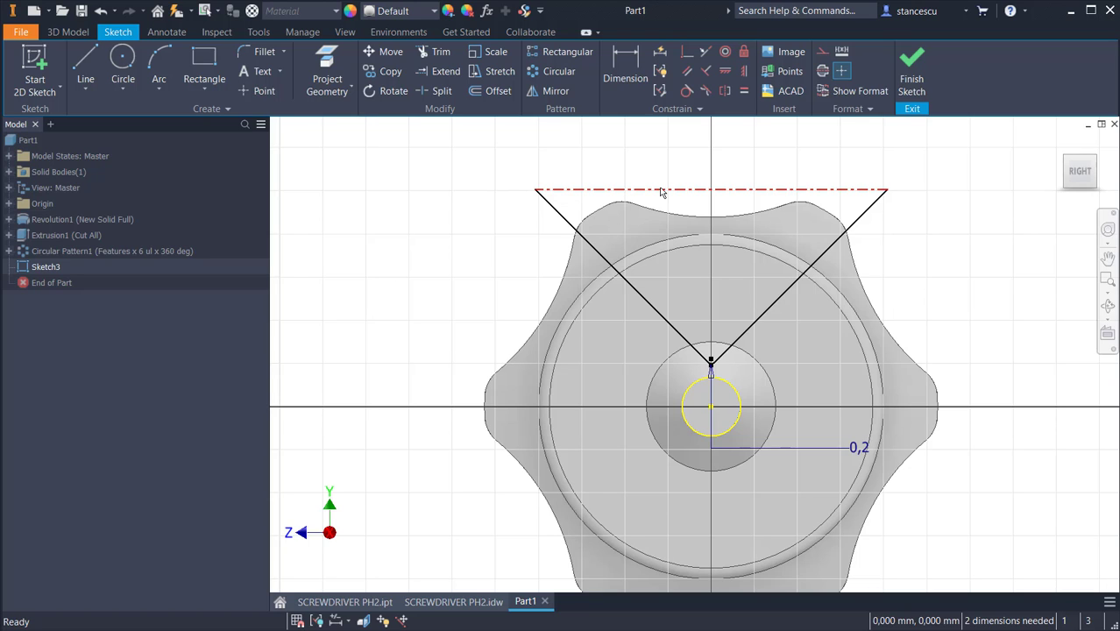
- Return to the SCREWDRIVER PH2.idw drawing and examine the R25 channel arc and its sectioned profile at the tip
left_click(456, 602)
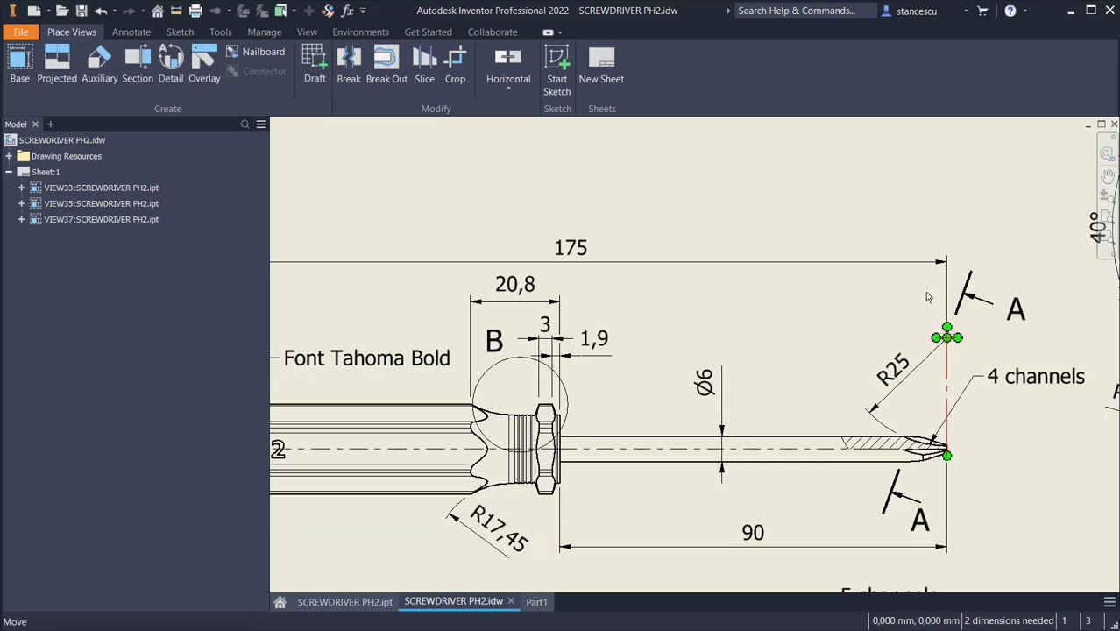
left_click(895, 371)
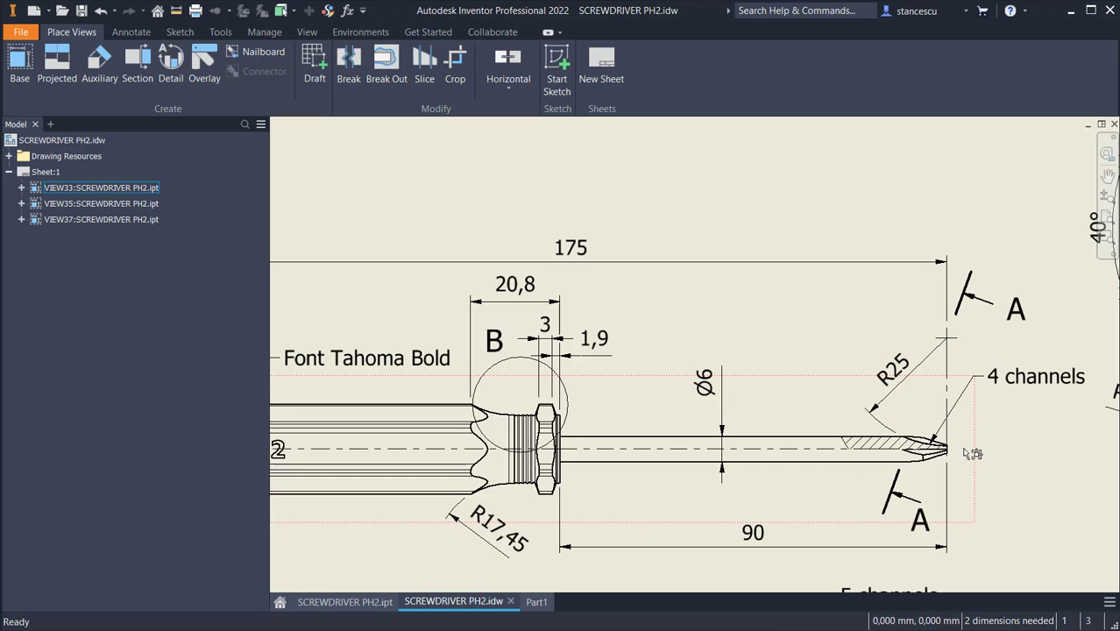
scroll(951, 448, "up", 3)
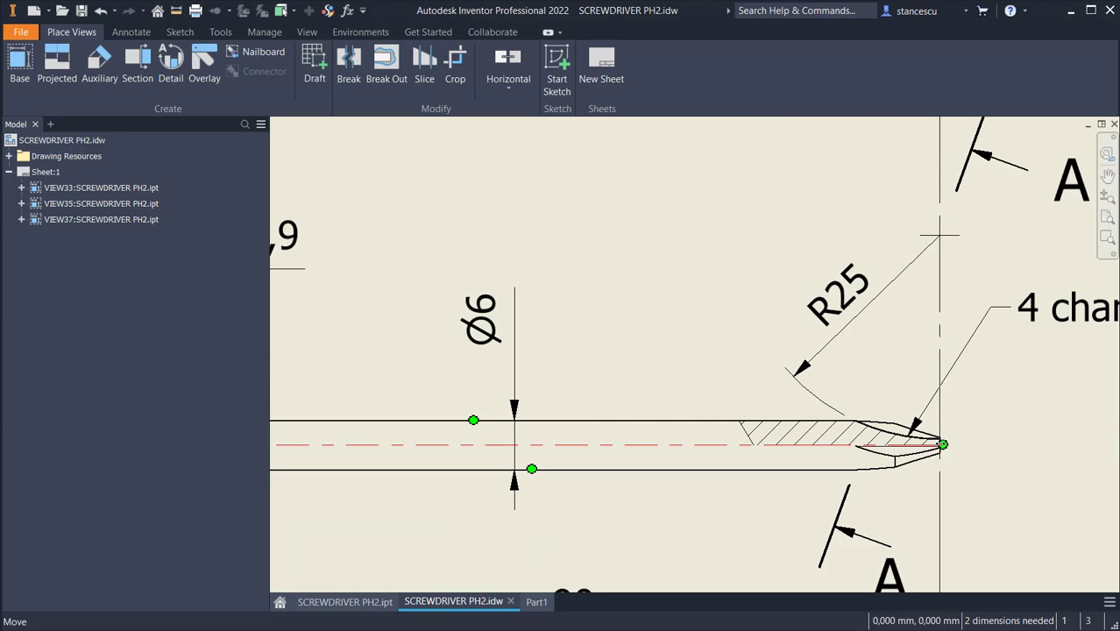
scroll(942, 442, "up", 3)
scroll(946, 434, "up", 3)
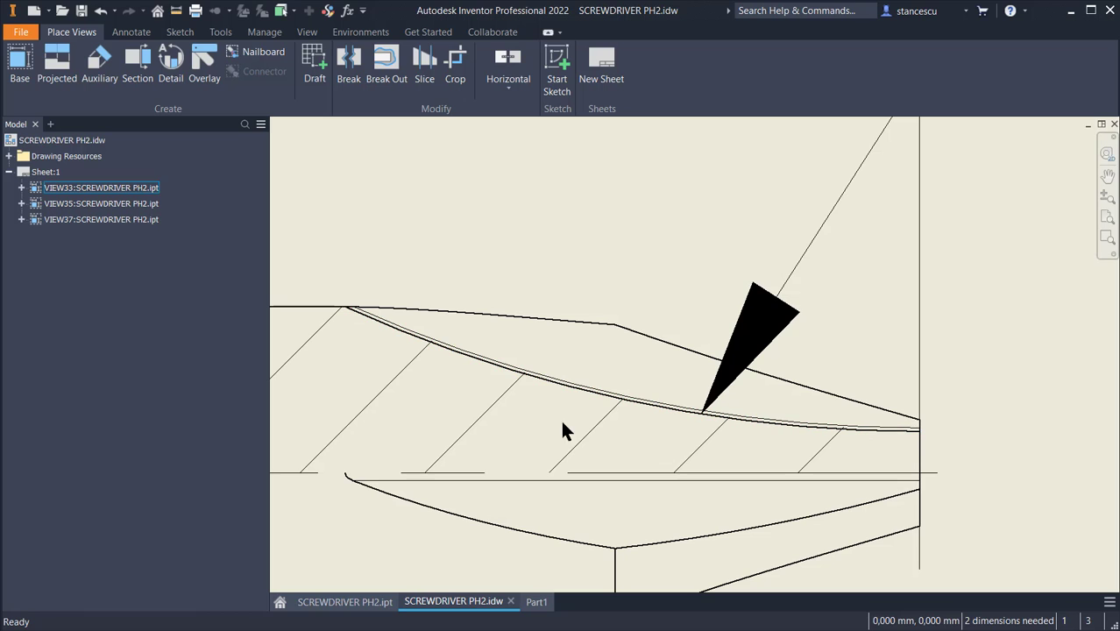
scroll(645, 468, "down", 5)
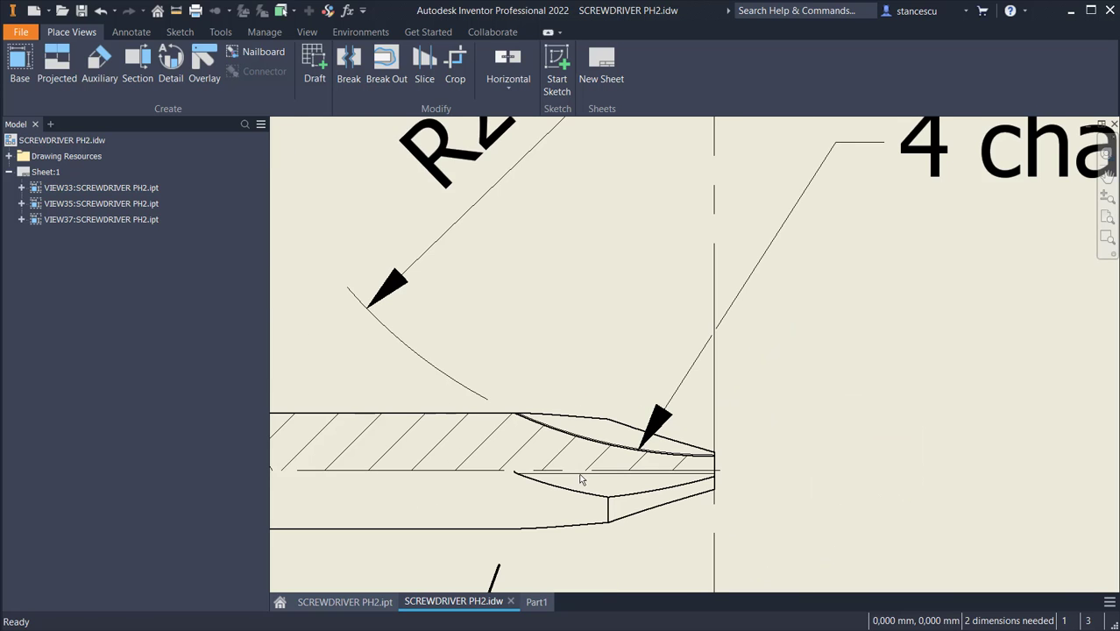
- Examine the sectioned channel profile at the tip and the spacing between opposite channels in detail view D of the drawing
left_click(469, 214)
mouse_move(469, 214)
middle_mouse_down()
mouse_move(522, 371)
mouse_move(542, 213)
middle_mouse_up()
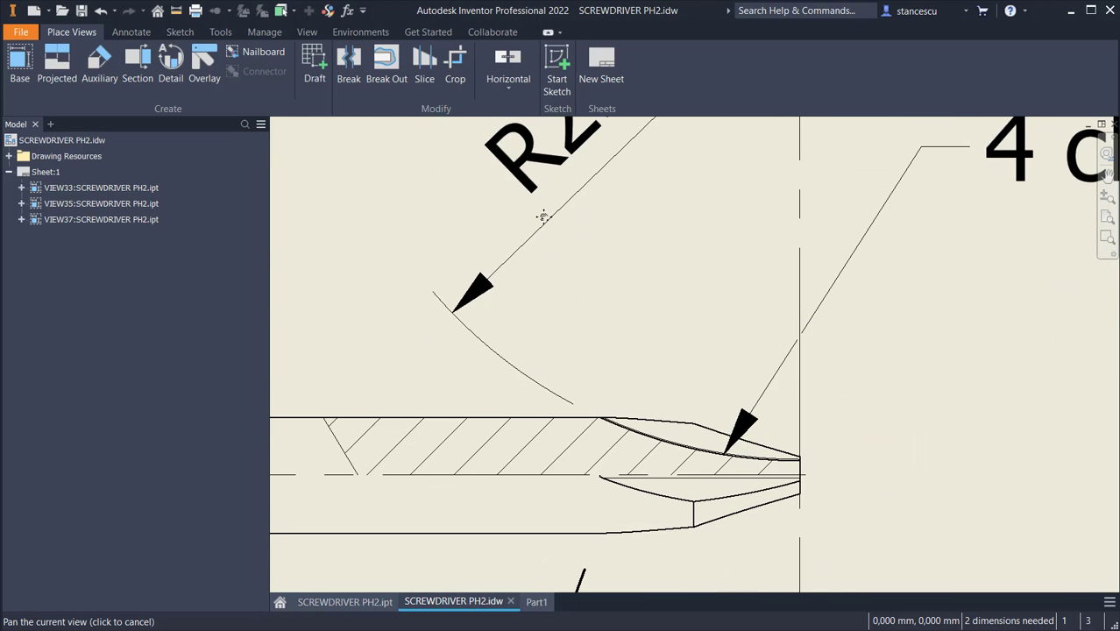
scroll(828, 495, "up", 3)
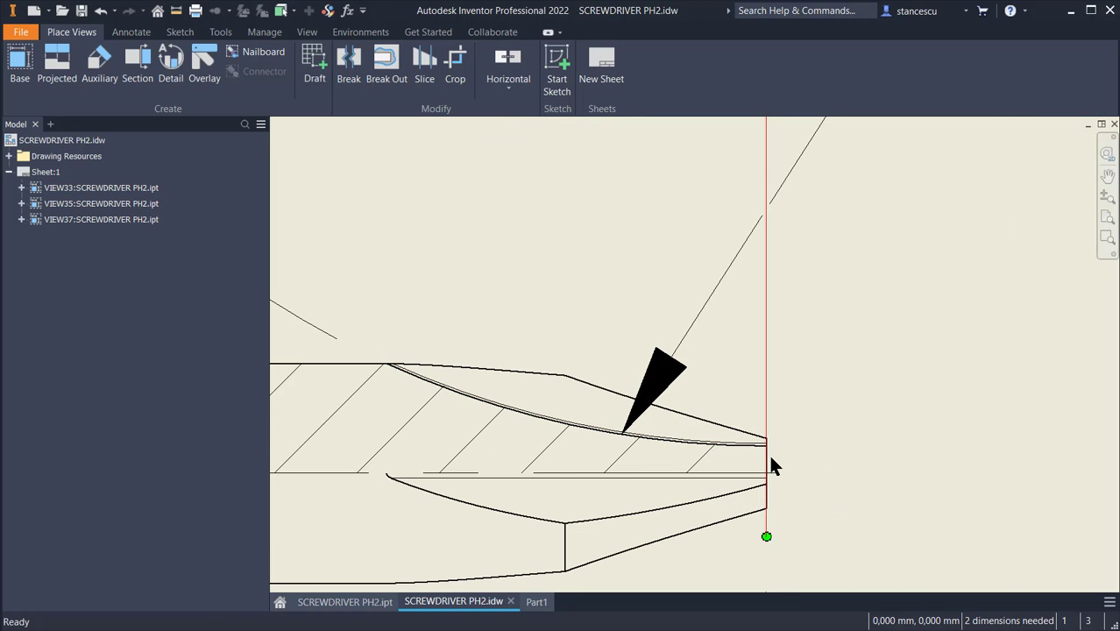
scroll(775, 465, "down", 6)
mouse_move(592, 476)
middle_mouse_down()
mouse_move(738, 449)
mouse_move(788, 424)
middle_mouse_up()
scroll(607, 455, "up", 3)
scroll(454, 378, "up", 4)
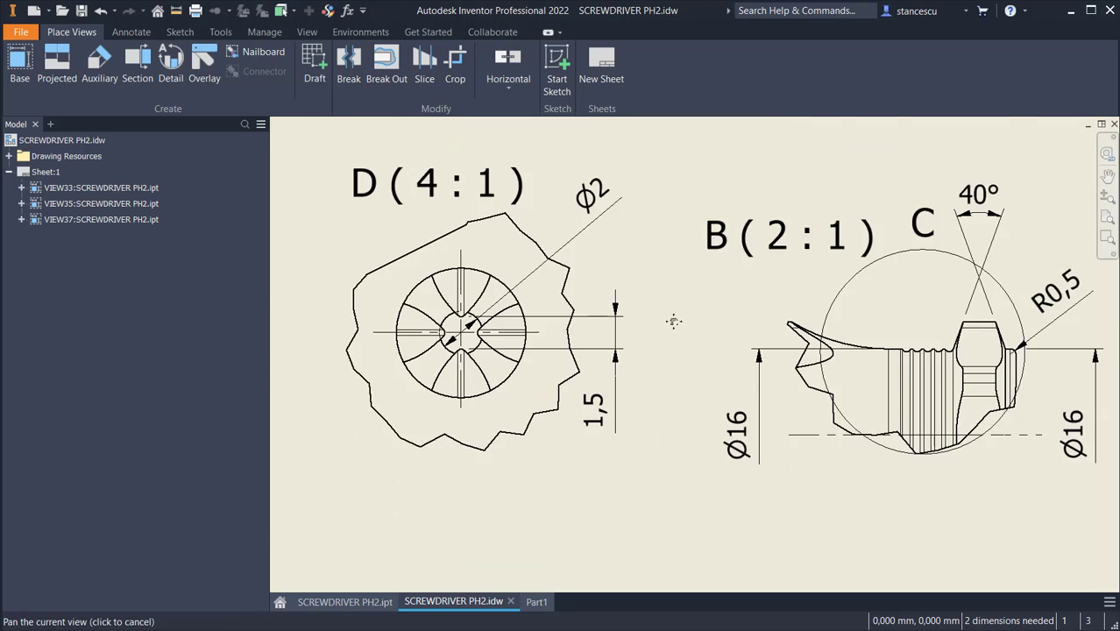
scroll(455, 378, "up", 3)
middle_click_drag(490, 337, 712, 367)
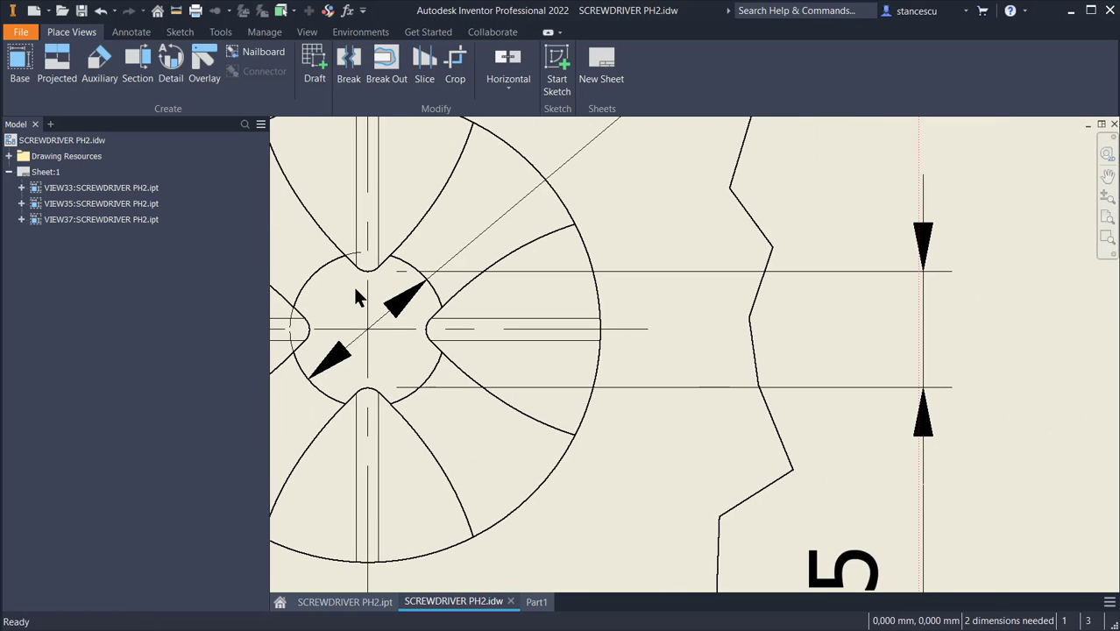
scroll(884, 471, "down", 2)
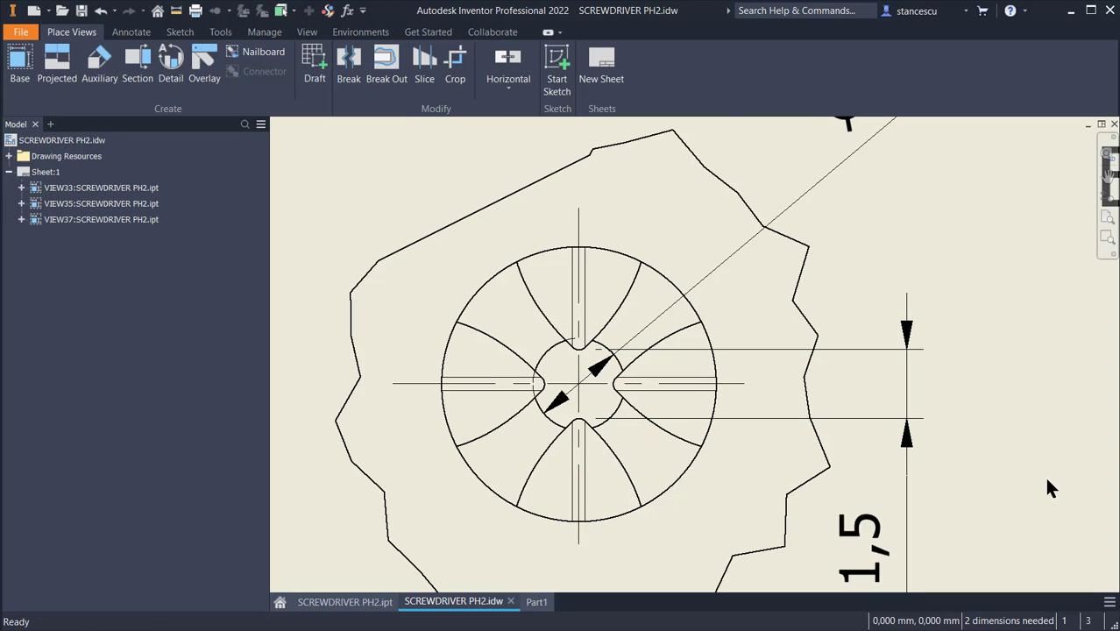
middle_click_drag(1054, 487, 1045, 361)
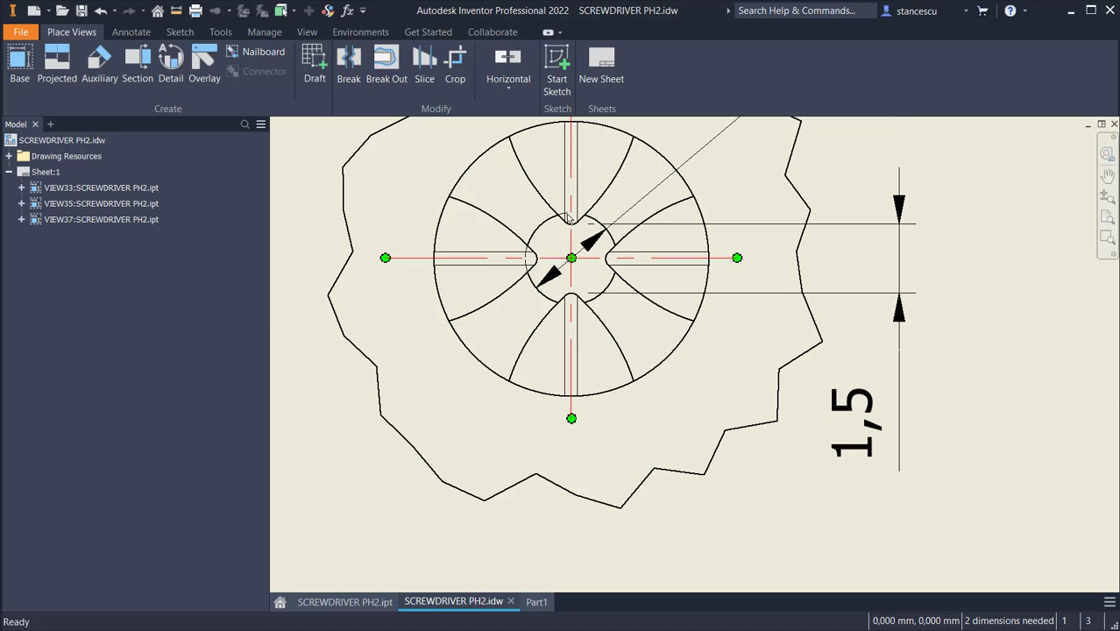
- In the Part1 sketch, dimension the vertical distance from the V's centerline to the tip's center point with Linear Diameter disabled
left_click(534, 603)
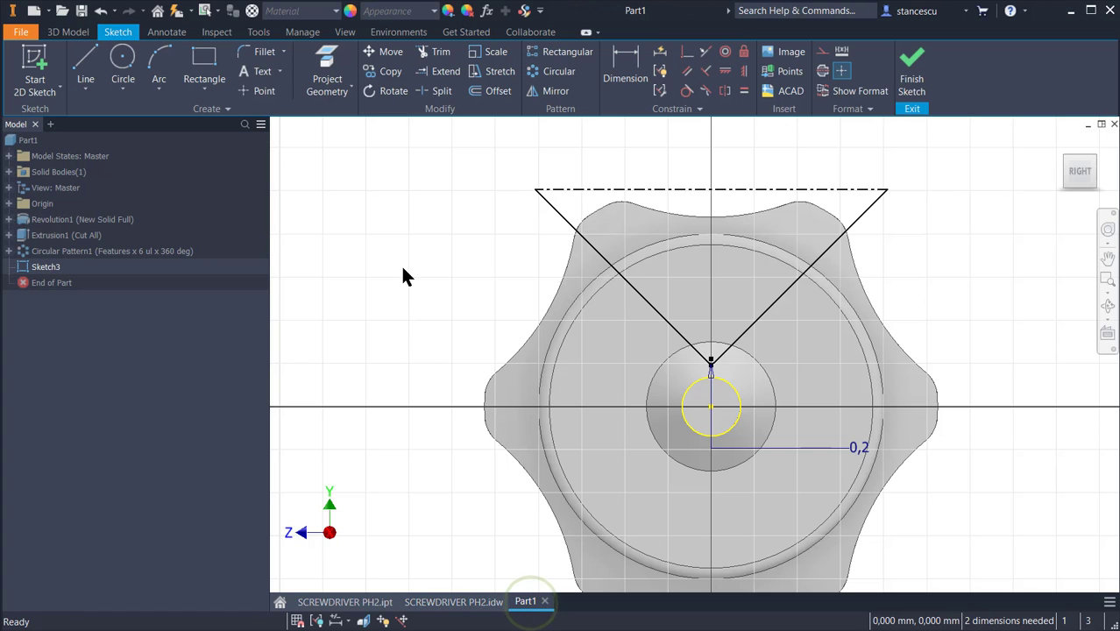
left_click(625, 58)
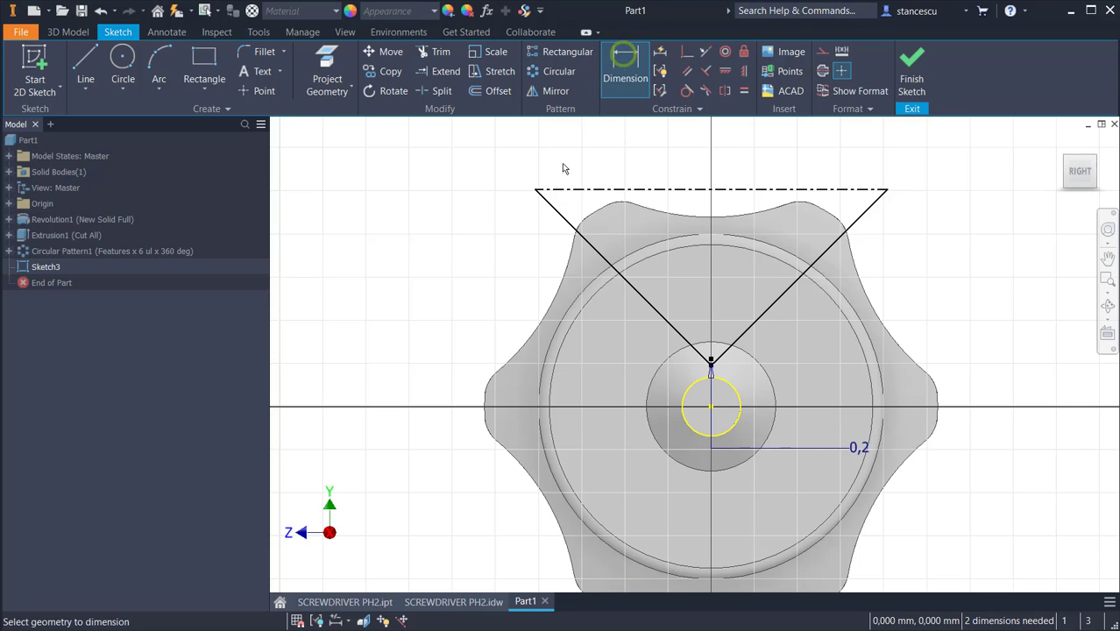
left_click(693, 192)
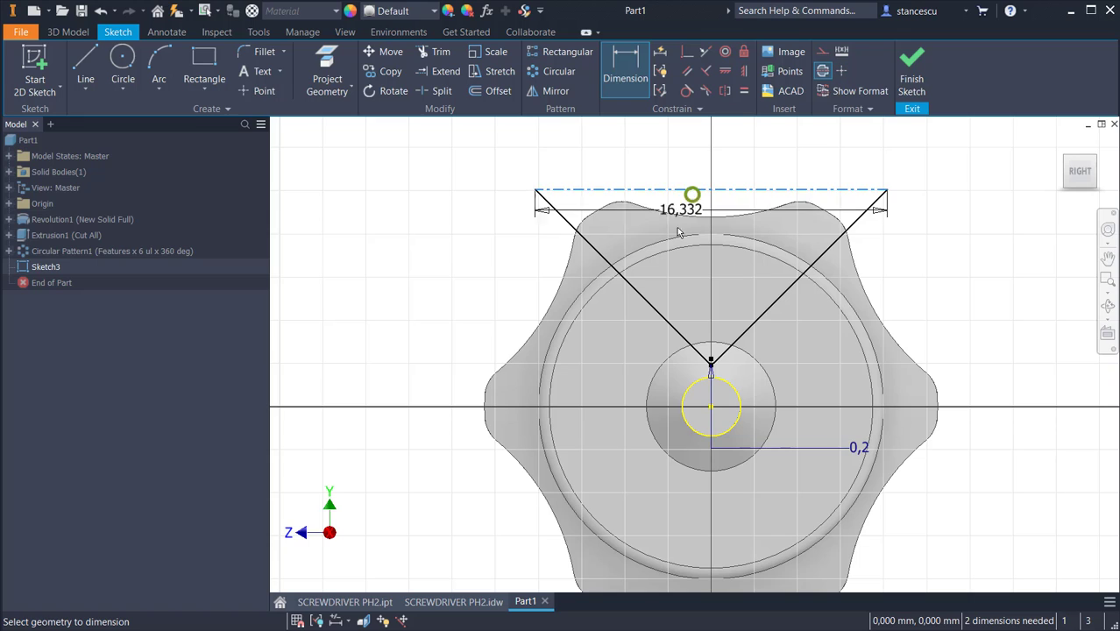
left_click(650, 391)
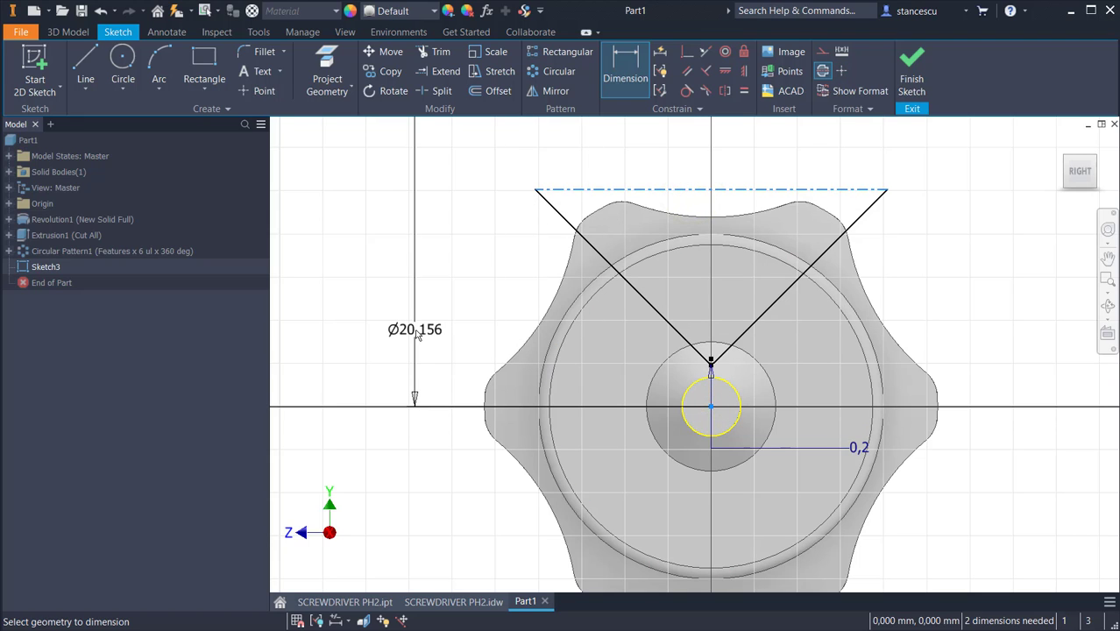
right_click(417, 333)
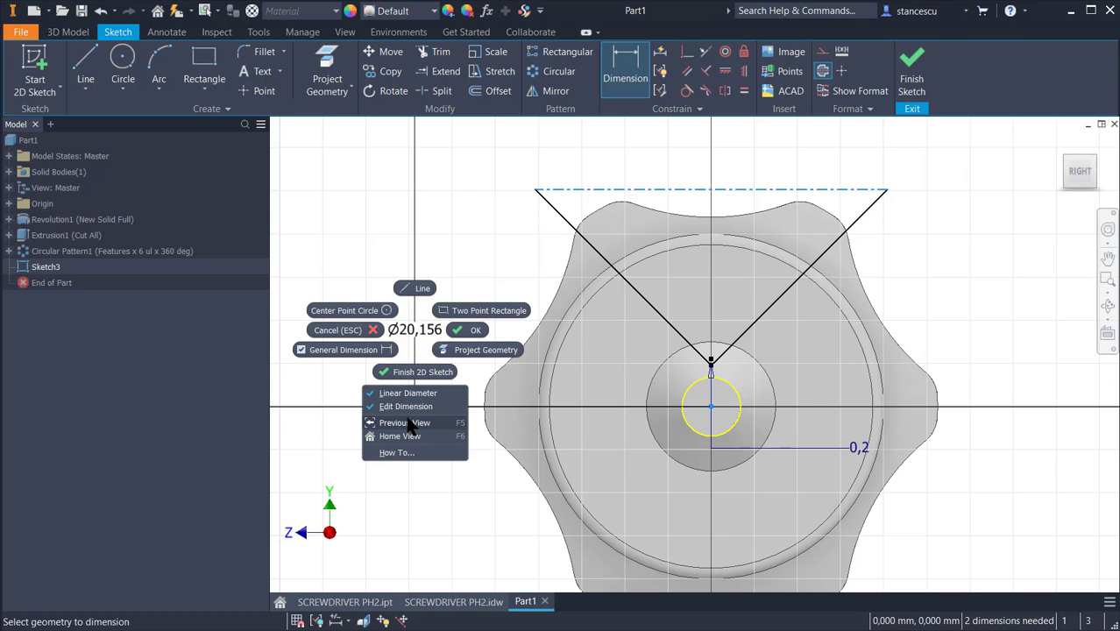
left_click(426, 393)
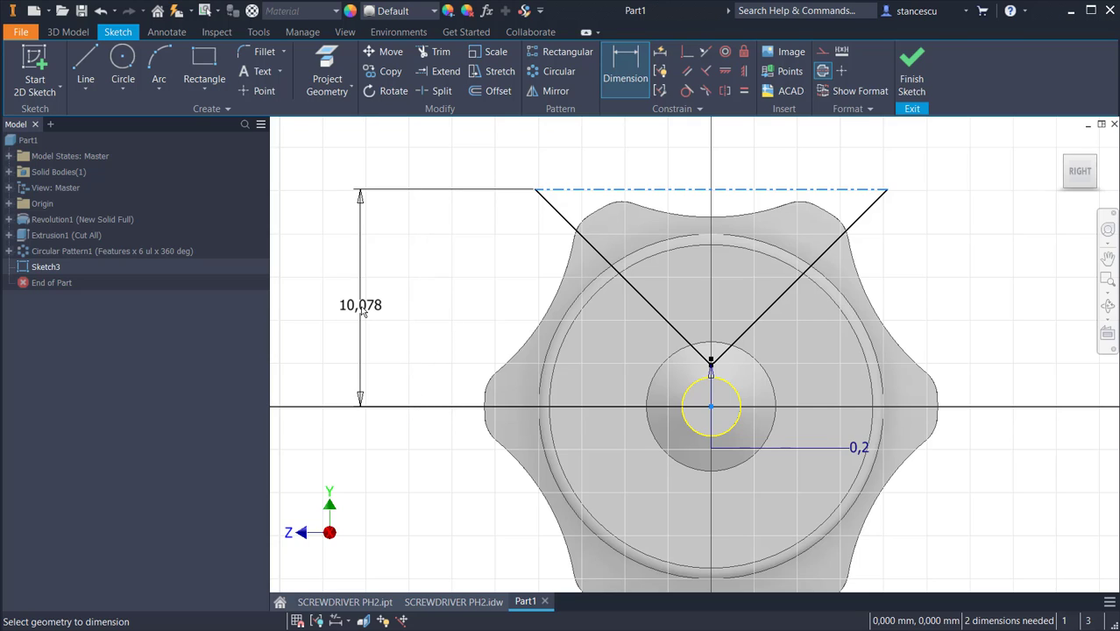
left_click(368, 311)
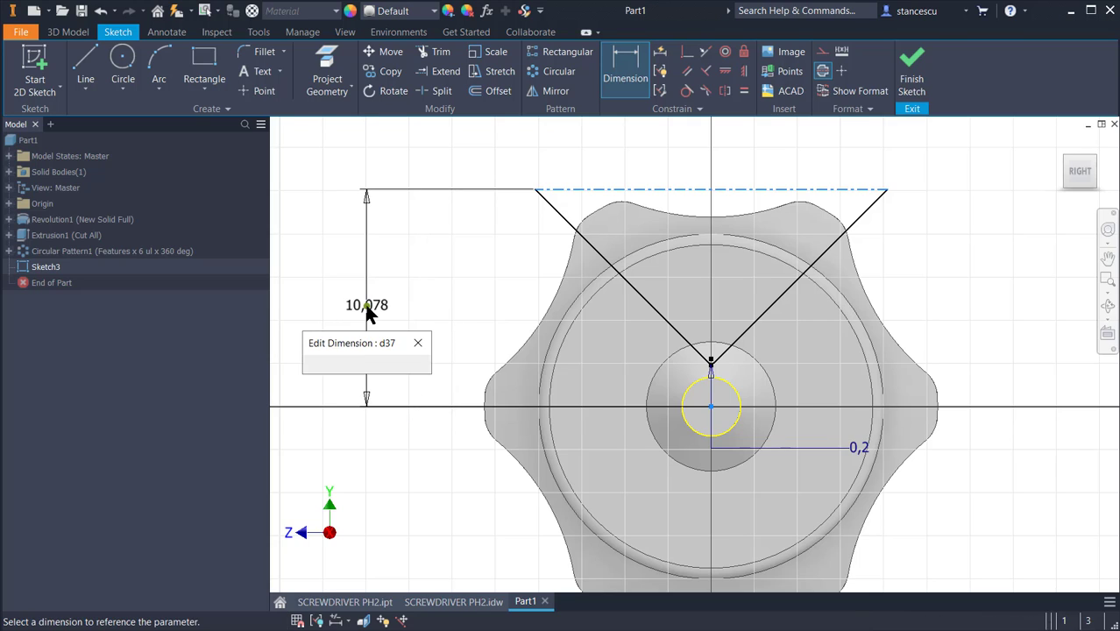
- Set the distance between the centerline and the tip's center point to 25+1,5/2
type("25-1,5/")
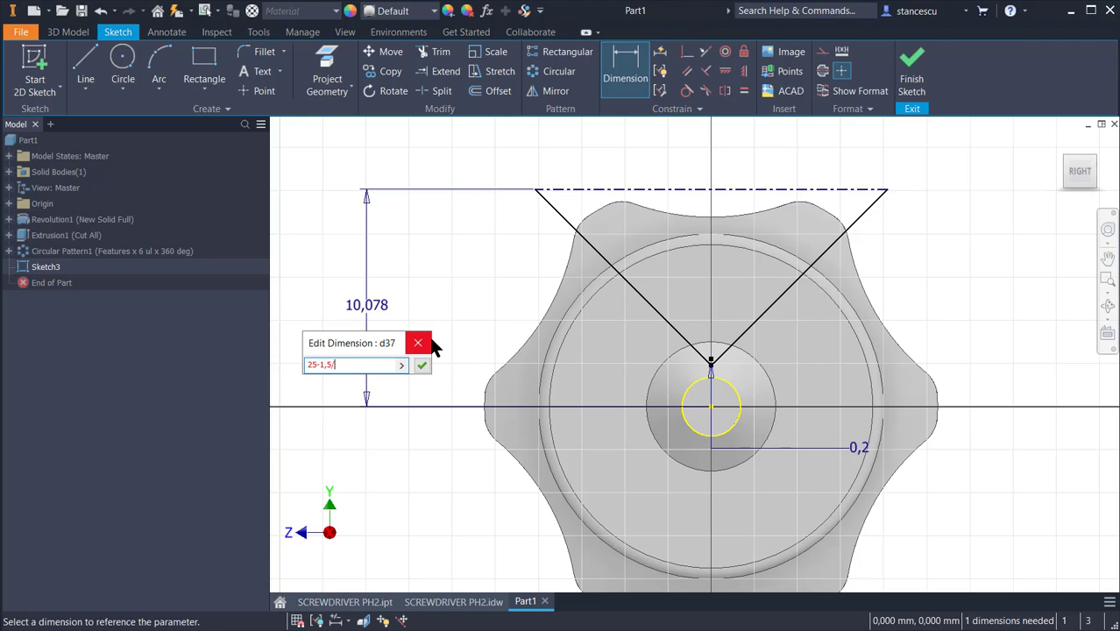
type("2")
key("Left")
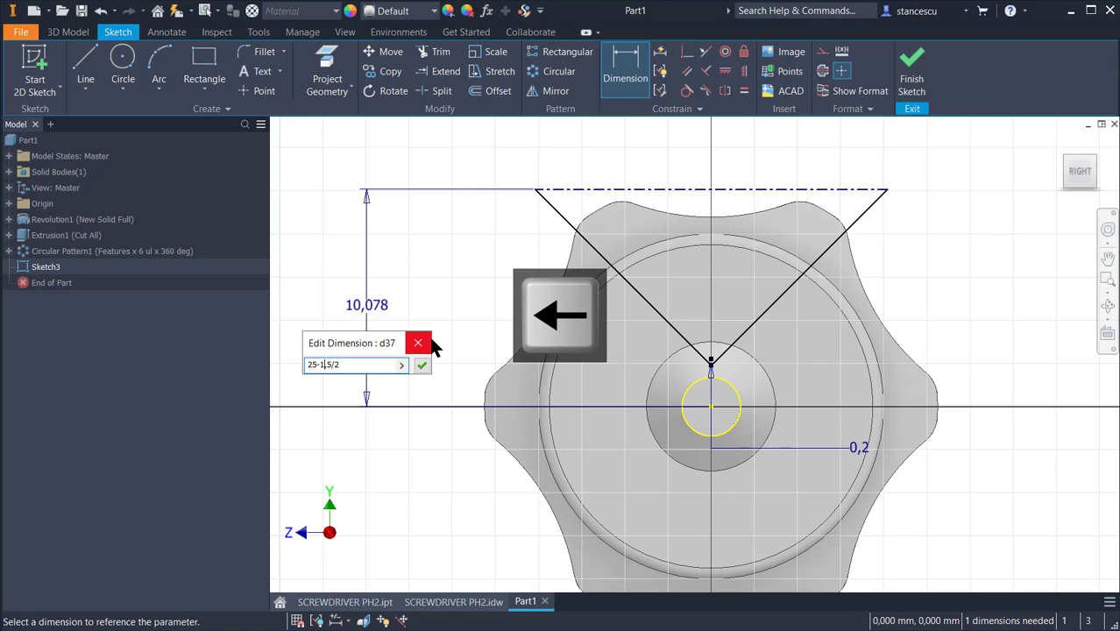
key("Left")
key("BackSpace")
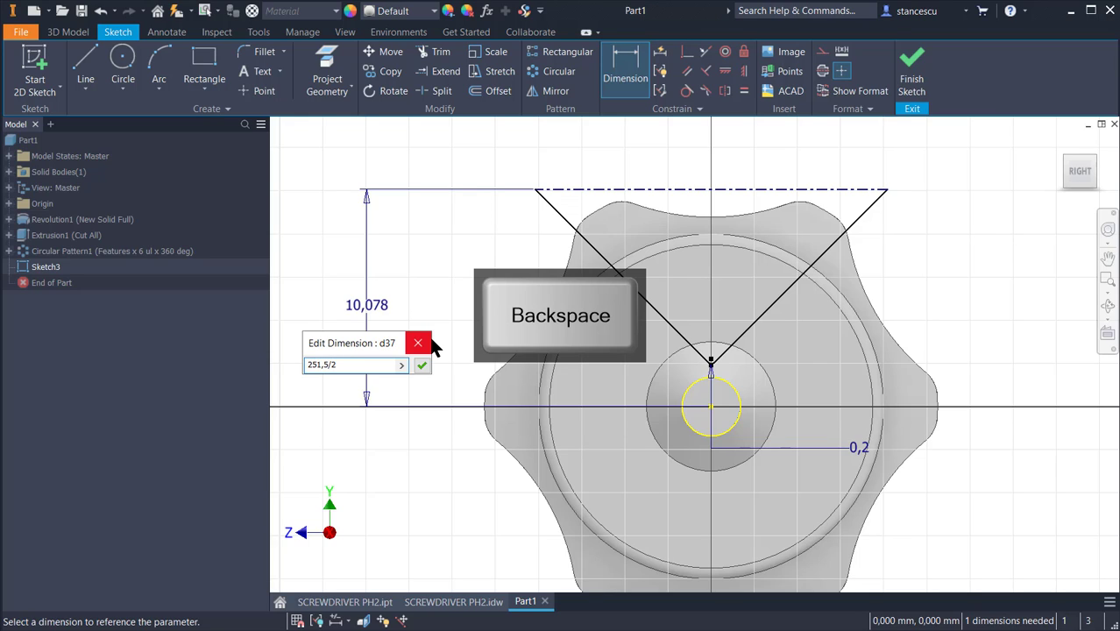
type("+")
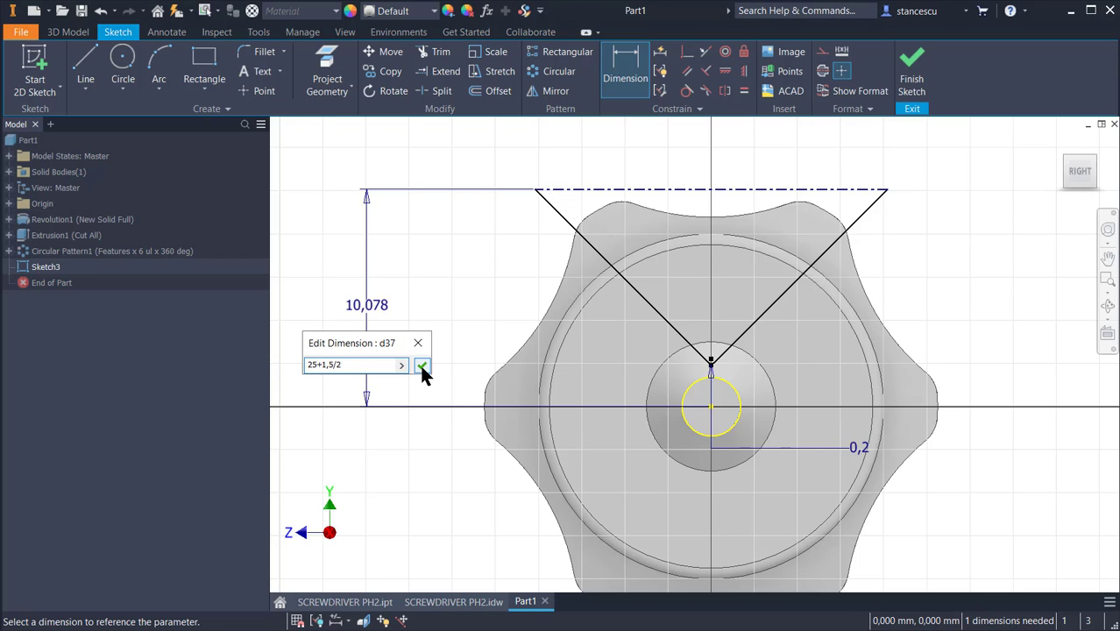
left_click(421, 365)
- Dimension the vertical distance from the center of the V's rounded vertex to the tip's center point as 1,5/2+,2
scroll(487, 261, "down", 3)
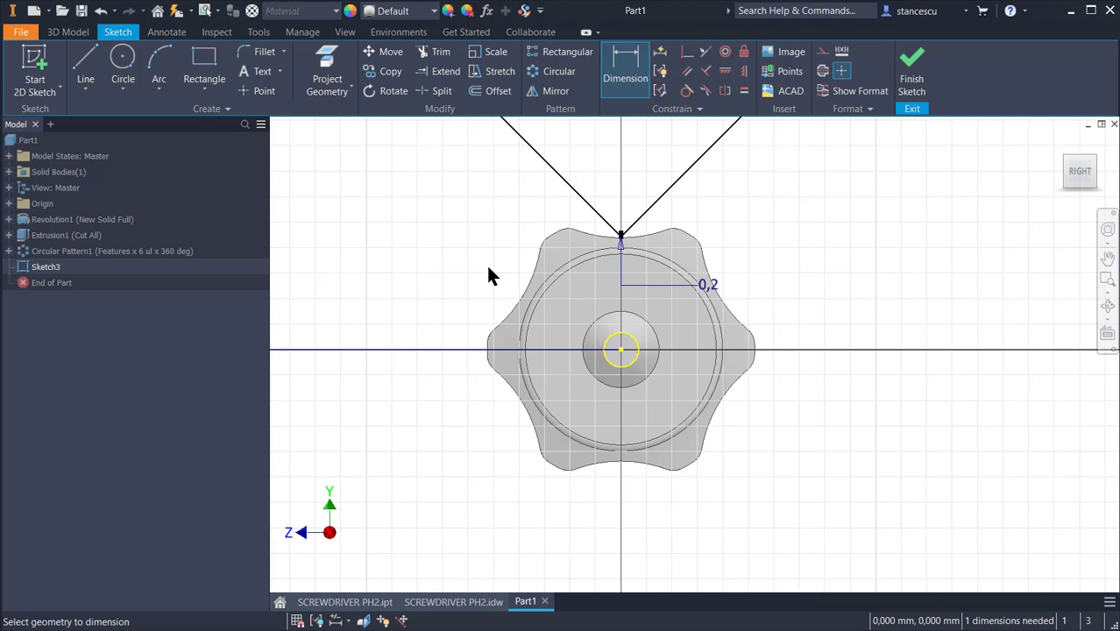
middle_click_drag(491, 289, 619, 506)
middle_click_drag(564, 466, 590, 378)
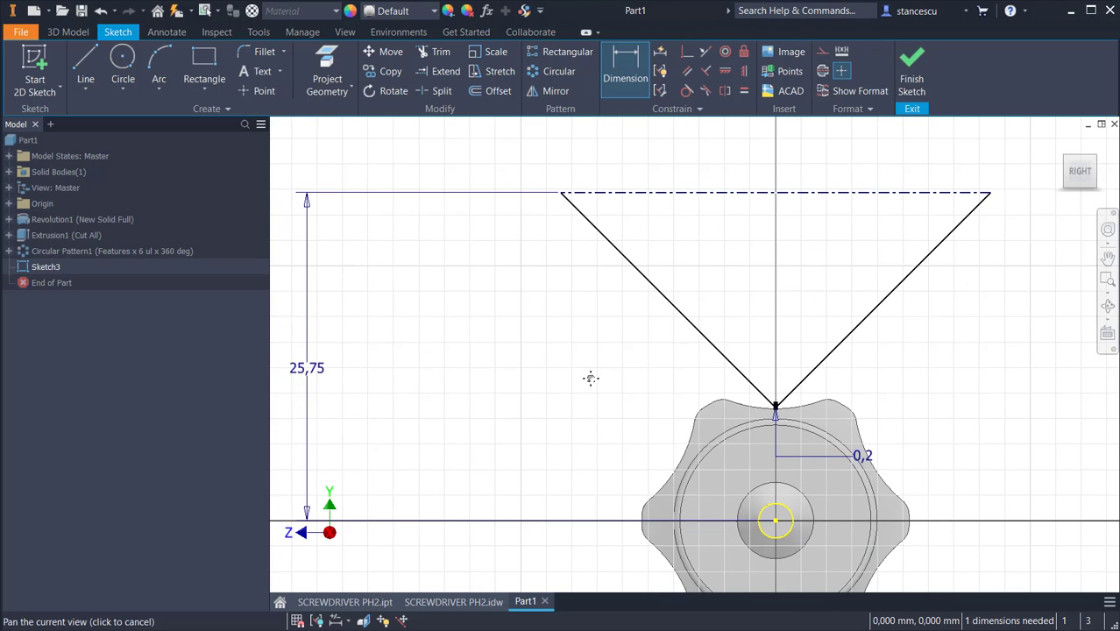
scroll(760, 377, "up", 3)
middle_click_drag(760, 377, 727, 208)
scroll(678, 289, "up", 3)
scroll(689, 307, "down", 2)
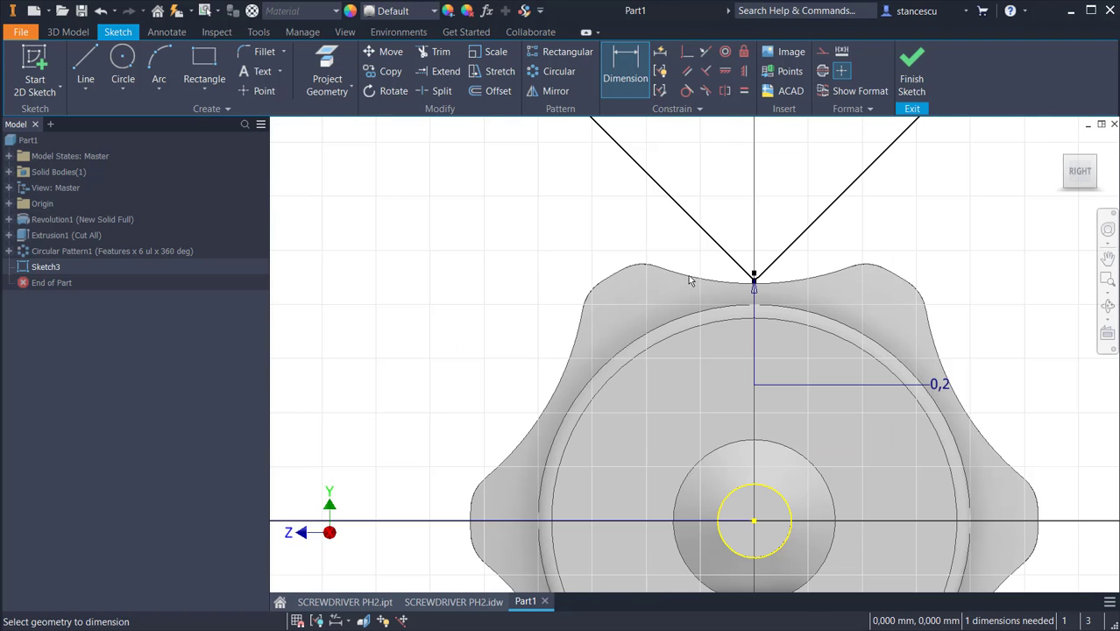
left_click(626, 77)
scroll(666, 491, "down", 2)
left_click(633, 76)
scroll(680, 350, "up", 2)
scroll(687, 368, "up", 2)
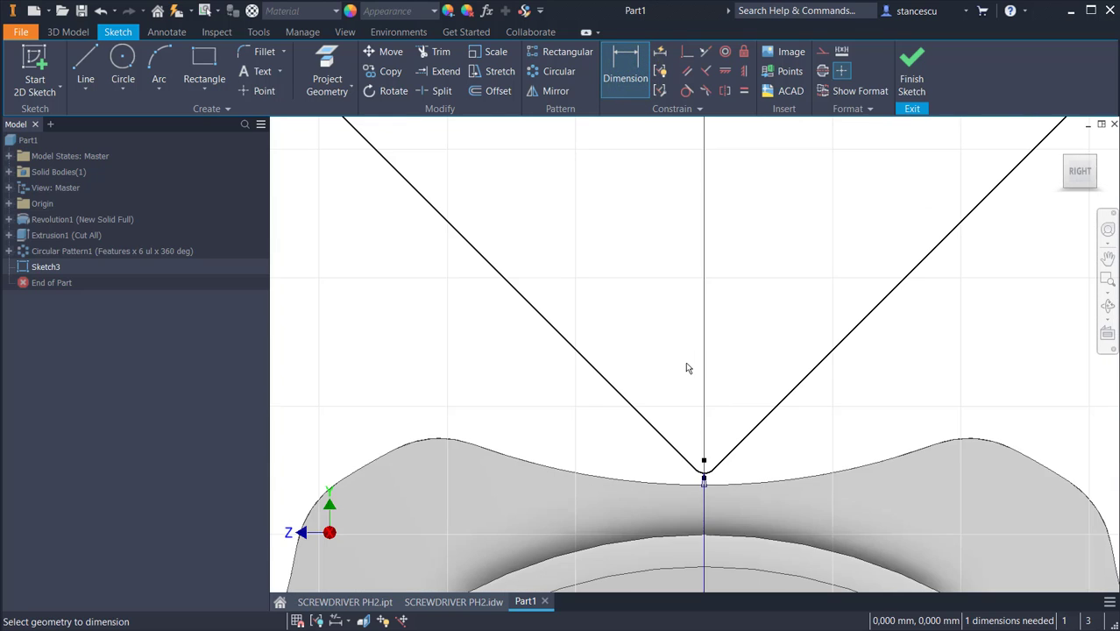
scroll(740, 481, "up", 2)
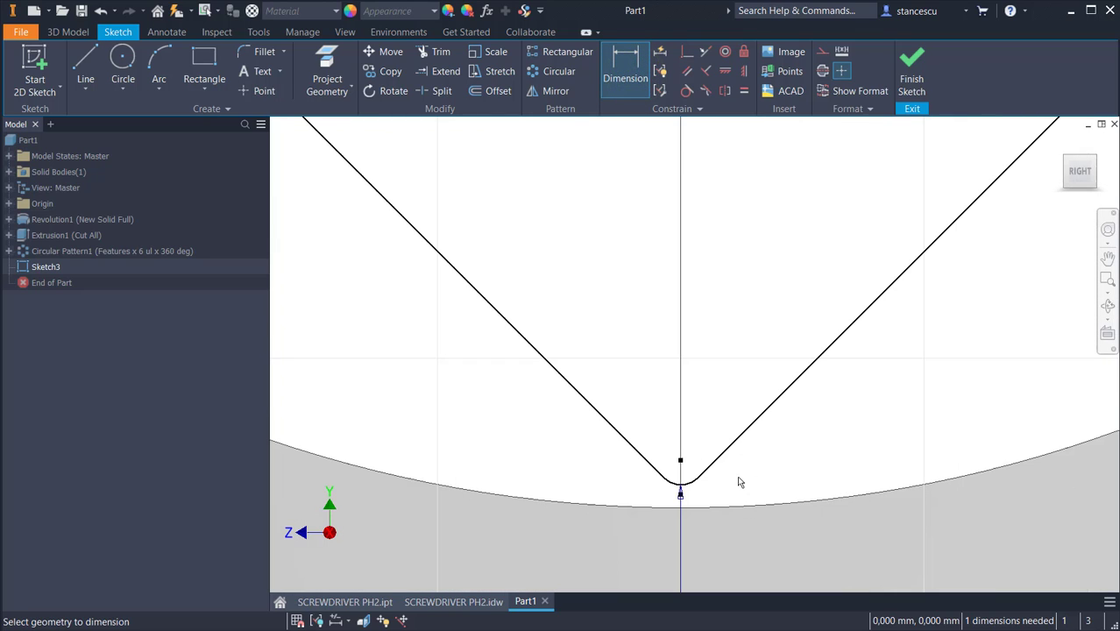
left_click(683, 488)
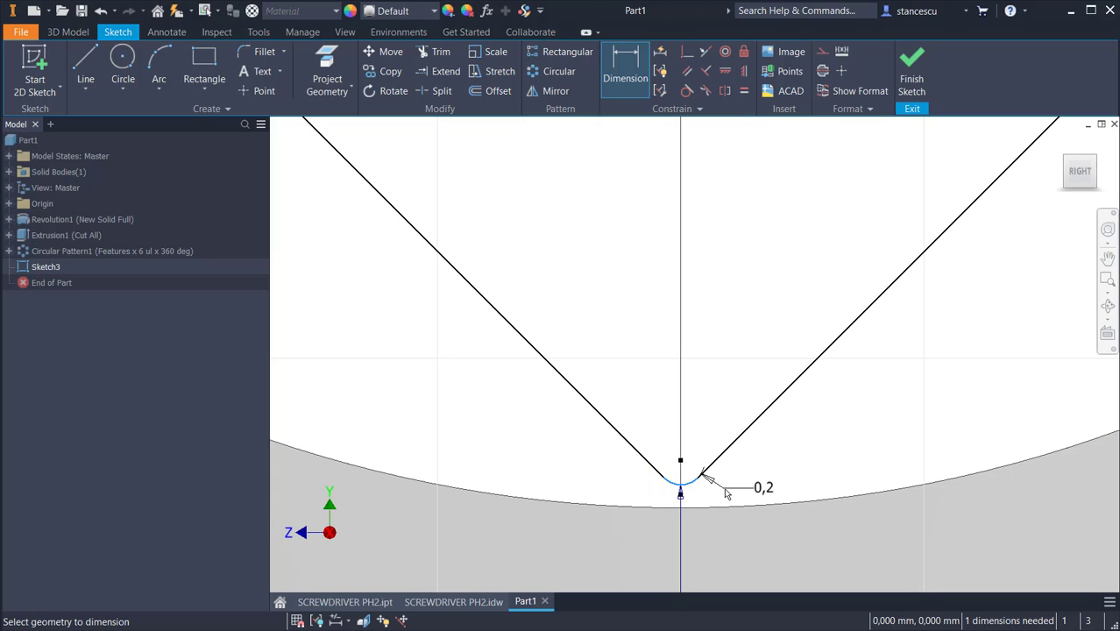
scroll(714, 517, "down", 3)
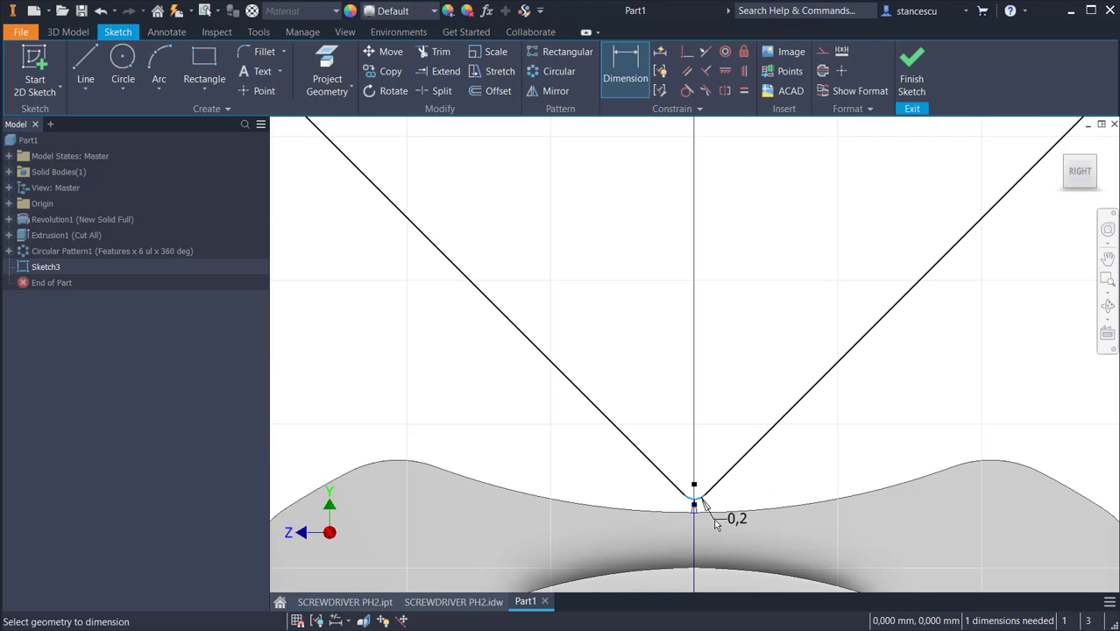
middle_click_drag(720, 521, 728, 322)
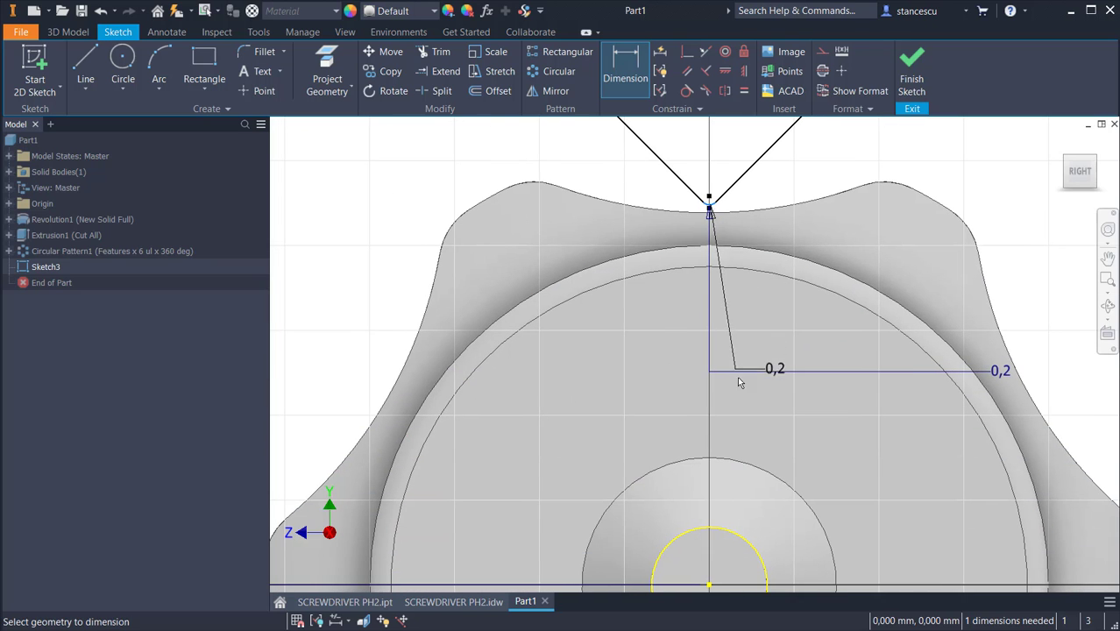
middle_click_drag(744, 451, 796, 207)
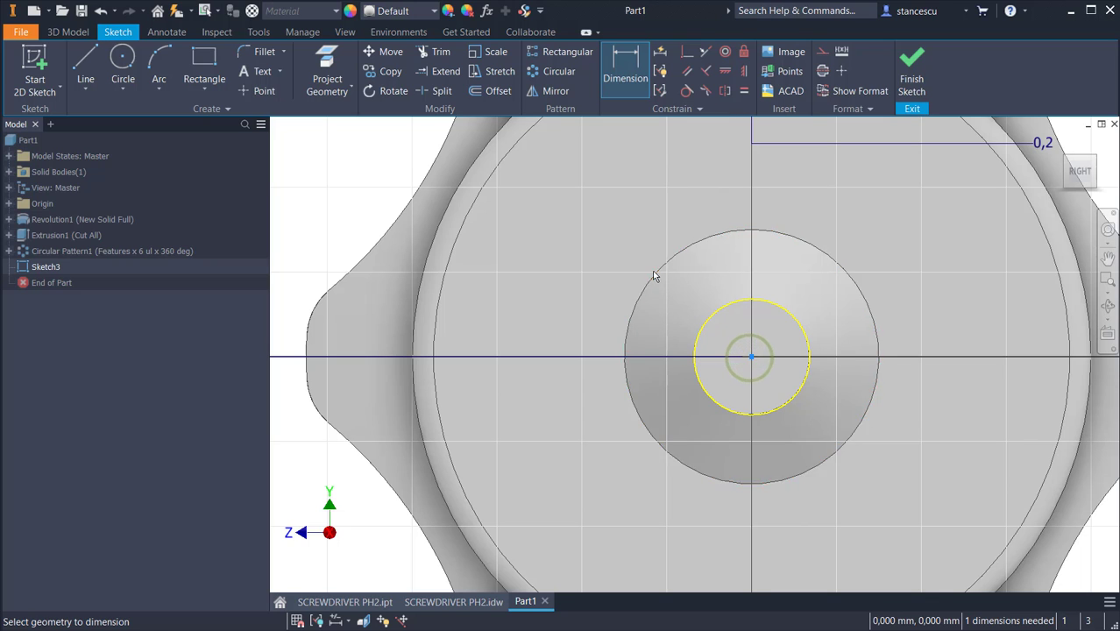
middle_click_drag(654, 276, 811, 504)
left_click(340, 381)
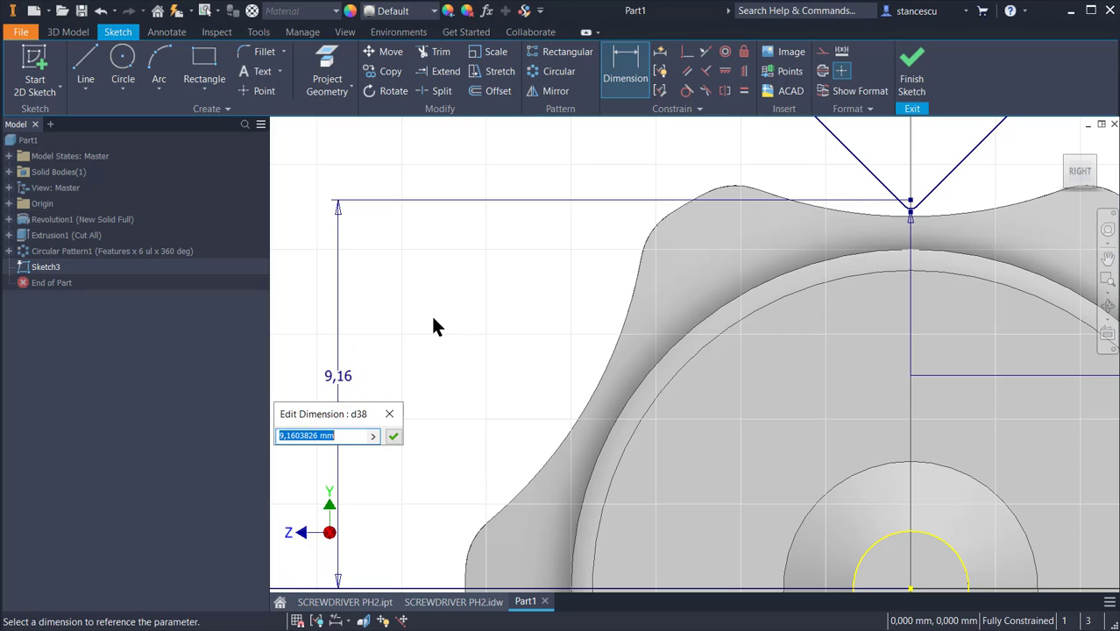
type("1,5/2+,2")
key("Return")
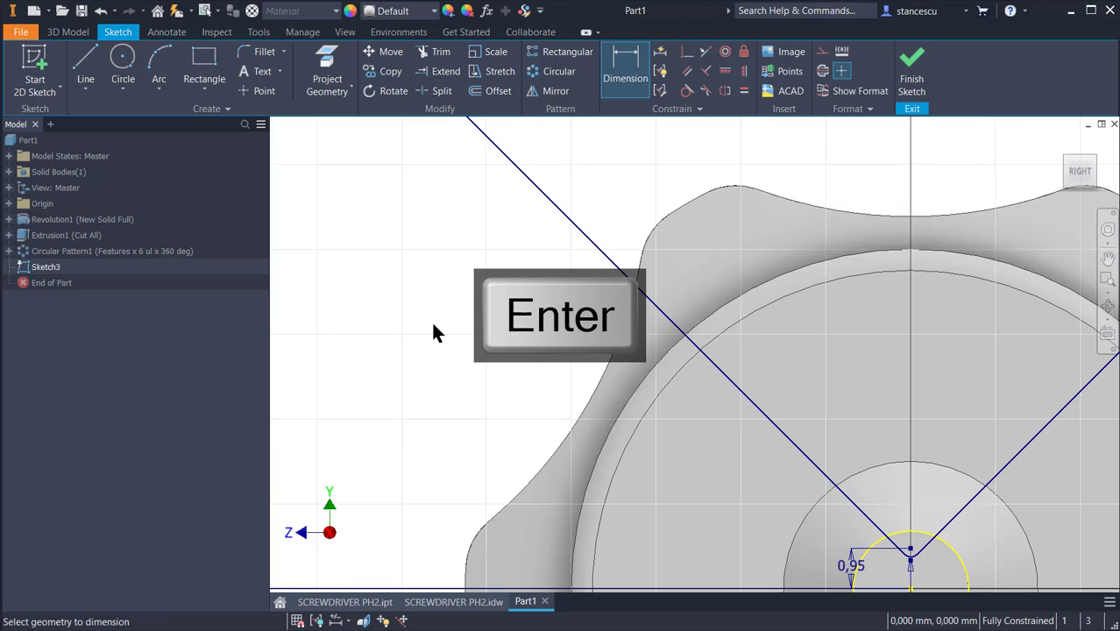
- Convert the tip's projected circle to construction geometry and finish the sketch
left_click(962, 567)
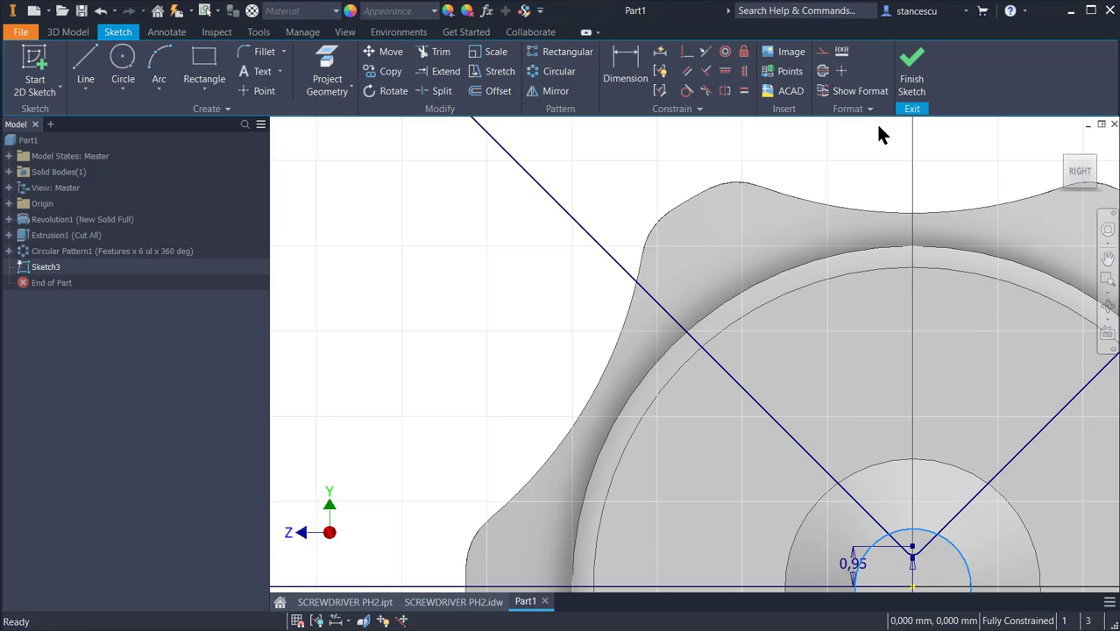
left_click(823, 51)
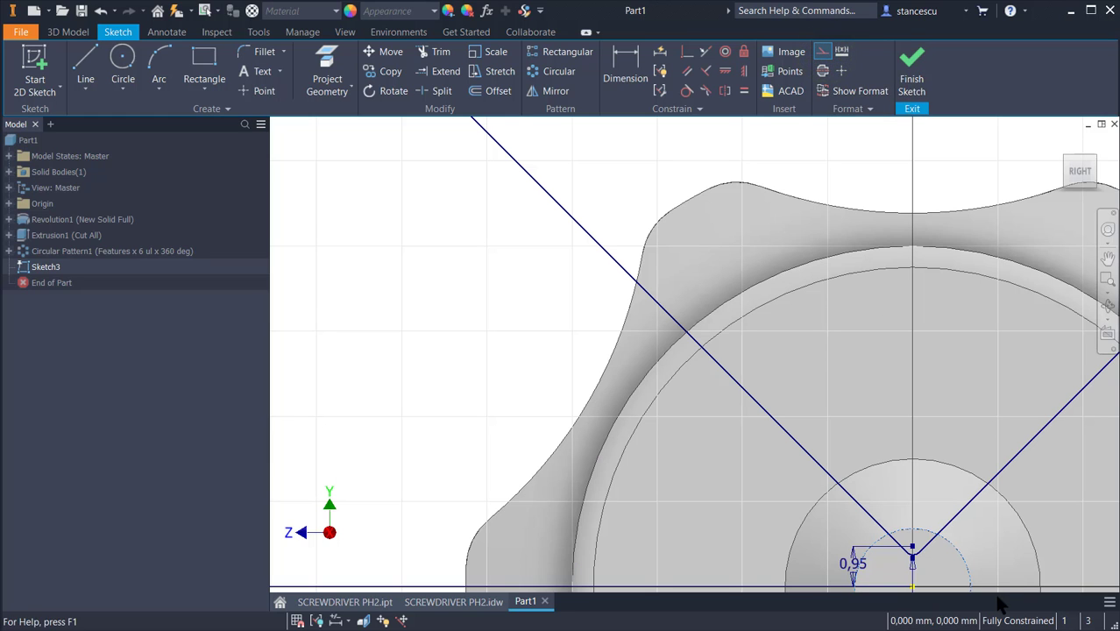
left_click(912, 63)
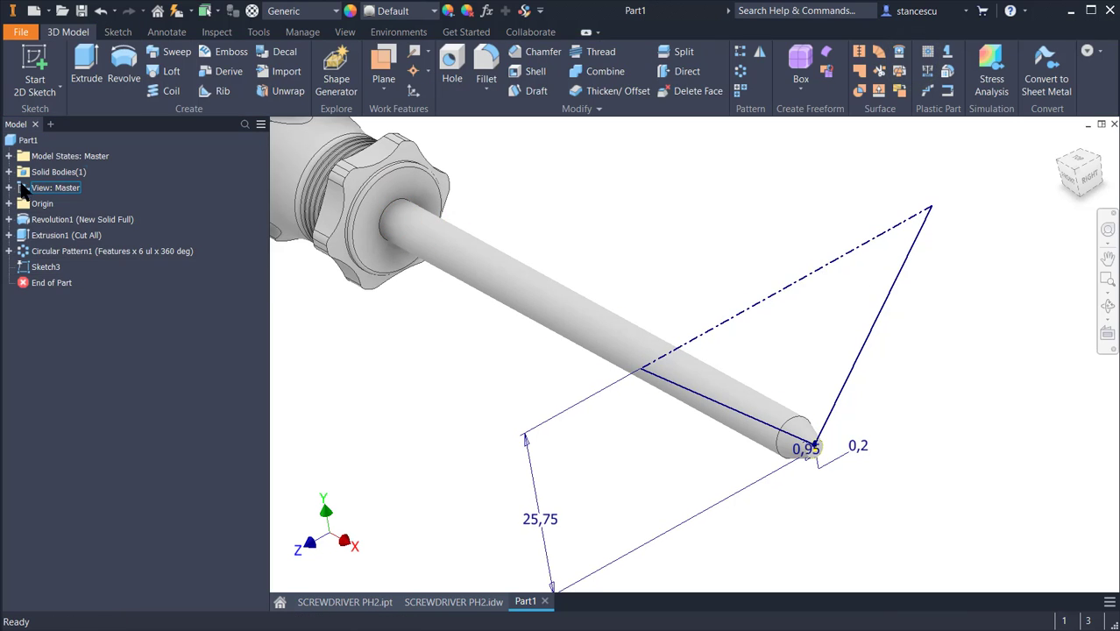
- Revolve the V profile as a full 360° cut around the centerline to form one channel at the tip
left_click(124, 66)
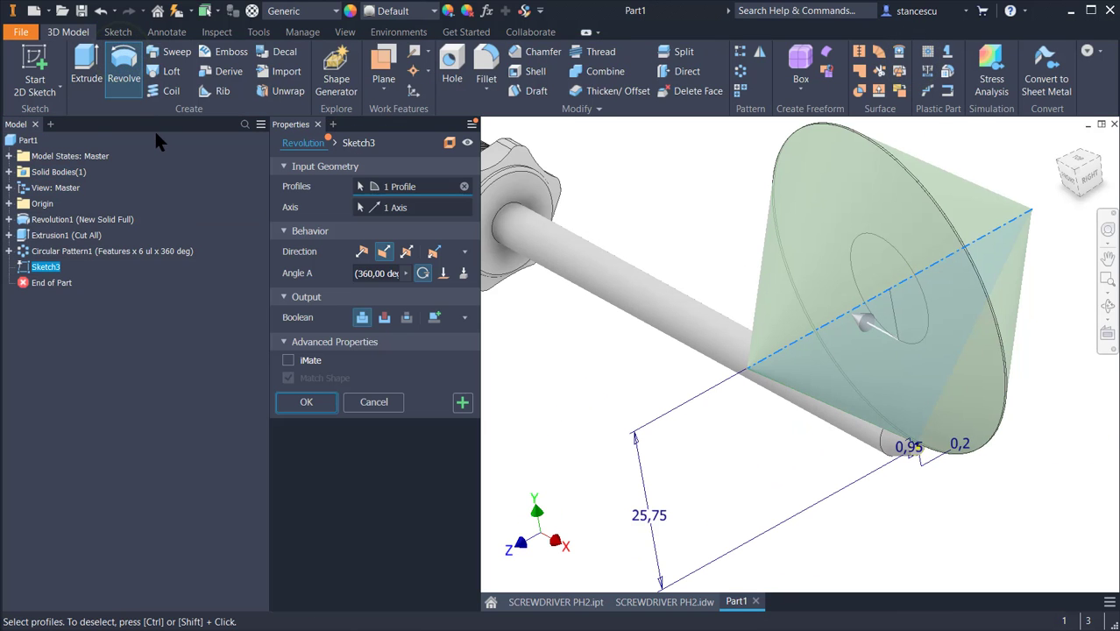
left_click(387, 319)
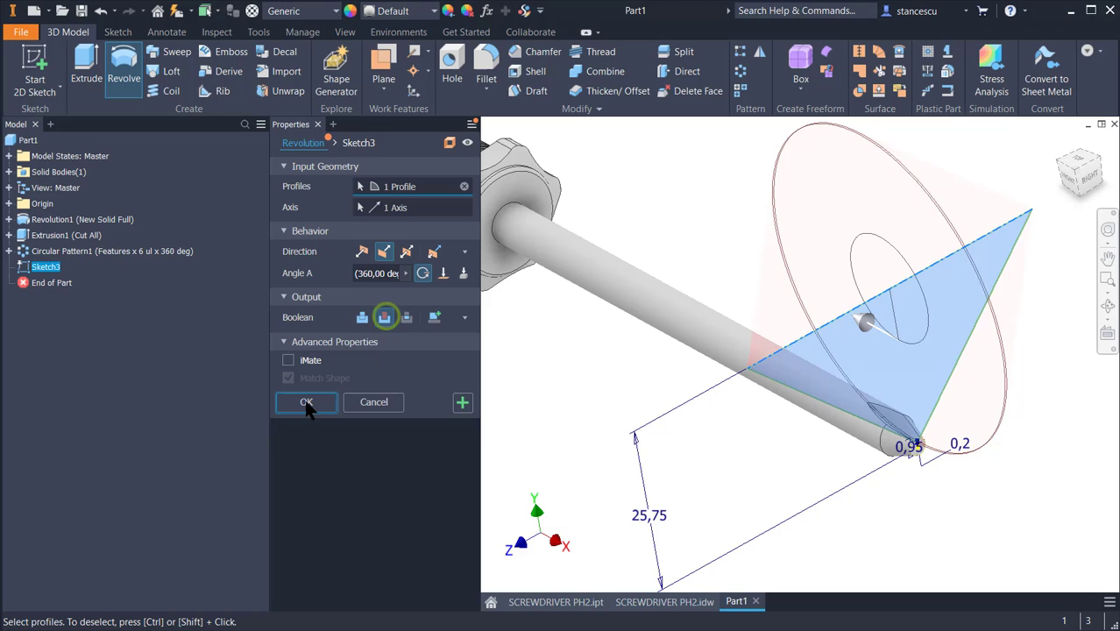
left_click(306, 402)
scroll(778, 457, "up", 5)
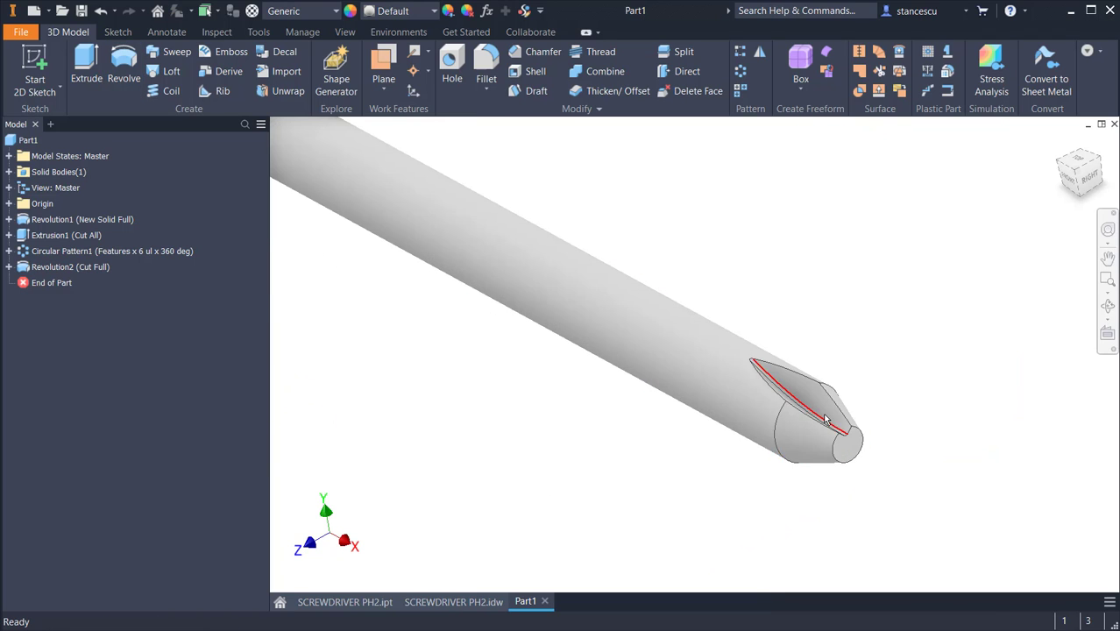
middle_click_drag(918, 345, 905, 313, "shift")
key("F6")
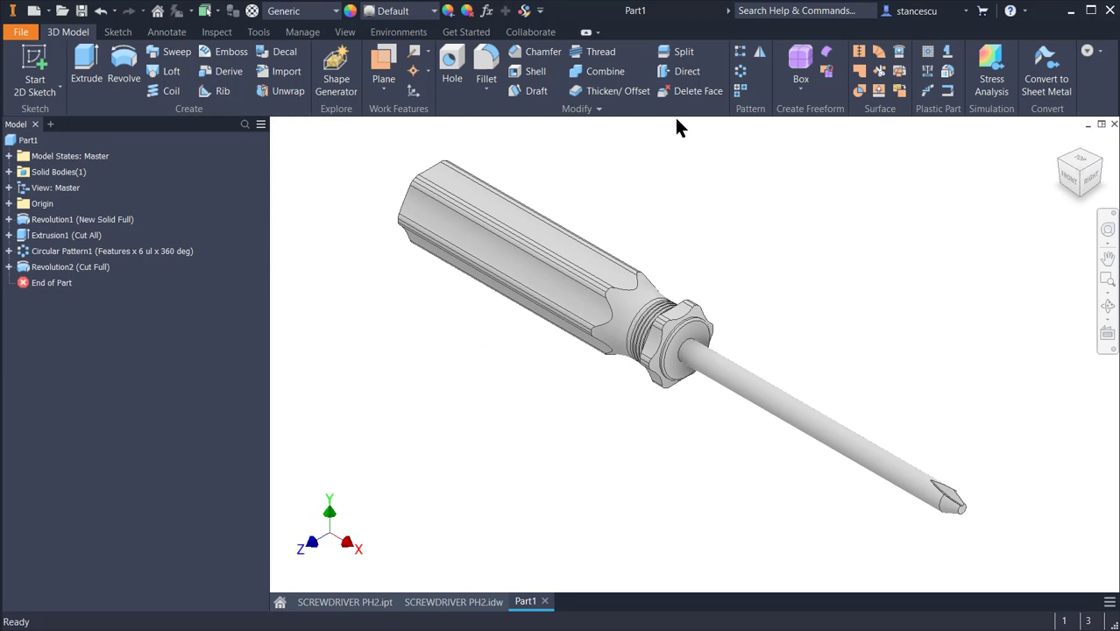
- Pattern the V-channel revolved cut circularly around the shaft axis with 4 instances over 360 degrees
left_click(740, 72)
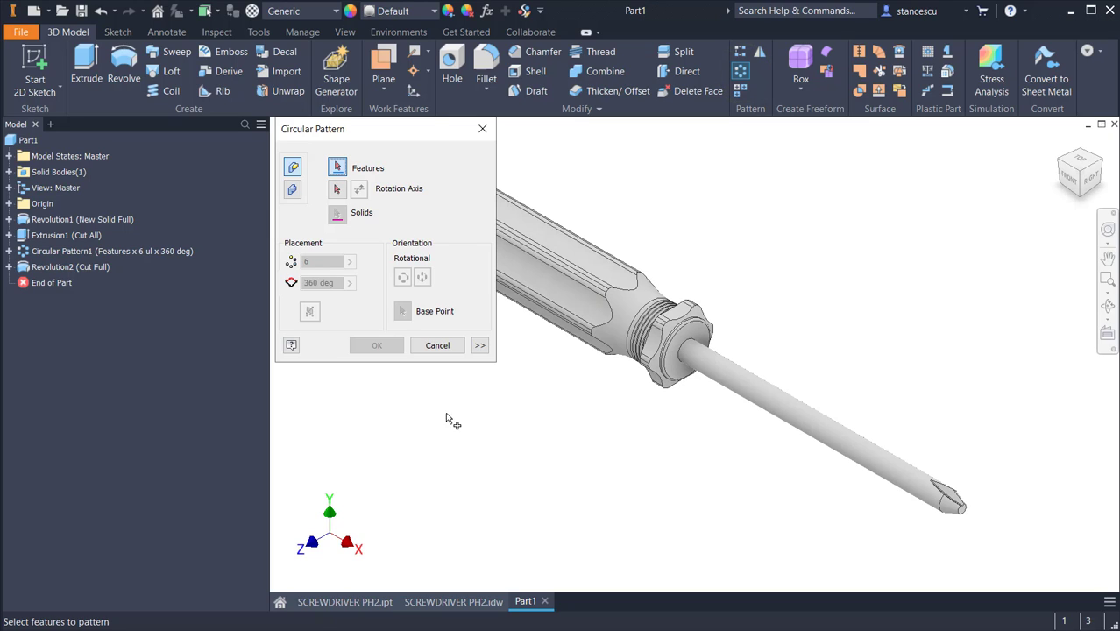
left_click(33, 270)
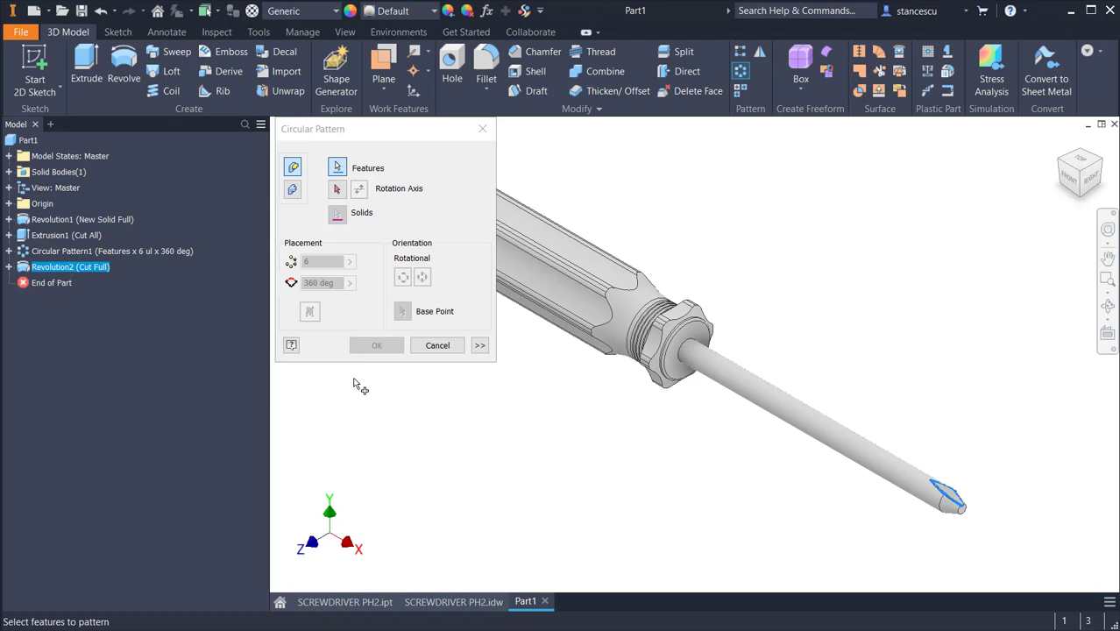
left_click(339, 191)
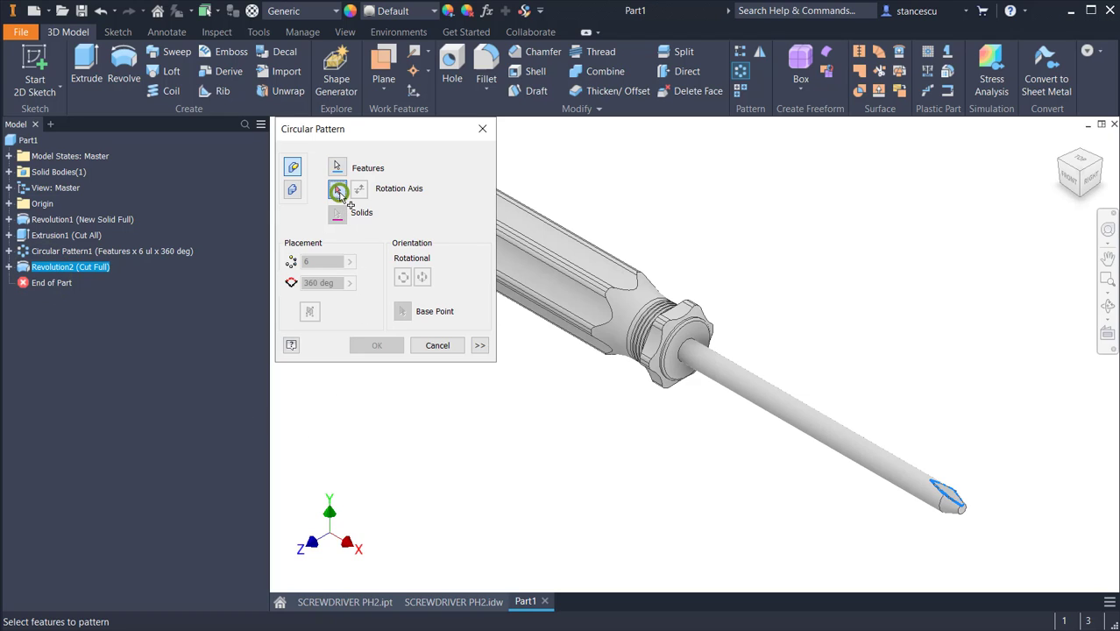
left_click(810, 427)
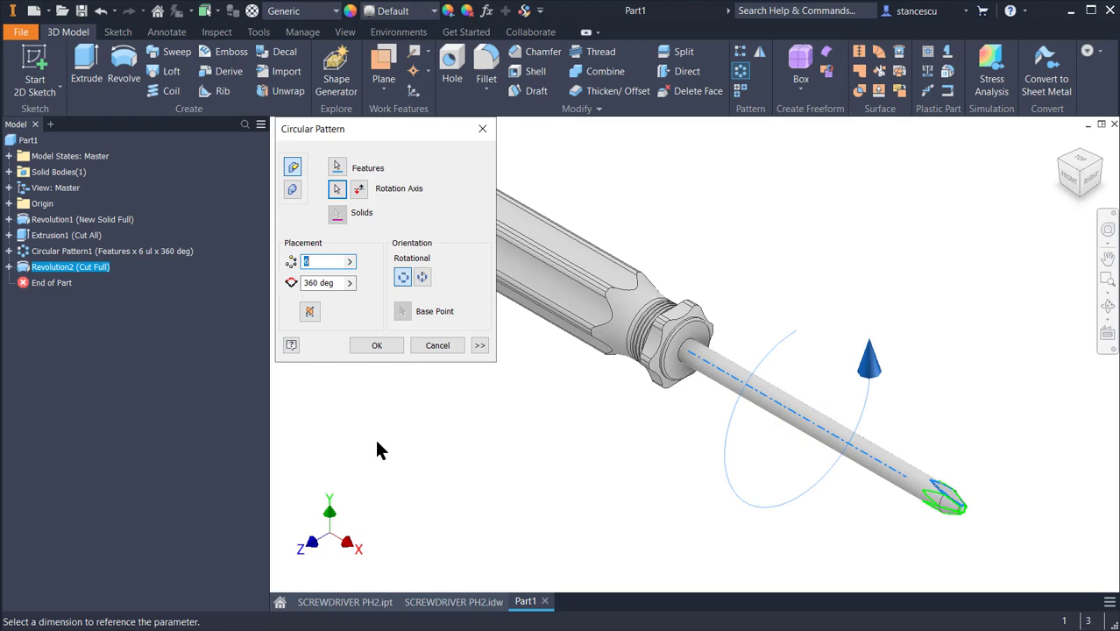
type("4")
left_click(379, 345)
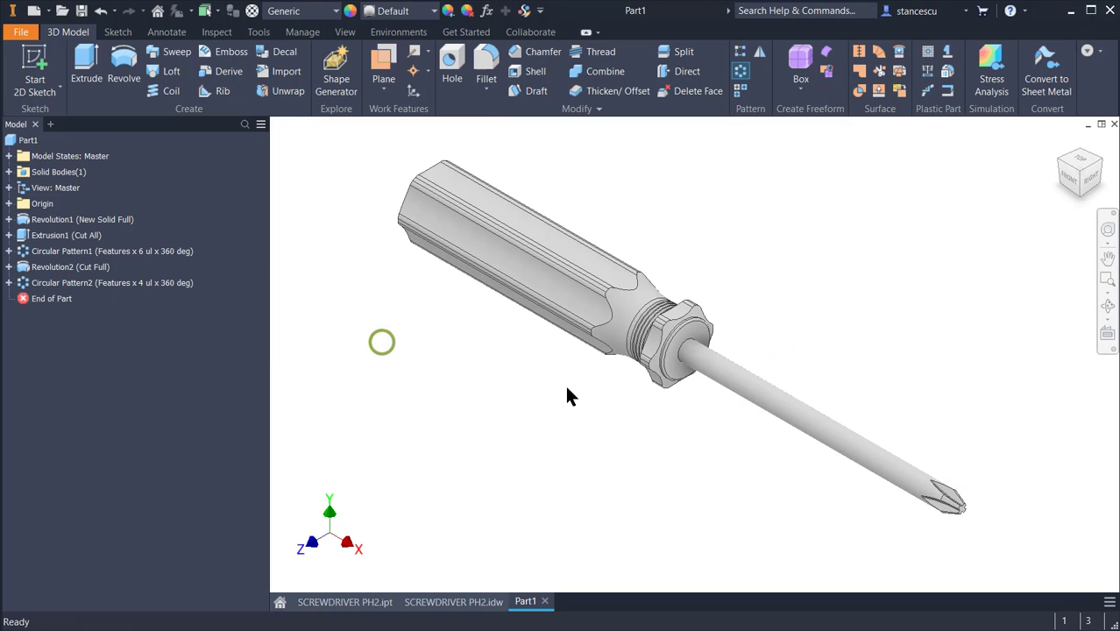
- Create a work plane offset 0 mm from the handle's flat front face where the shaft emerges
middle_click_drag(1010, 342, 961, 393, "shift")
scroll(984, 427, "up", 5)
scroll(929, 385, "down", 5)
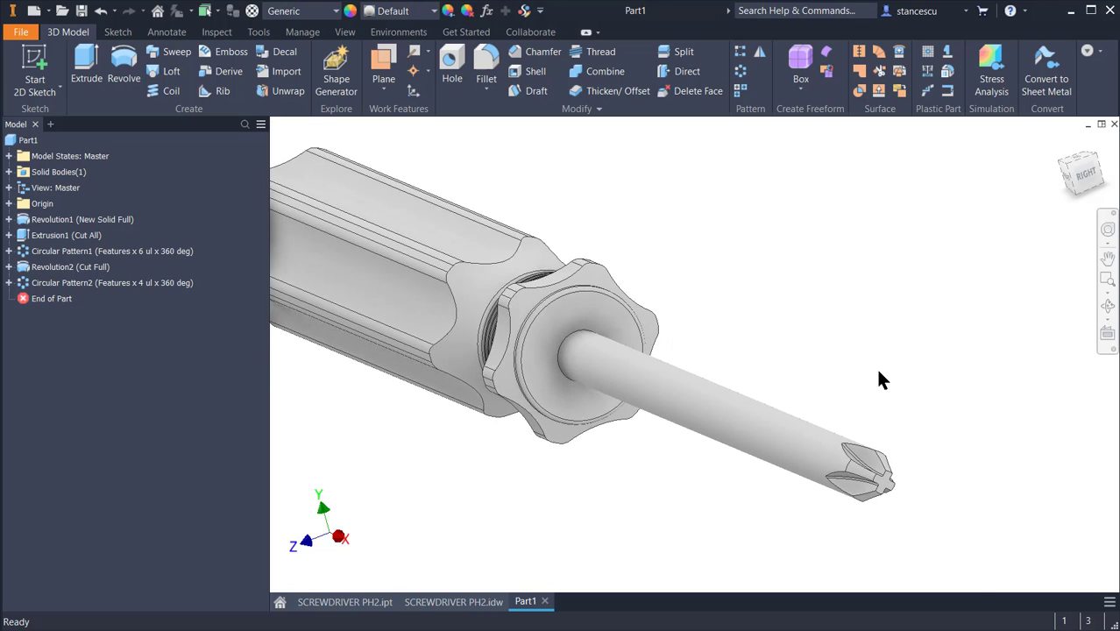
key("F6")
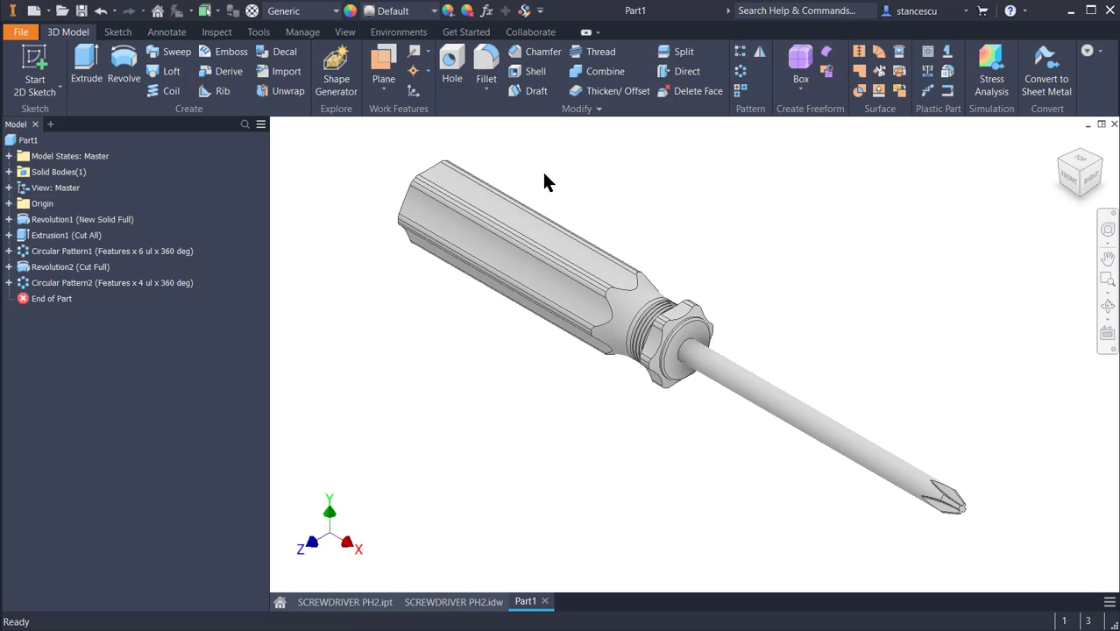
left_click(383, 66)
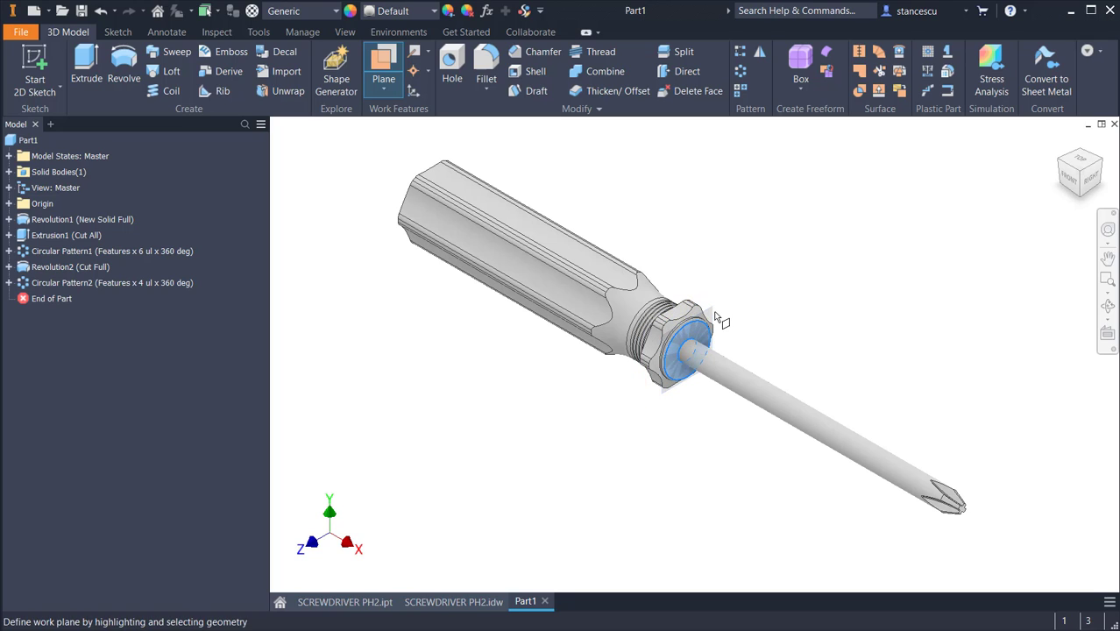
scroll(708, 328, "up", 8)
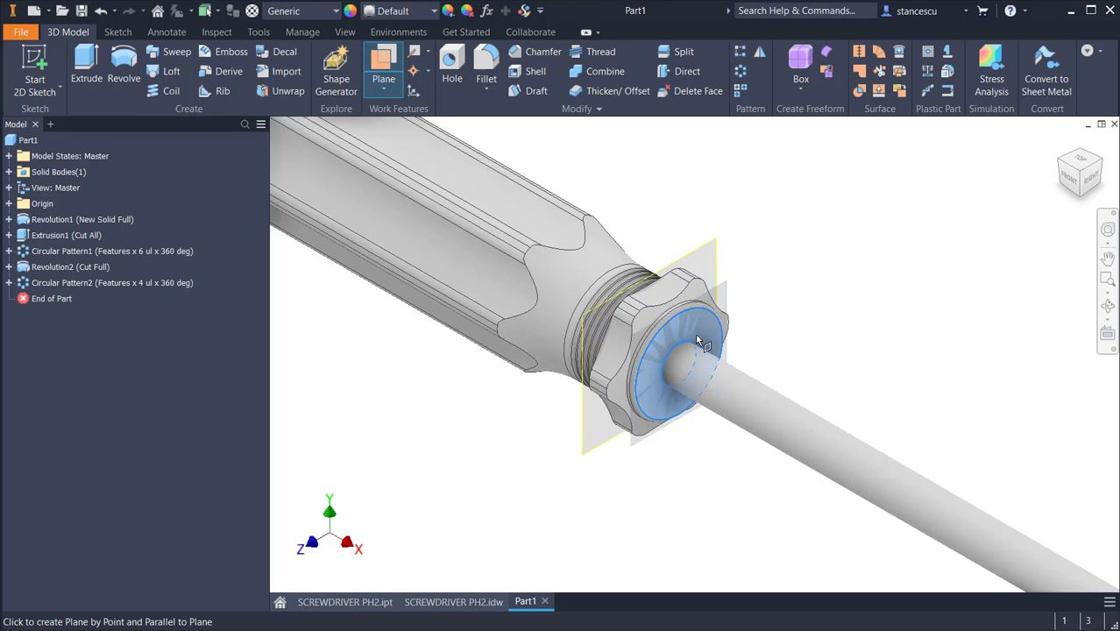
scroll(770, 307, "down", 10)
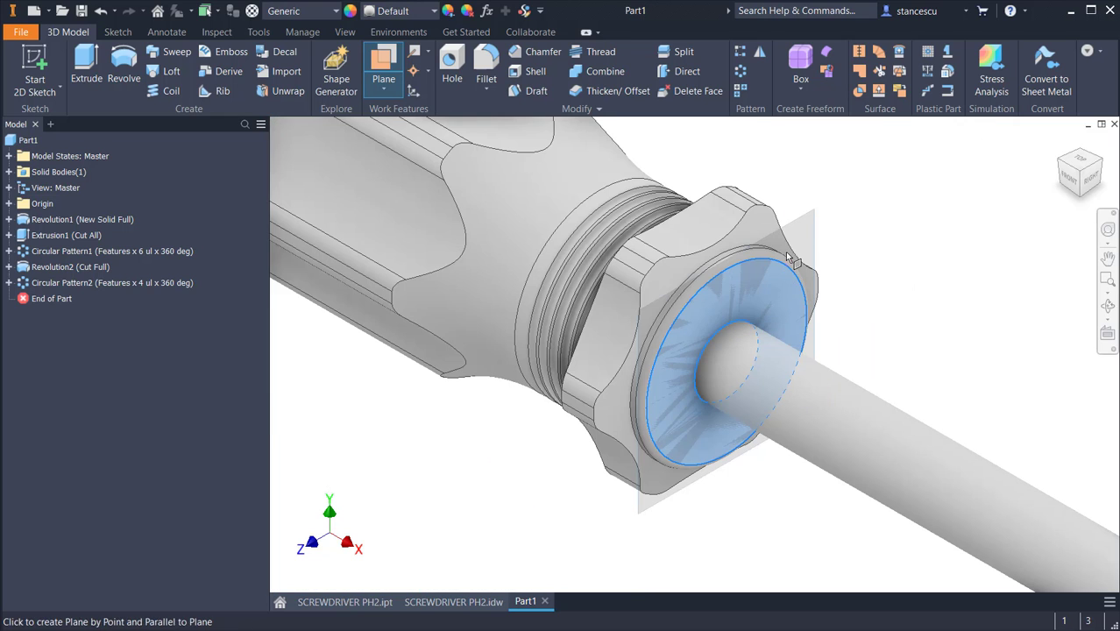
left_click_drag(811, 221, 879, 262)
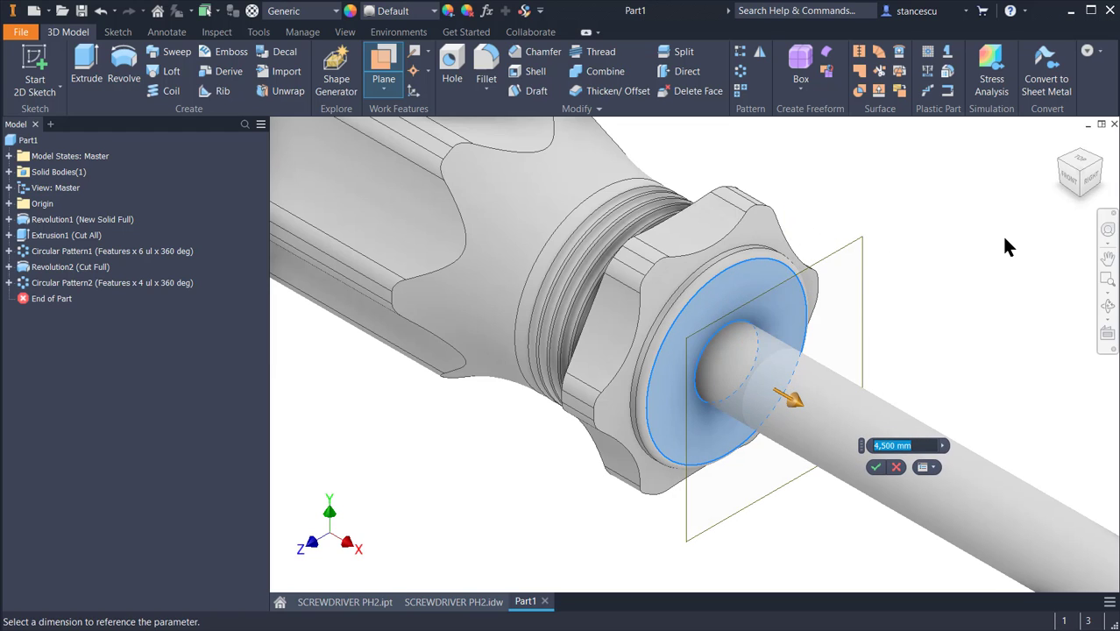
type("0")
key("Return")
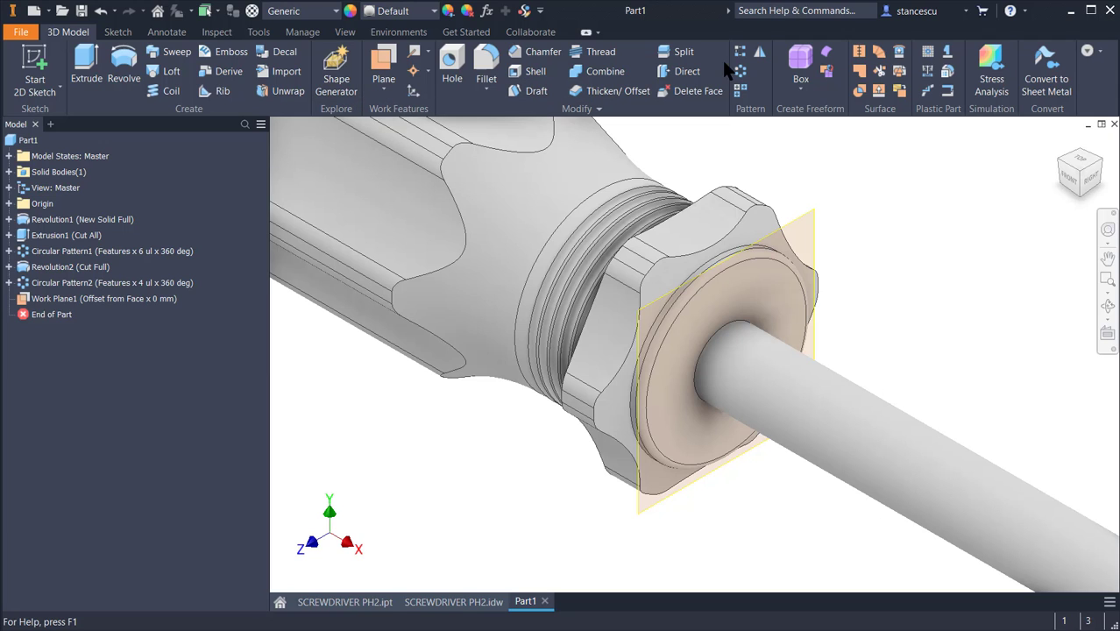
- Split the solid with the work plane at the handle's front face, keeping both sides
left_click(684, 52)
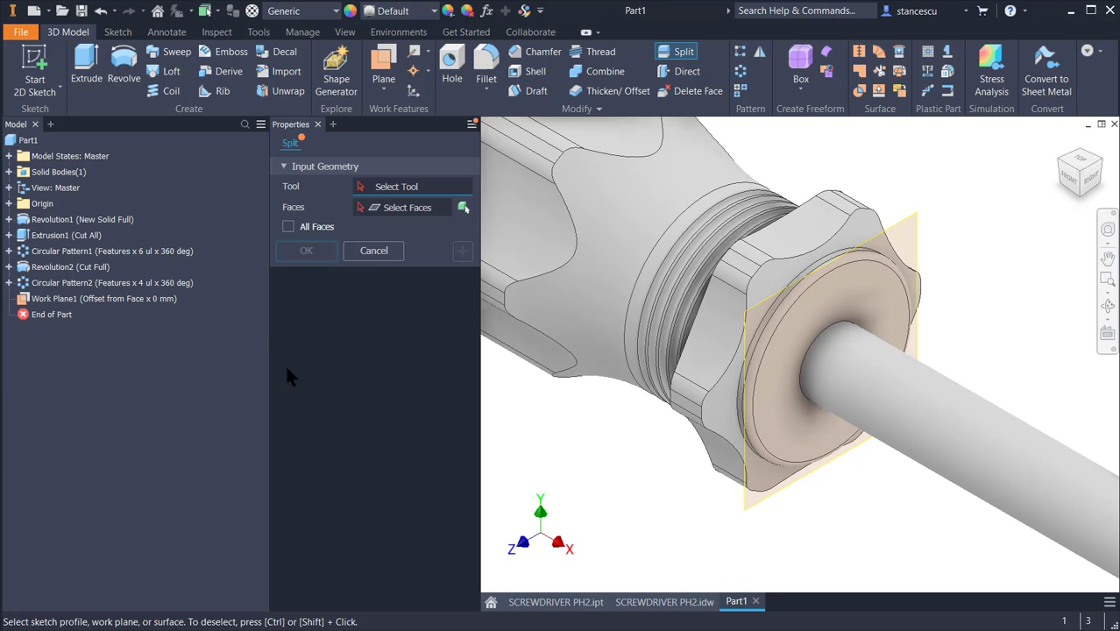
left_click(911, 225)
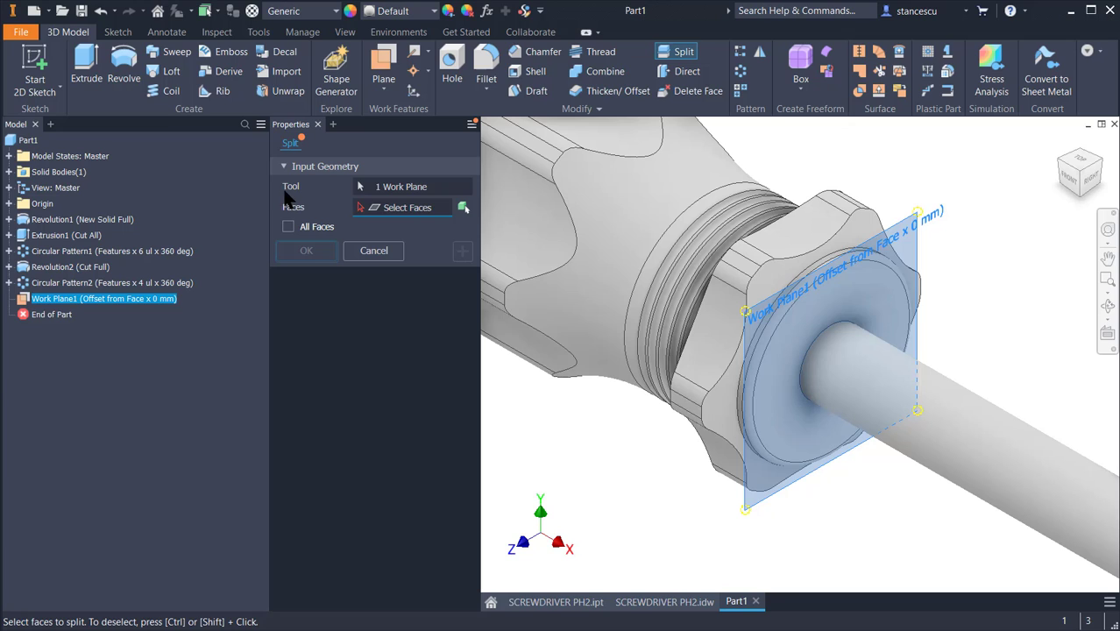
left_click(463, 210)
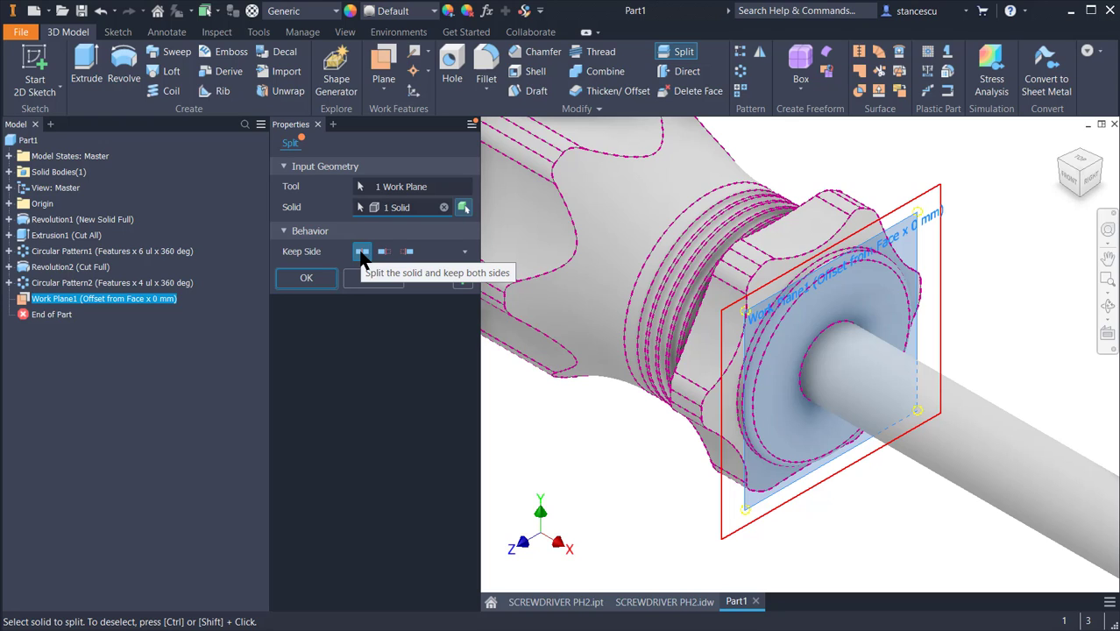
left_click(318, 276)
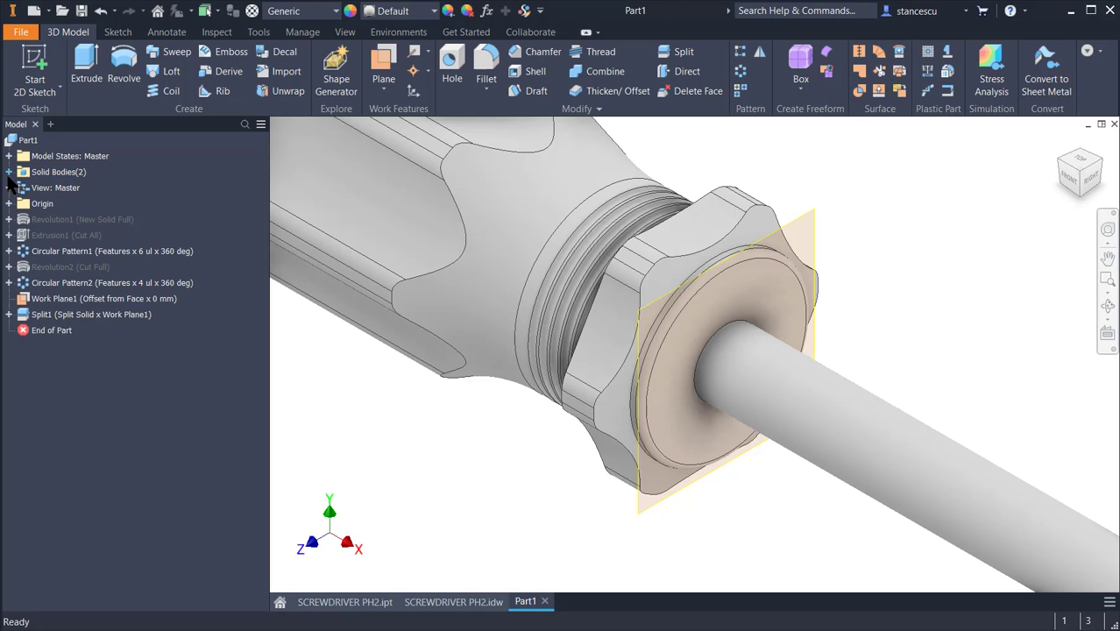
- List the part's solid bodies and hide the work plane at the handle's front face
left_click(9, 171)
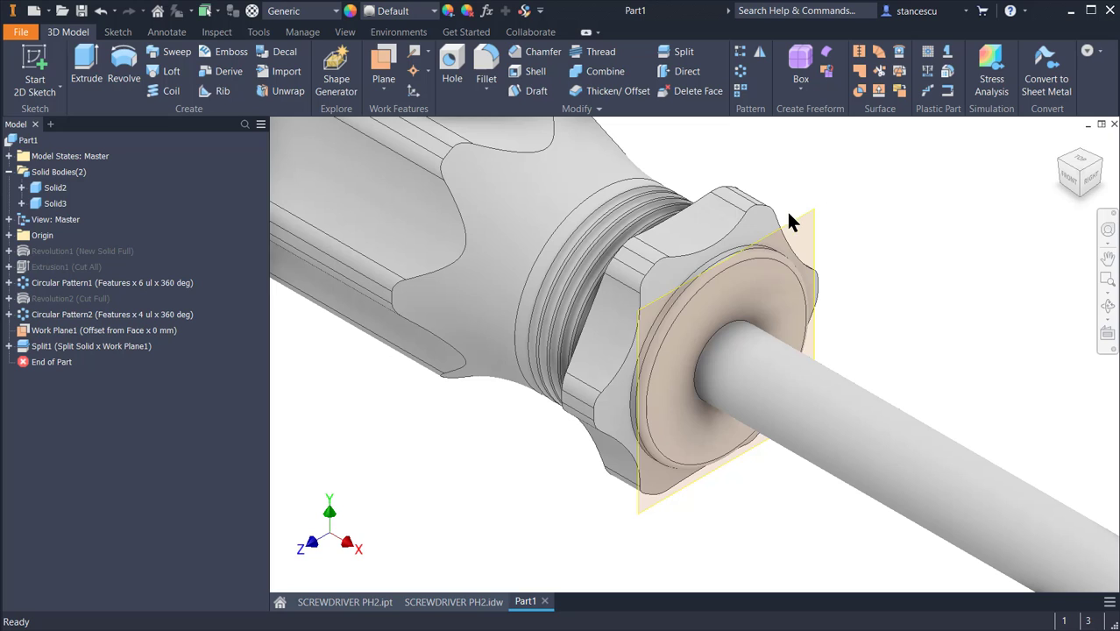
left_click(808, 229)
right_click(808, 229)
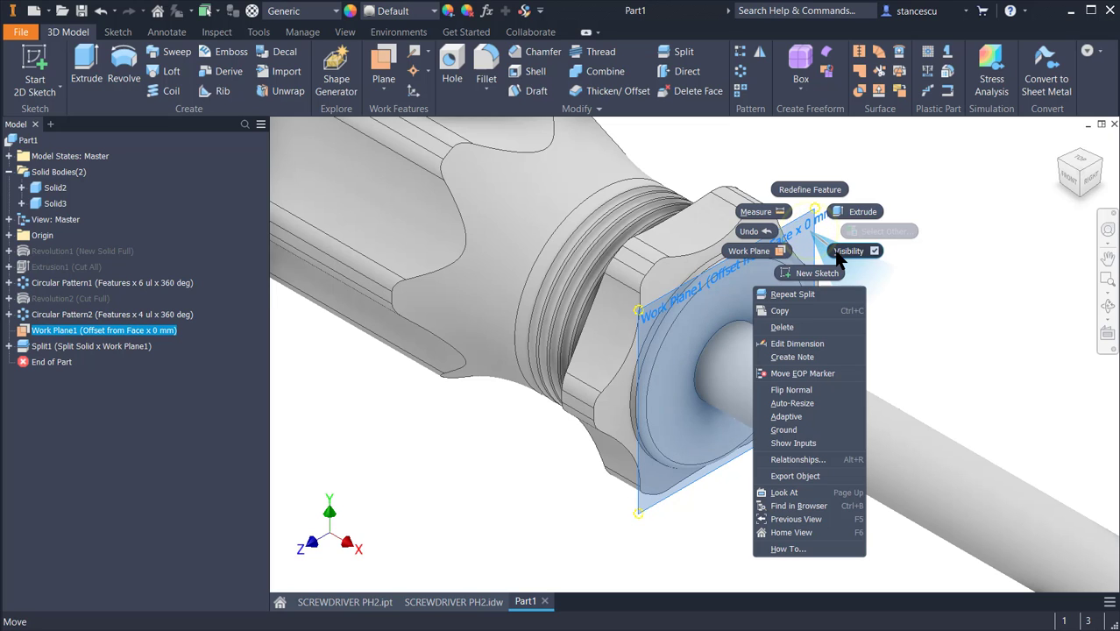
left_click(841, 251)
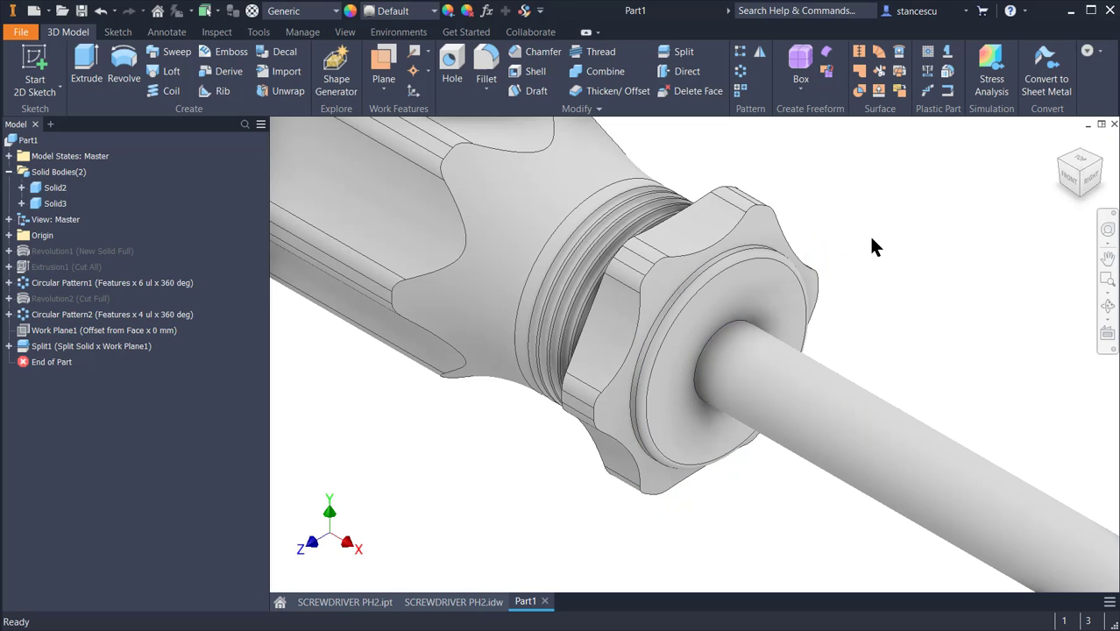
- Set the body appearance of the shaft solid (Solid2) to Steel - Polished
left_click(54, 187)
right_click(58, 186)
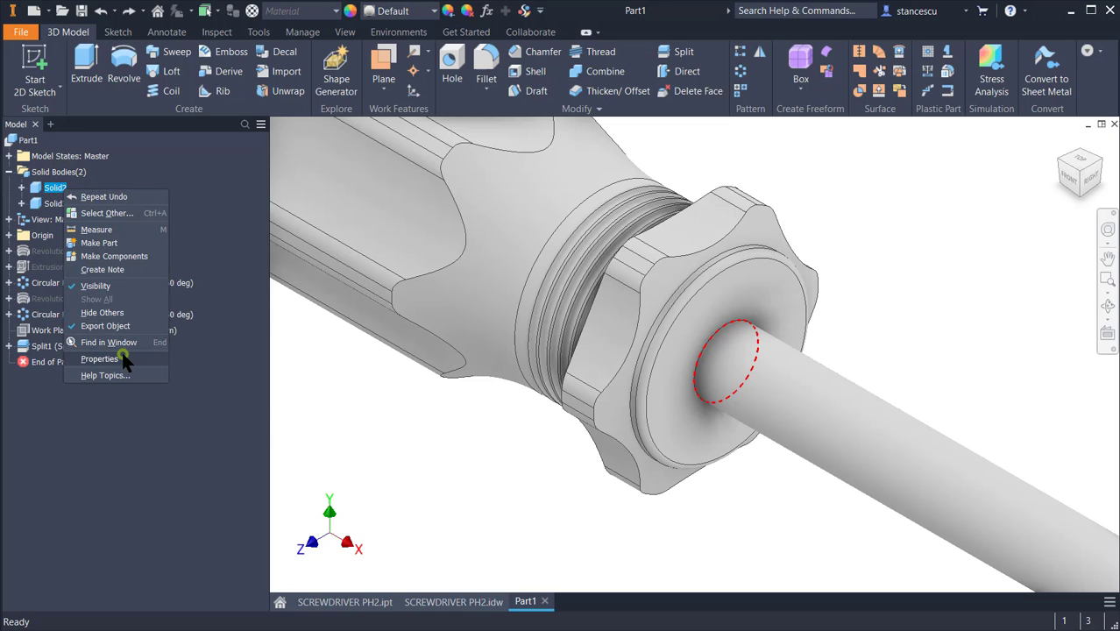
left_click(99, 359)
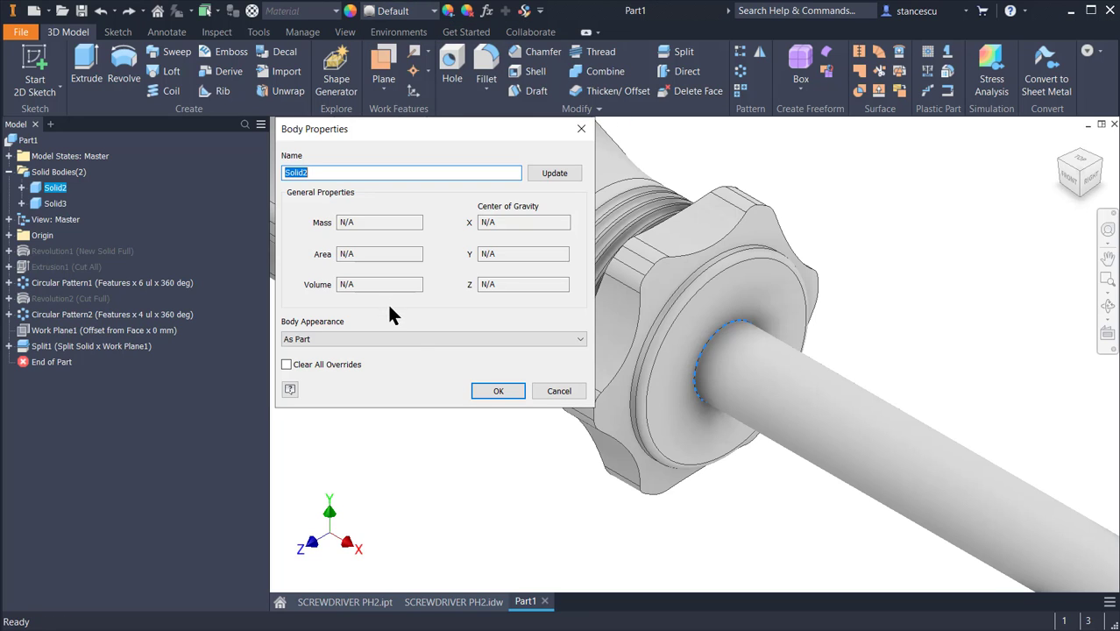
left_click(414, 338)
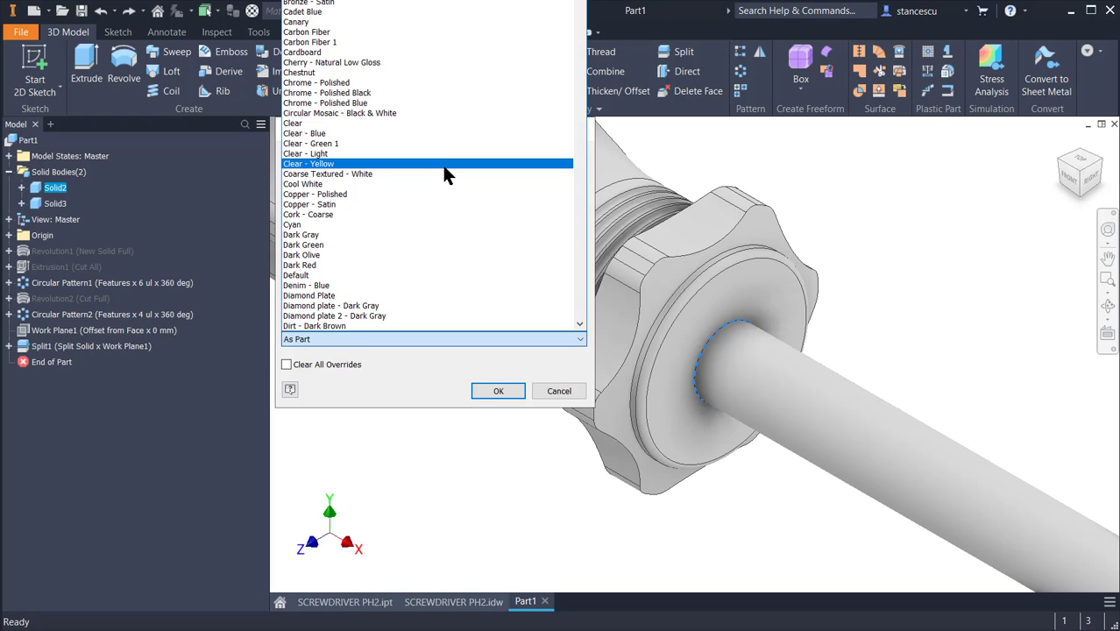
scroll(434, 175, "down", 10)
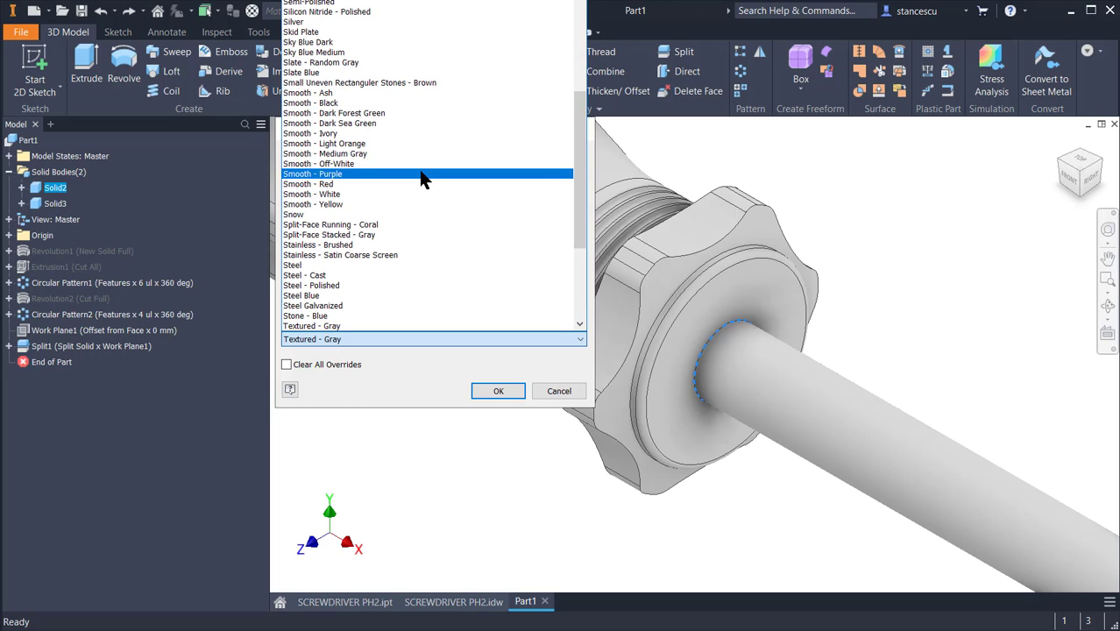
left_click(308, 286)
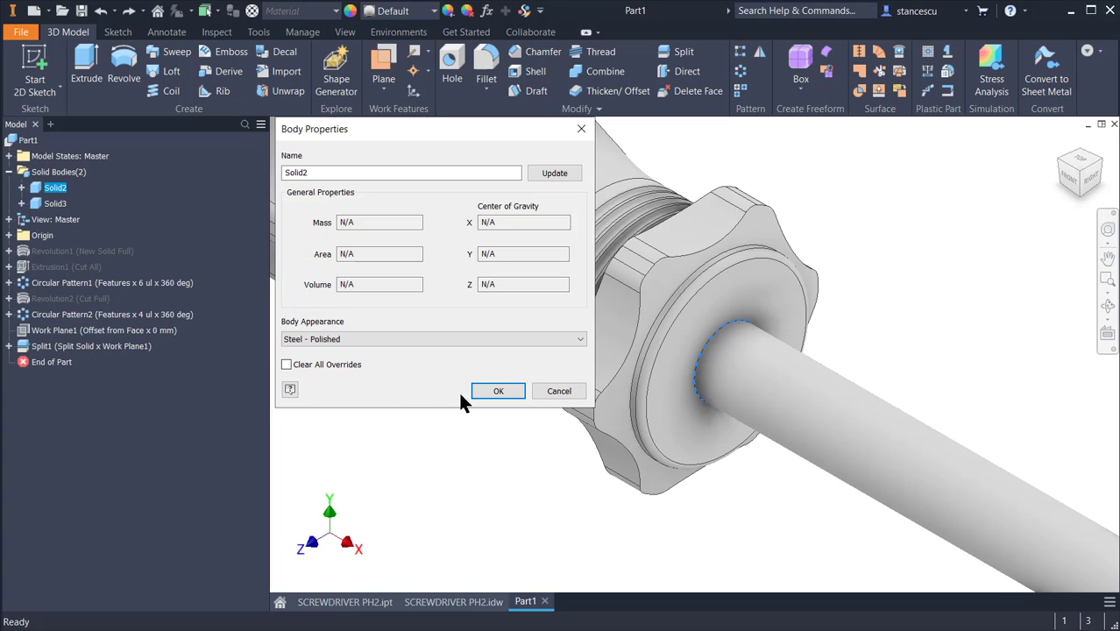
left_click(492, 391)
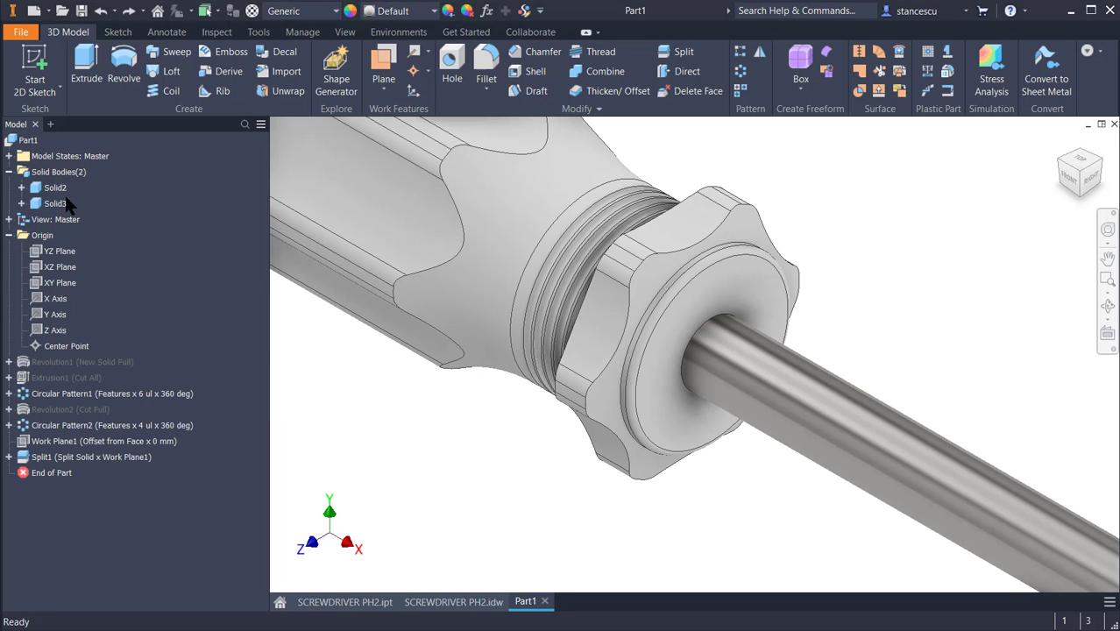
- Set the body appearance of the handle solid (Solid3) to Glossy - Black
left_click(66, 203)
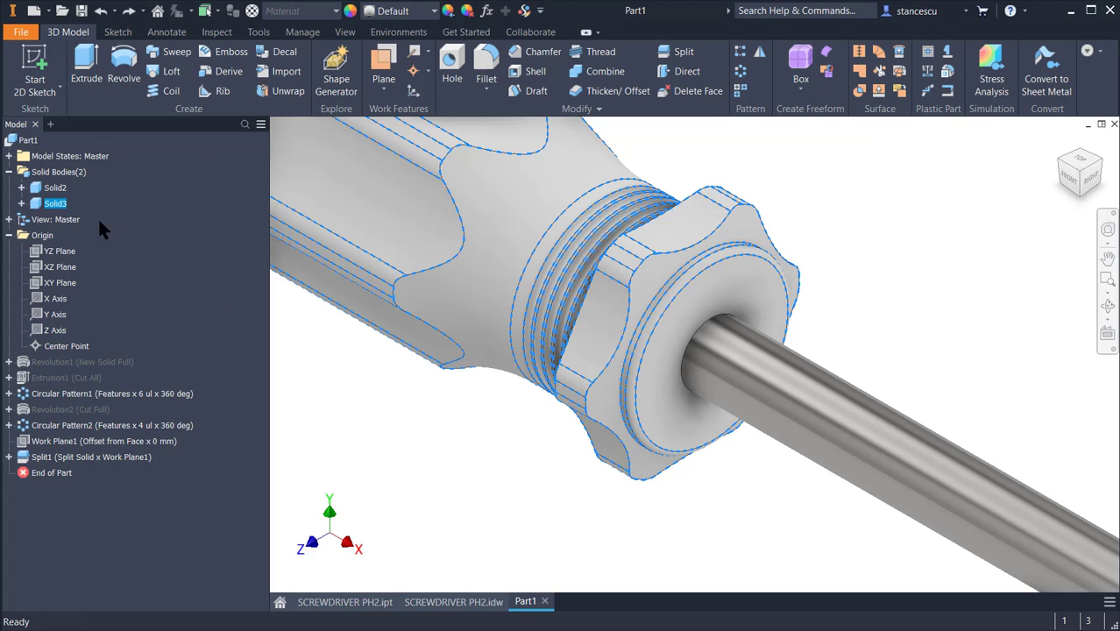
right_click(48, 206)
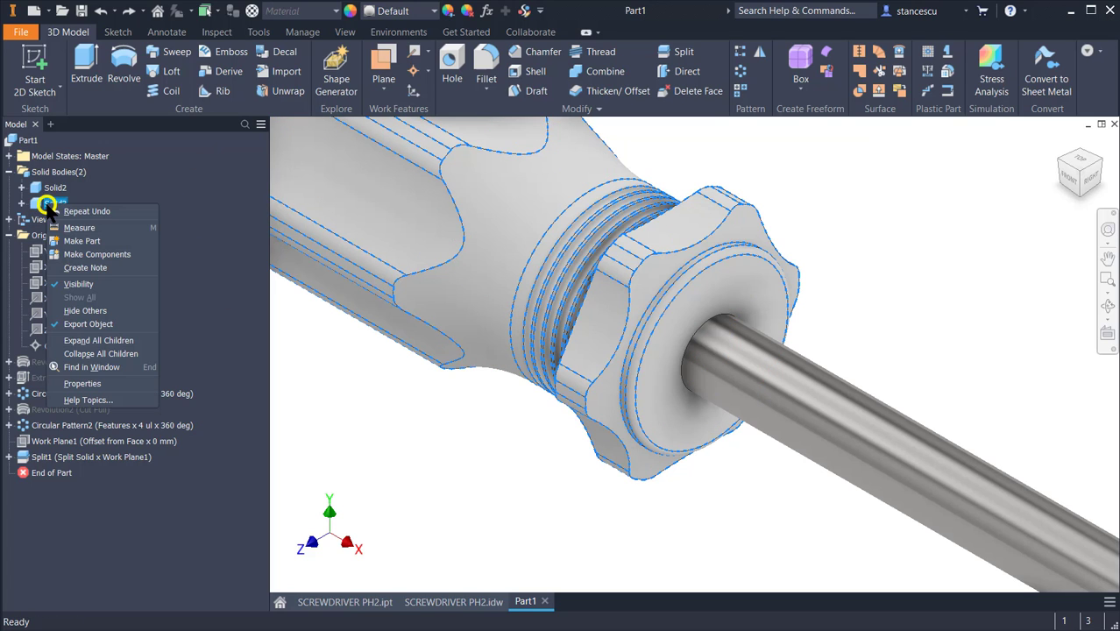
left_click(96, 383)
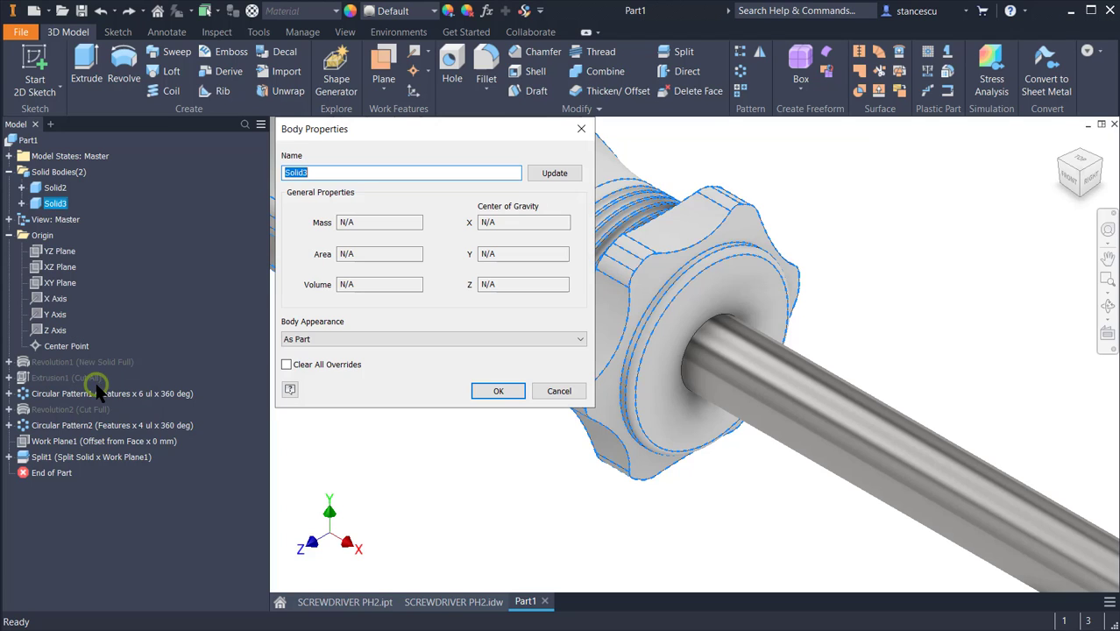
left_click(348, 340)
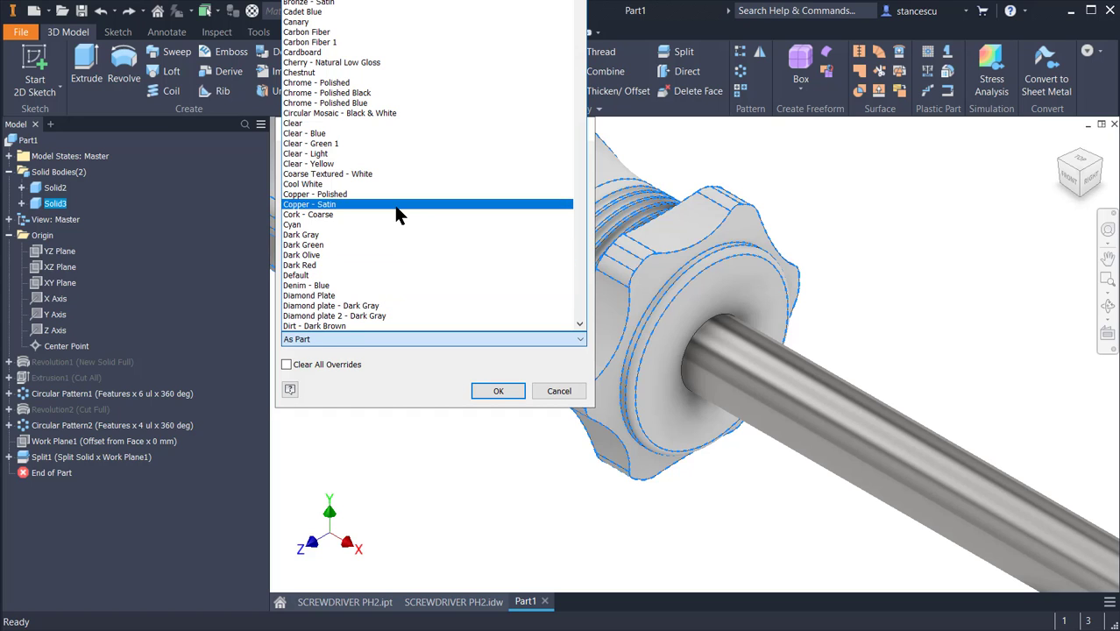
key("g")
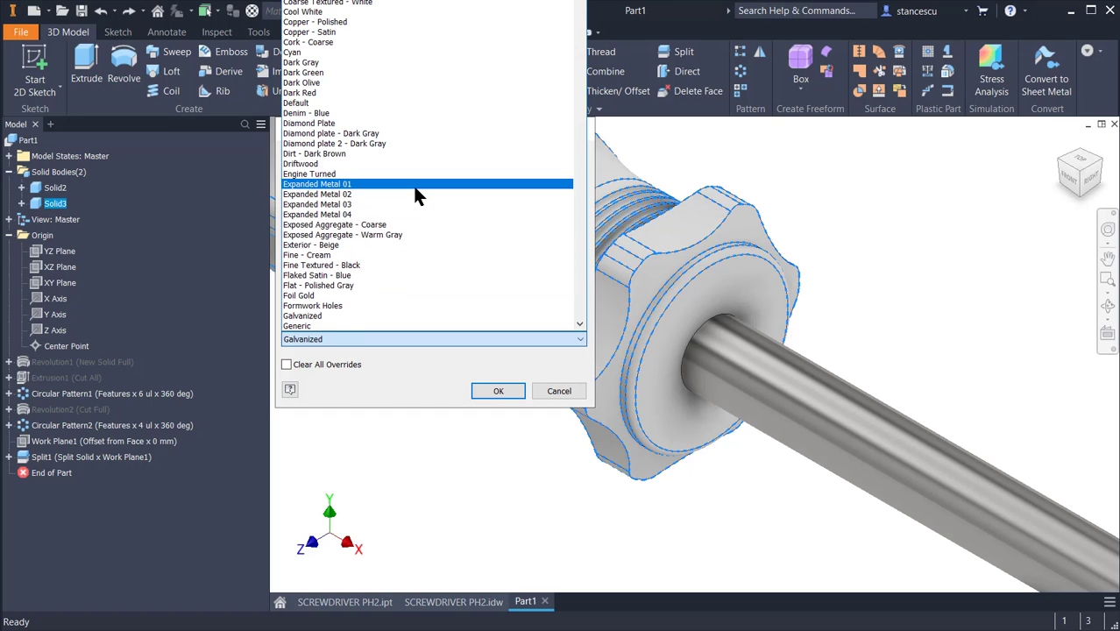
scroll(417, 193, "down", 6)
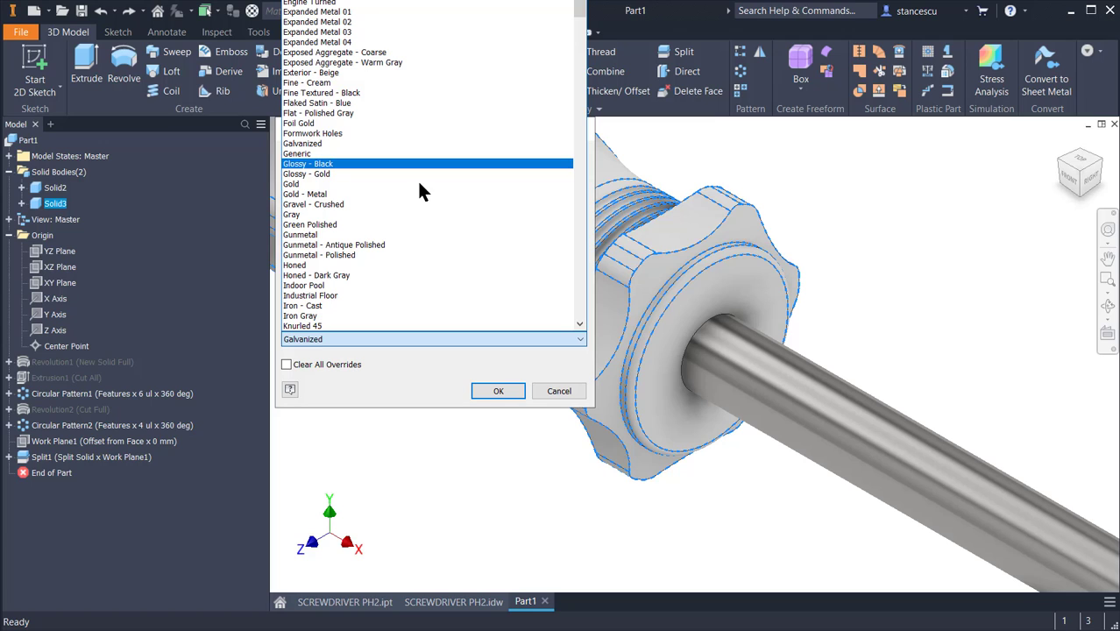
left_click(320, 166)
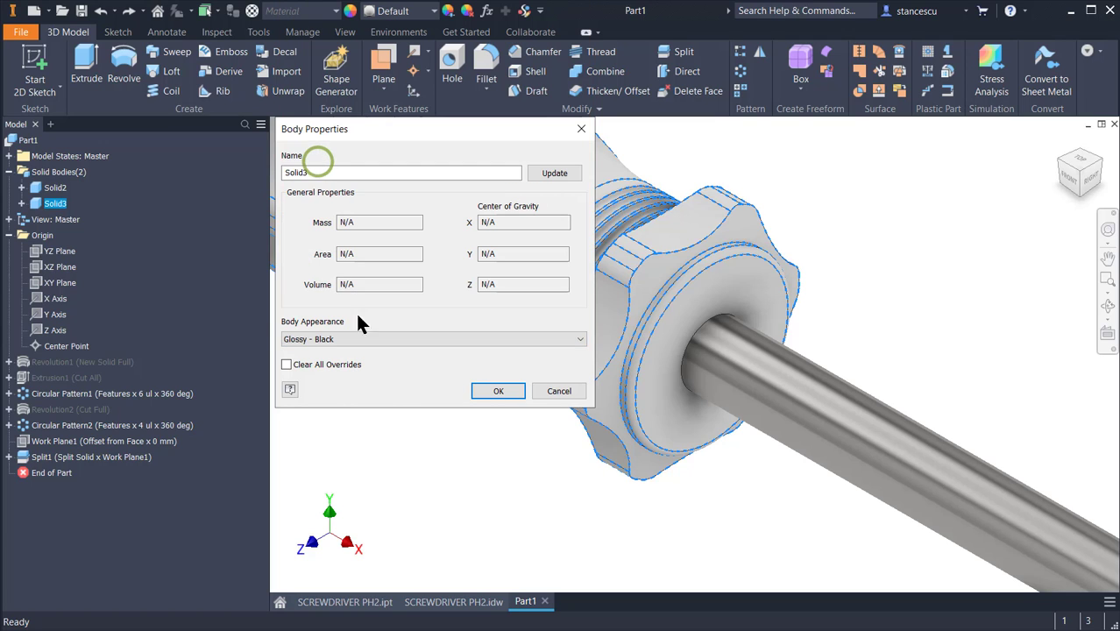
left_click(491, 389)
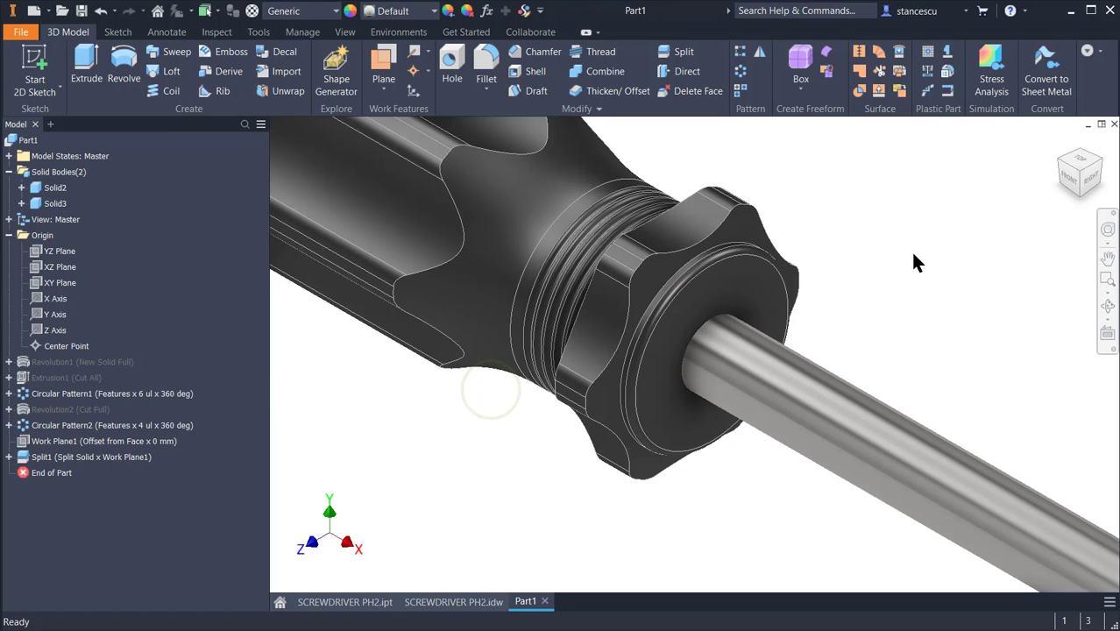
middle_click_drag(897, 252, 871, 266, "shift")
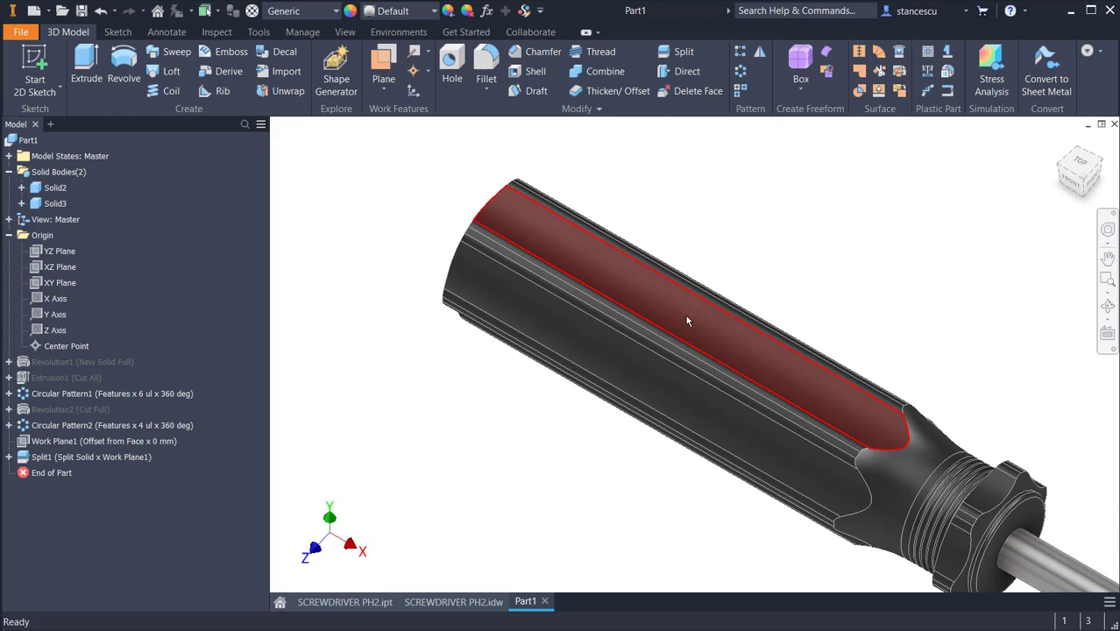
left_click(686, 315)
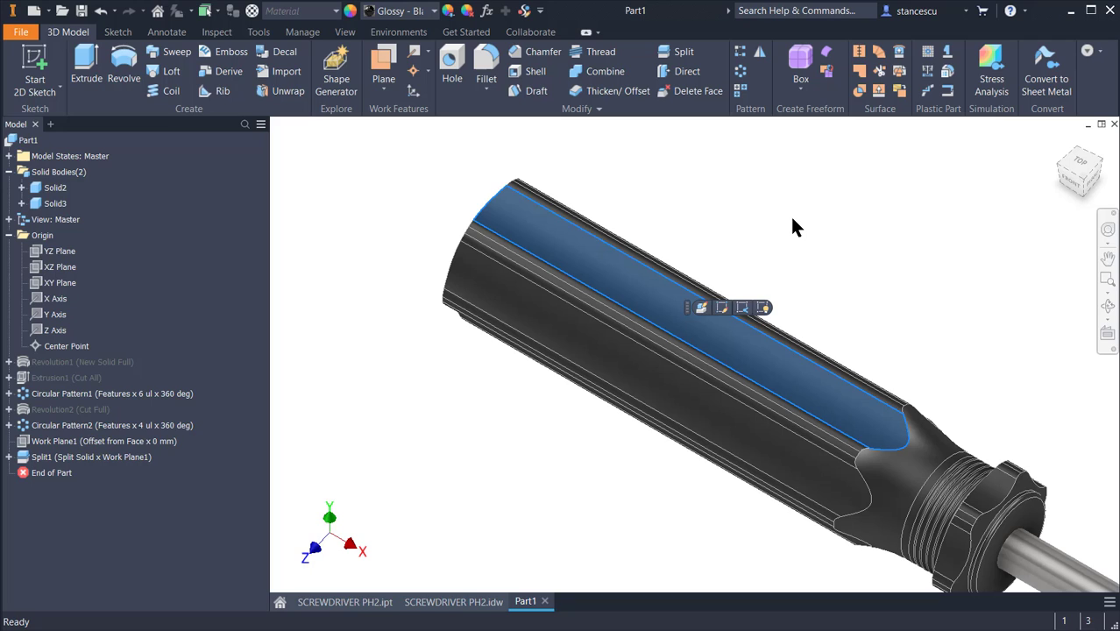
left_click(475, 440)
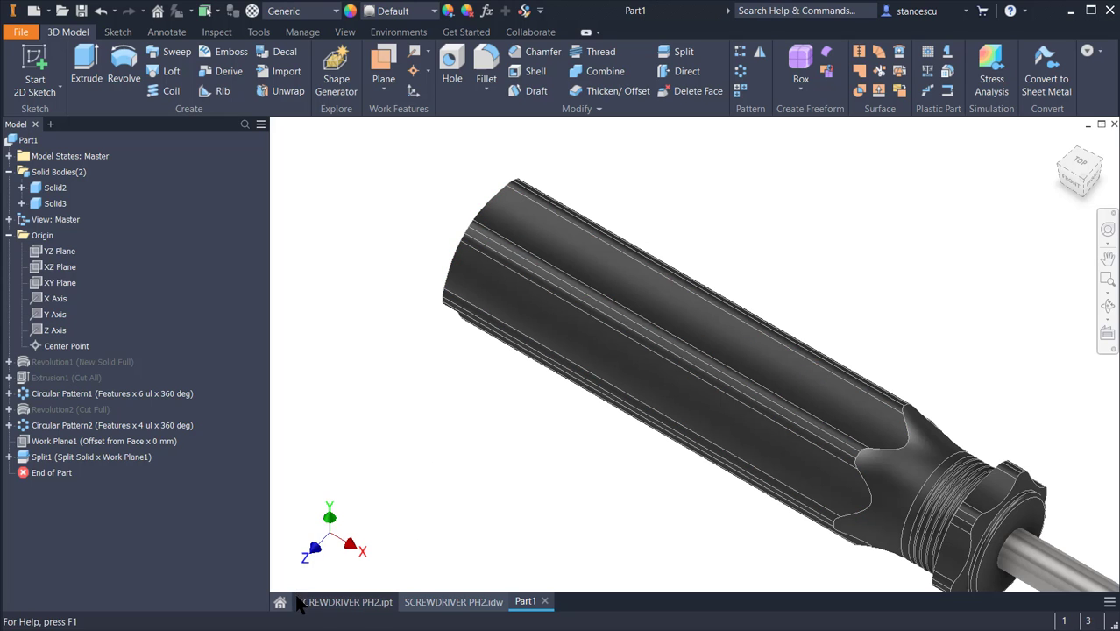
- Examine which handle faces are blue in the finished SCREWDRIVER PH2.ipt model, and return to Part1
left_click(377, 601)
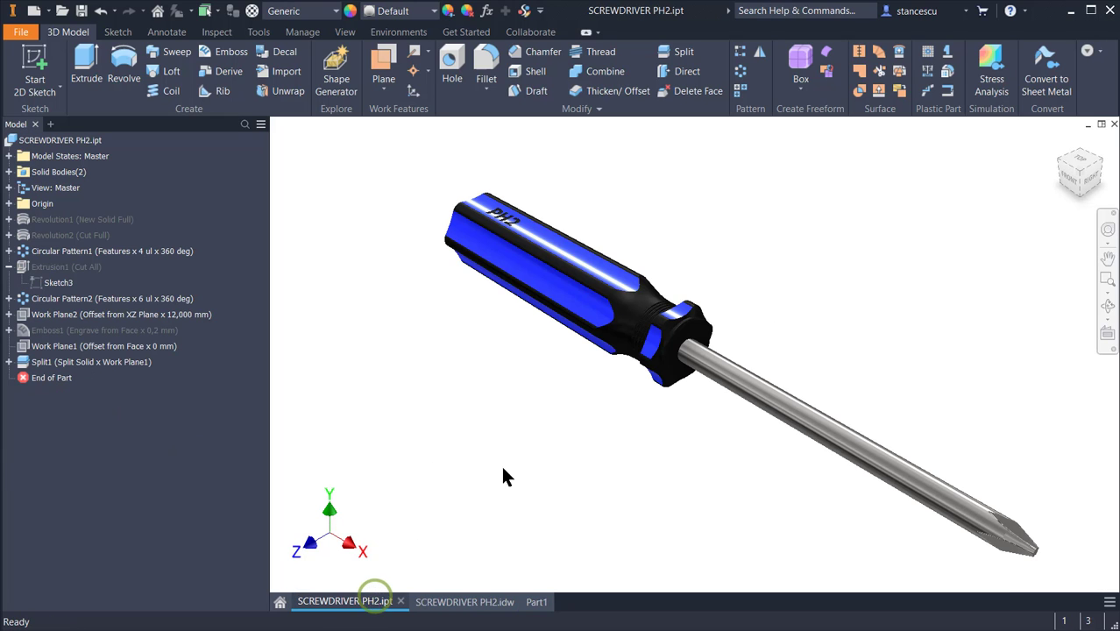
scroll(585, 297, "down", 5)
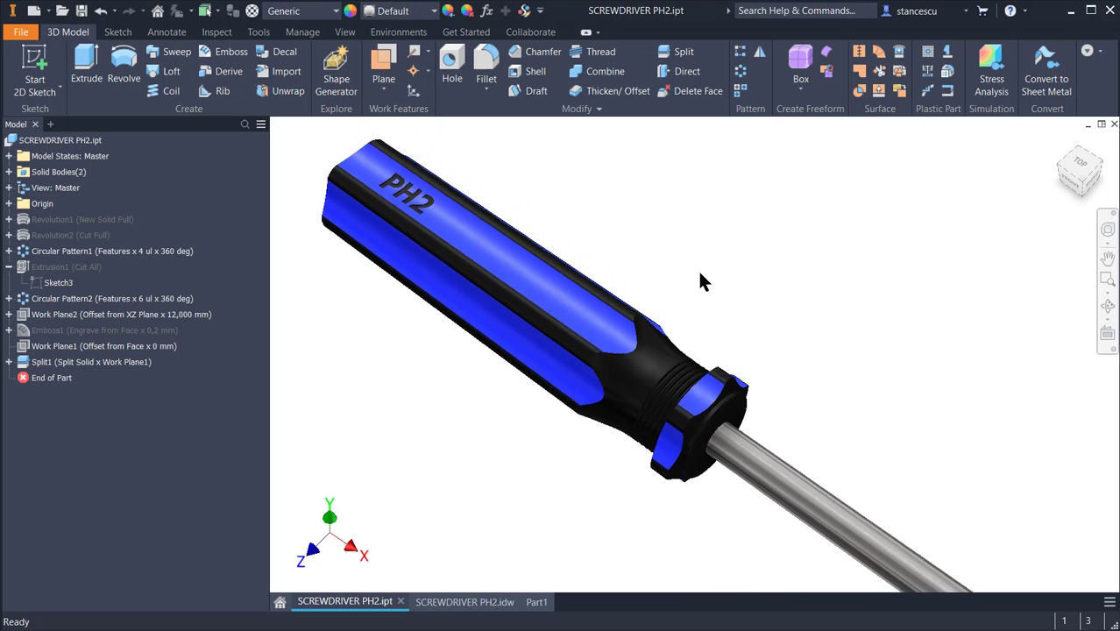
left_click(734, 256)
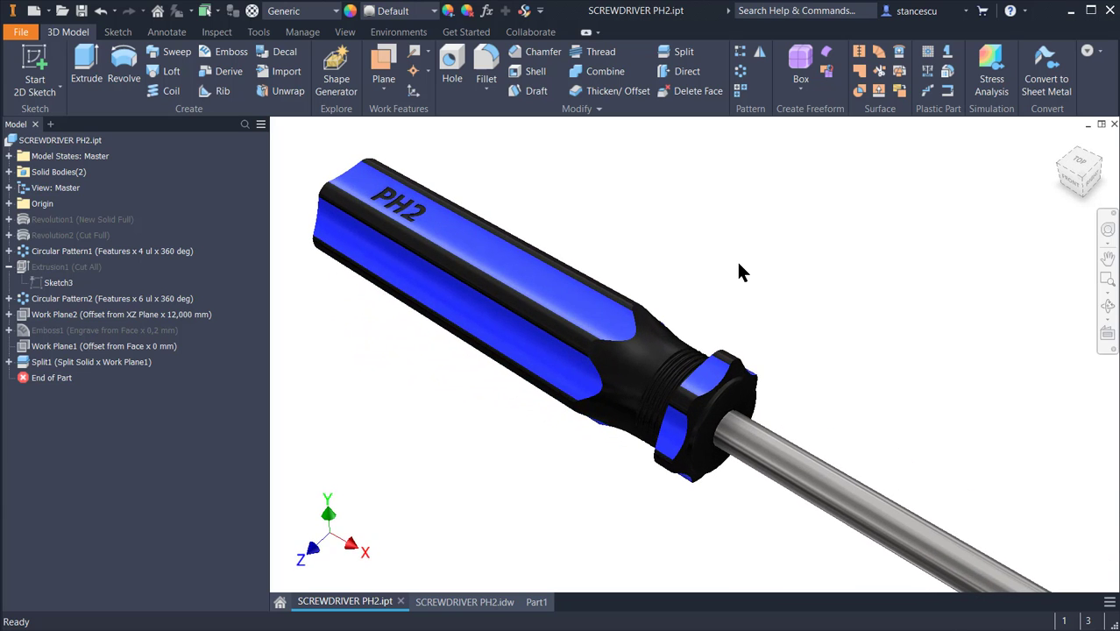
left_click(741, 261)
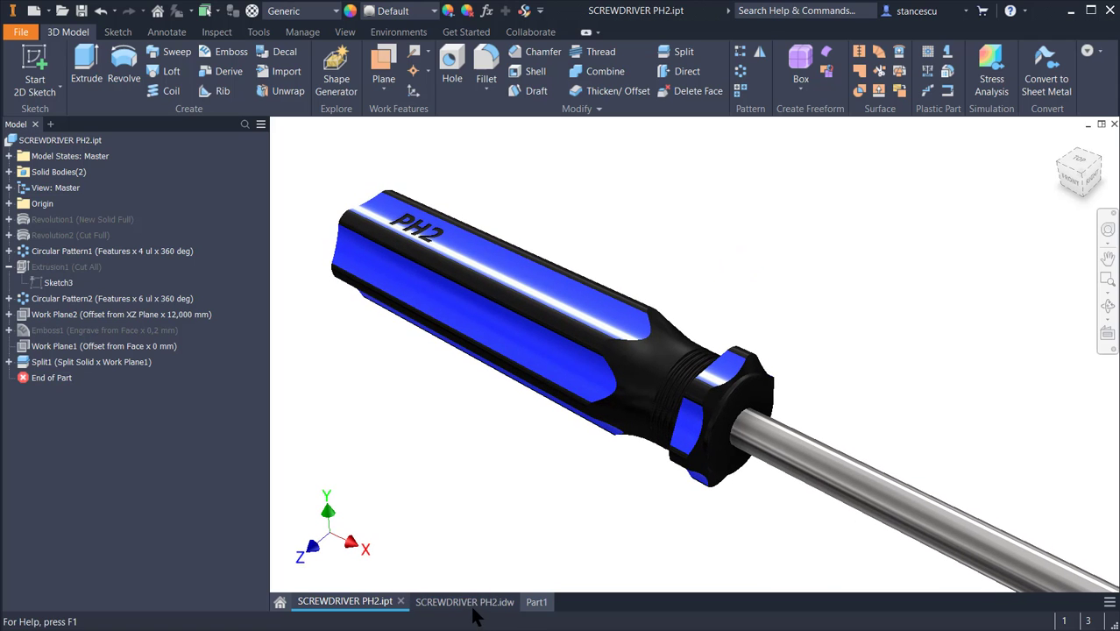
left_click(533, 602)
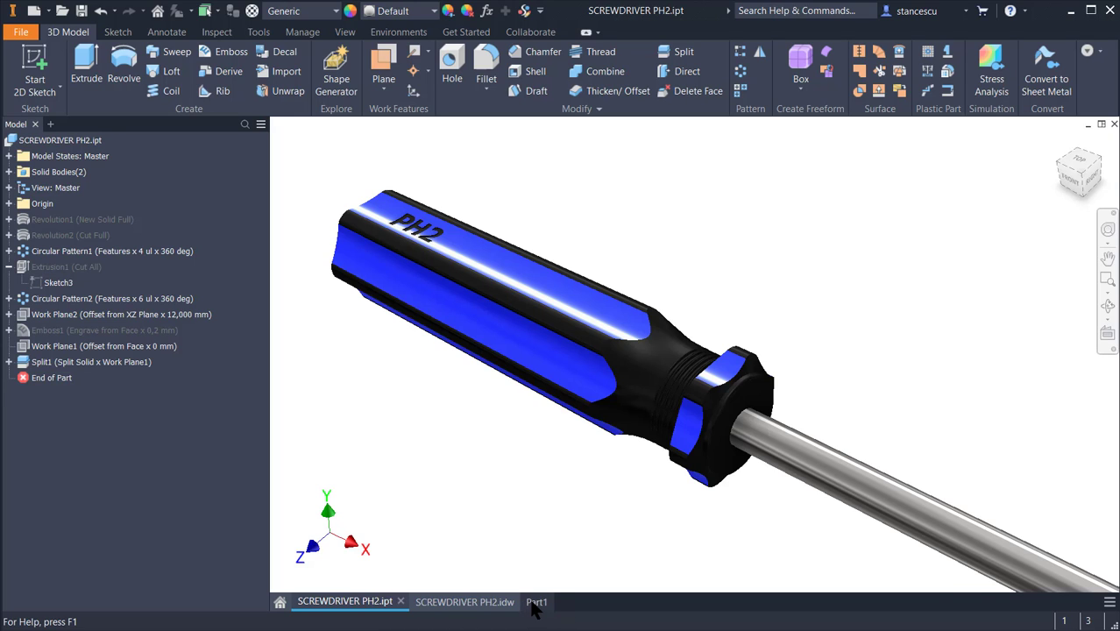
- Apply the Blue - Wall Paint - Glossy appearance to the long concave flute faces all around the handle
left_click(606, 265)
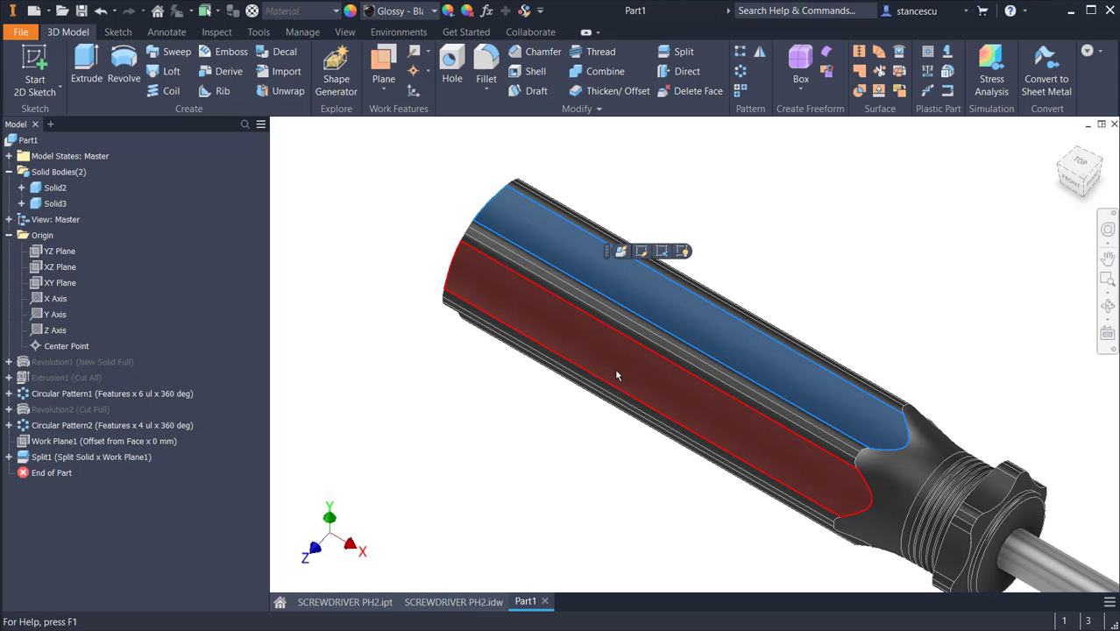
left_click(615, 369, "ctrl")
middle_click_drag(469, 489, 551, 426, "shift")
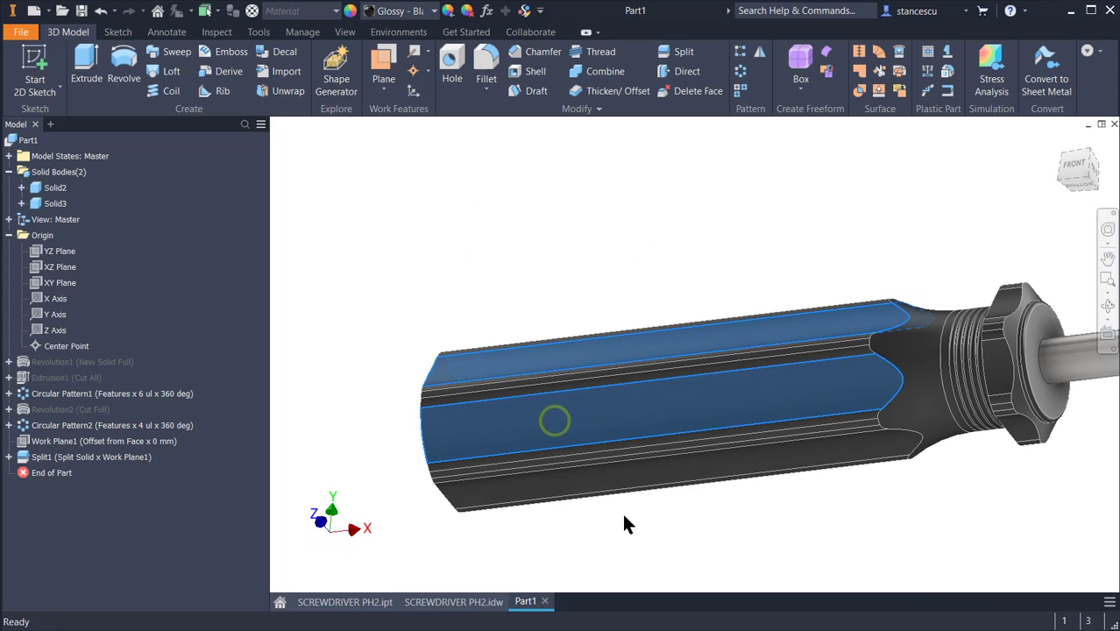
left_click(654, 470, "ctrl")
middle_click_drag(748, 538, 688, 400, "shift")
left_click(687, 399, "ctrl")
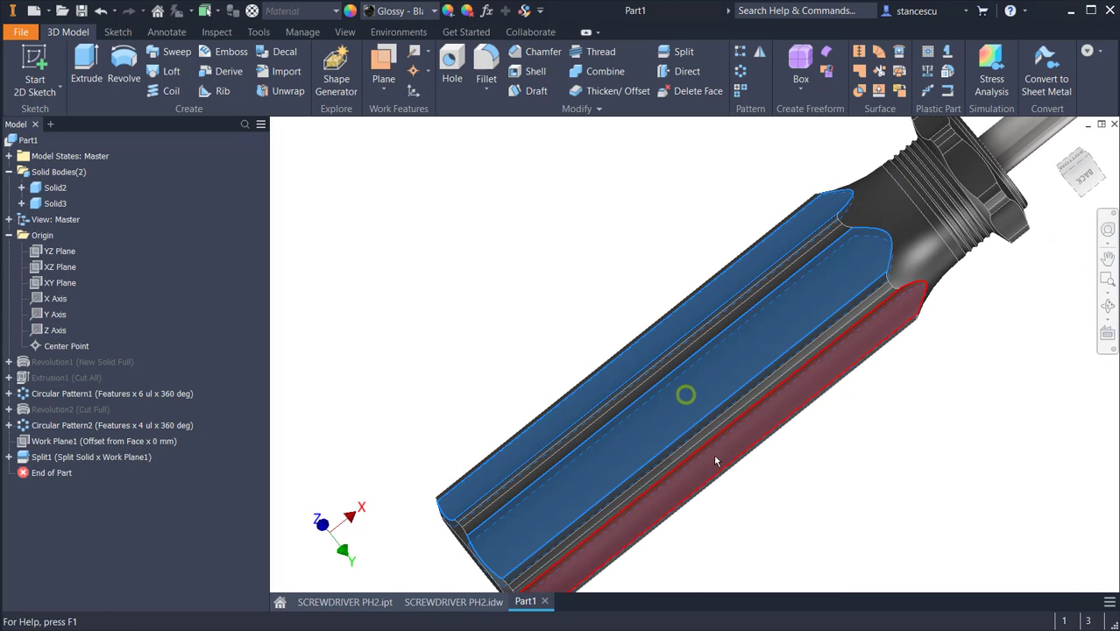
left_click(718, 457, "ctrl")
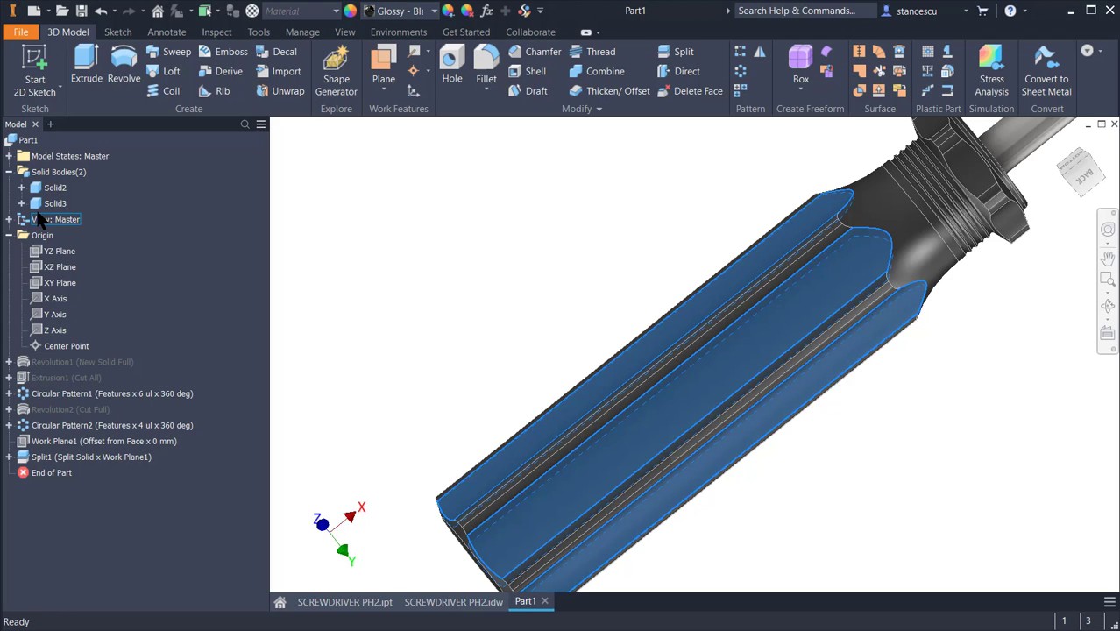
left_click(433, 16)
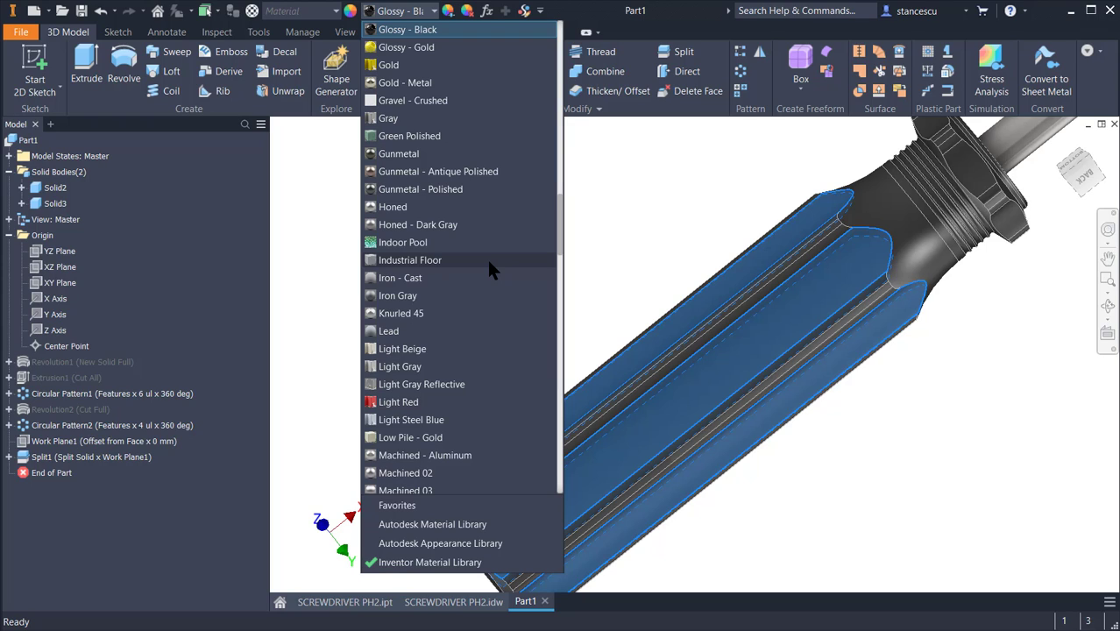
scroll(486, 258, "up", 10)
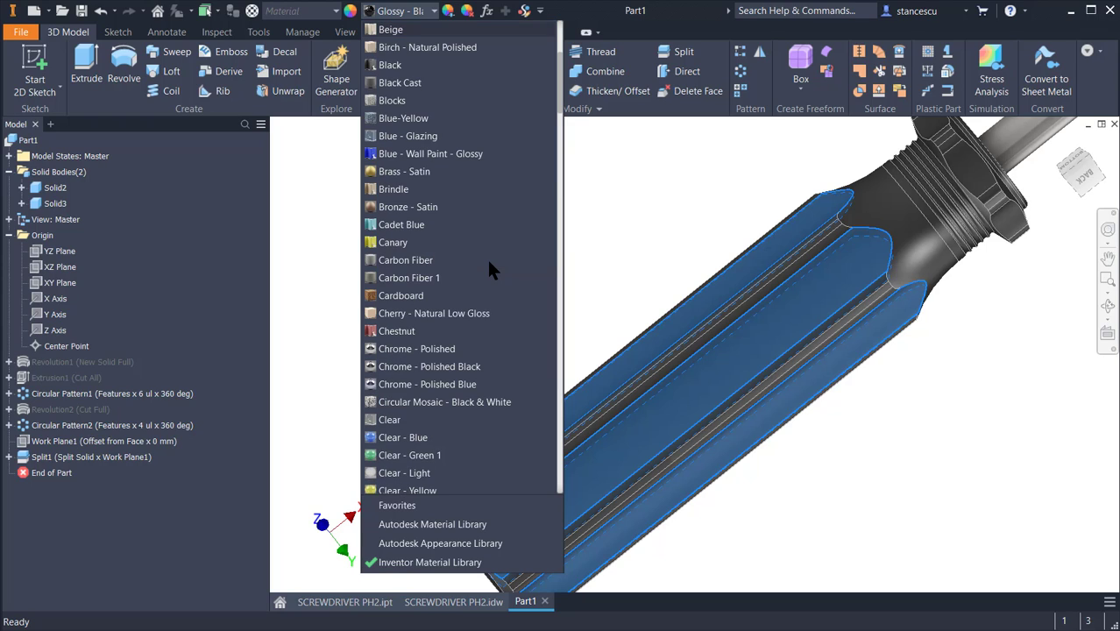
left_click(439, 153)
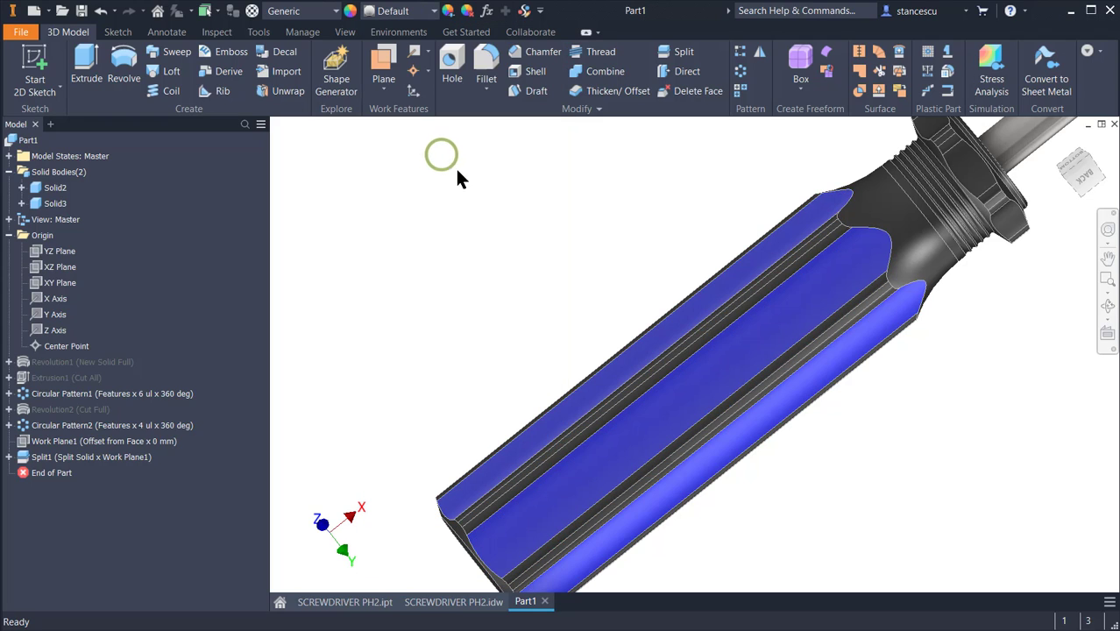
- Change the model's visual style to Shaded and check the whole screwdriver in the home view
key("F6")
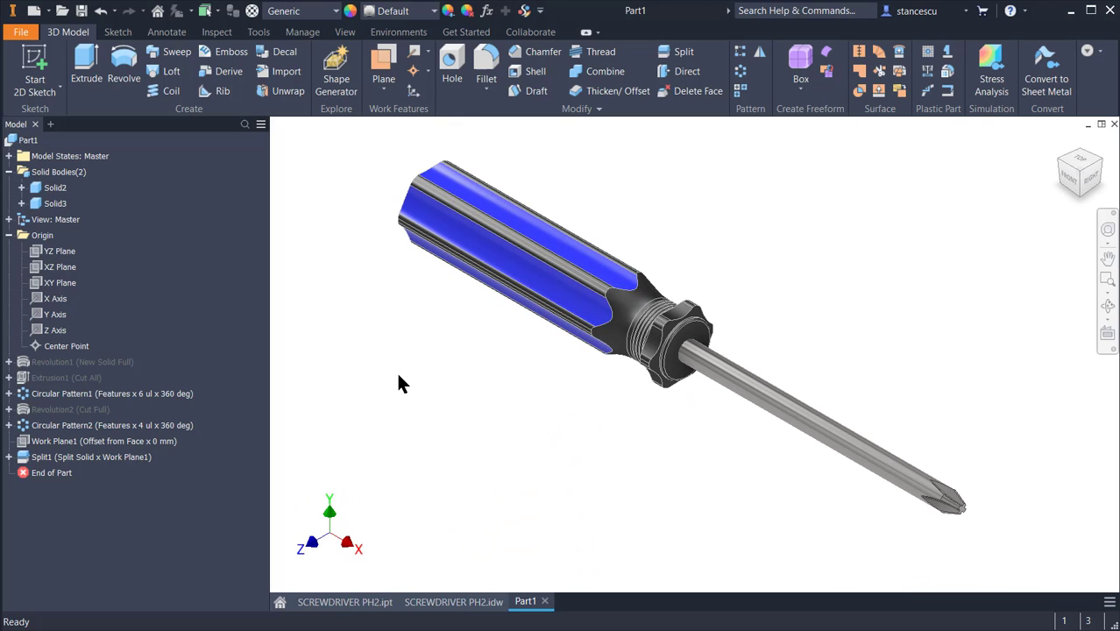
left_click(345, 33)
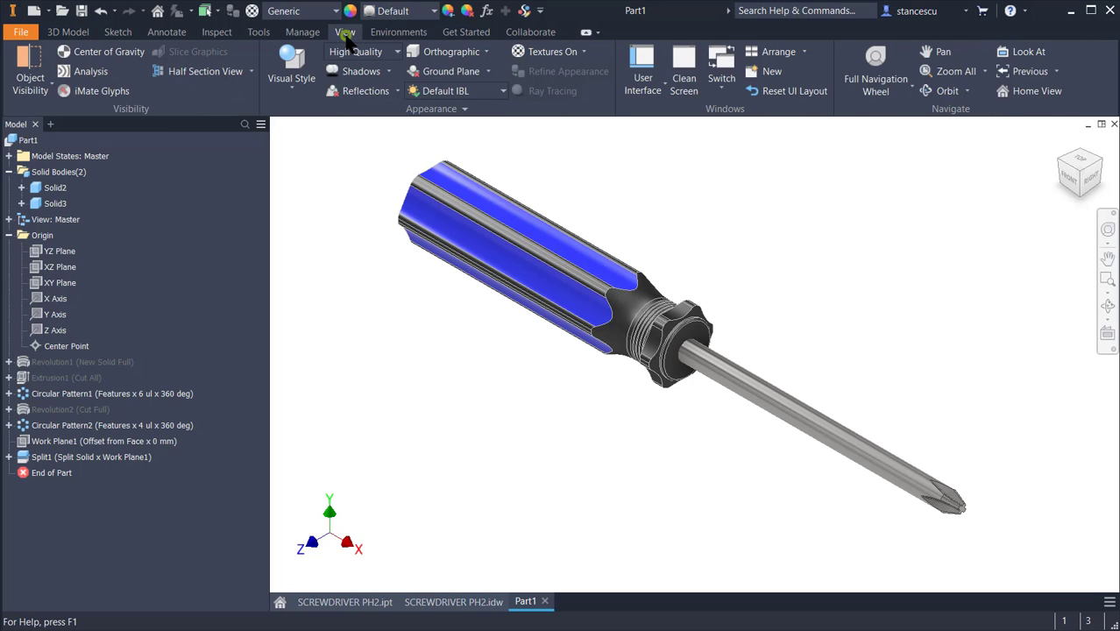
left_click(292, 83)
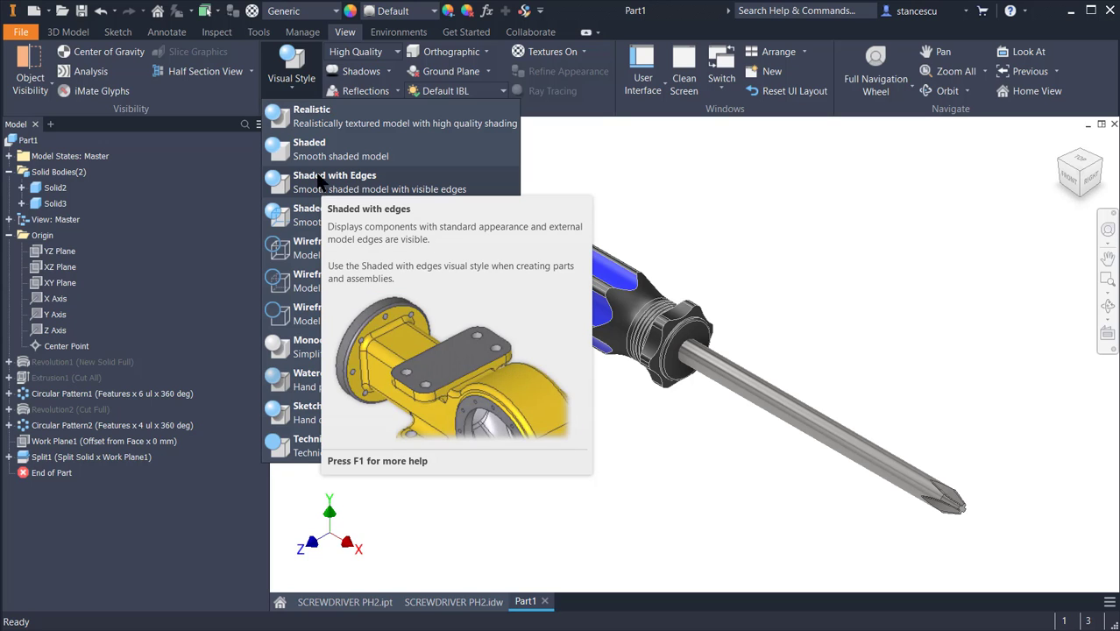
left_click(318, 147)
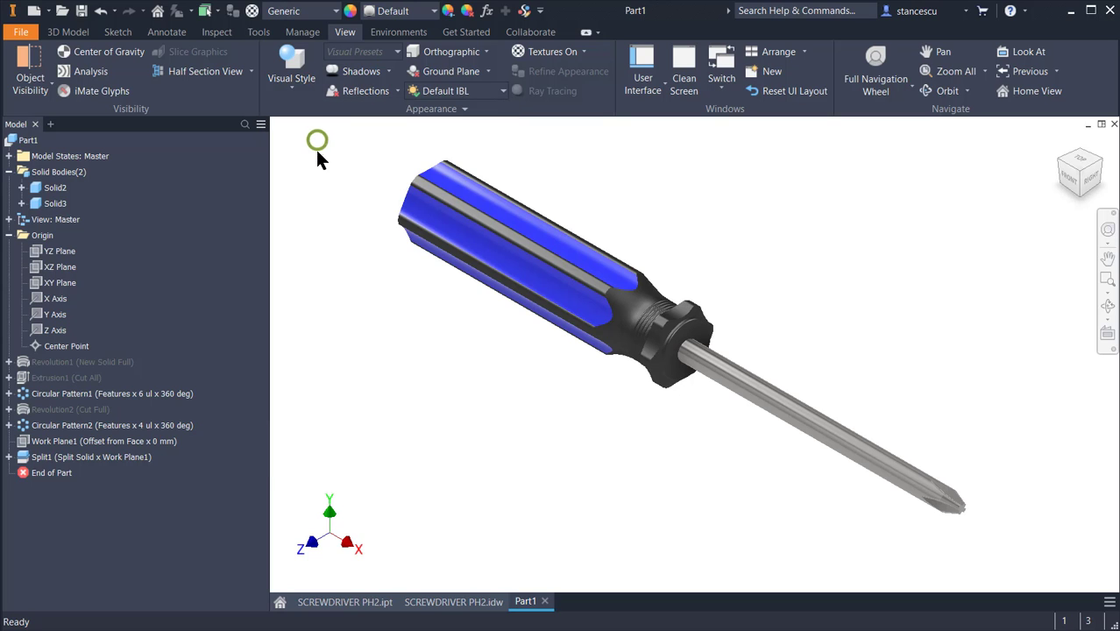
key("F6")
scroll(663, 318, "up", 4)
middle_click_drag(716, 331, 748, 279, "shift")
scroll(811, 314, "down", 5)
key("F6")
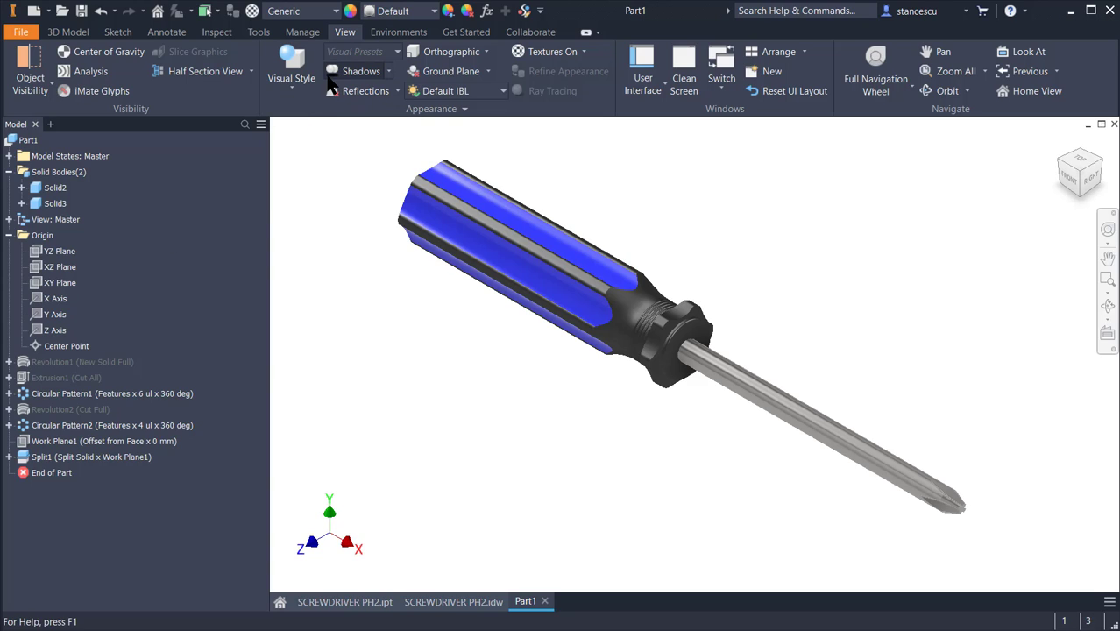
- Set the initial display visual style in Part1's document settings to Shaded
left_click(256, 32)
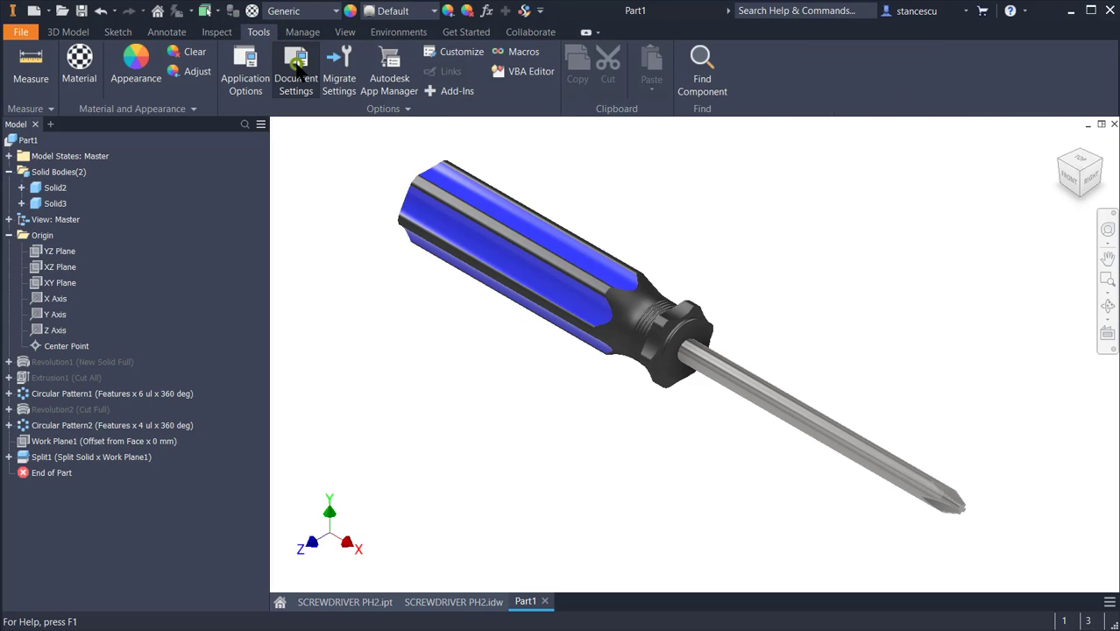
left_click(296, 70)
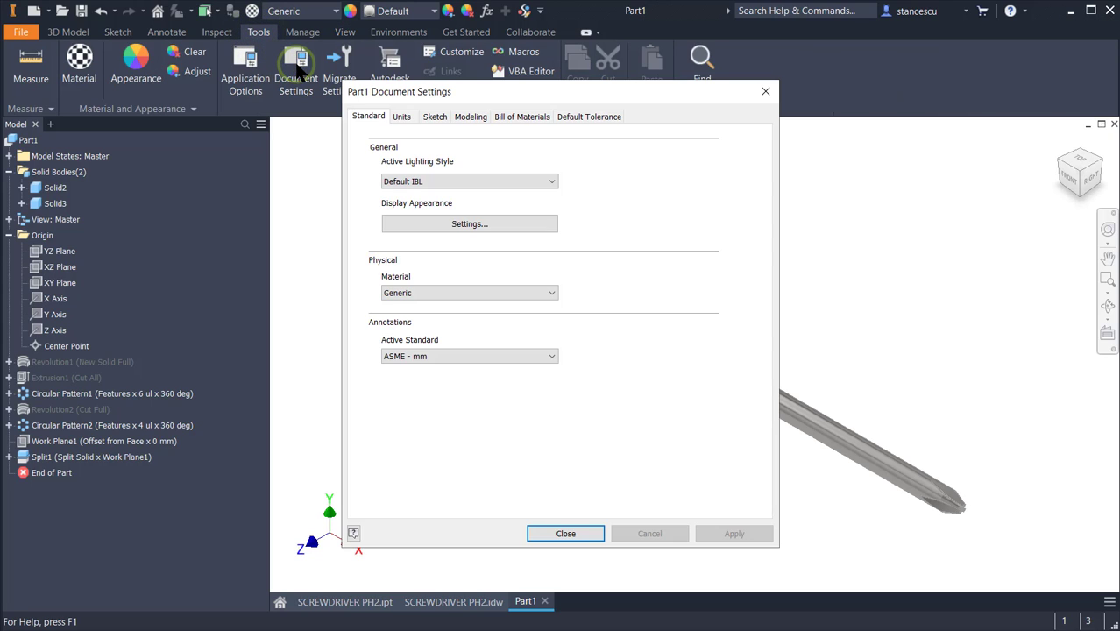
left_click(467, 224)
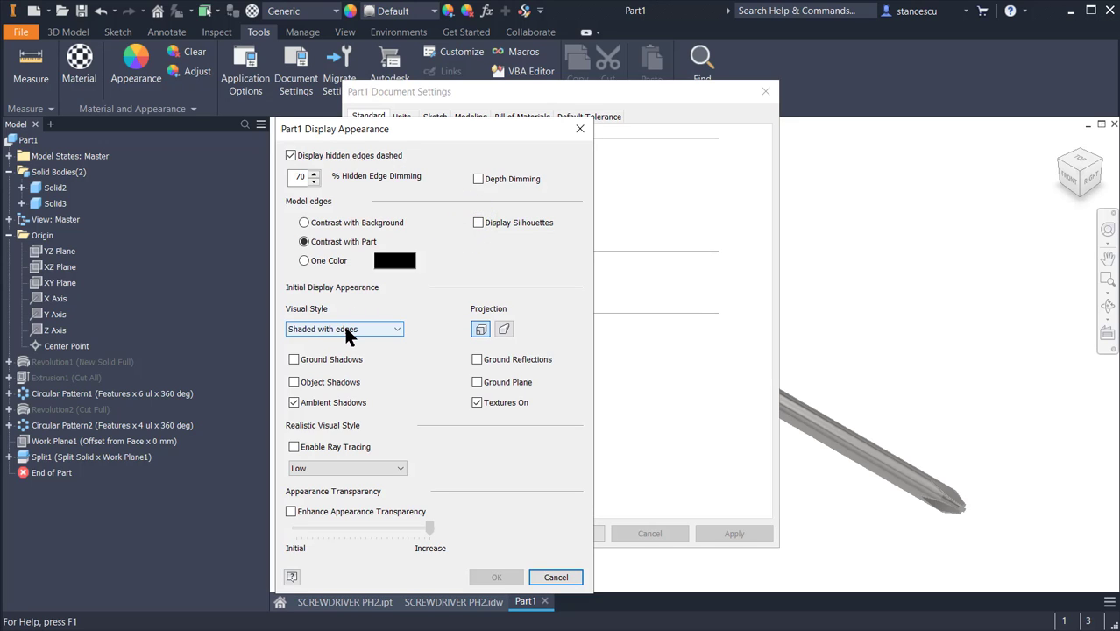
left_click(345, 331)
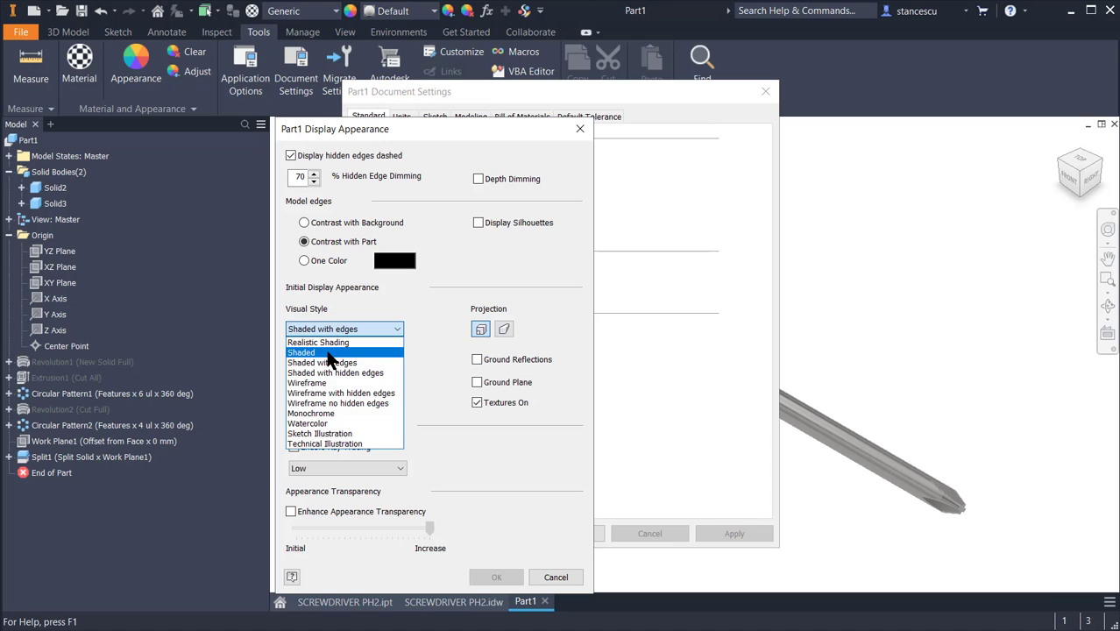
left_click(328, 353)
left_click(511, 580)
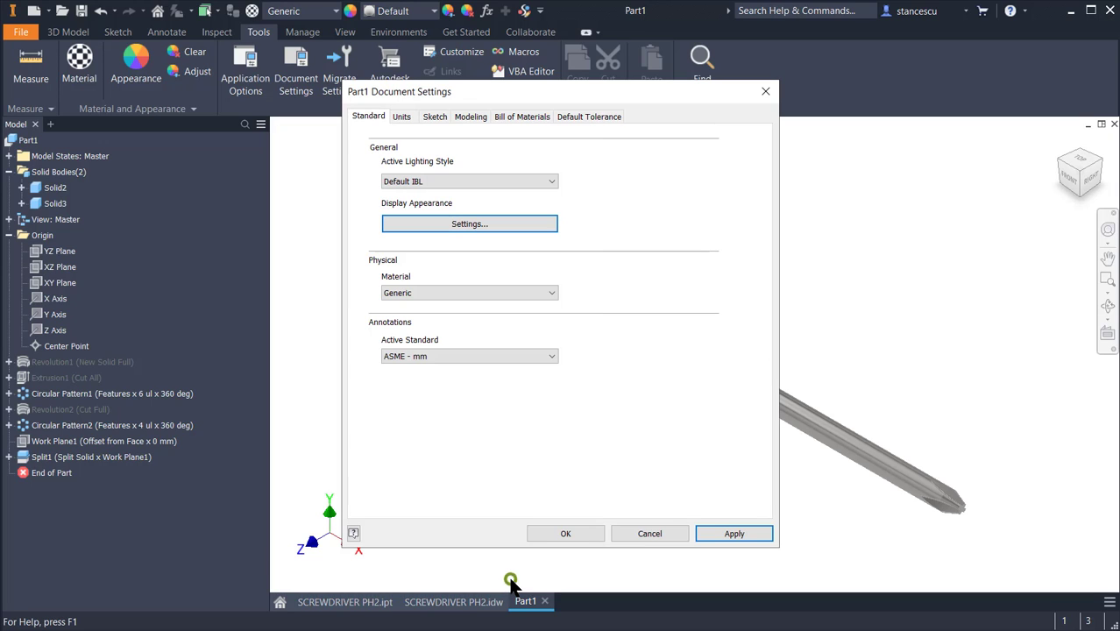
left_click(559, 530)
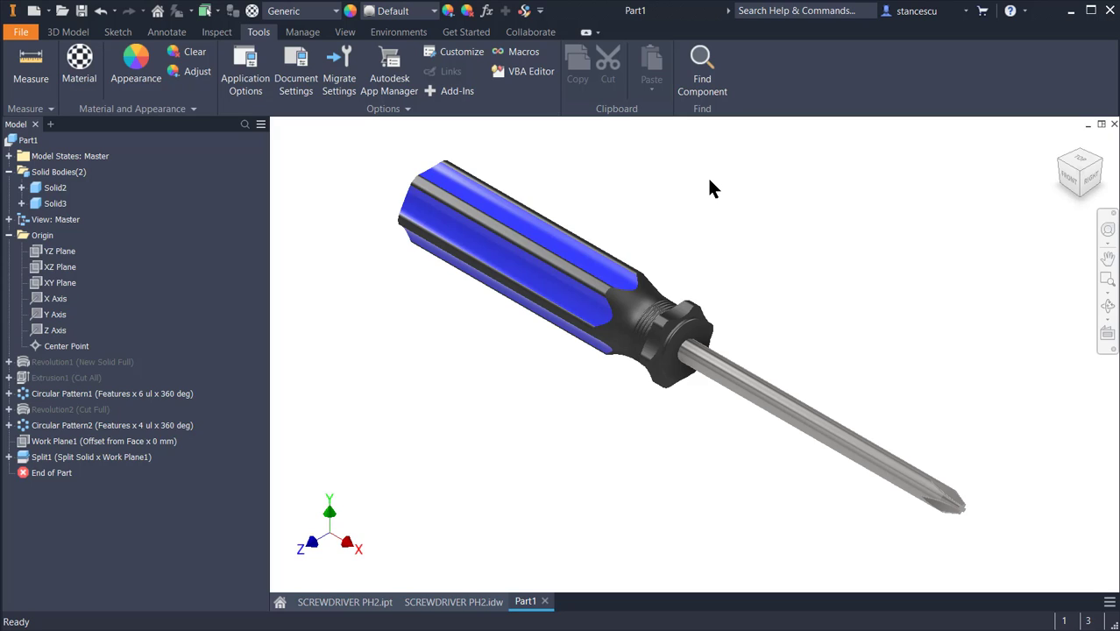
- Inspect the engraved PH2 text on the handle of SCREWDRIVER PH2.ipt up close, and return to Part1
left_click(334, 601)
scroll(358, 328, "down", 10)
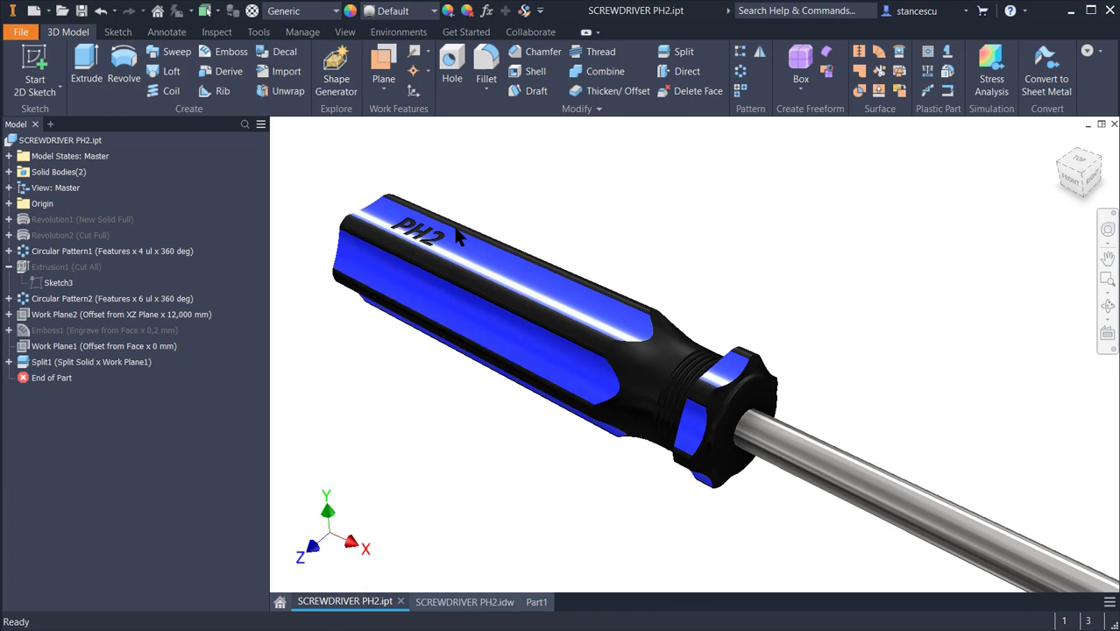
middle_click_drag(584, 200, 868, 201, "shift")
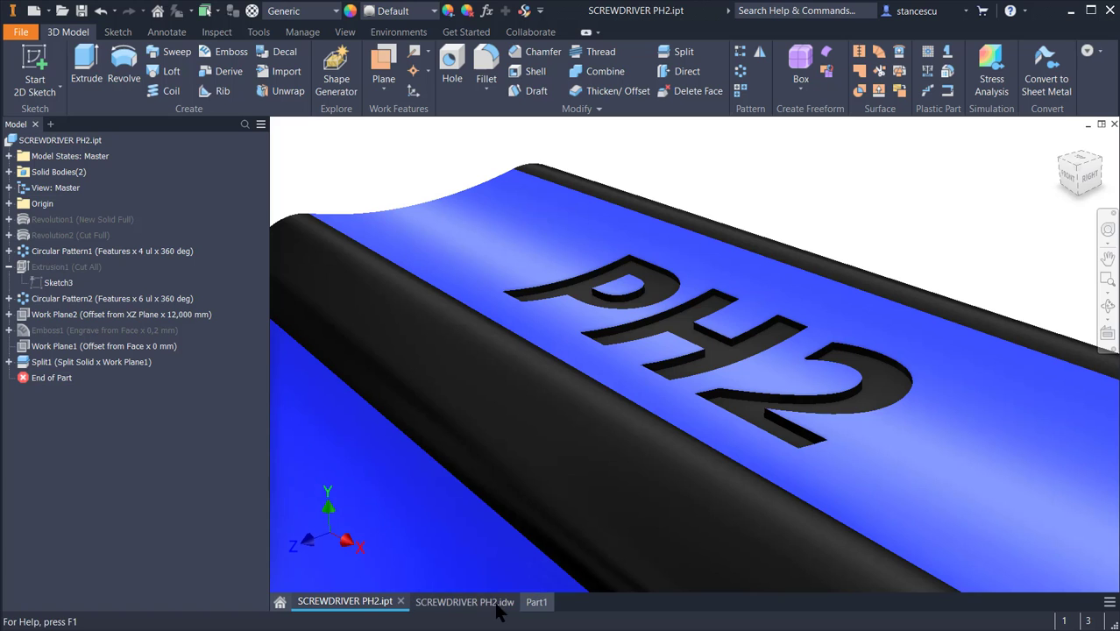
left_click(536, 603)
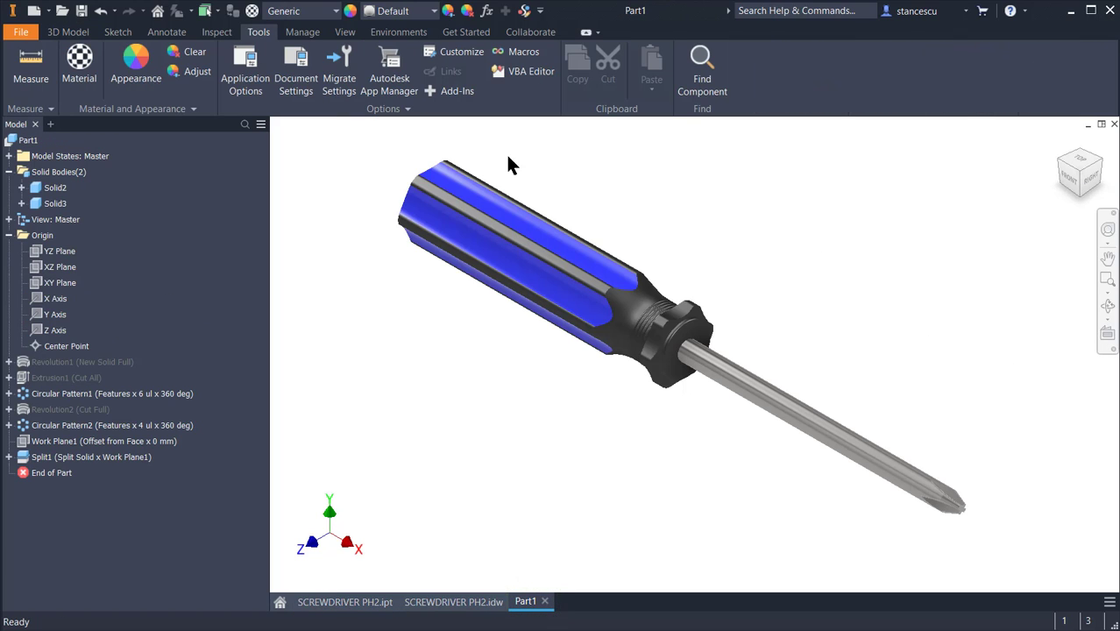
- Create a work plane through the two long edges of the upper blue flute face on the handle
left_click(62, 32)
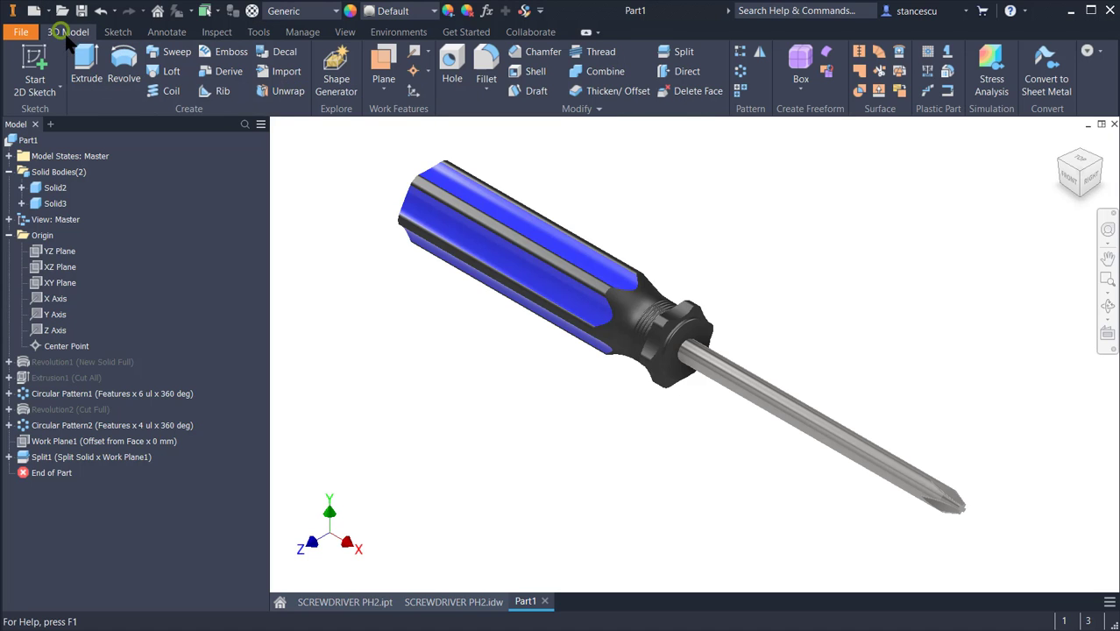
left_click(381, 59)
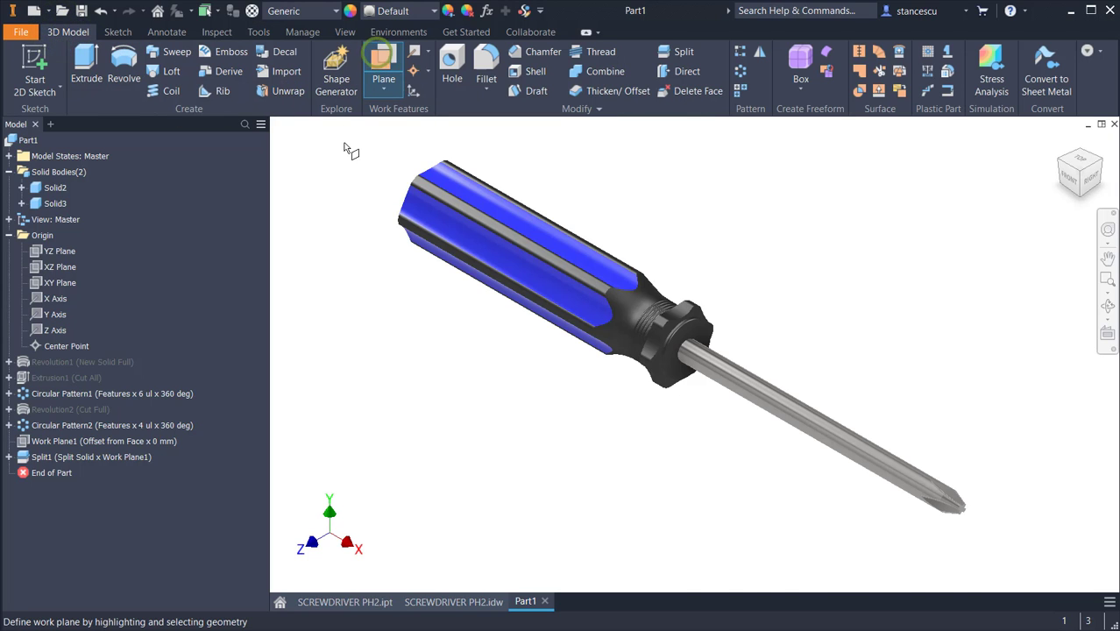
scroll(364, 151, "up", 5)
middle_click_drag(393, 190, 335, 238)
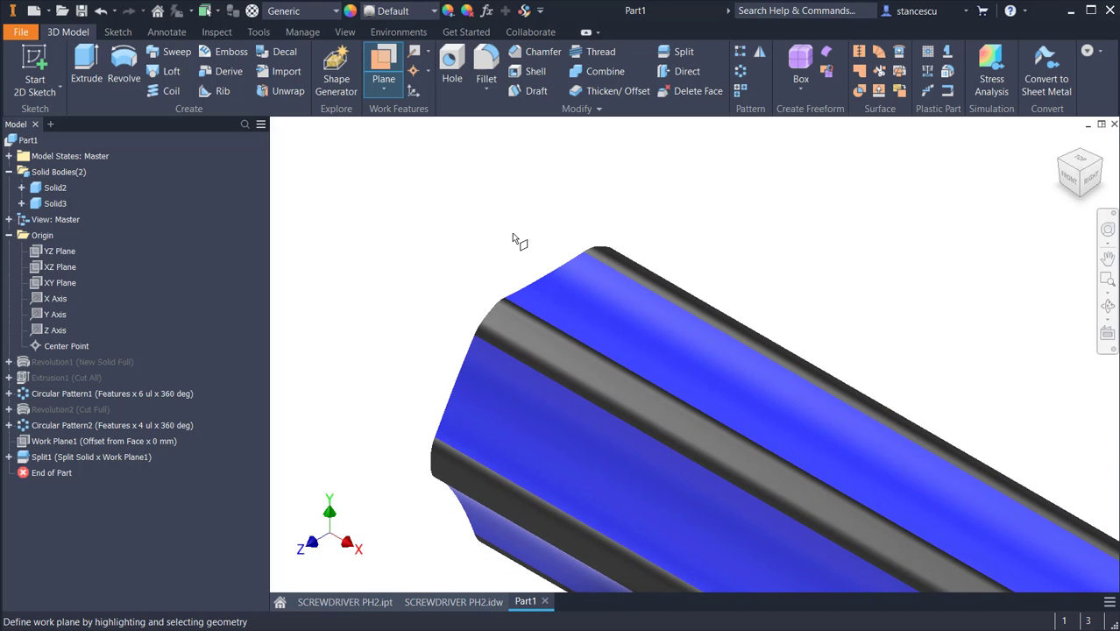
scroll(527, 243, "up", 3)
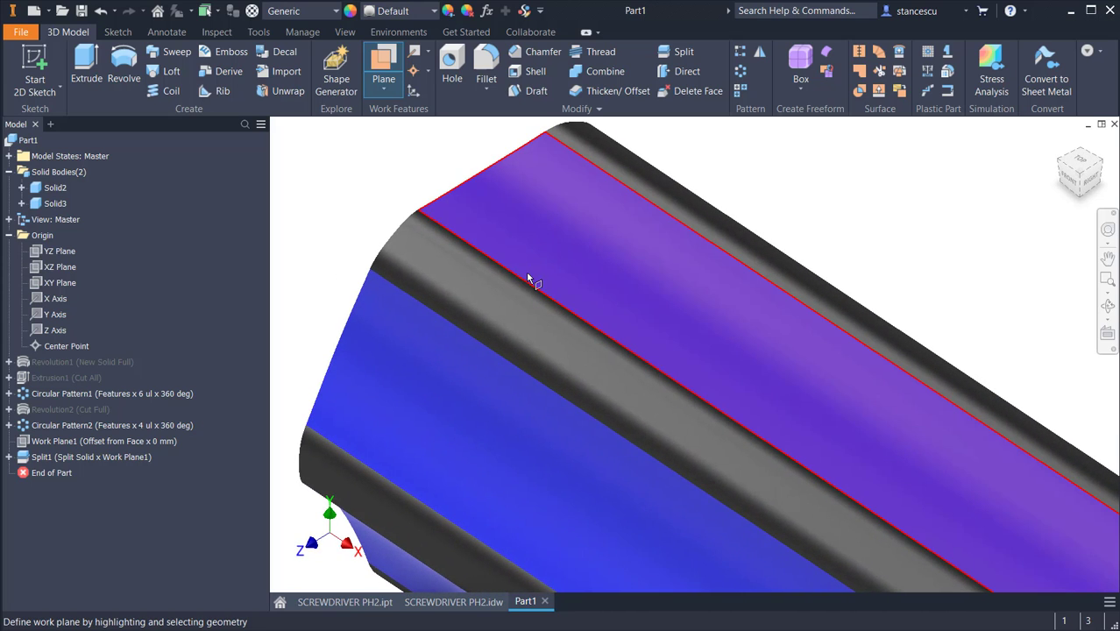
left_click(525, 282)
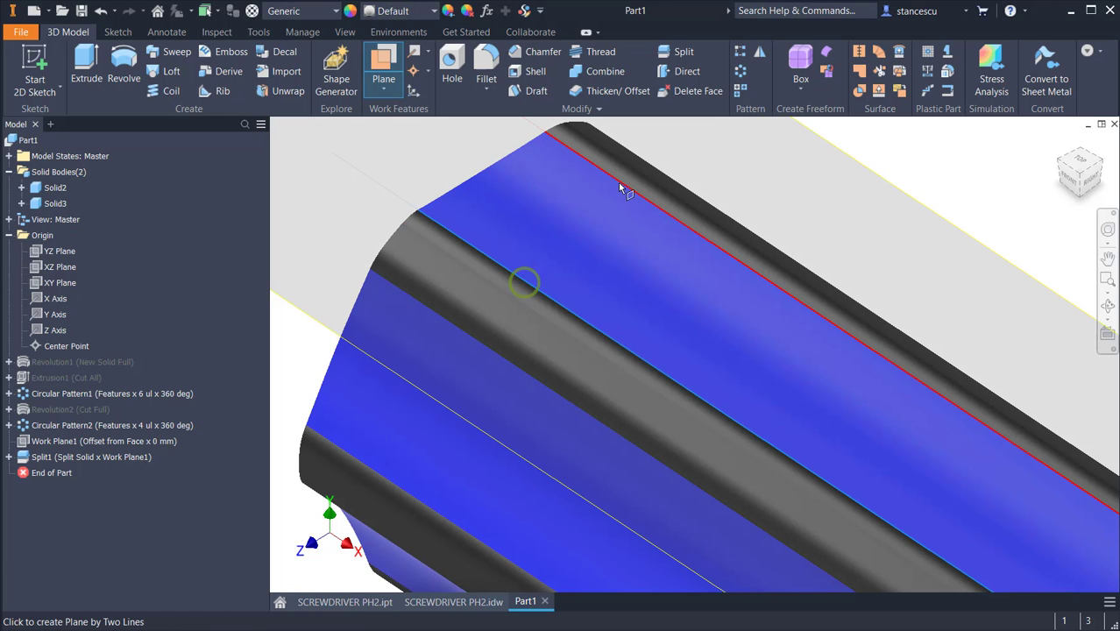
left_click(621, 182)
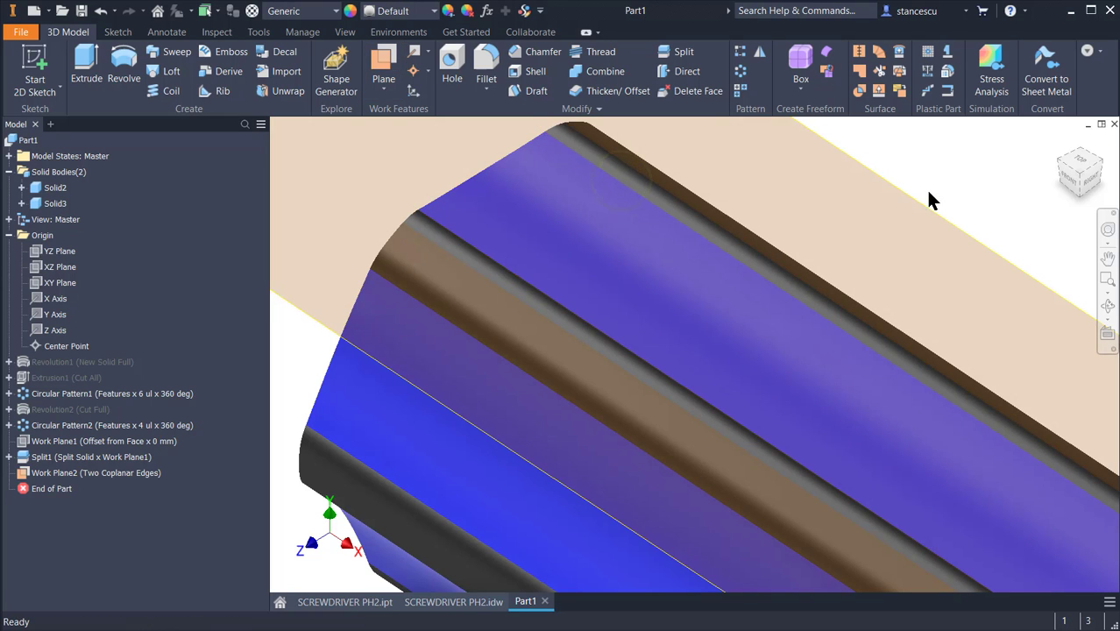
- Start a sketch on the work plane over the upper flute and orient the view with the handle lying horizontally
left_click(931, 210)
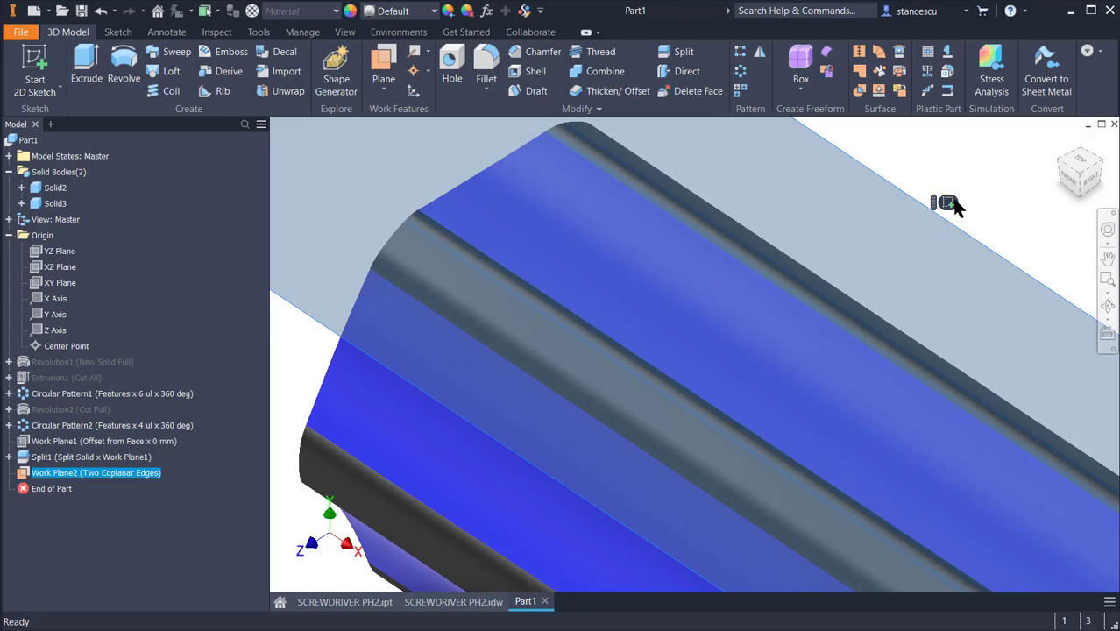
left_click(948, 202)
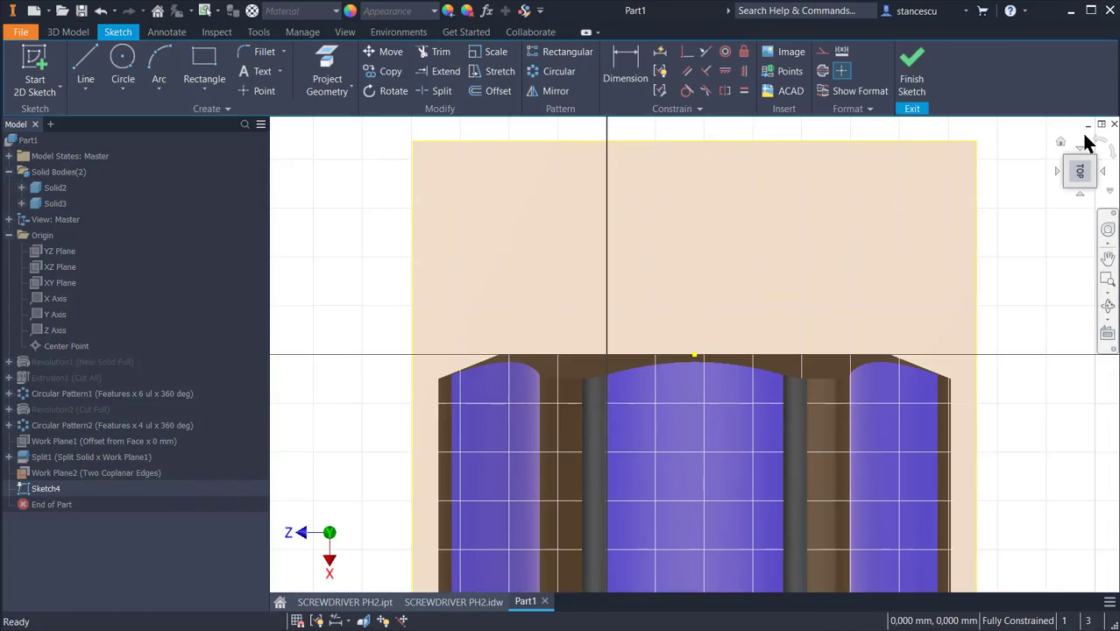
left_click(1095, 142)
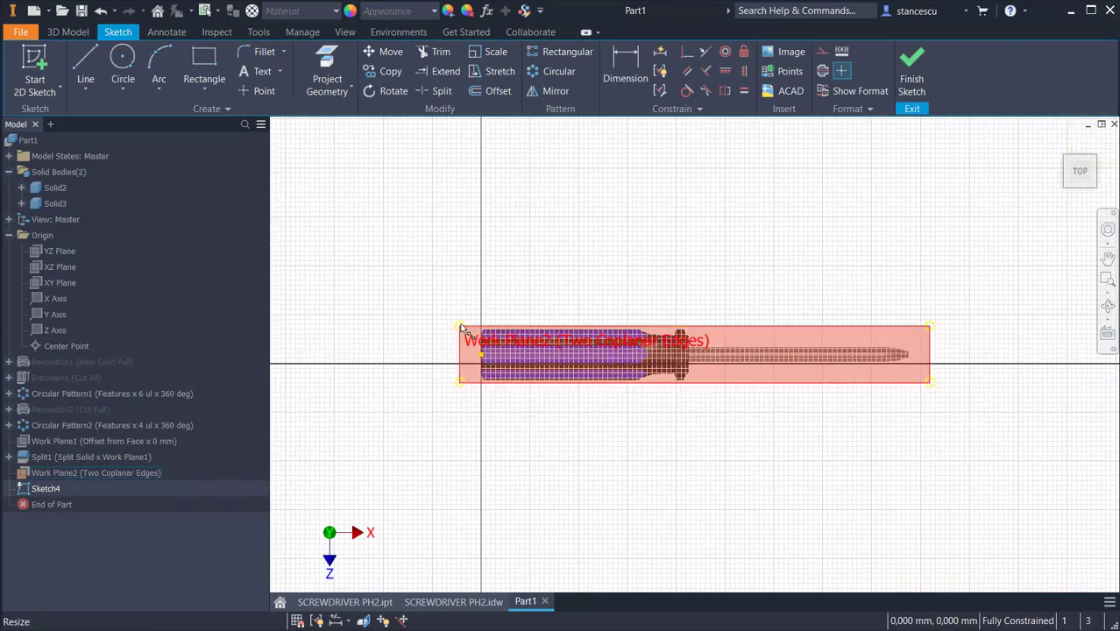
scroll(462, 329, "up", 2)
scroll(567, 230, "up", 2)
middle_click_drag(574, 317, 631, 198)
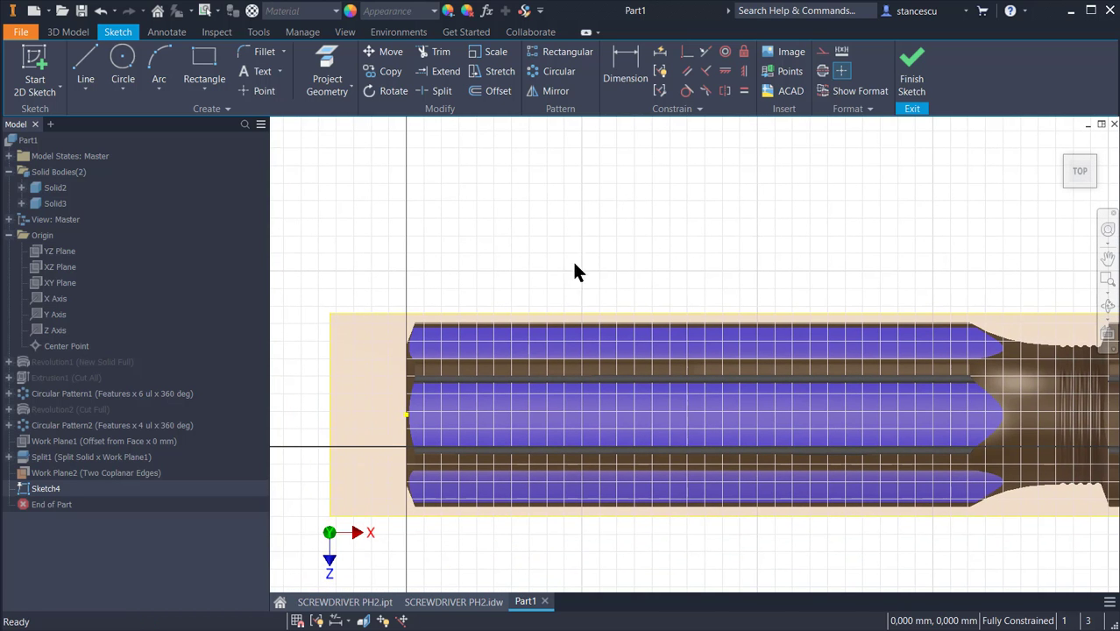
- Check the PH2 text's font, height and position in the SCREWDRIVER PH2.idw drawing, and return to Part1
left_click(453, 602)
scroll(502, 369, "down", 3)
middle_click_drag(496, 364, 504, 579)
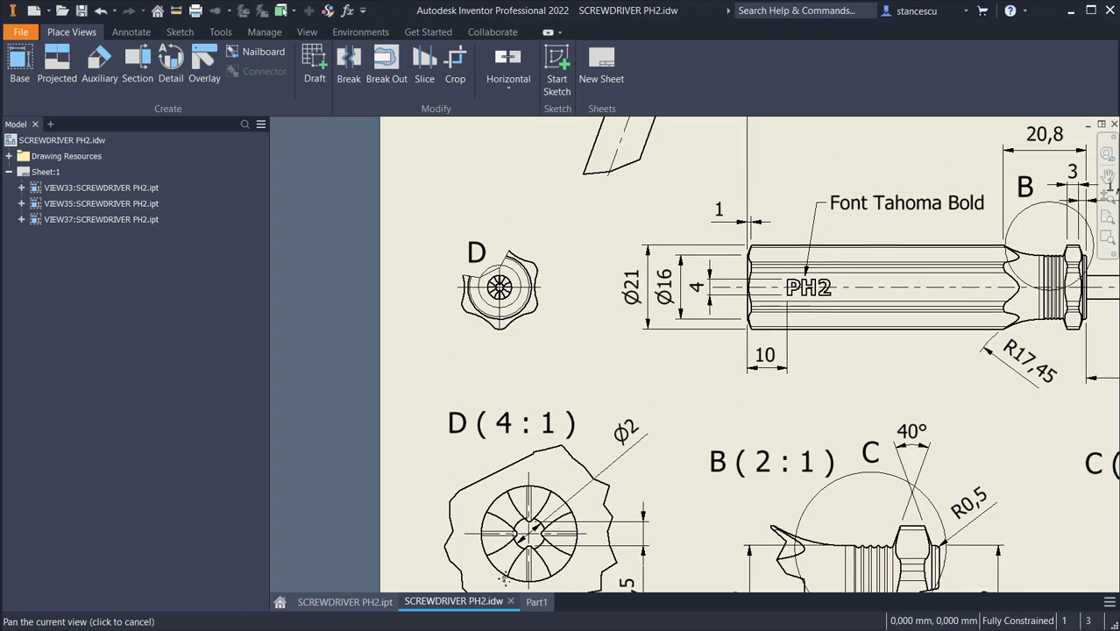
middle_click_drag(688, 381, 593, 434)
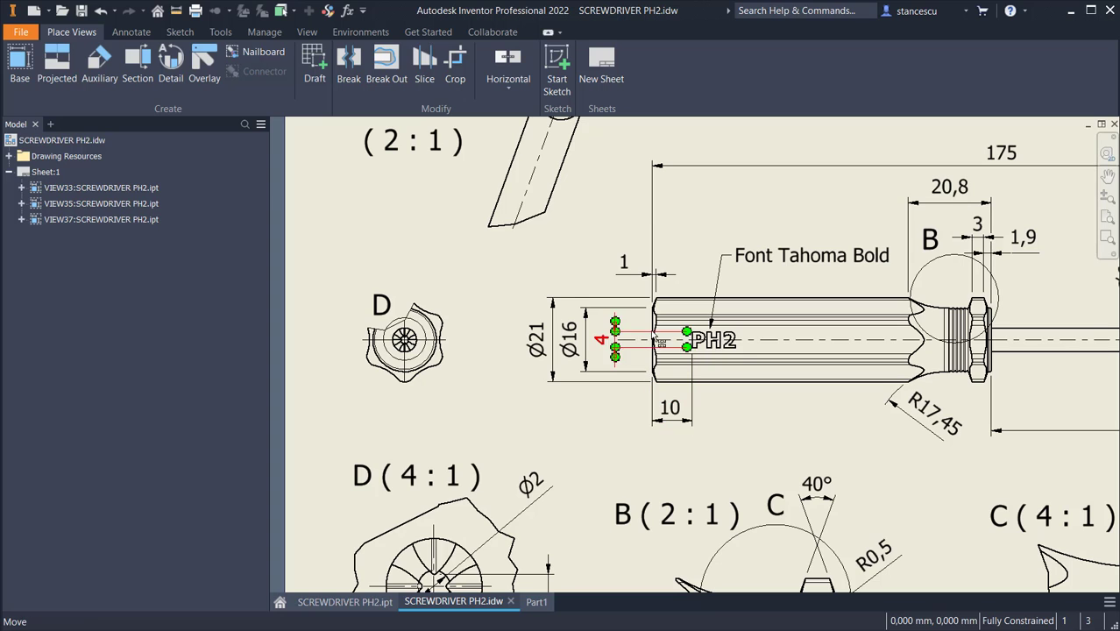
left_click(535, 602)
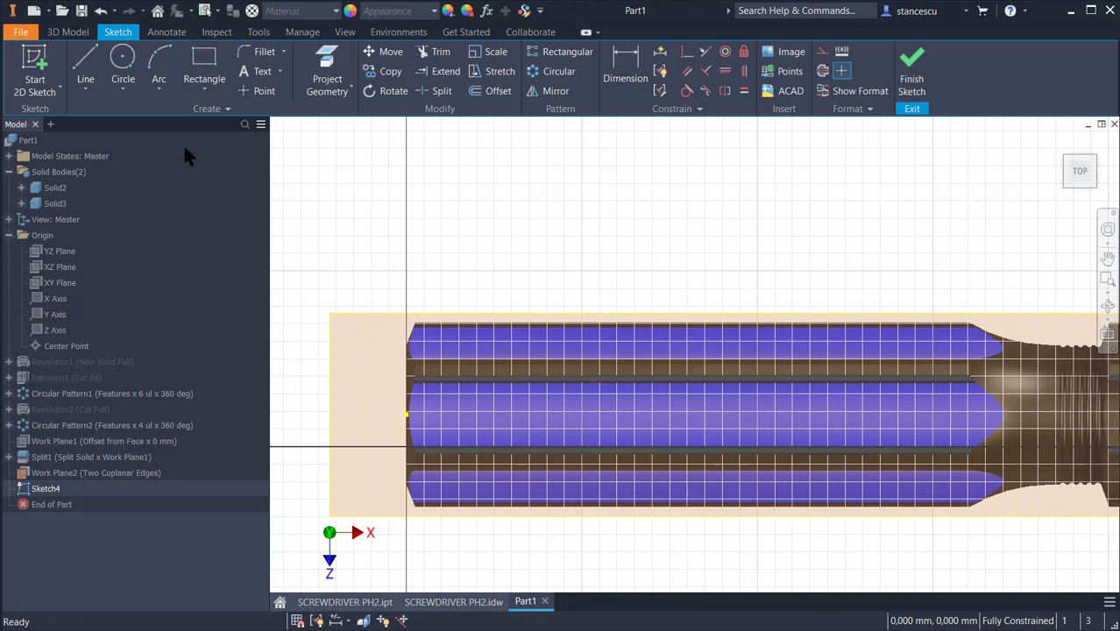
- Add the sketch text PH2 above the handle in Tahoma bold, 4 mm high, with middle vertical justification
left_click(260, 77)
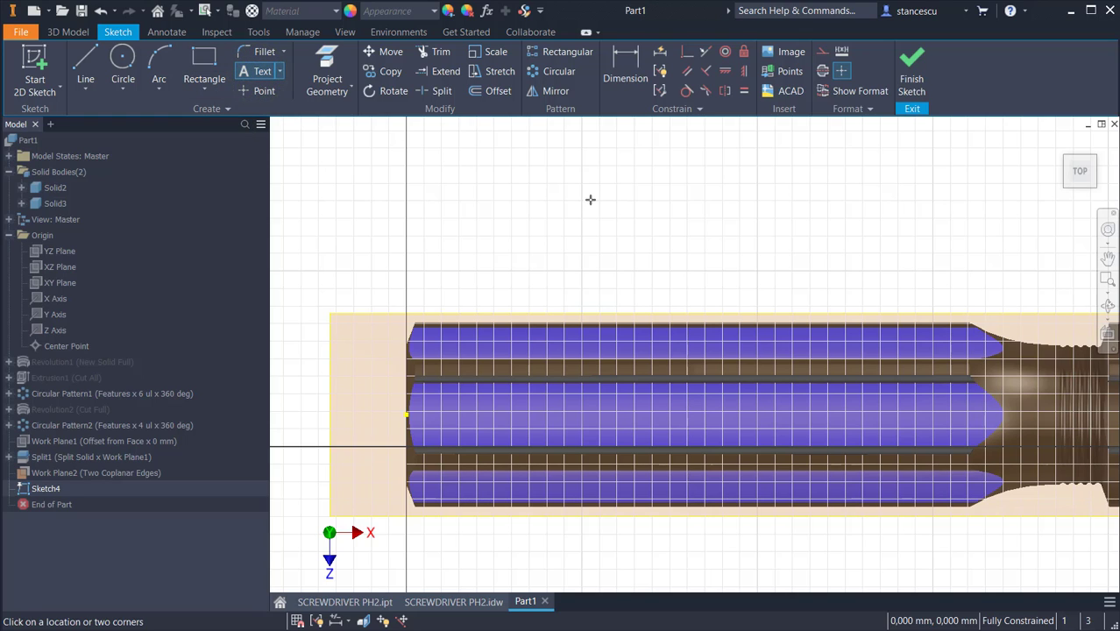
left_click(816, 227)
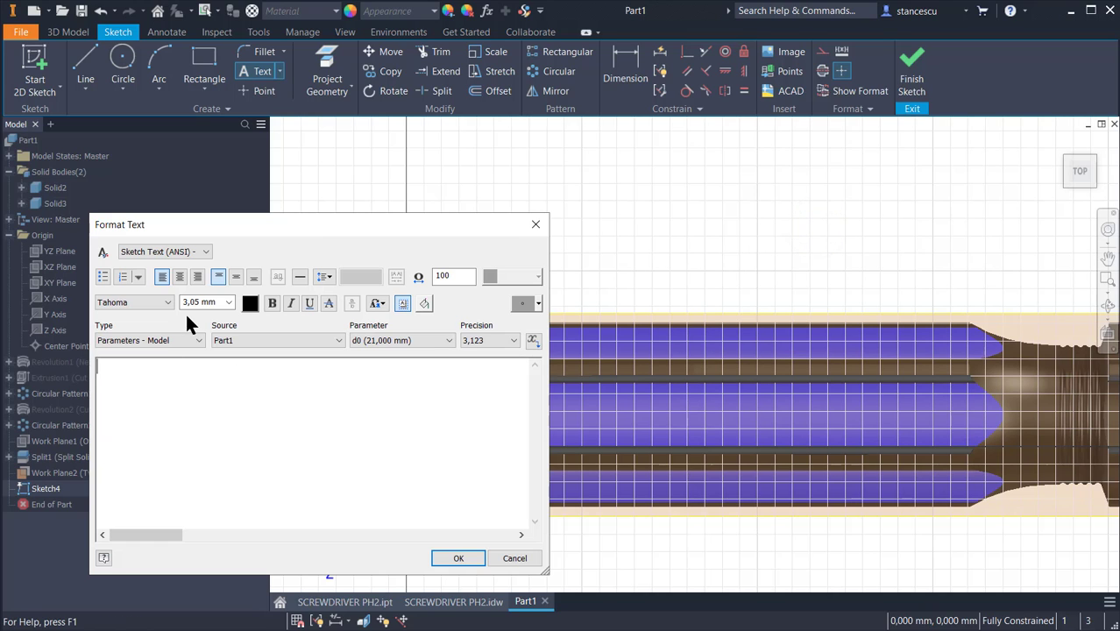
left_click(228, 303)
key("Return")
left_click(273, 302)
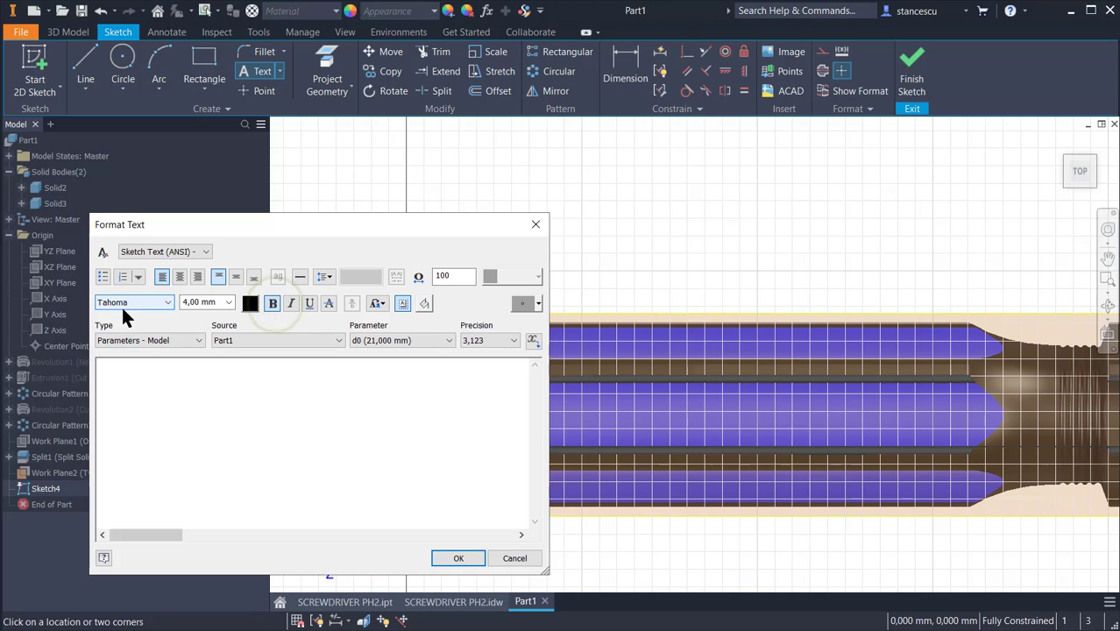
left_click(143, 382)
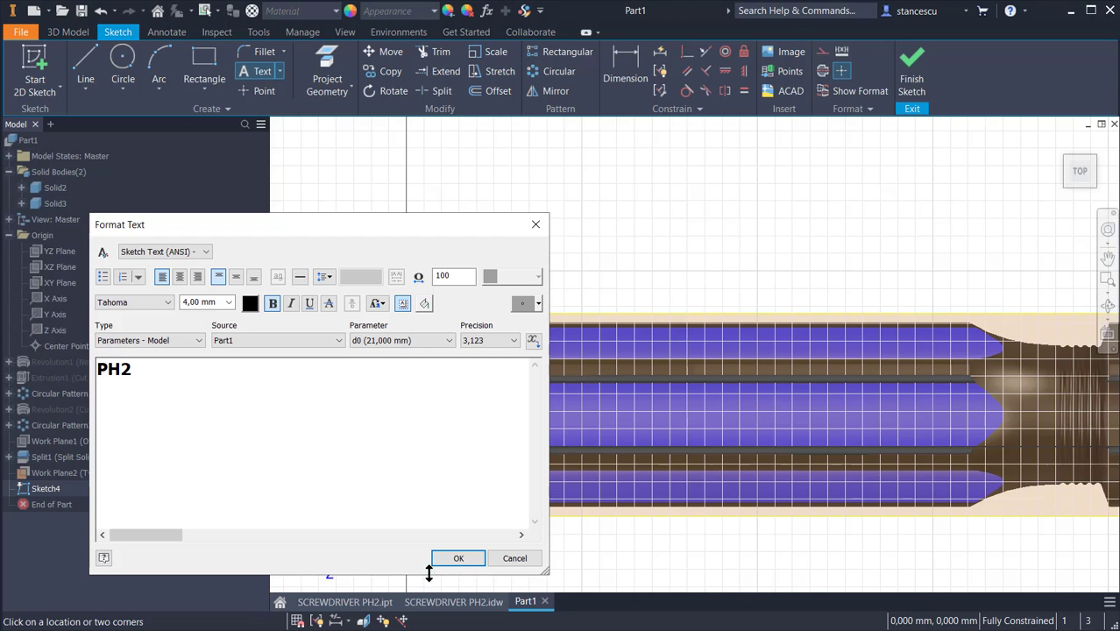
left_click(234, 278)
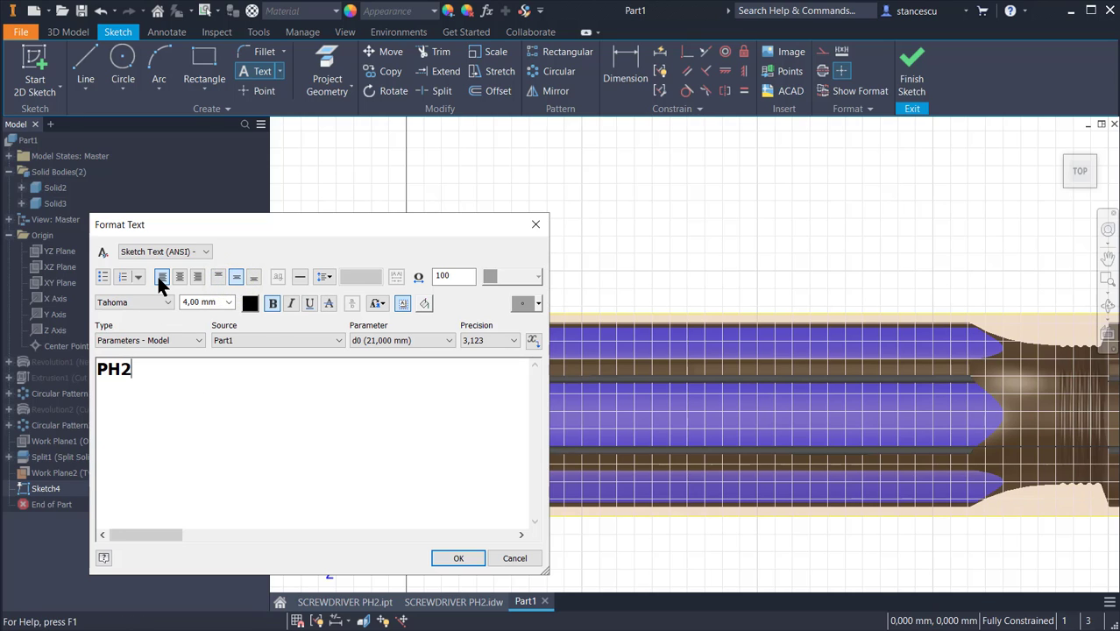
left_click(457, 562)
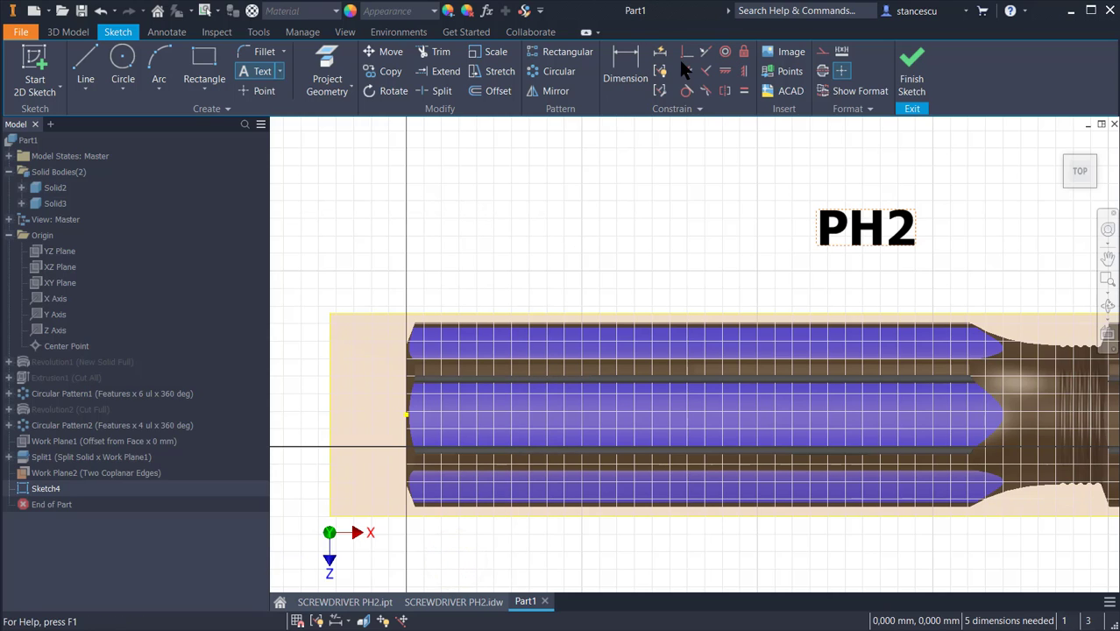
- Align the PH2 text's insertion point horizontally with the projected point at the middle of the handle's end
left_click(726, 74)
left_click(815, 228)
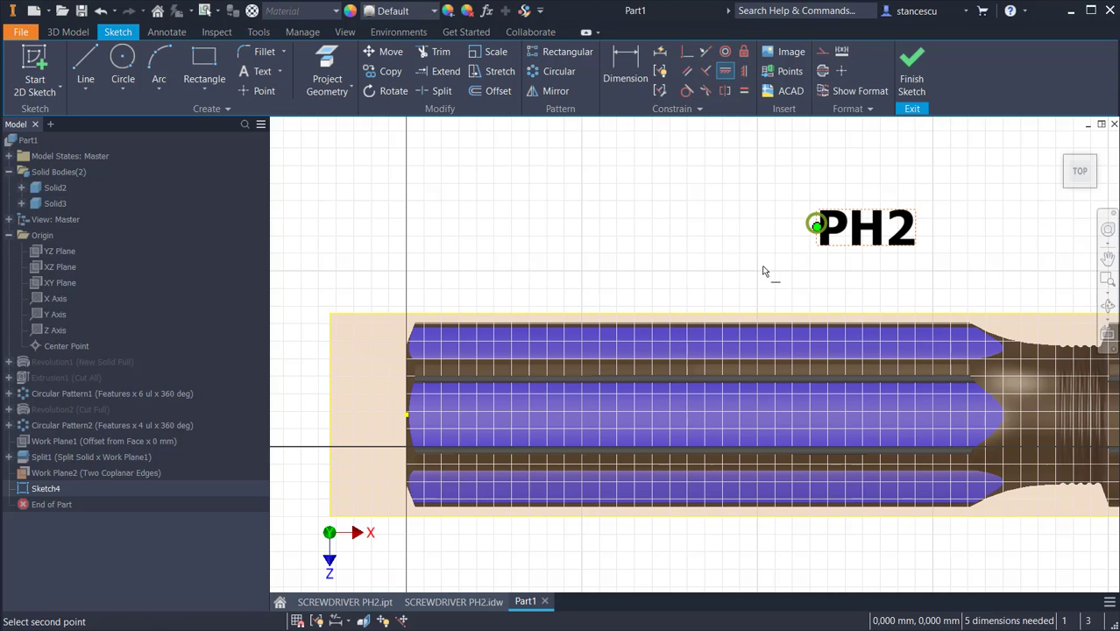
left_click(406, 415)
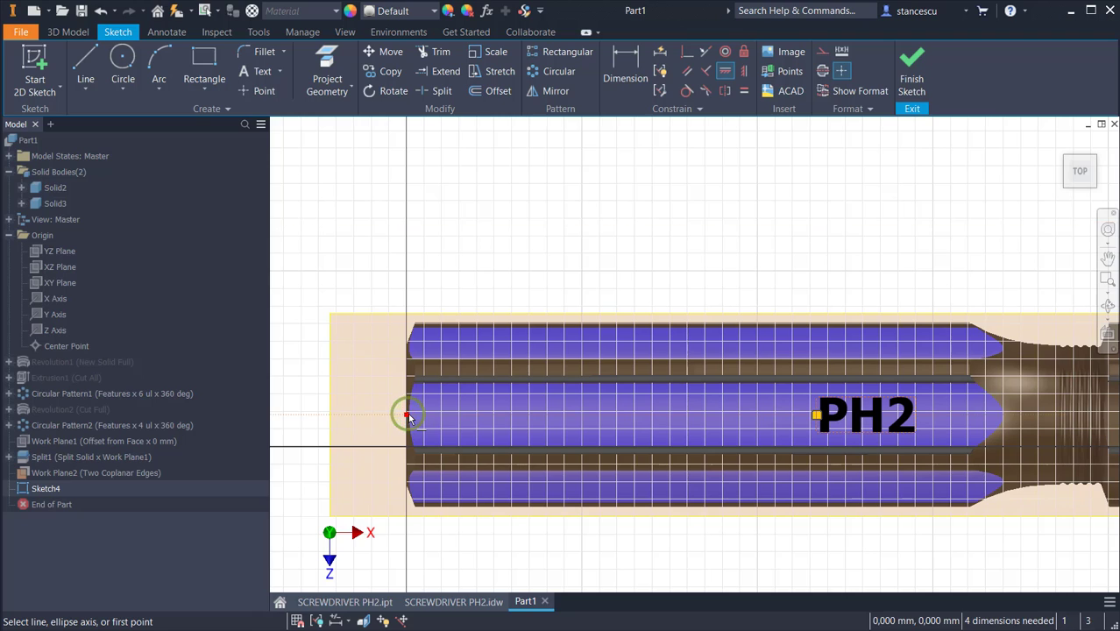
- Dimension the PH2 text's insertion point 10 mm from the projected point at the handle's end
left_click(637, 77)
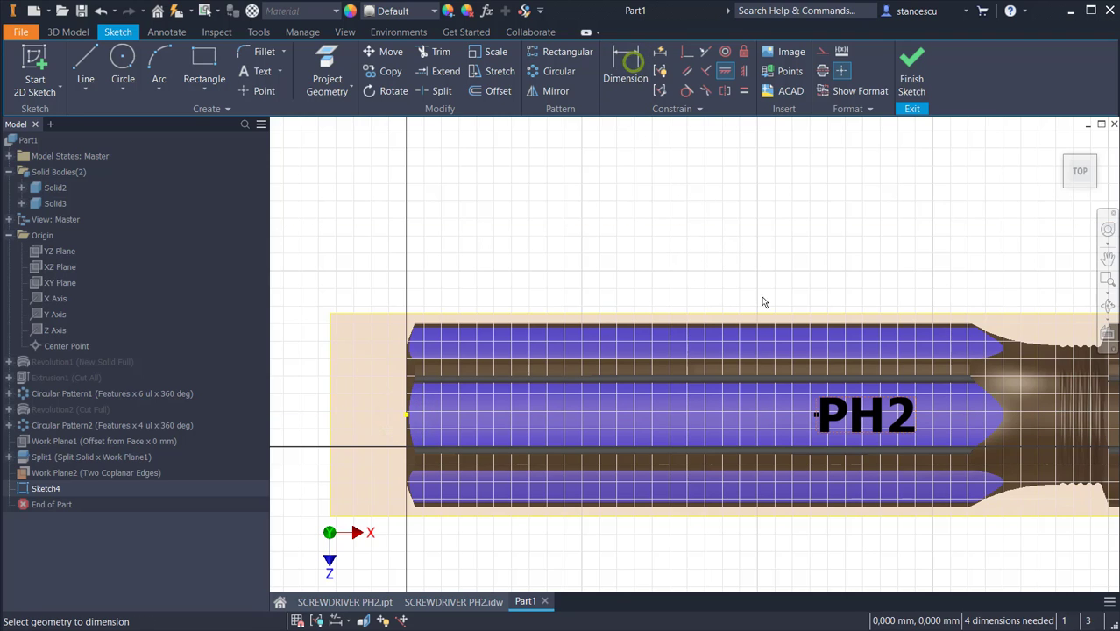
left_click(815, 417)
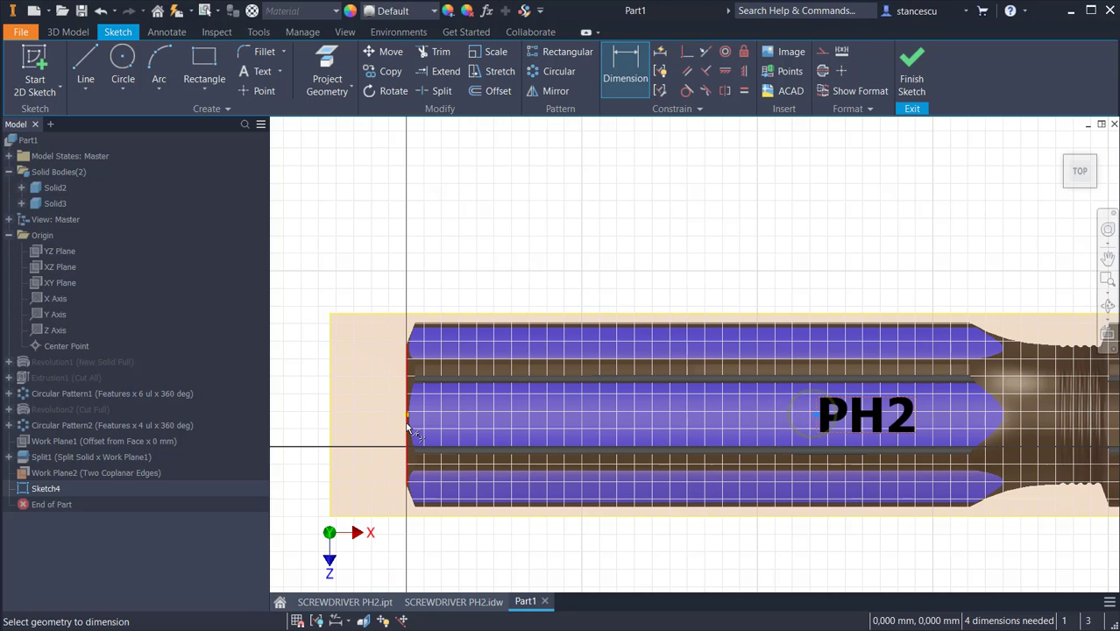
left_click(406, 419)
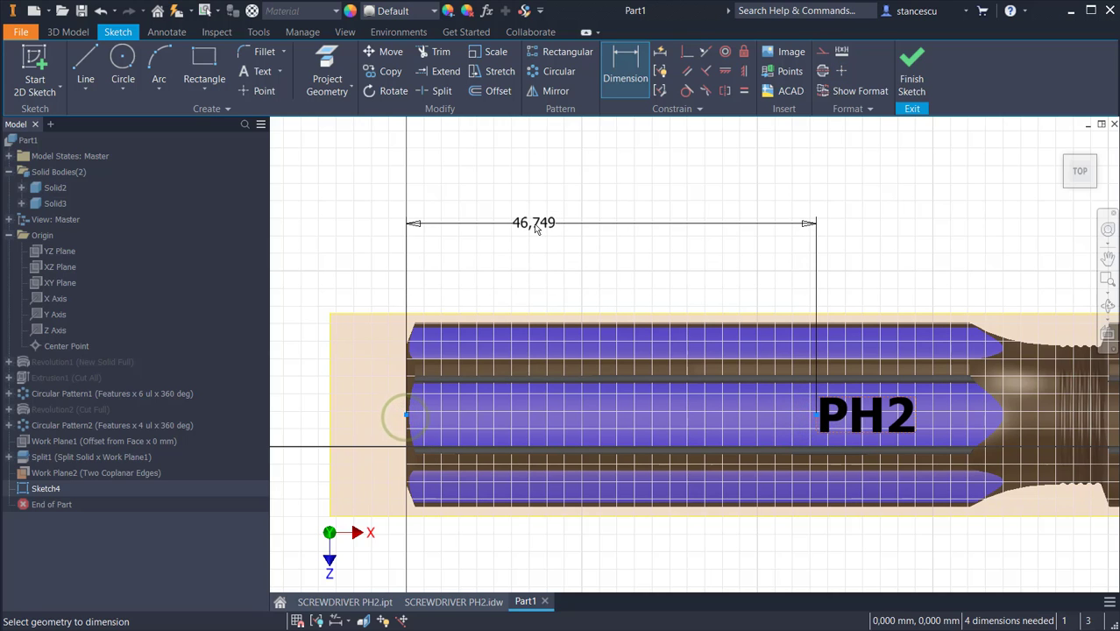
left_click(535, 225)
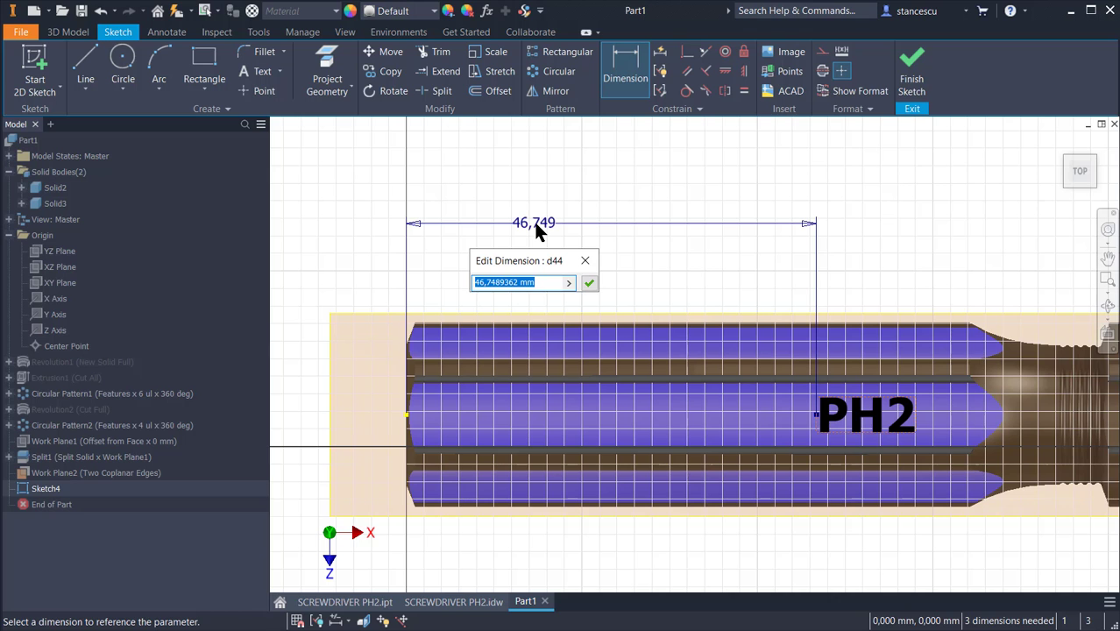
type("10")
key("Return")
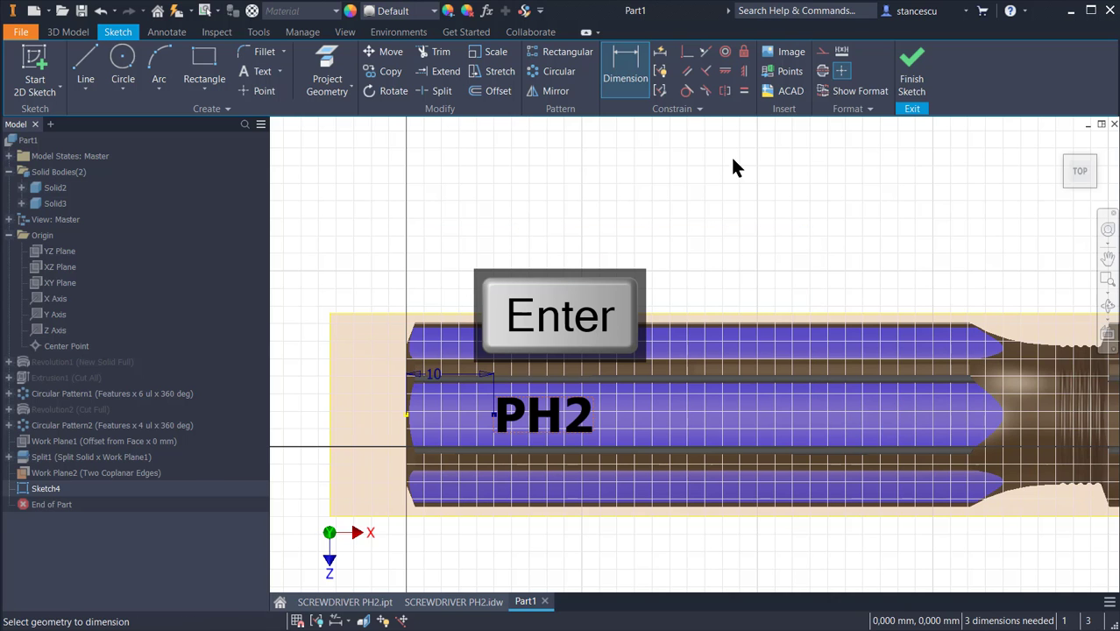
- Finish the text sketch and hide the work plane over the upper flute
left_click(912, 70)
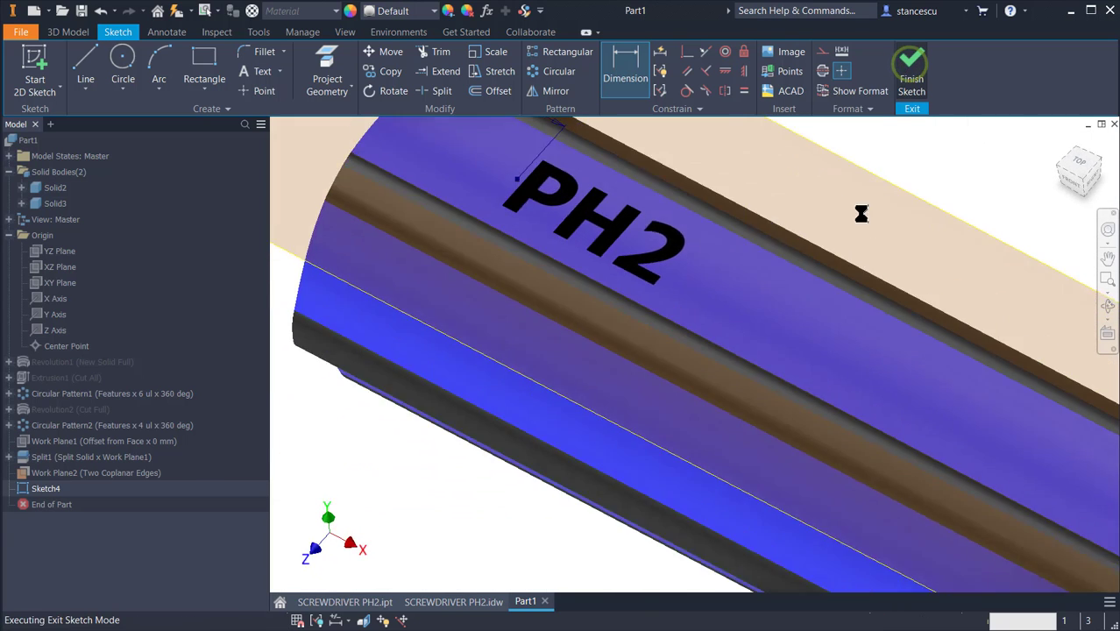
right_click(939, 222)
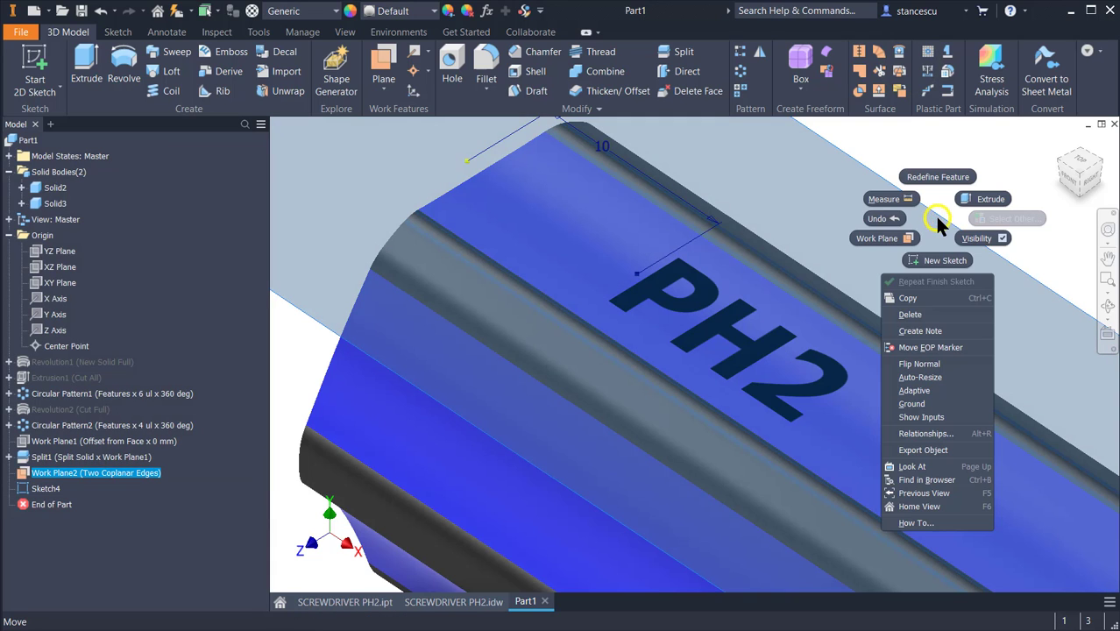
left_click(978, 237)
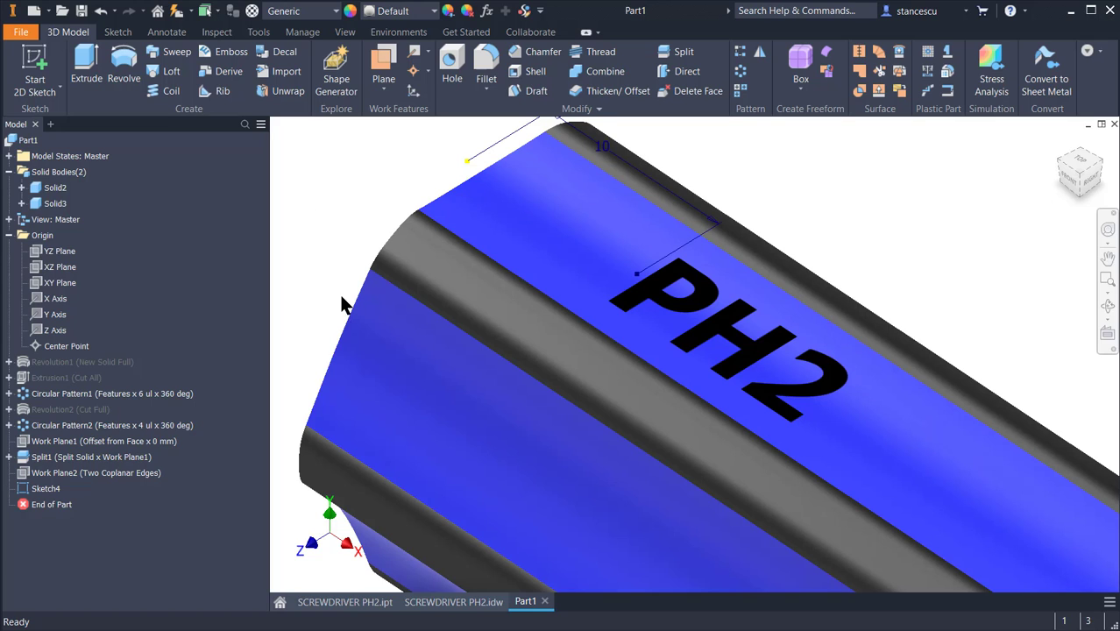
middle_click_drag(879, 245, 786, 512, "shift")
mouse_move(792, 509)
middle_mouse_down("shift")
mouse_move(894, 421)
mouse_move(857, 250)
mouse_move(883, 334)
mouse_move(835, 367)
mouse_move(825, 258)
mouse_move(824, 268)
mouse_move(770, 257)
mouse_move(660, 219)
mouse_move(642, 182)
mouse_move(578, 215)
mouse_move(460, 207)
mouse_move(392, 269)
mouse_move(382, 237)
middle_mouse_up("shift")
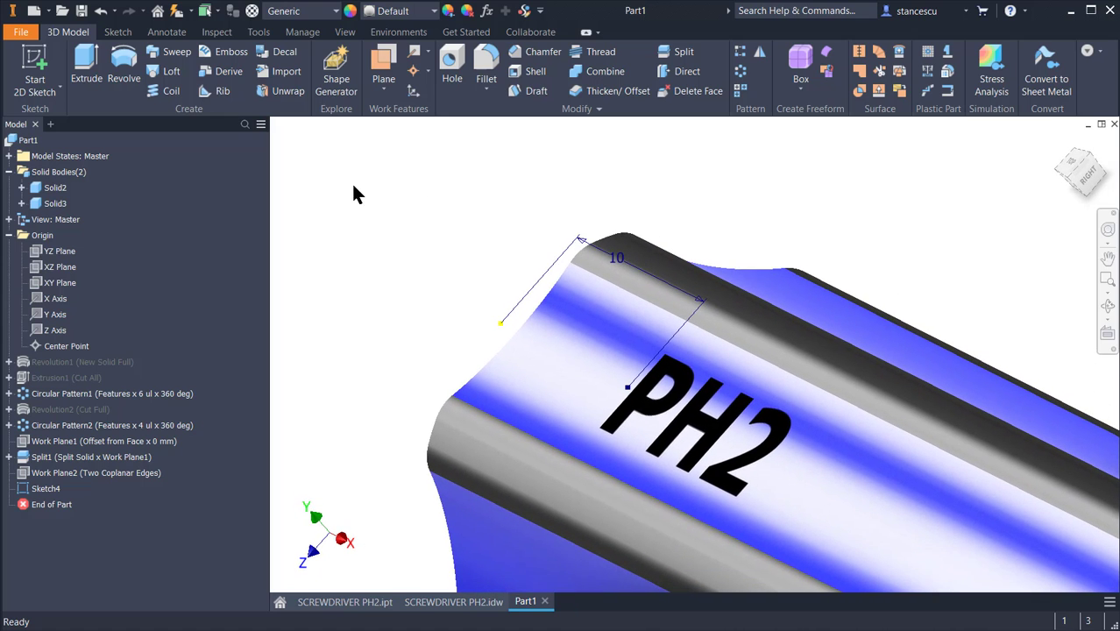
- Set up an Emboss of the PH2 text on the handle body as Engrave from Face, directed into the handle, 0,2 mm deep
left_click(229, 56)
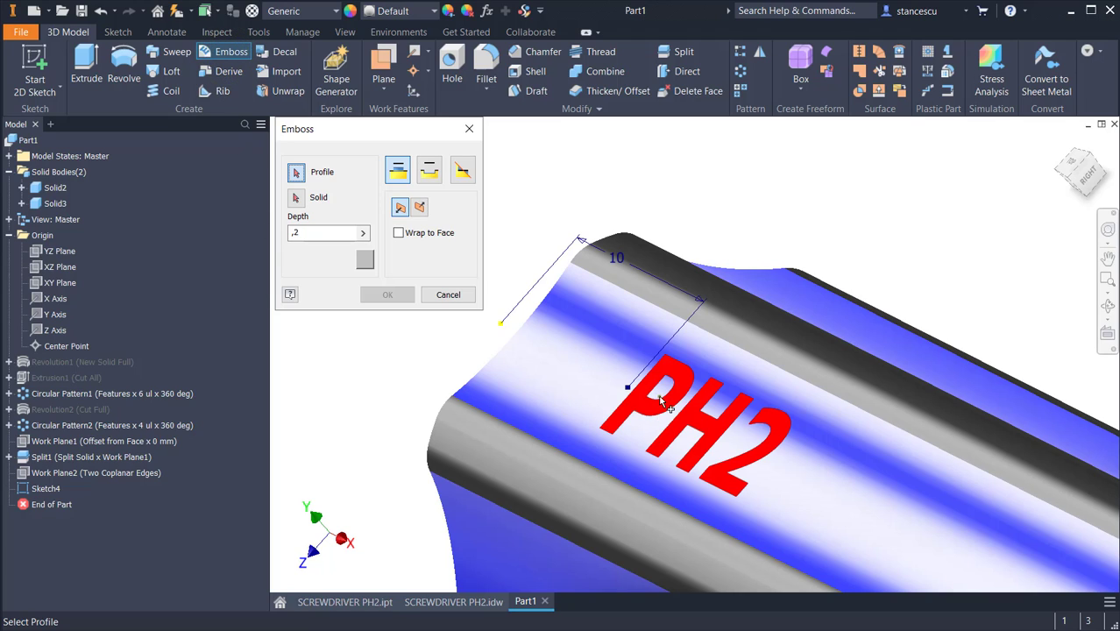
left_click(662, 401)
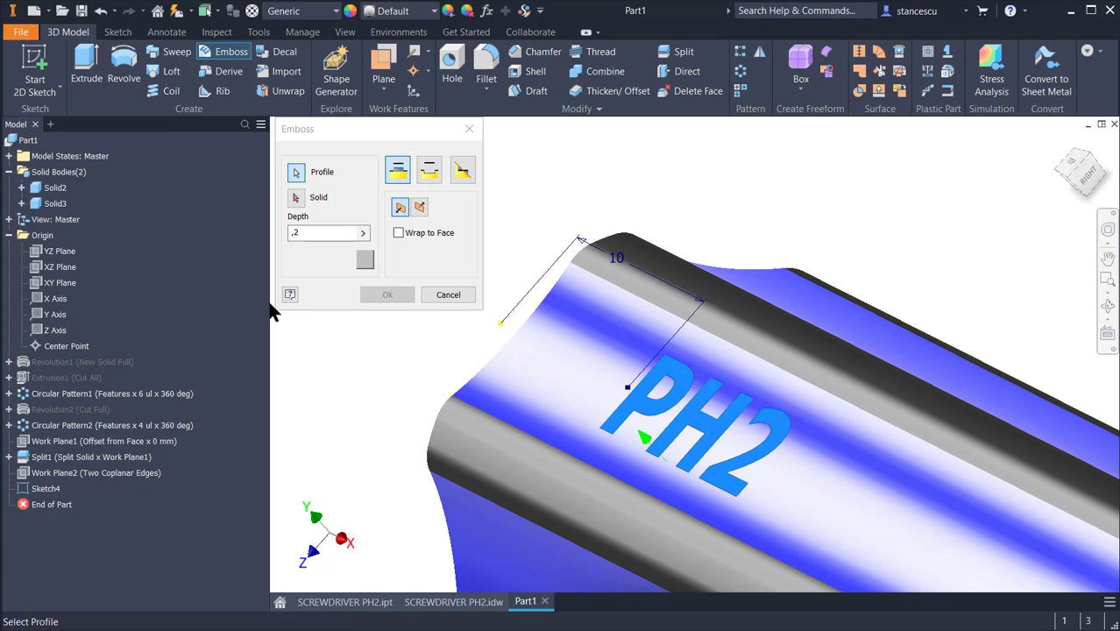
left_click(296, 198)
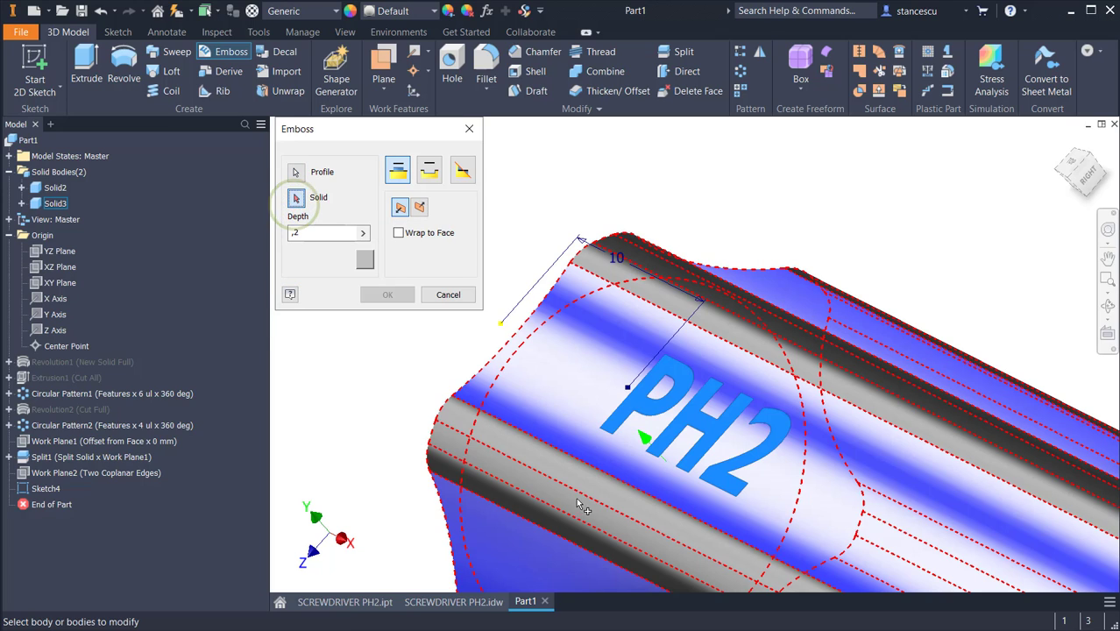
left_click(941, 464)
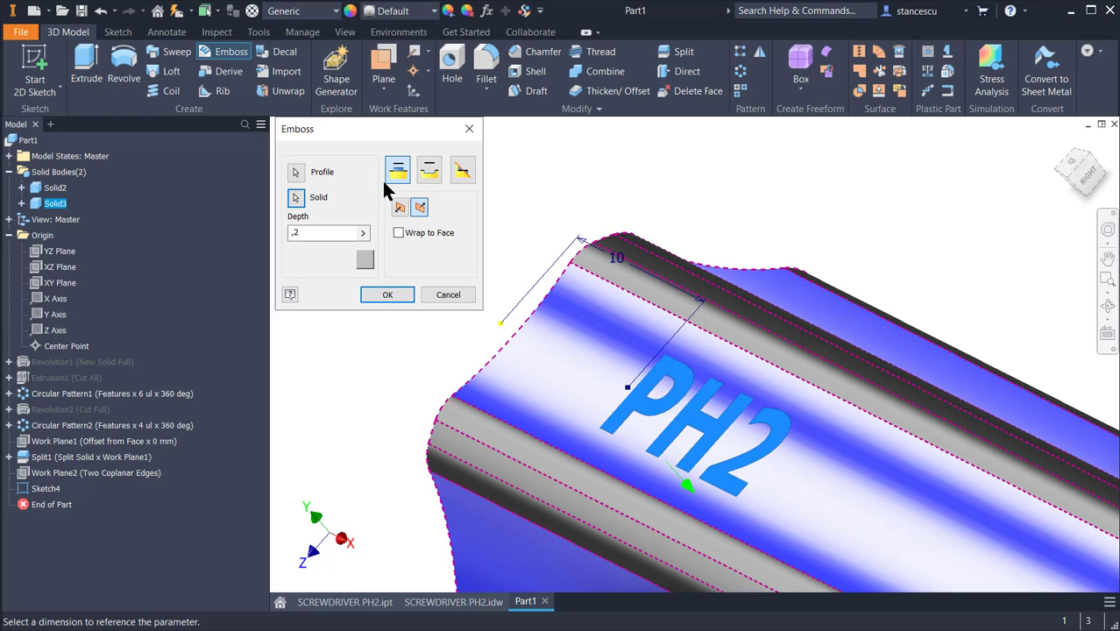
left_click(428, 172)
double_click(323, 233)
type("0,2")
- Give the engraving's top face the Glossy - Black appearance and create the engraved text
left_click(360, 256)
left_click(348, 157)
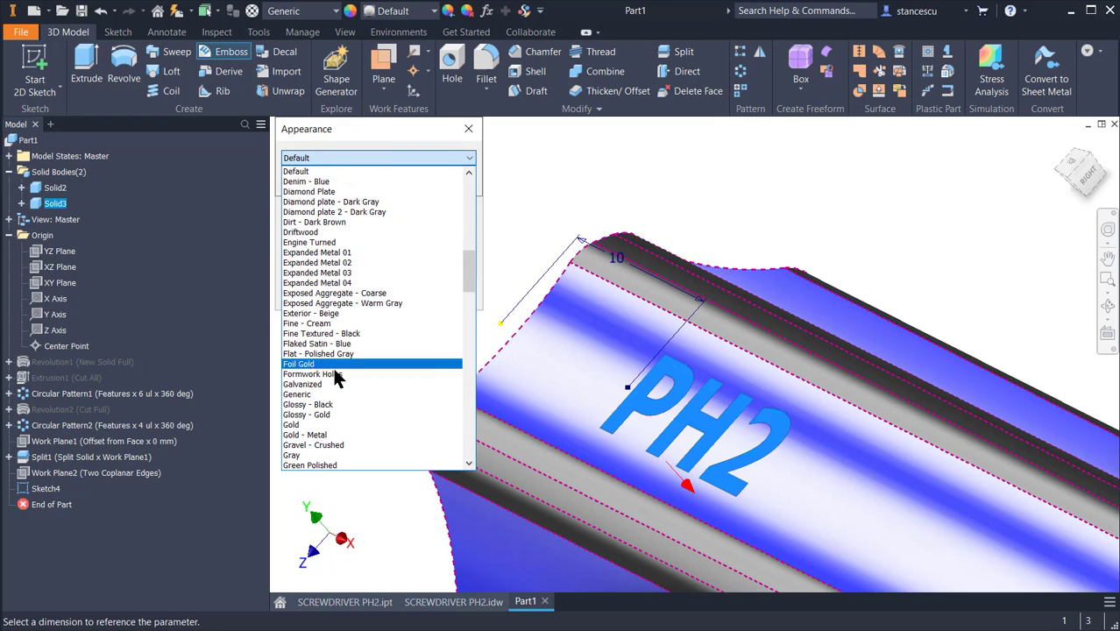
left_click(337, 404)
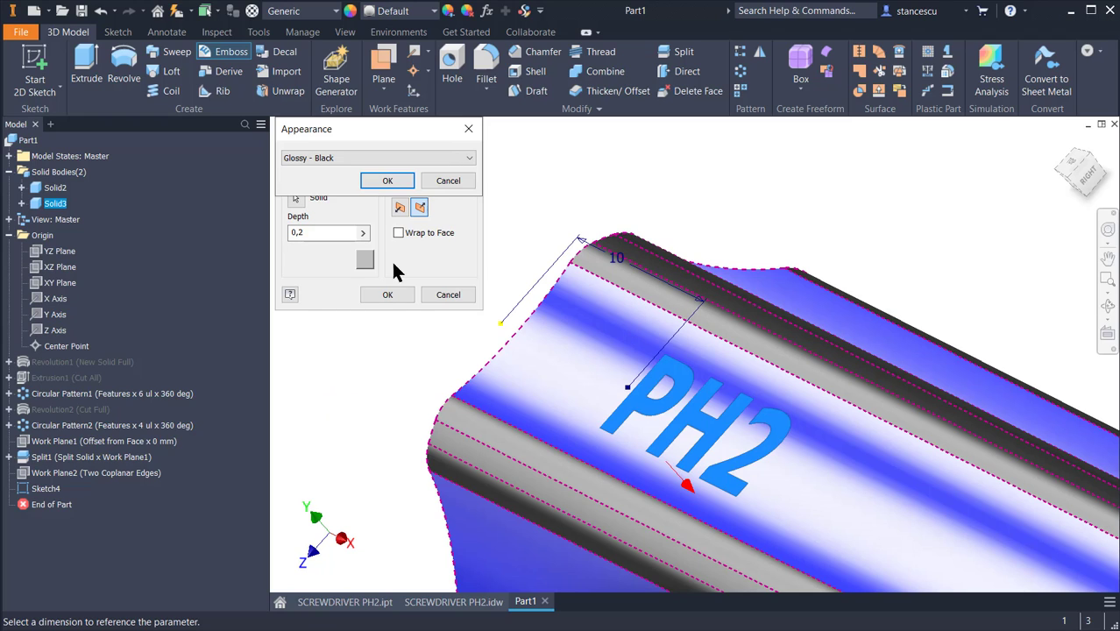
left_click(393, 176)
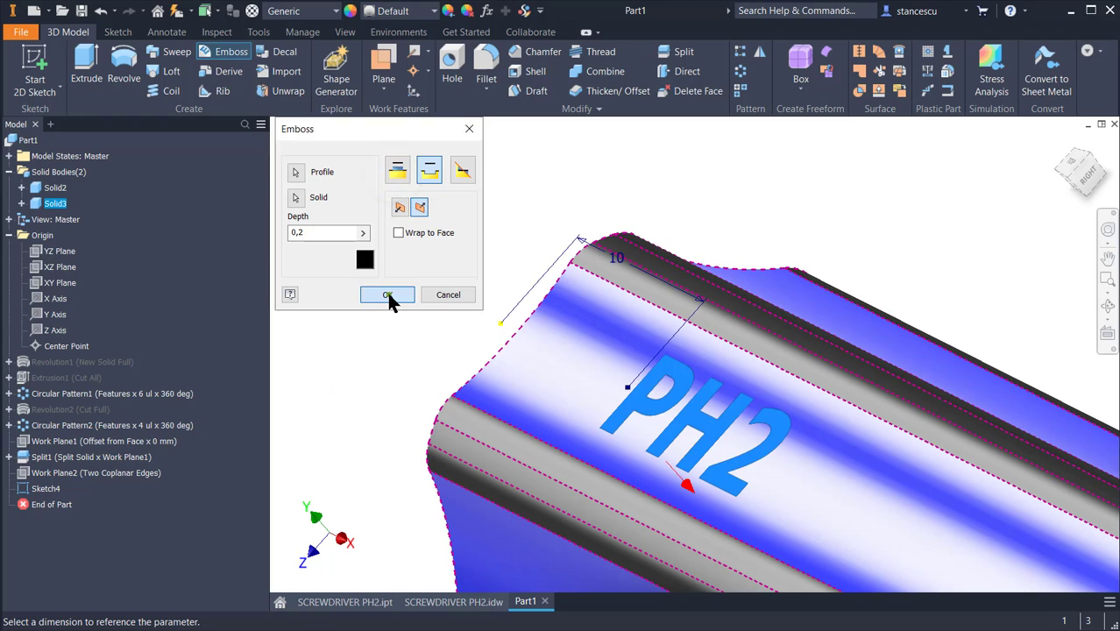
left_click(389, 295)
- Reopen the PH2 engraving for editing and check that its top face appearance is Glossy - Black, keeping the settings
middle_click_drag(734, 459, 219, 559, "shift")
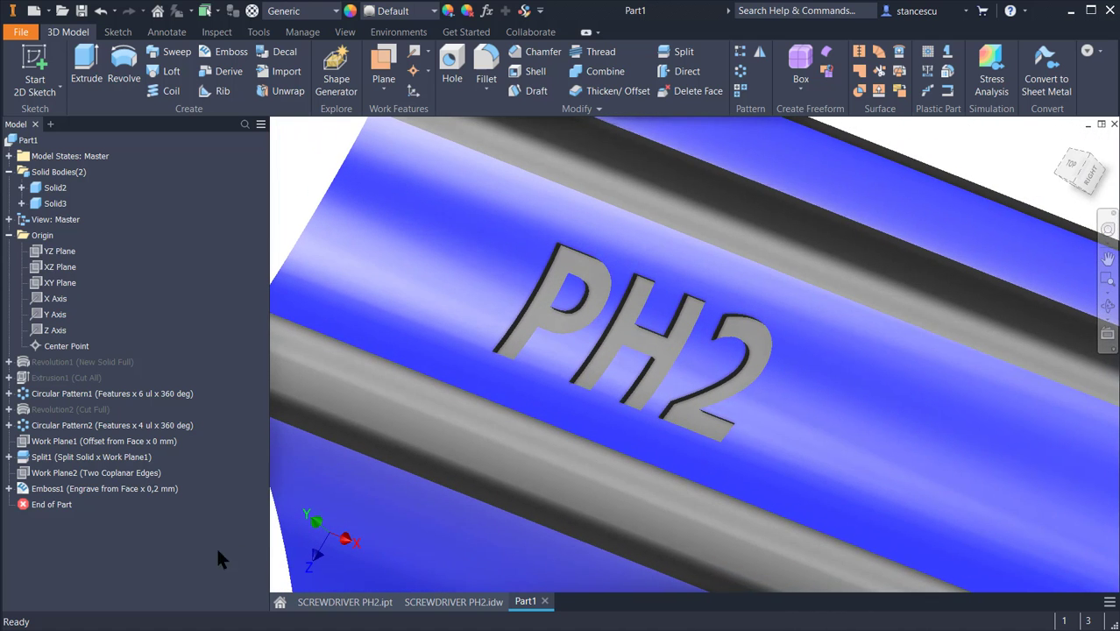
double_click(51, 489)
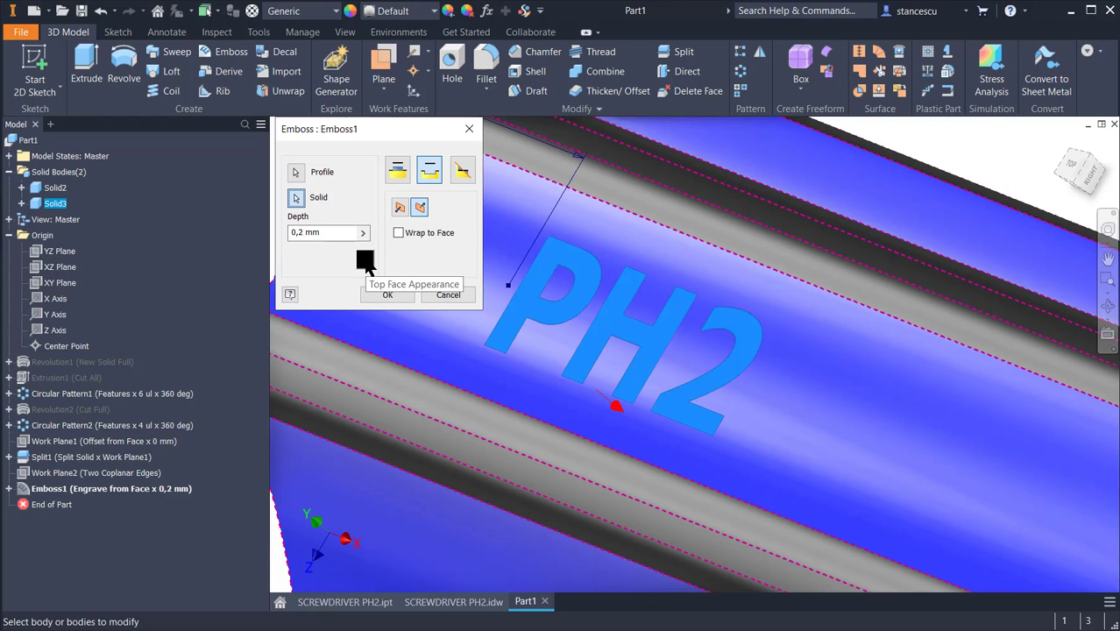
left_click(364, 261)
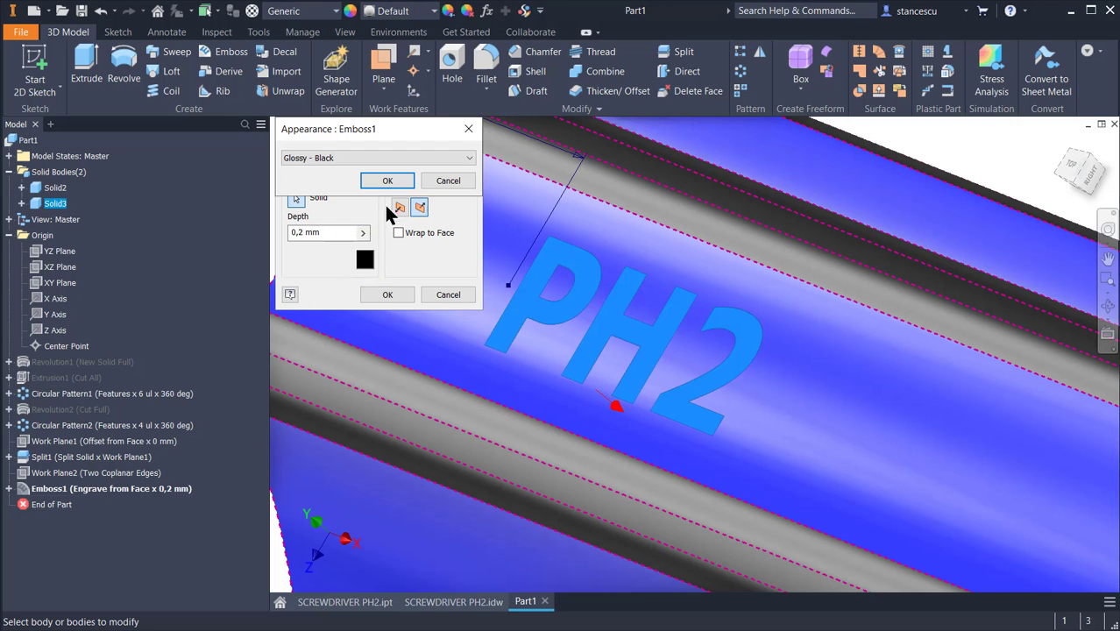
left_click(392, 185)
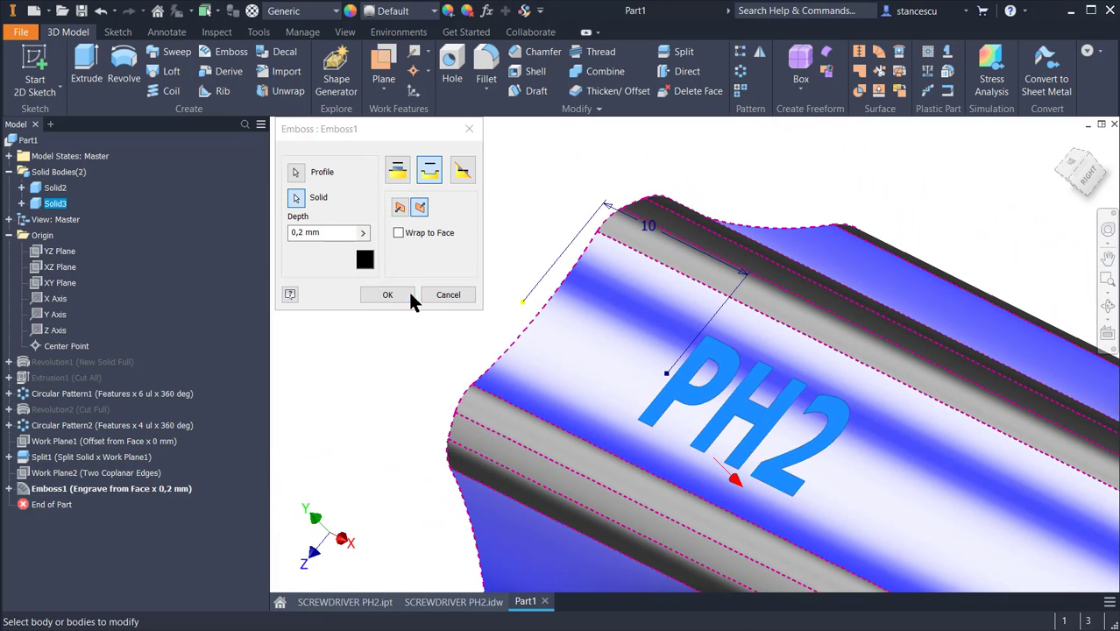
left_click(405, 294)
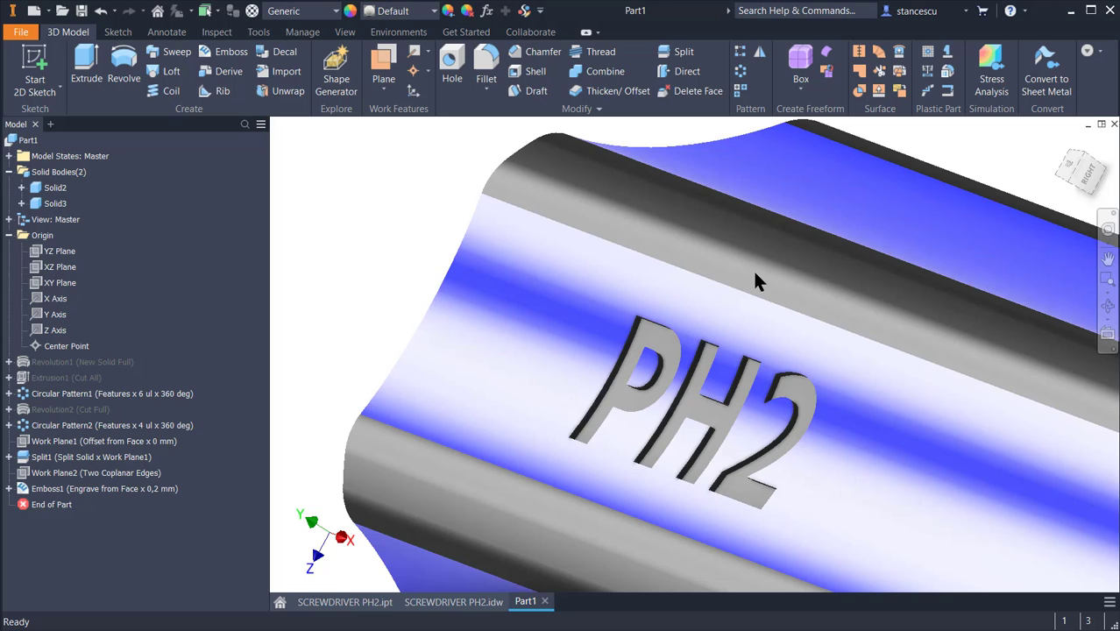
mouse_move(754, 273)
middle_mouse_down("shift")
mouse_move(742, 247)
mouse_move(758, 268)
mouse_move(741, 285)
middle_mouse_up("shift")
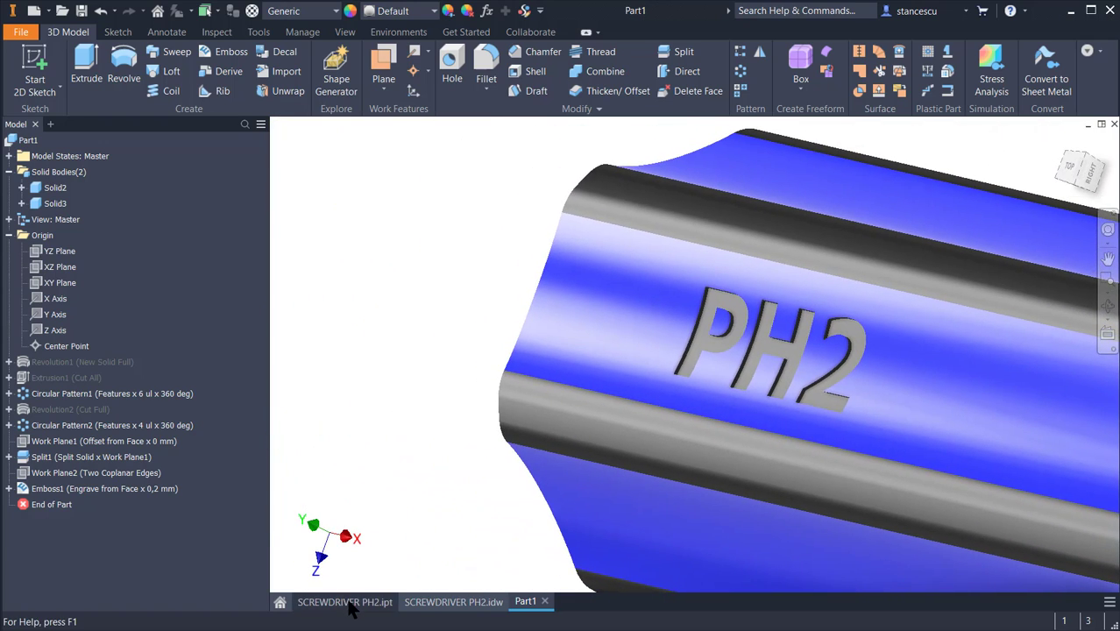
- In SCREWDRIVER PH2.ipt, check the PH2 engraving's settings and top face appearance for comparison, and view the whole reference screwdriver
left_click(351, 602)
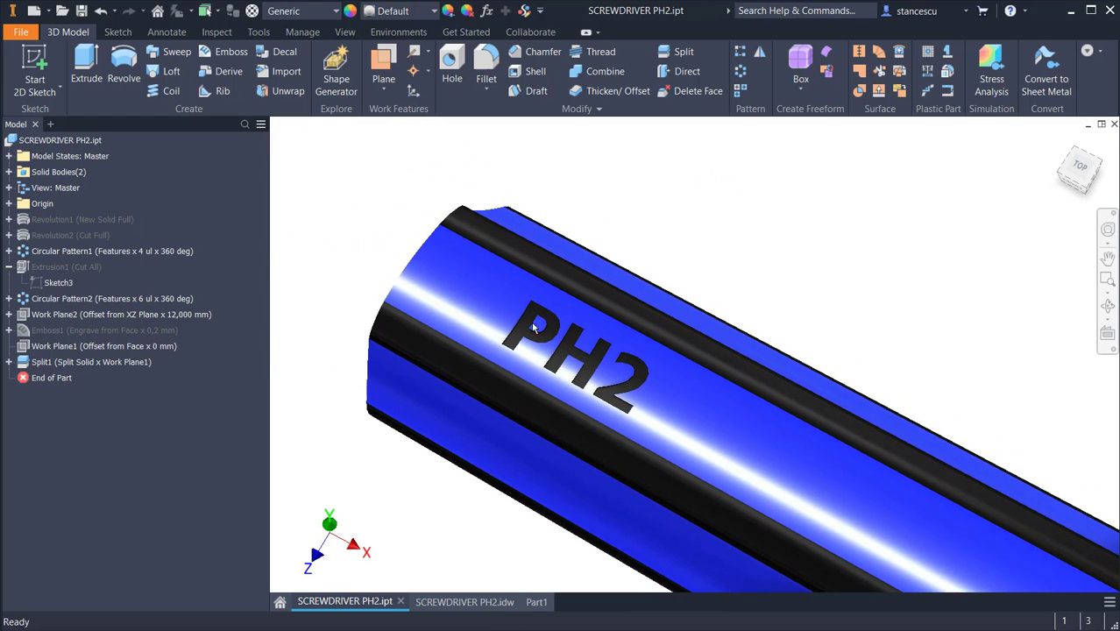
double_click(25, 330)
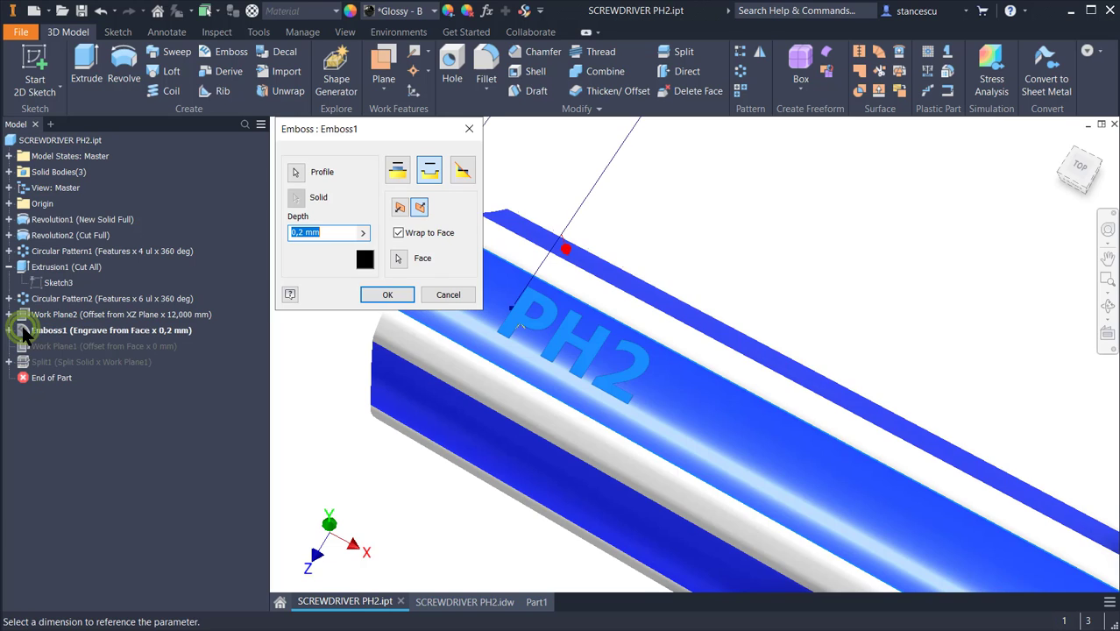
left_click(365, 263)
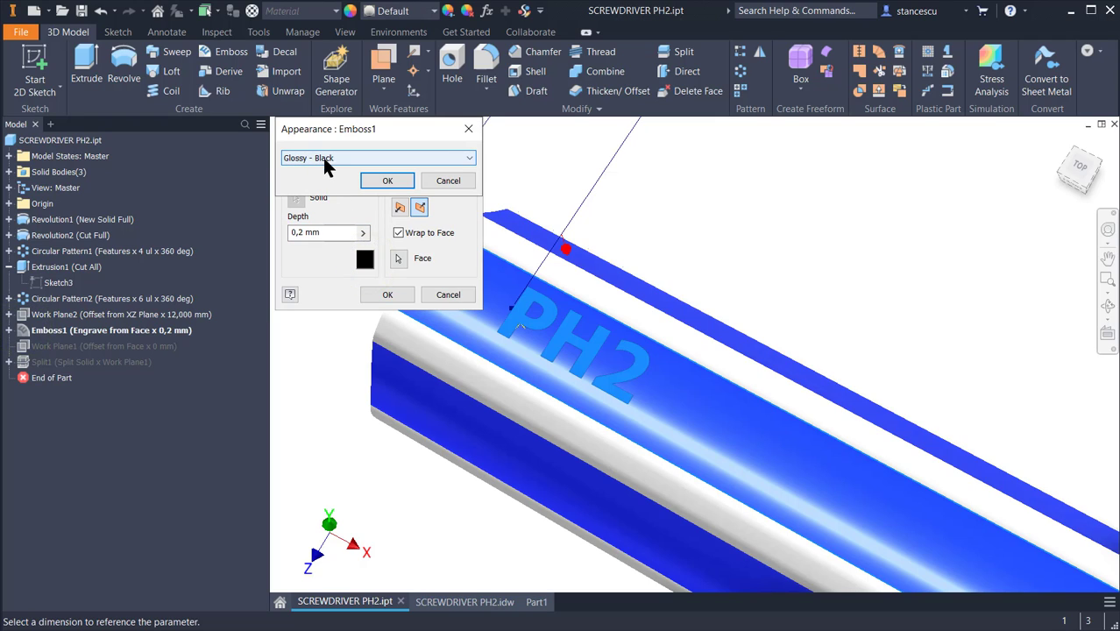
left_click(400, 175)
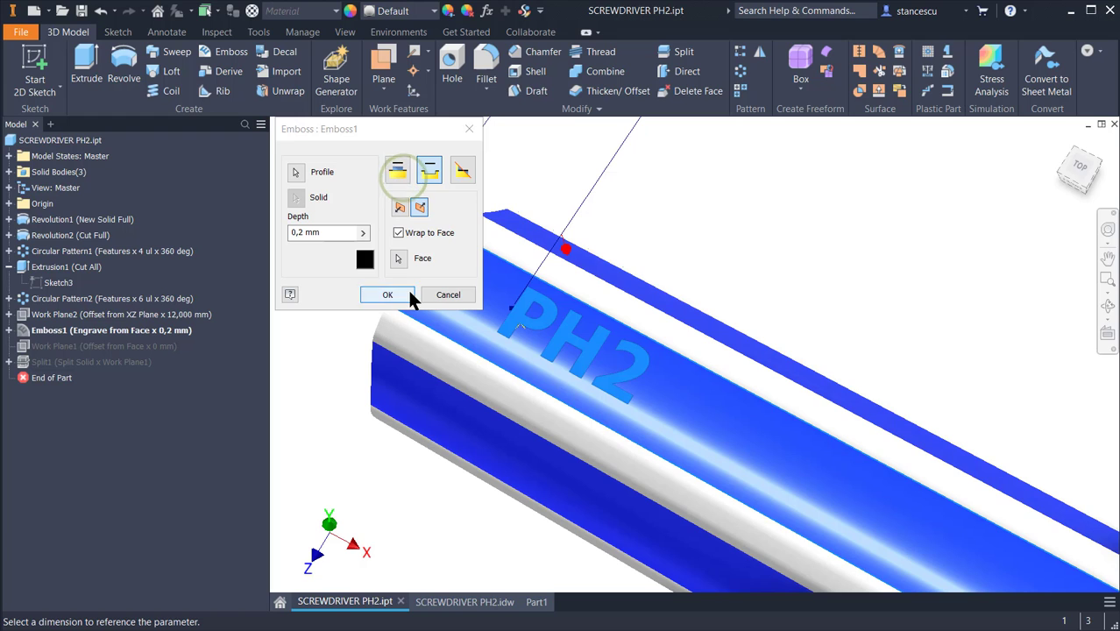
left_click(387, 295)
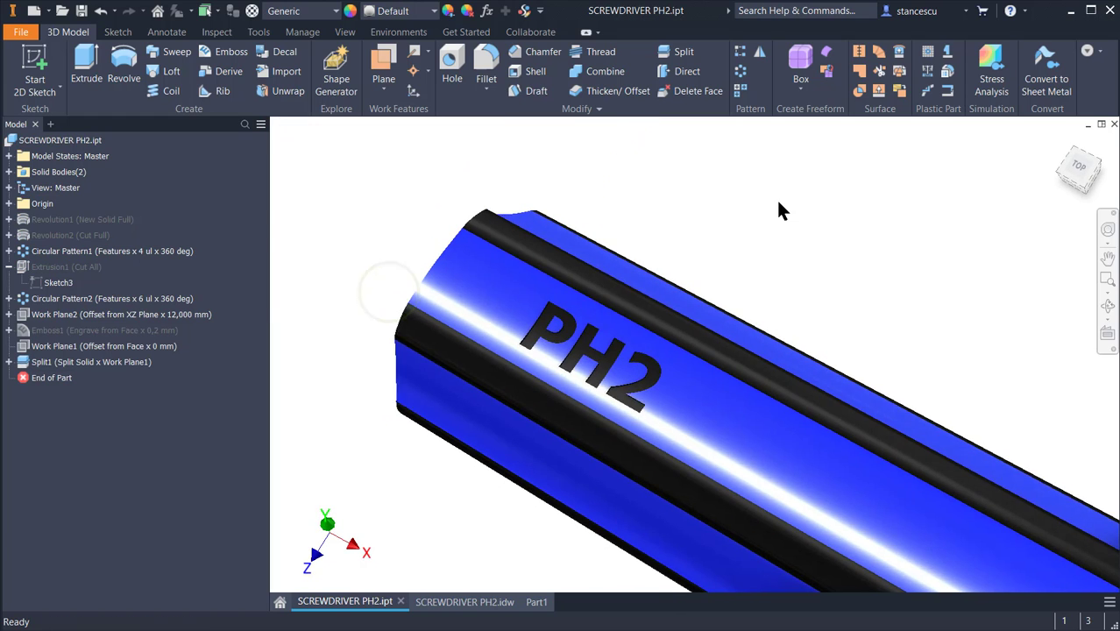
key("F6")
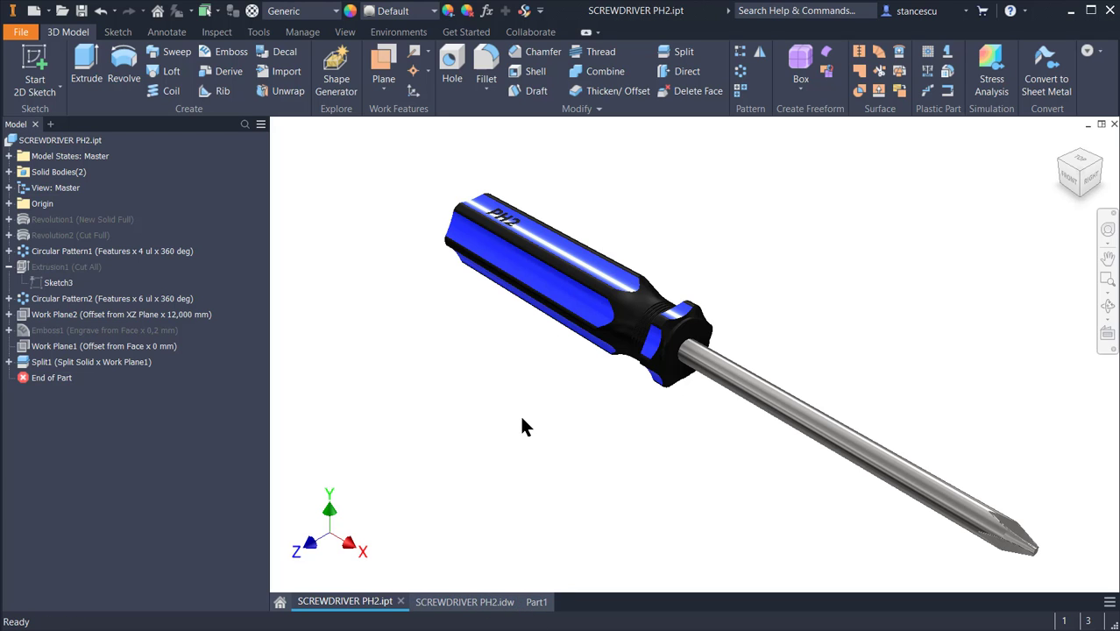
middle_click_drag(515, 383, 498, 606, "shift")
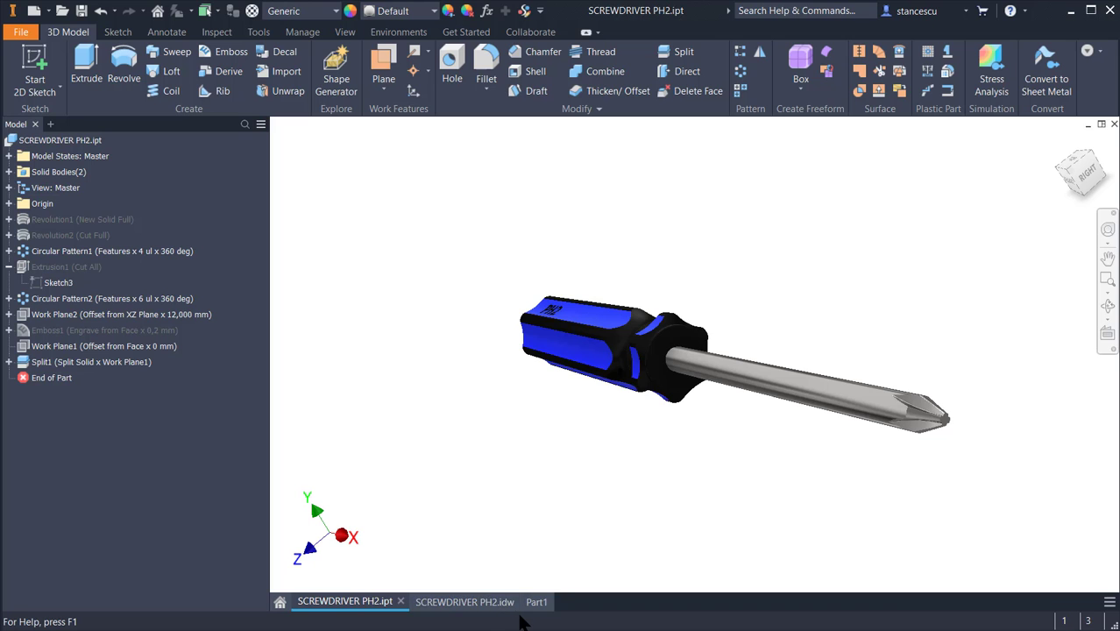
- Return to Part1, switch the view to Perspective projection, and show the whole screwdriver in the home view
left_click(543, 603)
middle_click_drag(471, 350, 567, 345, "shift")
scroll(567, 345, "down", 7)
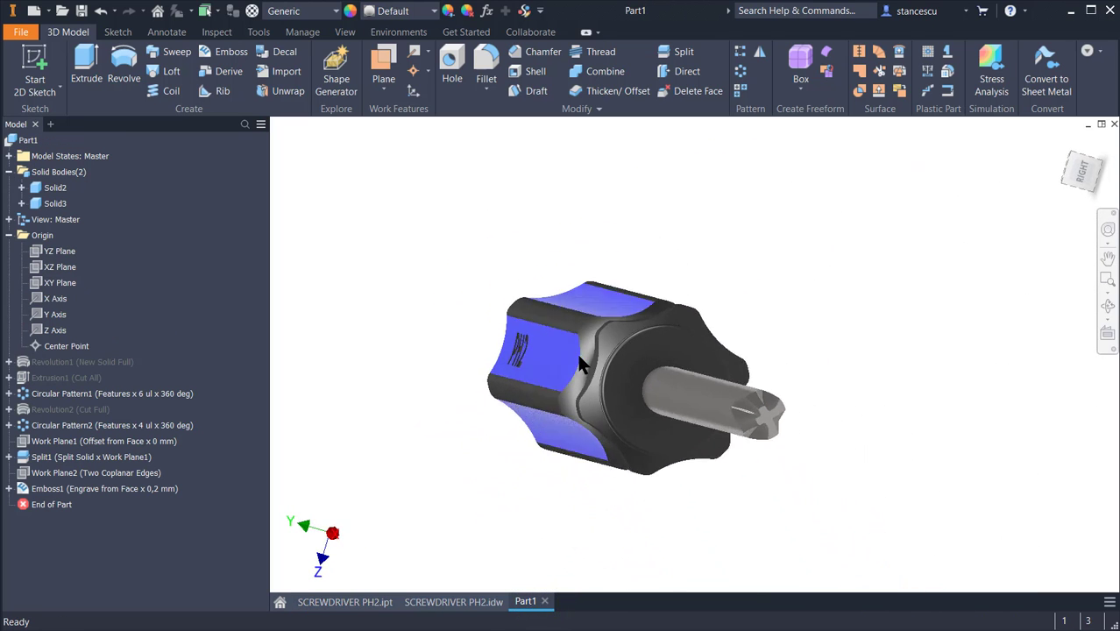
middle_click_drag(782, 370, 793, 329, "shift")
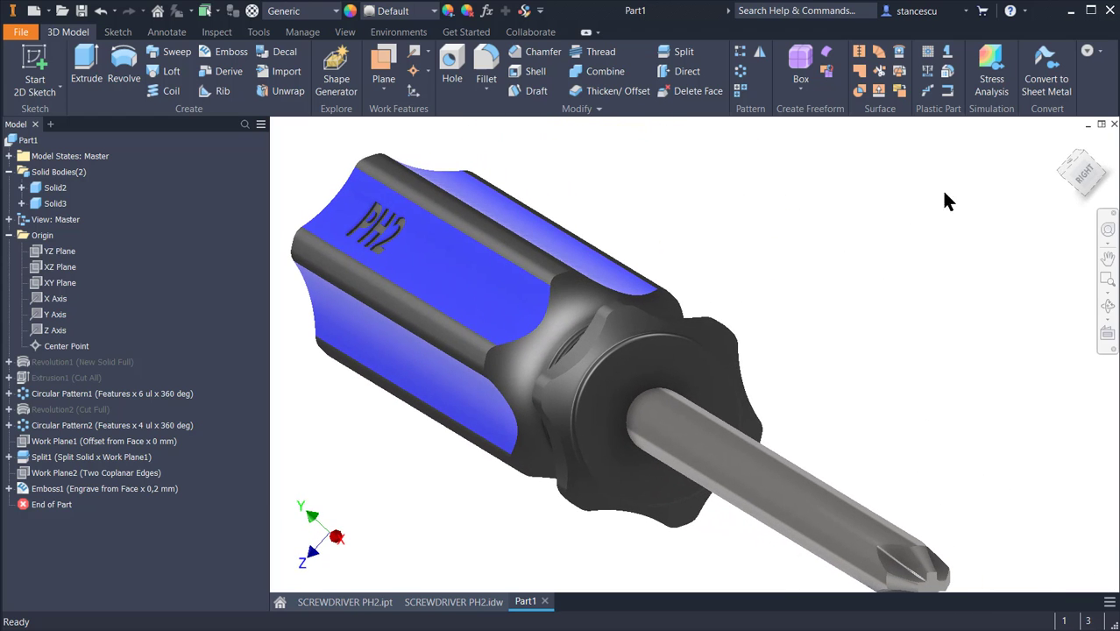
right_click(1079, 178)
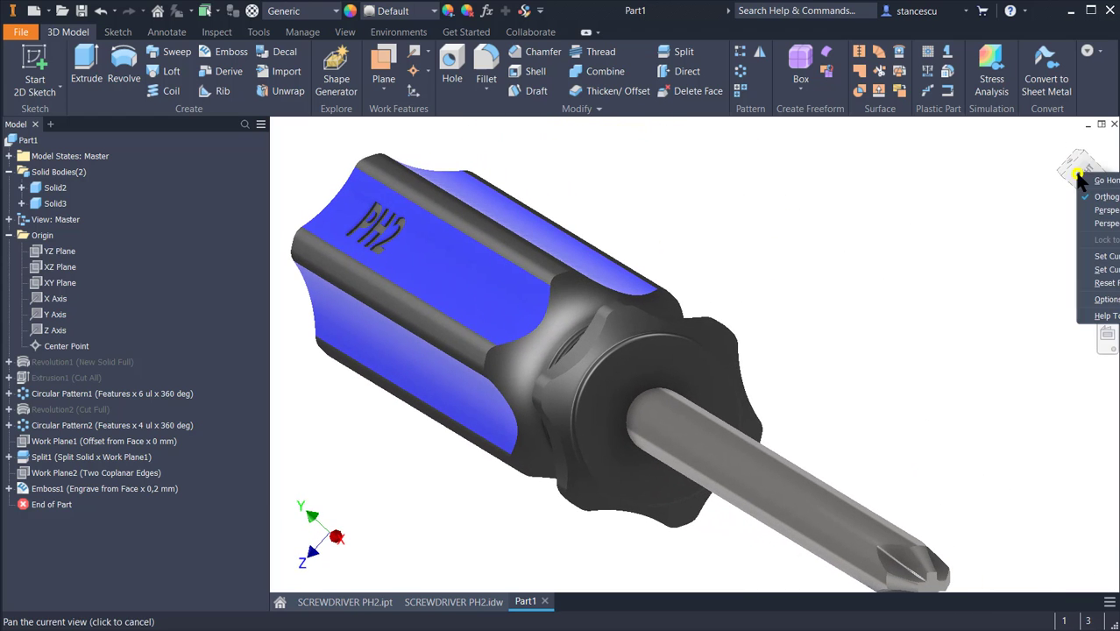
left_click(1102, 211)
scroll(941, 232, "down", 5)
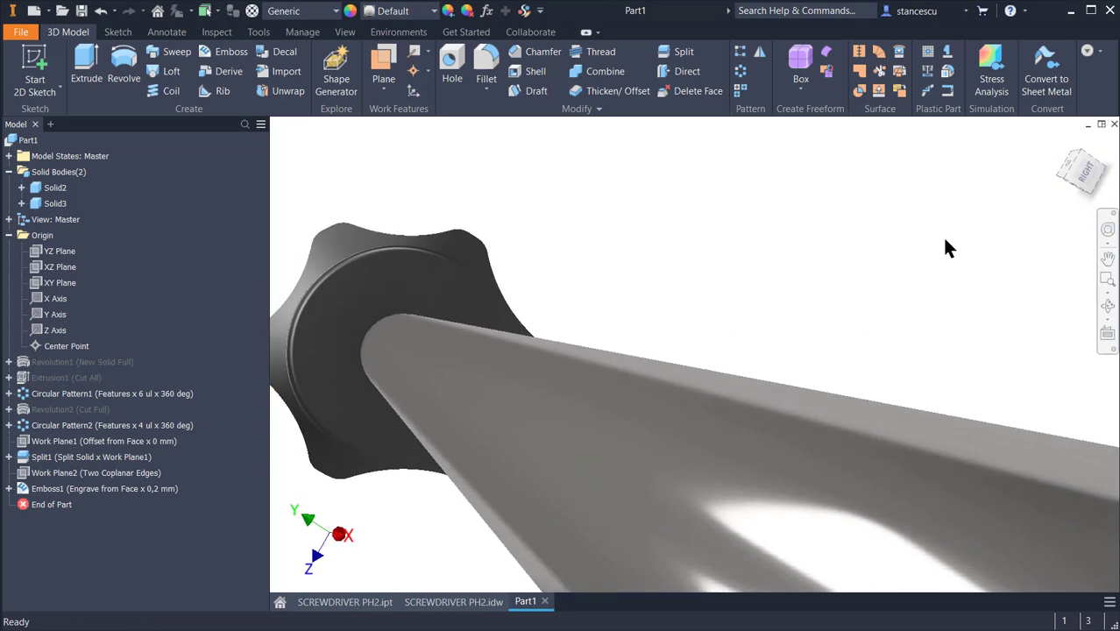
scroll(940, 244, "up", 6)
scroll(940, 246, "down", 5)
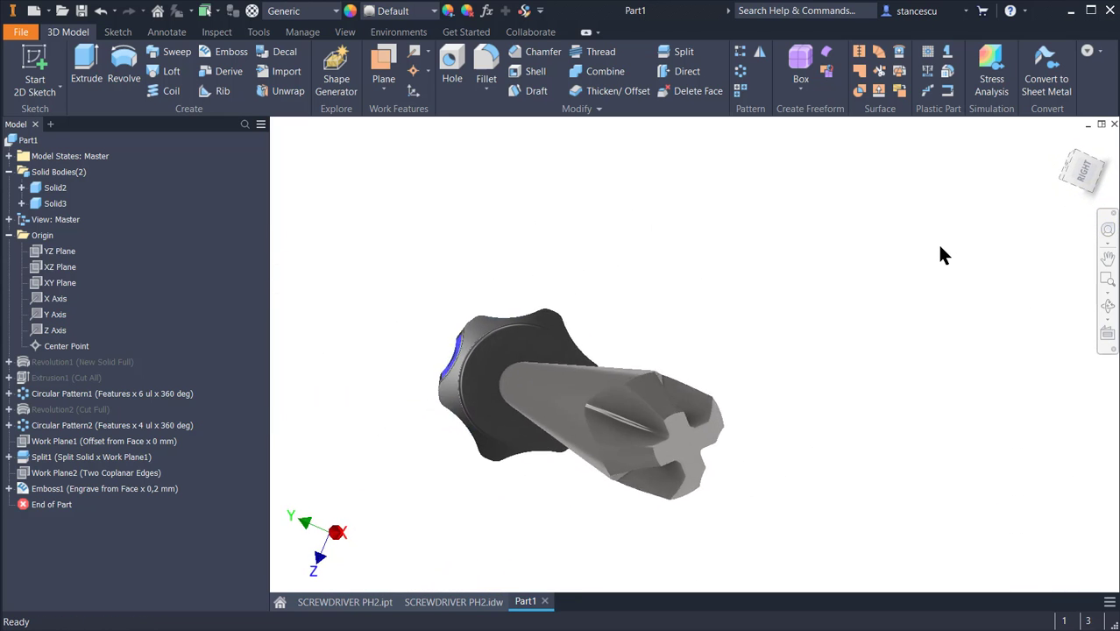
scroll(940, 254, "down", 5)
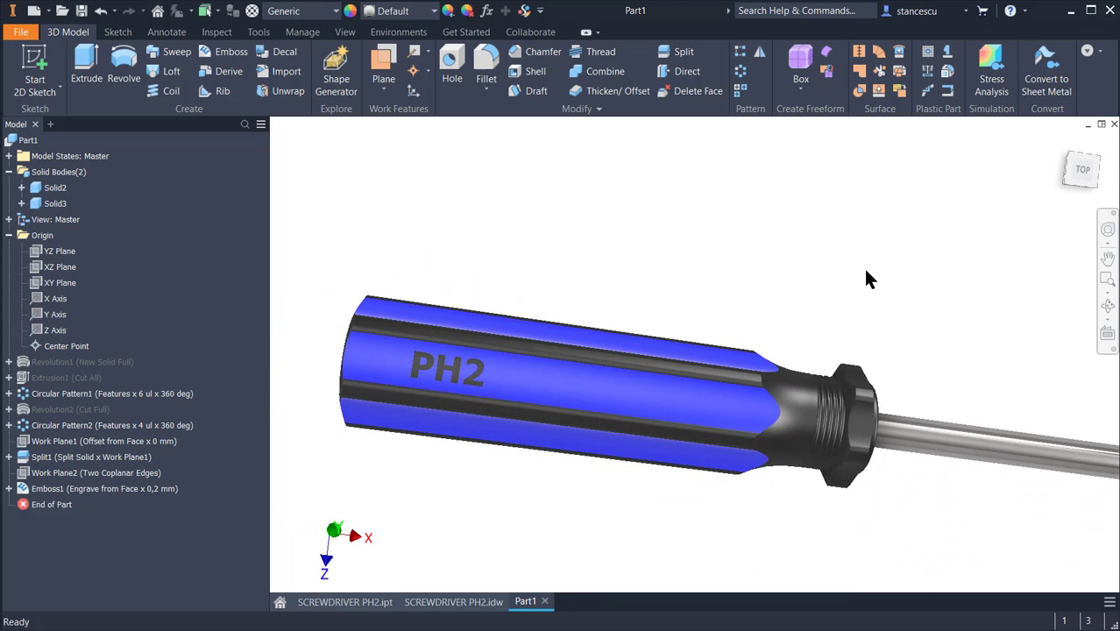
key("F6")
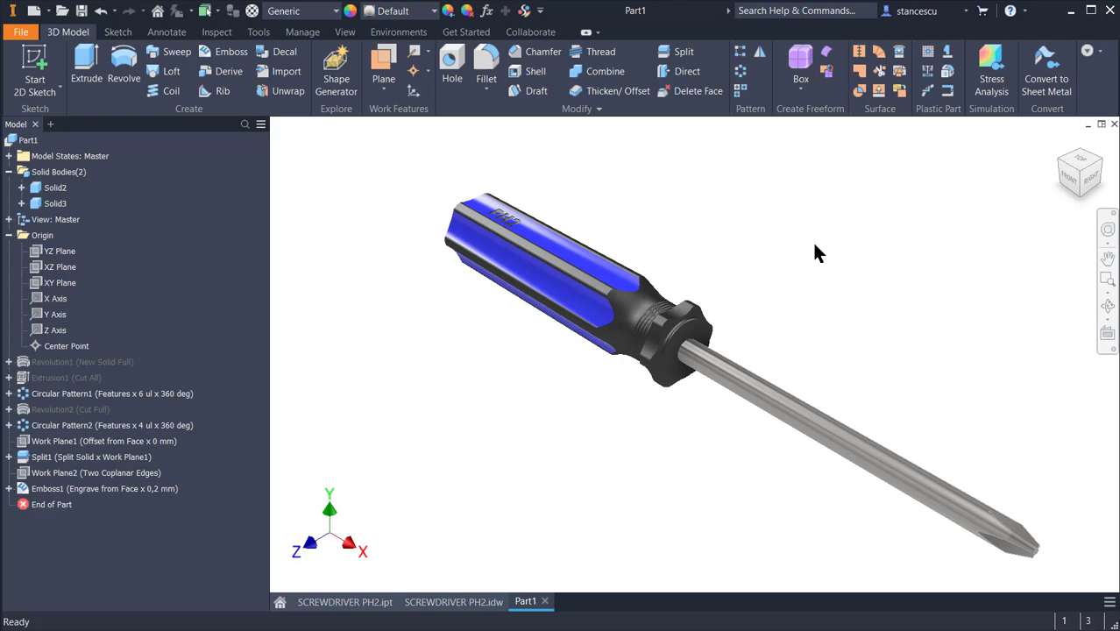